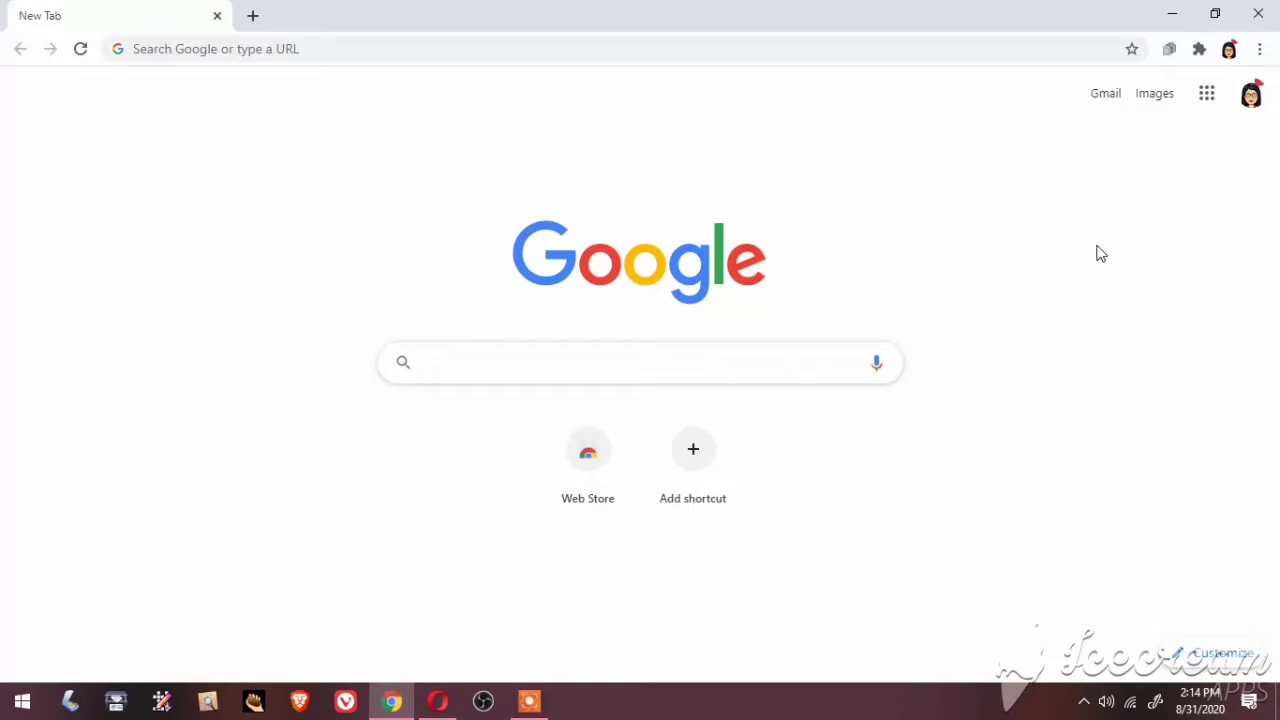
Open Google Drive from the Google apps menu in Chrome
click(1208, 98)
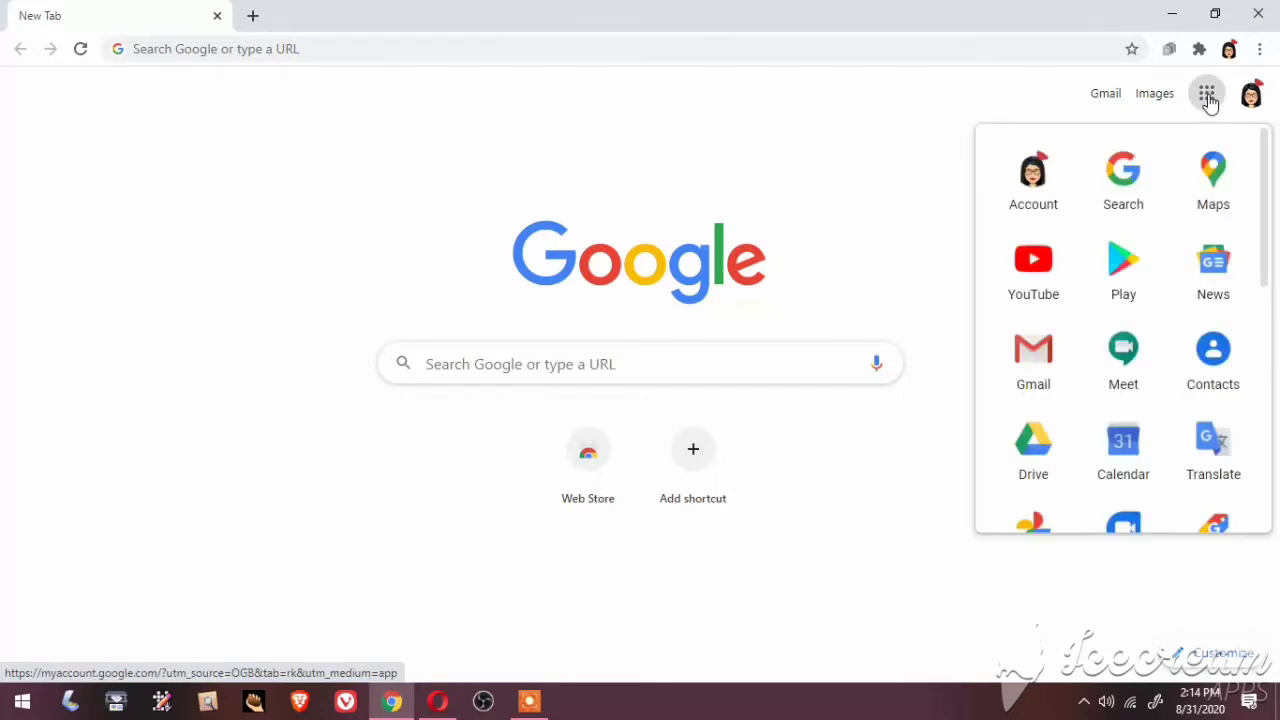
click(1033, 445)
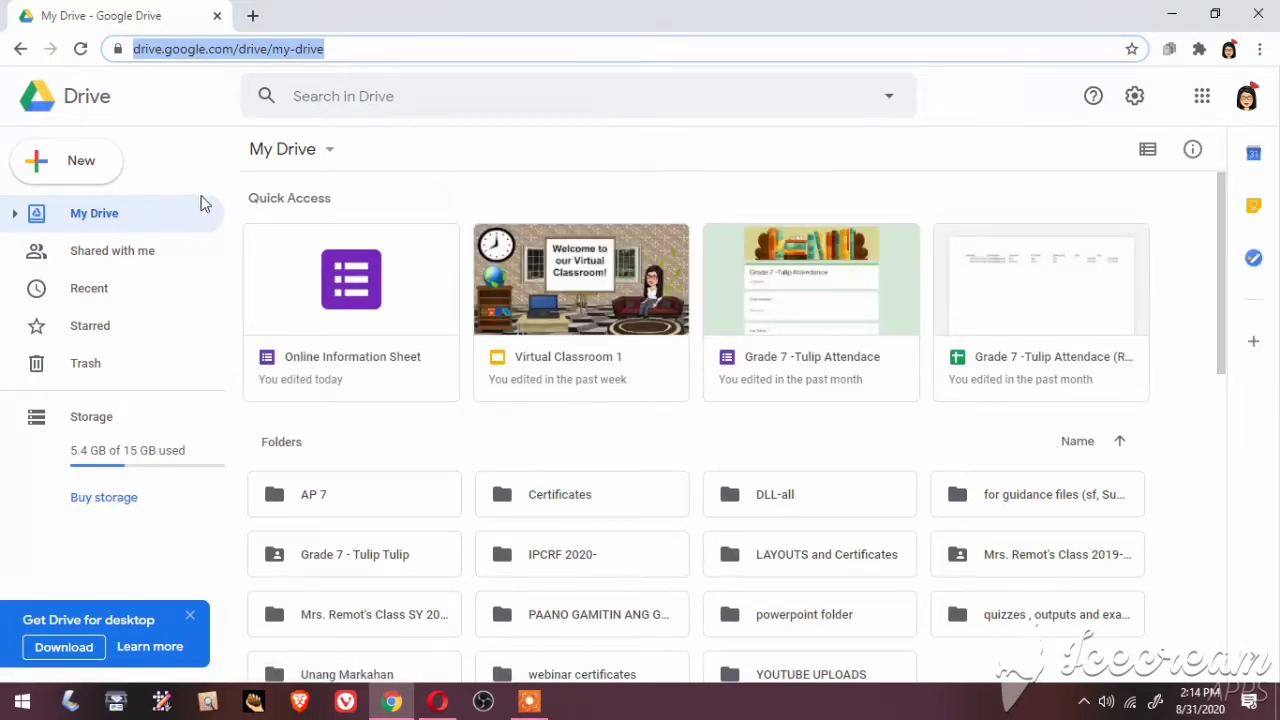
Create a new blank Google Form from Drive's New > More menu
click(85, 175)
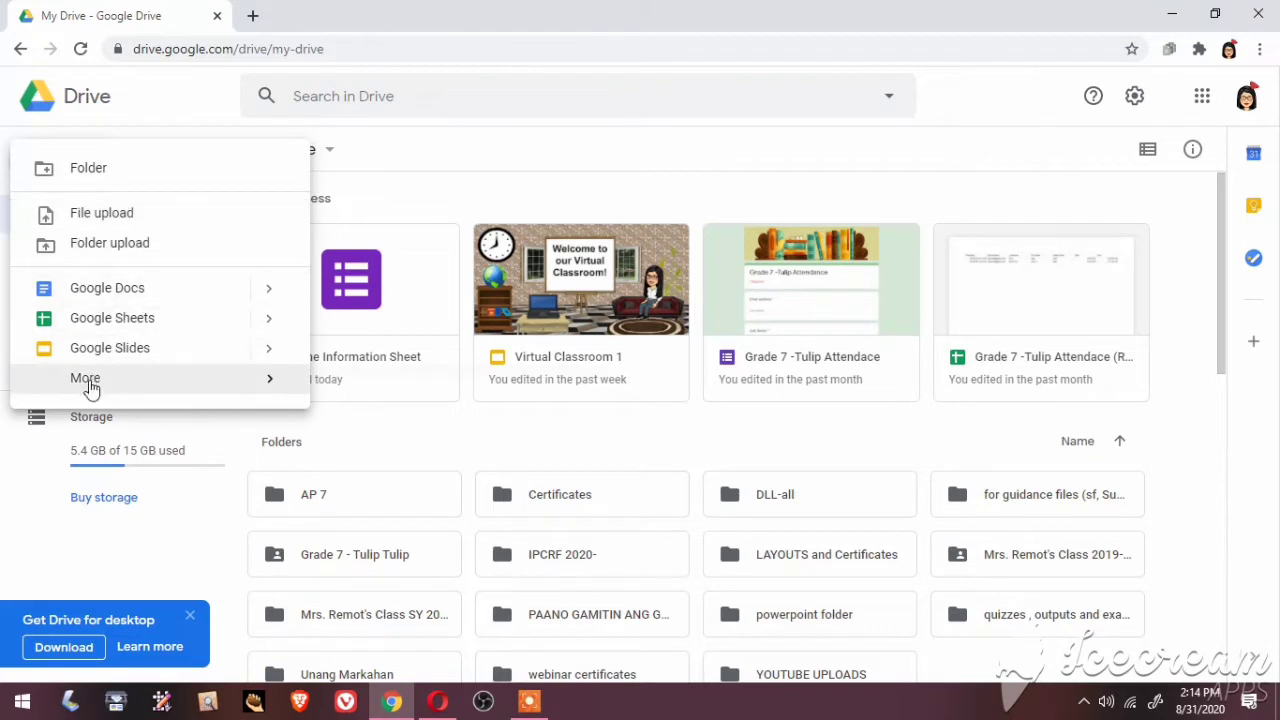
mouse_move(90, 386)
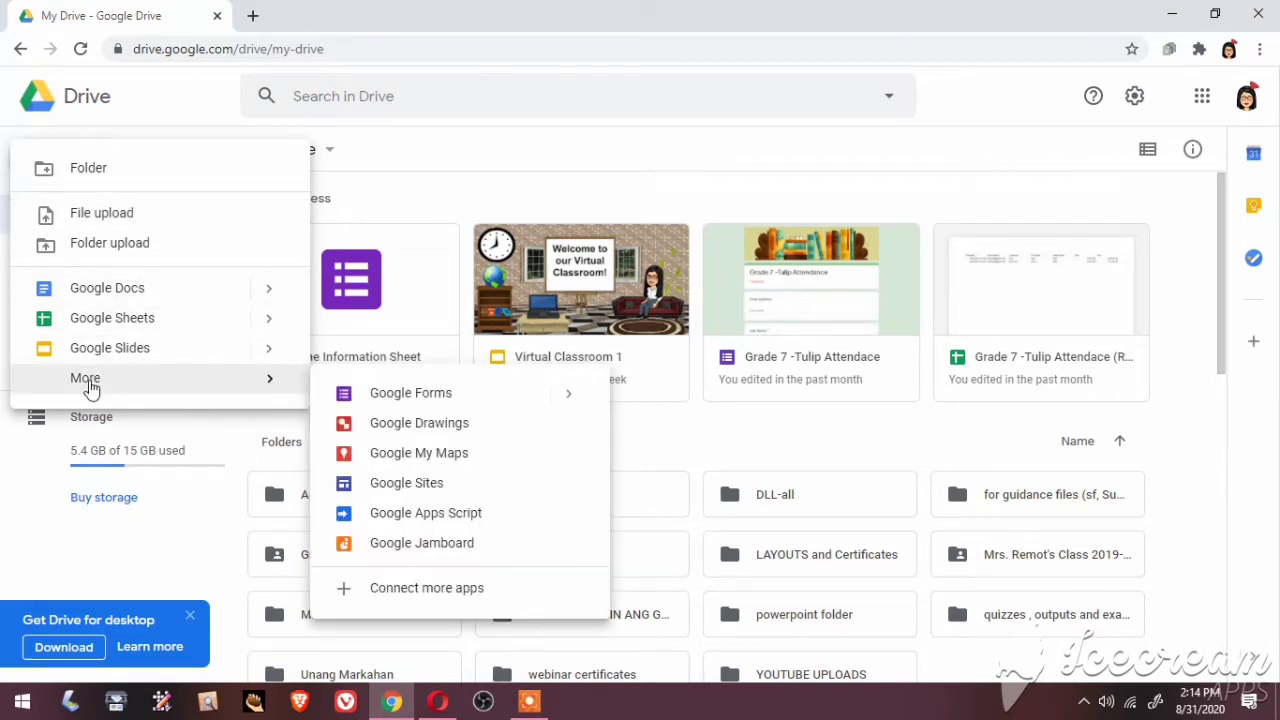
click(383, 397)
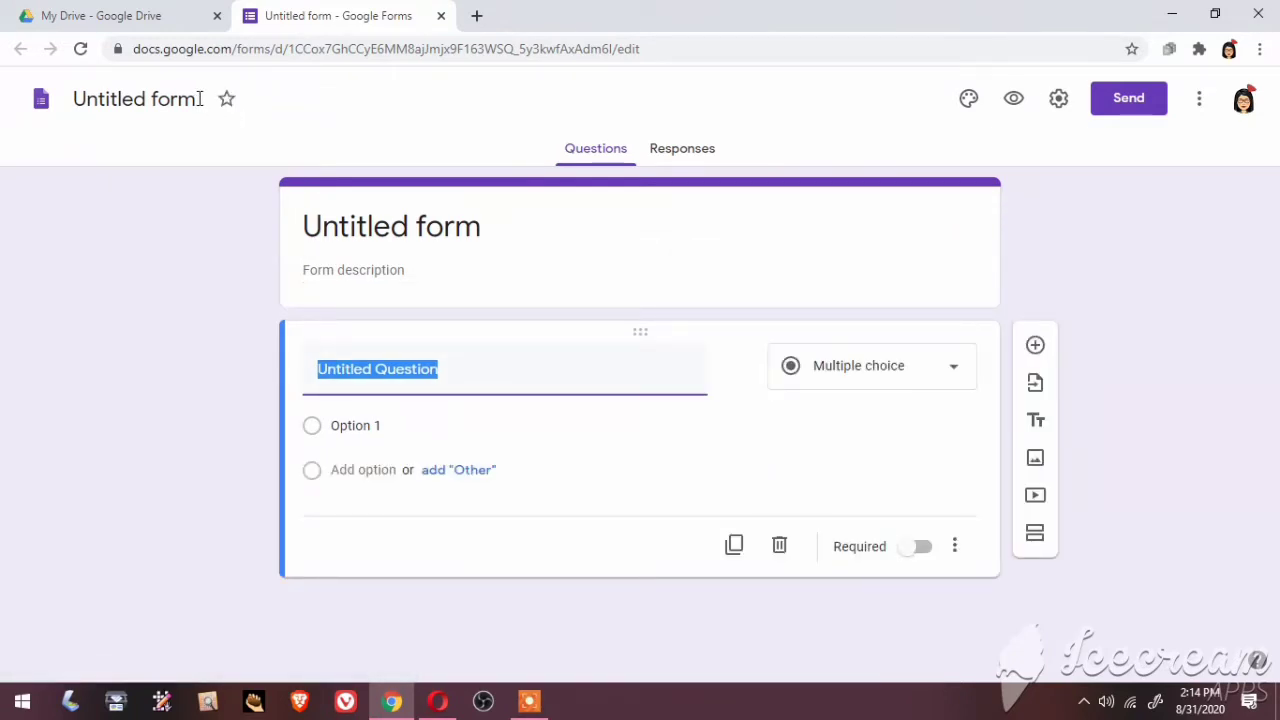
Rename the untitled form to 'Data Information Sheet' and select its heading and description
click(199, 98)
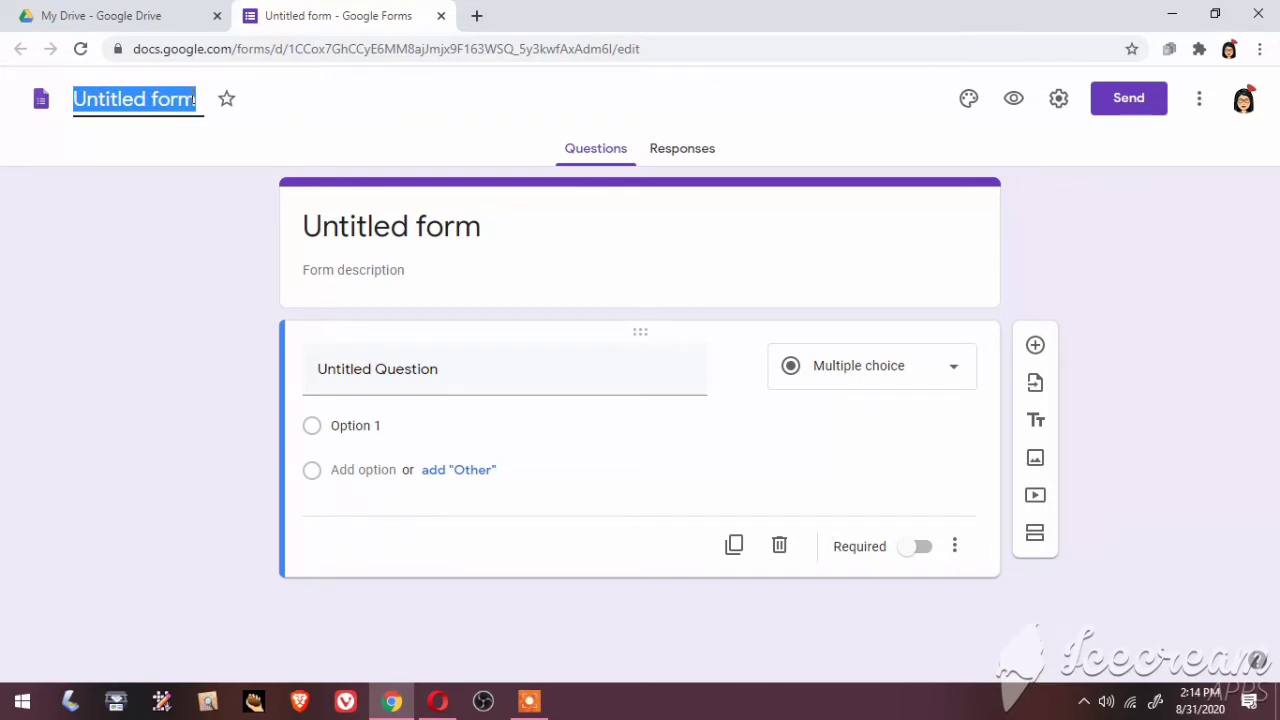
text(Dat)
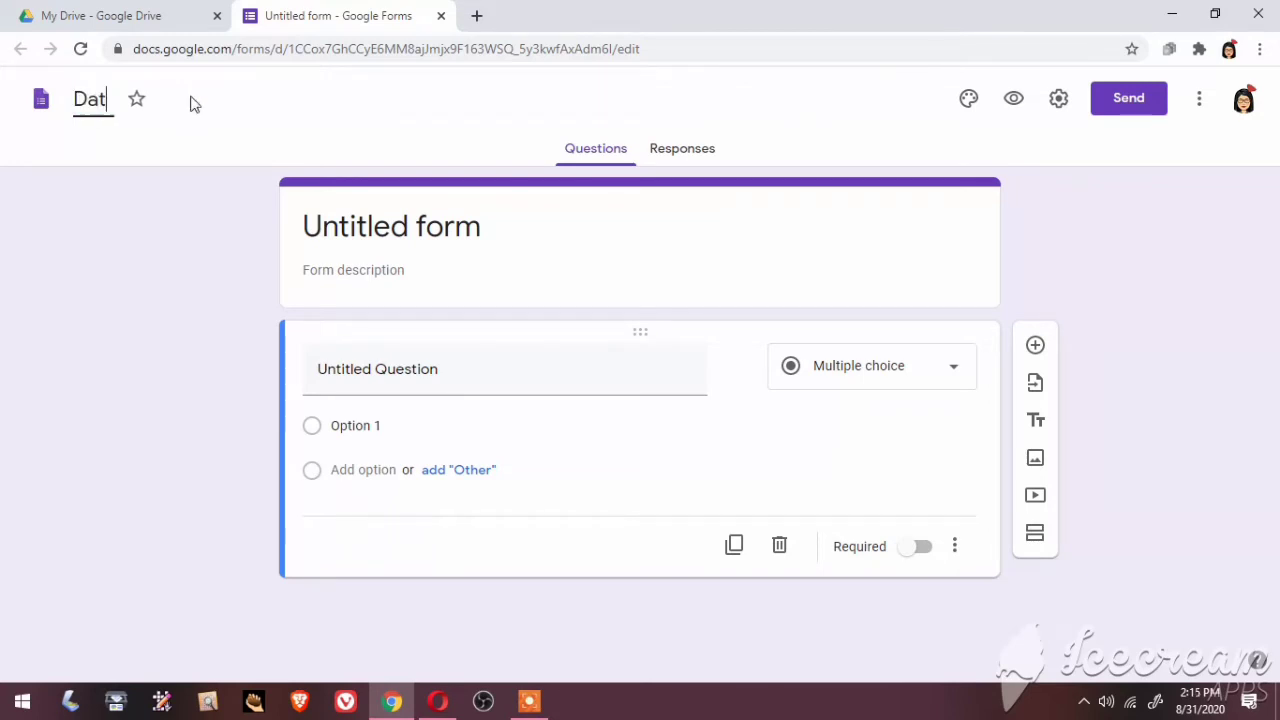
text(a Inf)
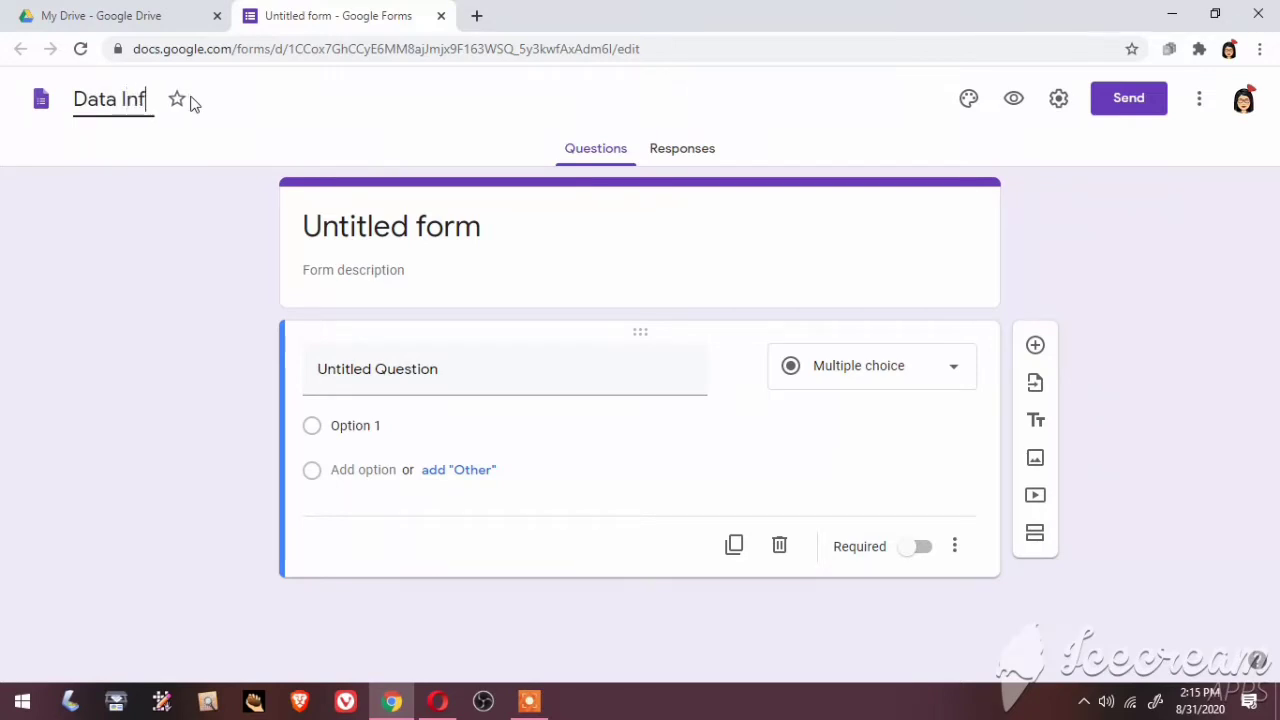
text(ormati)
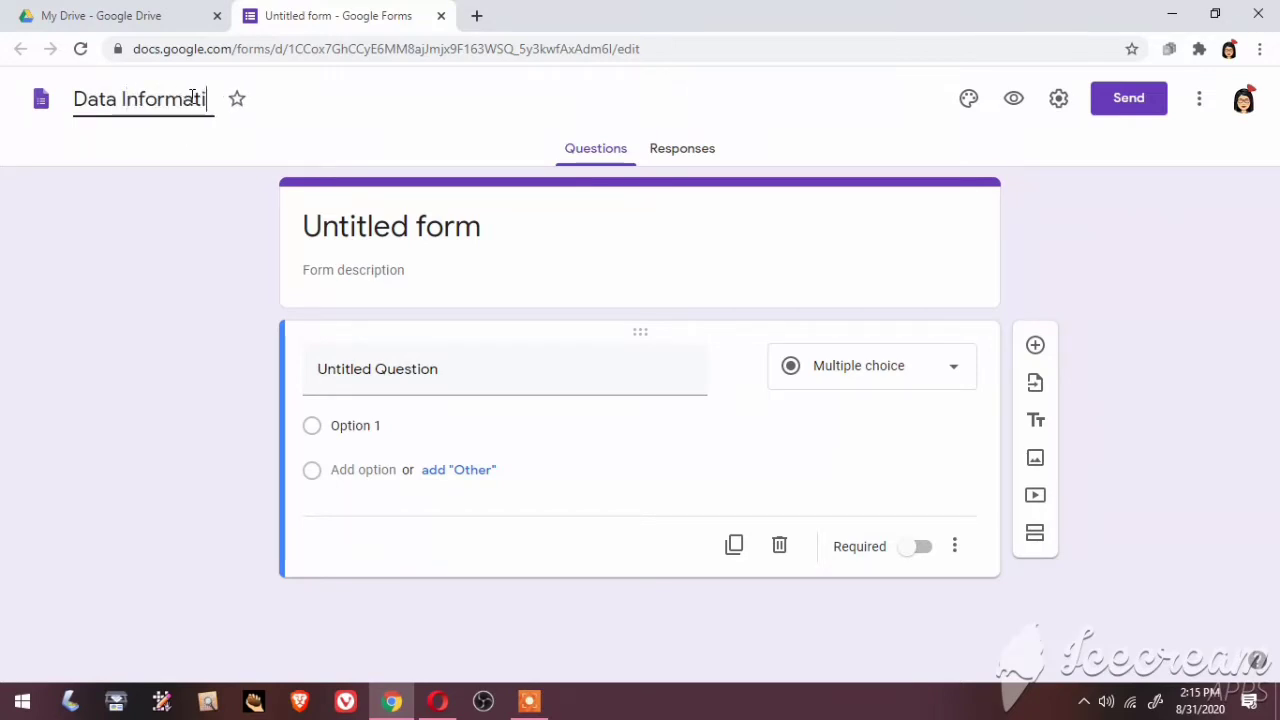
text(on Sheet)
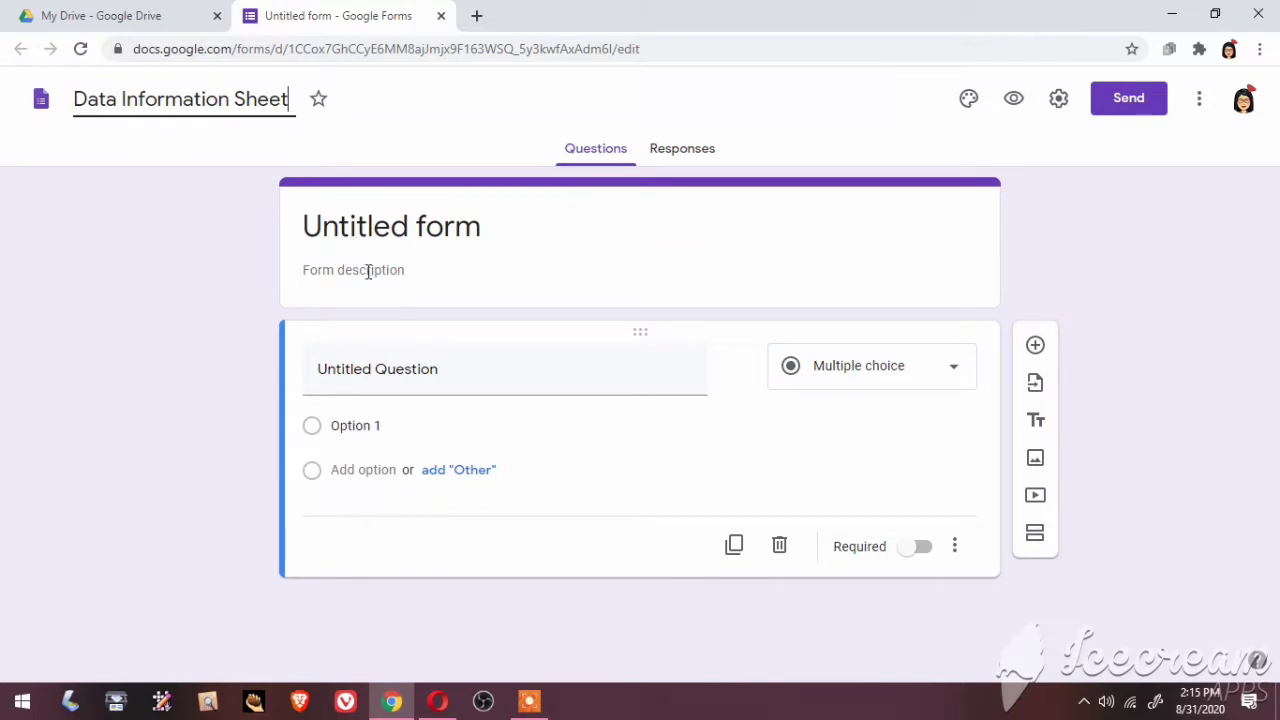
click(508, 232)
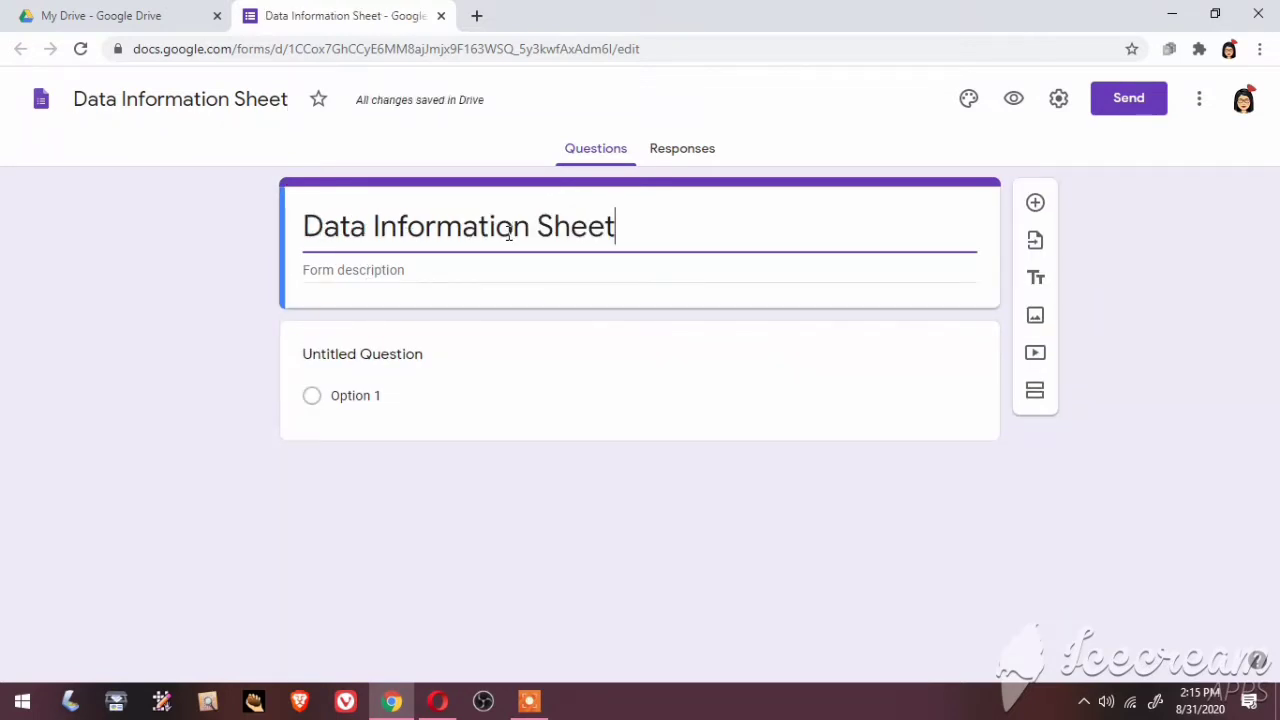
click(396, 264)
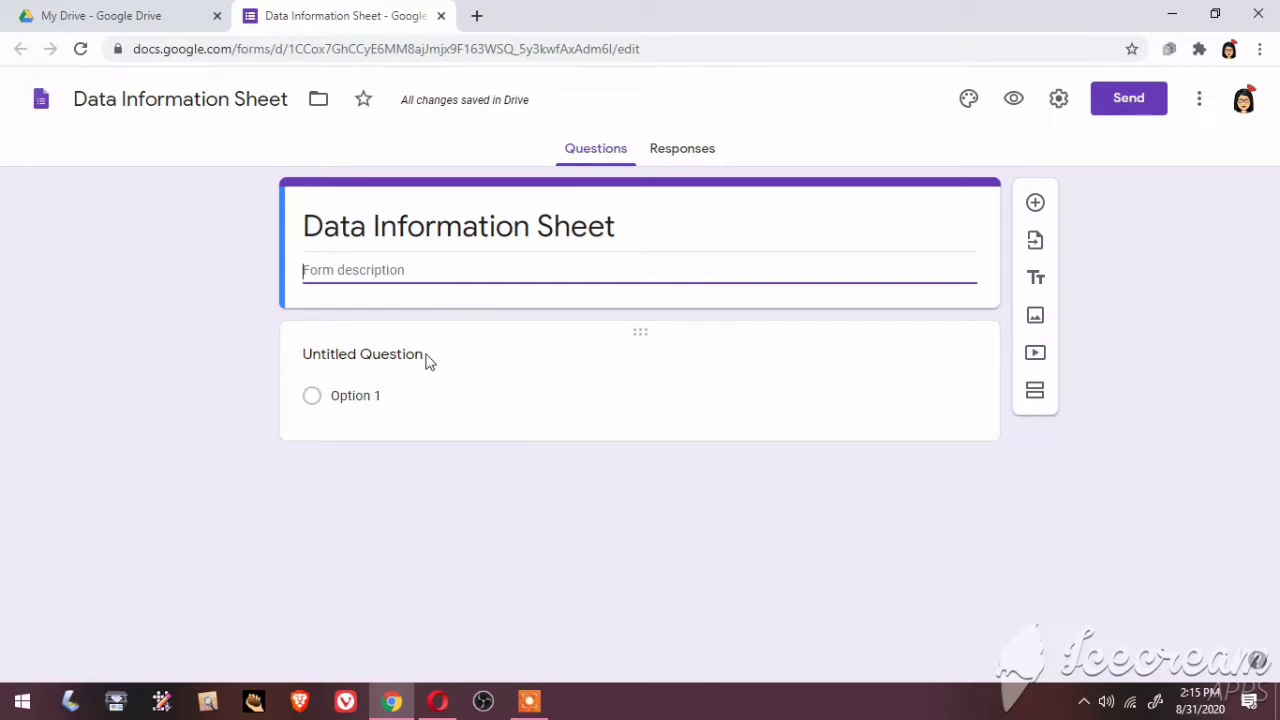
Insert the chemistry lab glassware theme image as the form's header
click(968, 101)
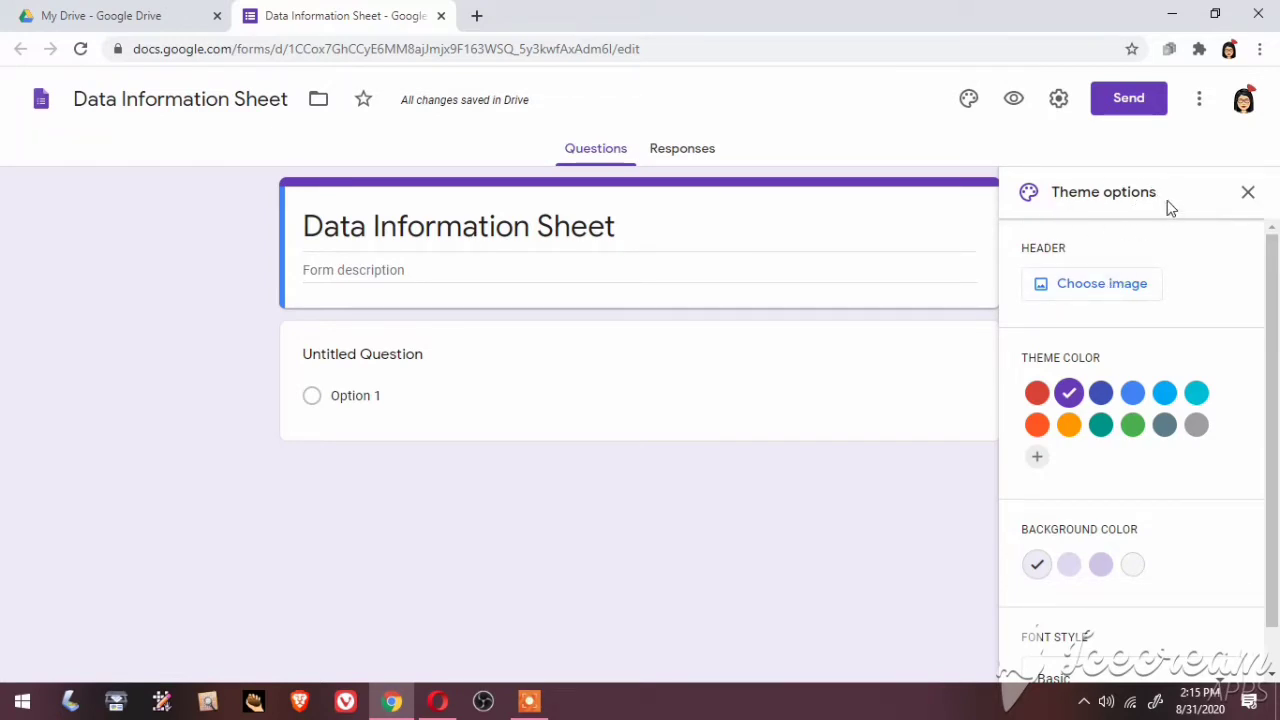
click(1109, 293)
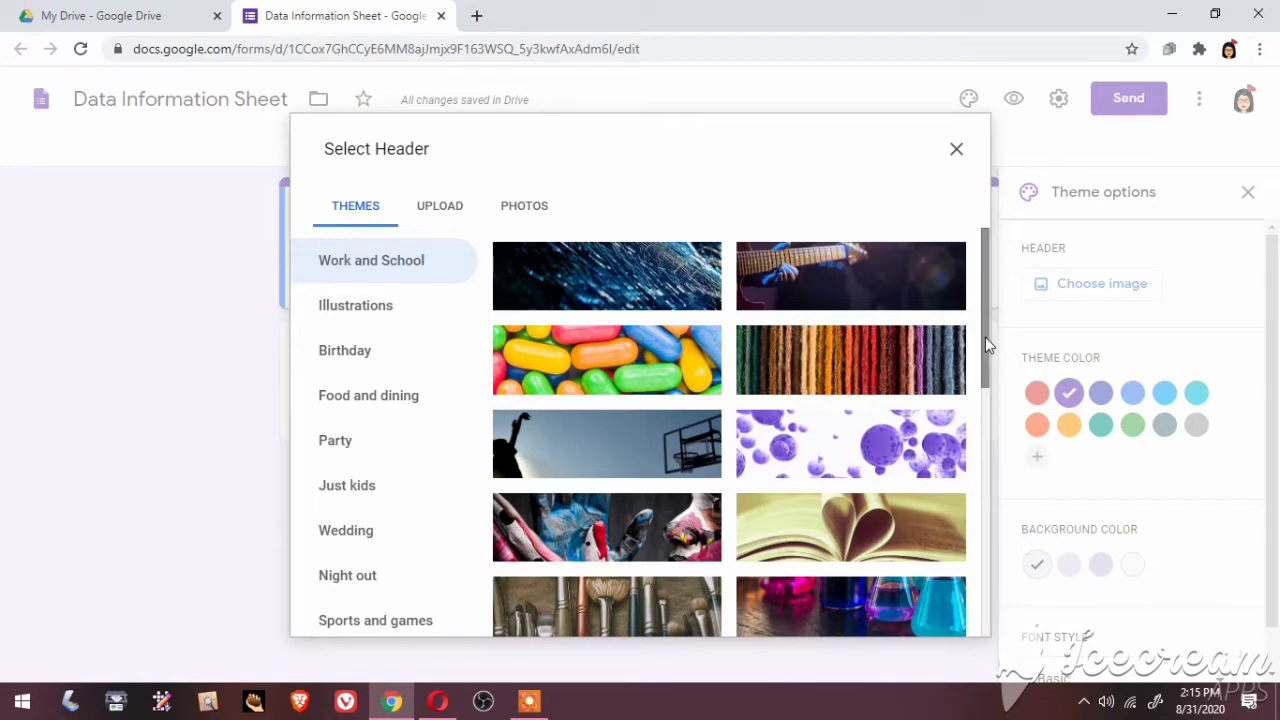
drag(985, 337, 972, 711)
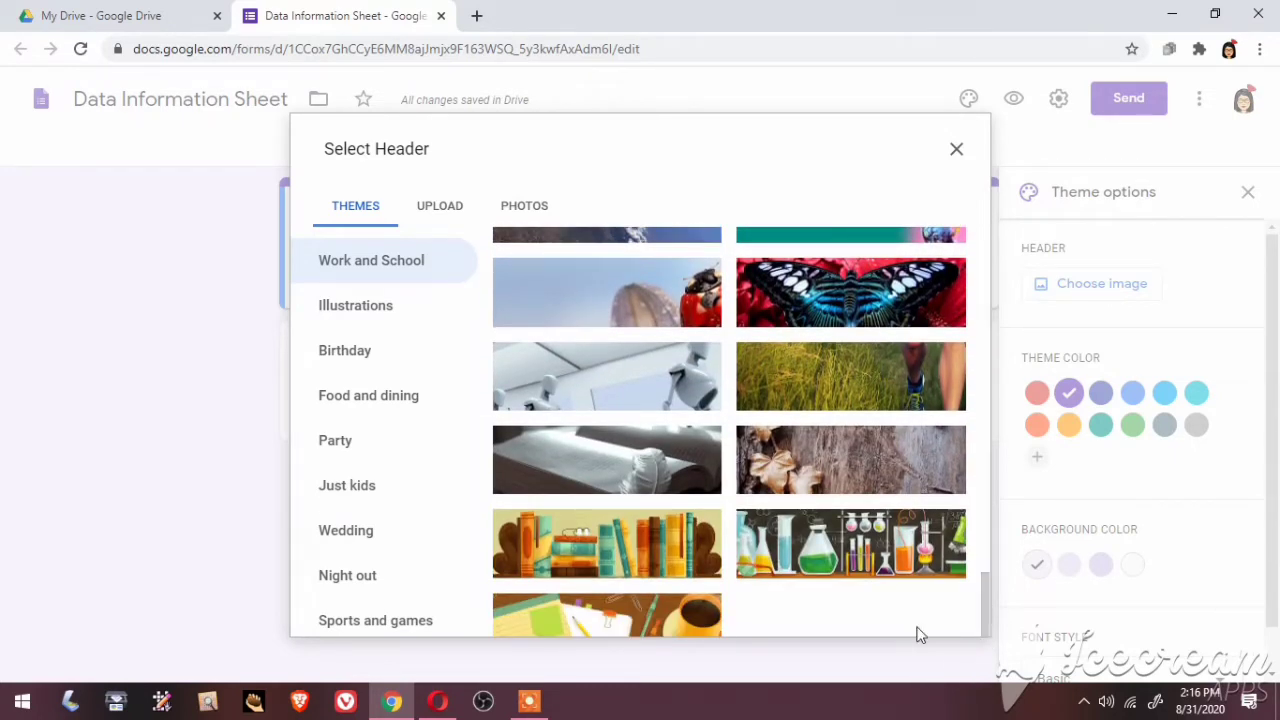
click(864, 561)
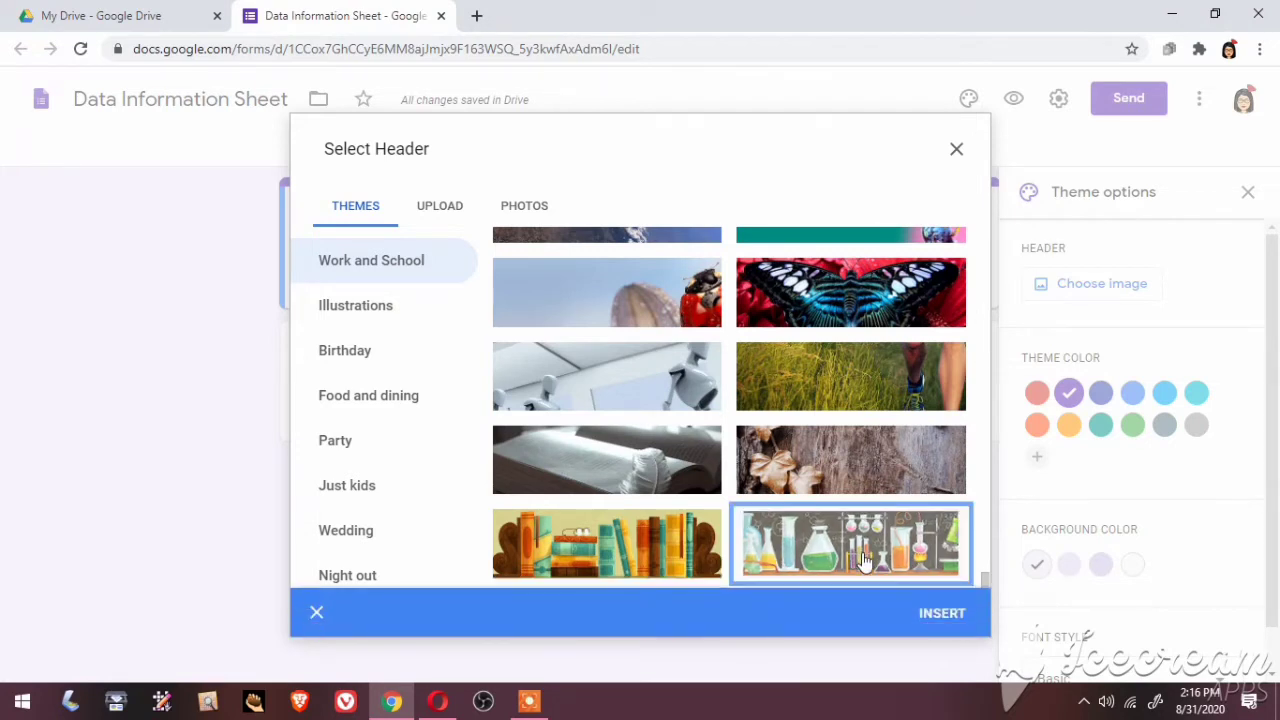
click(929, 619)
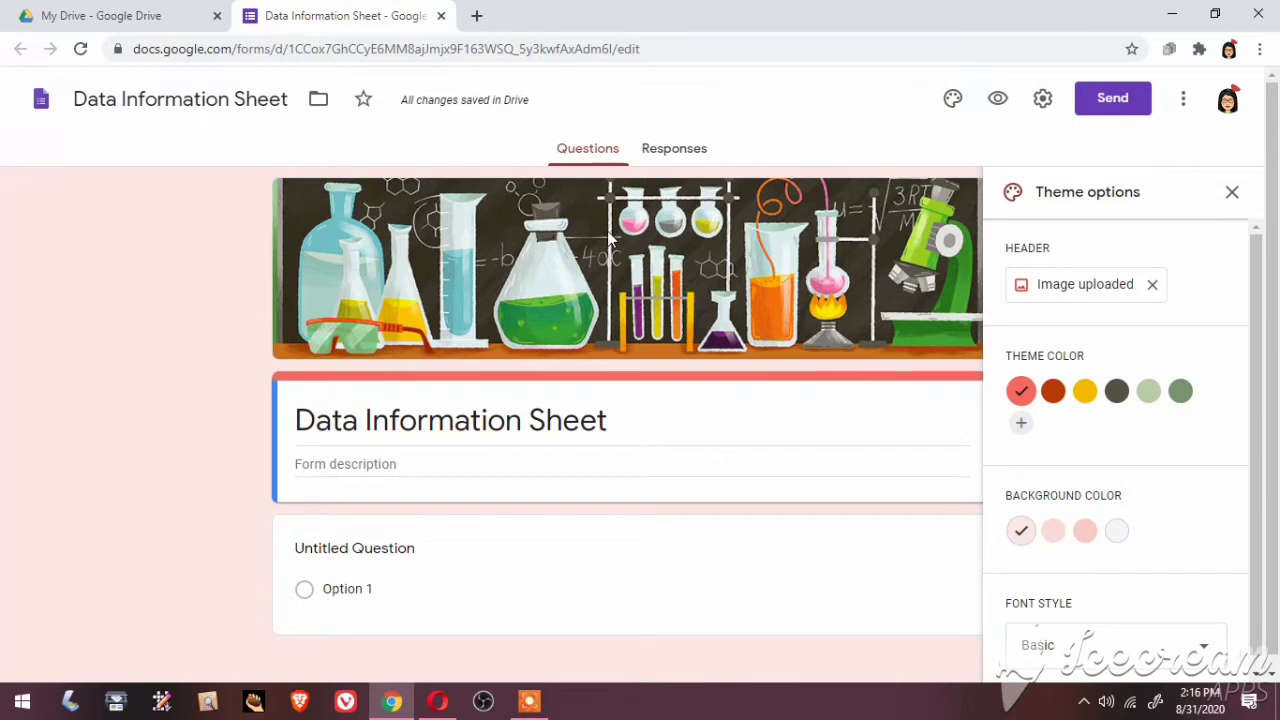
Glance at Responses, then try theme colours and settle on dark grey
click(669, 153)
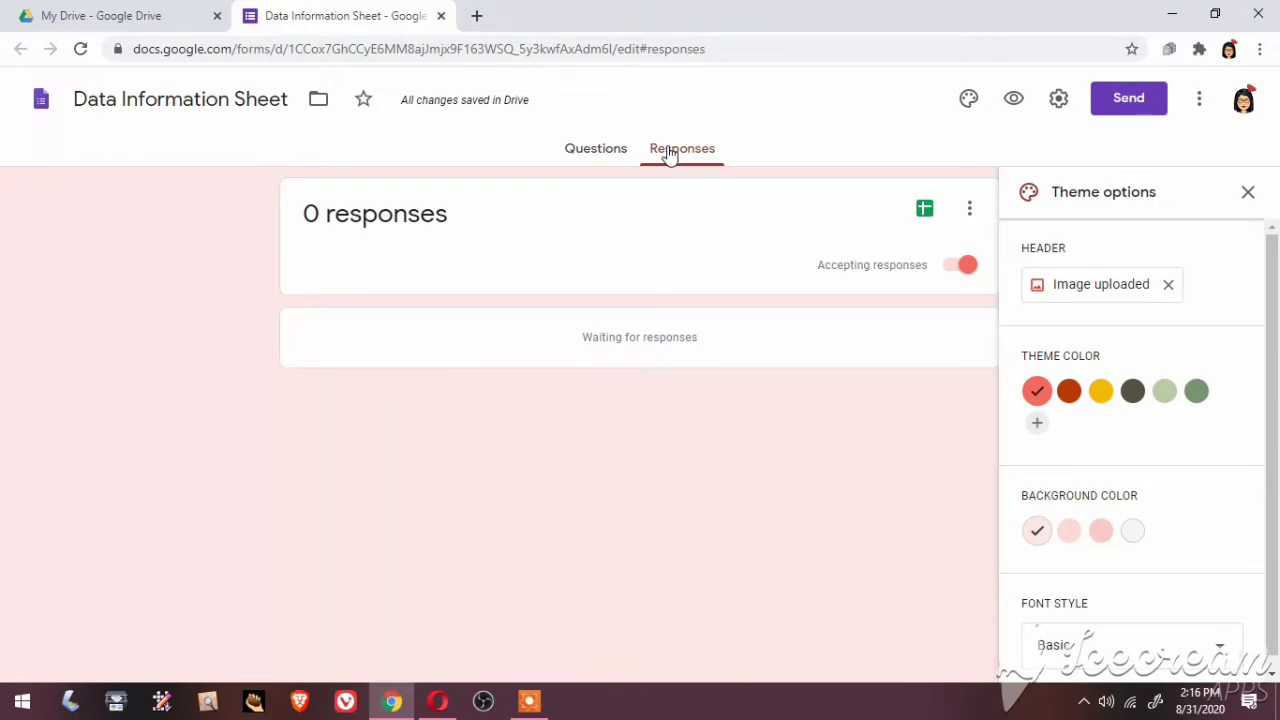
click(606, 152)
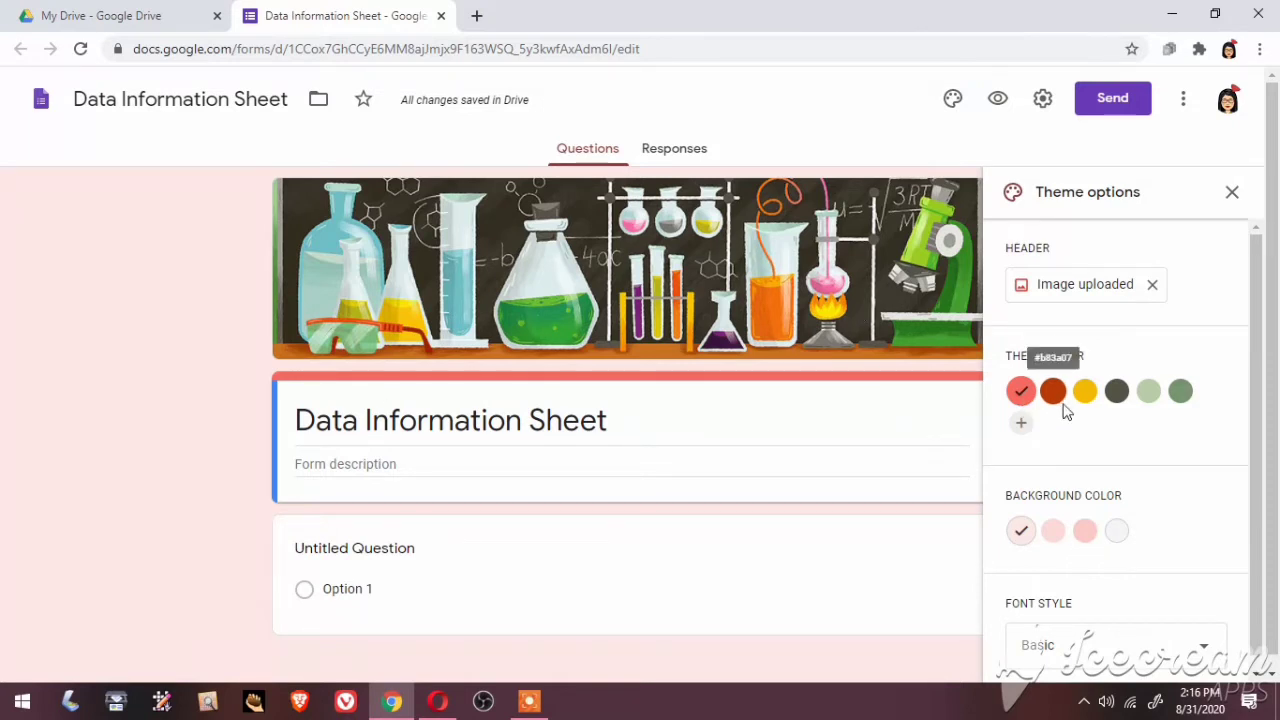
click(1053, 396)
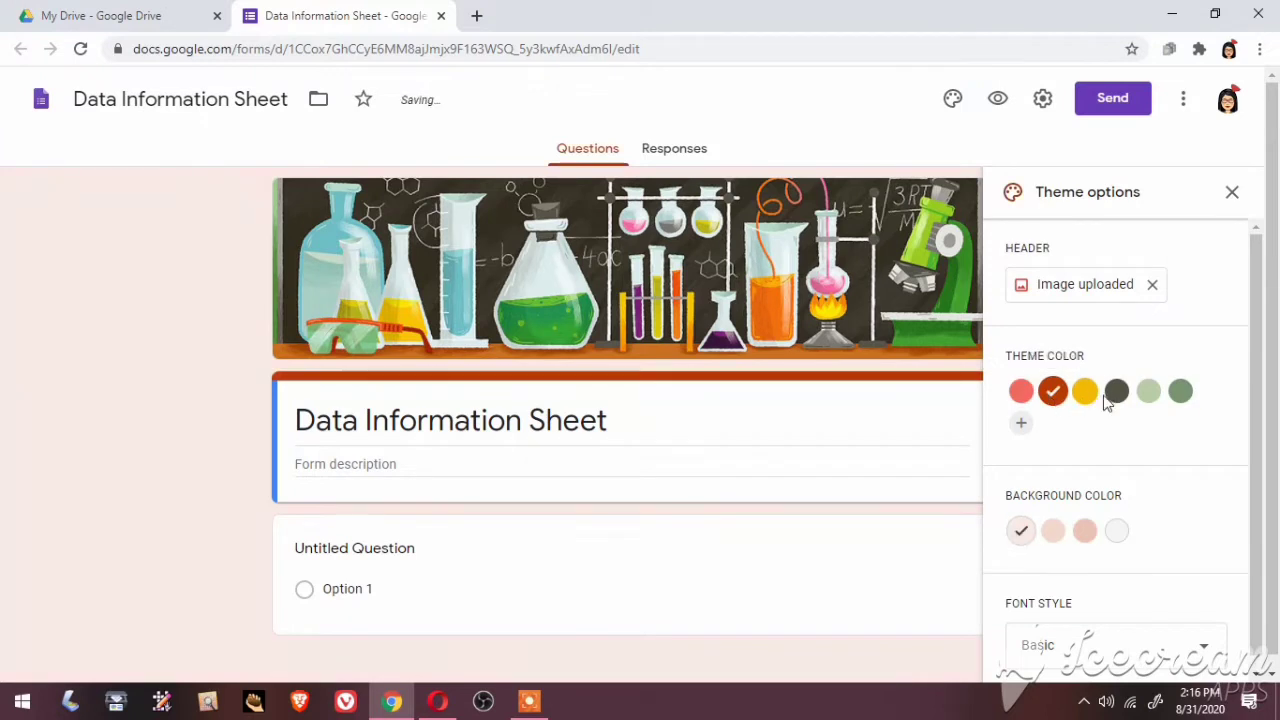
click(1118, 397)
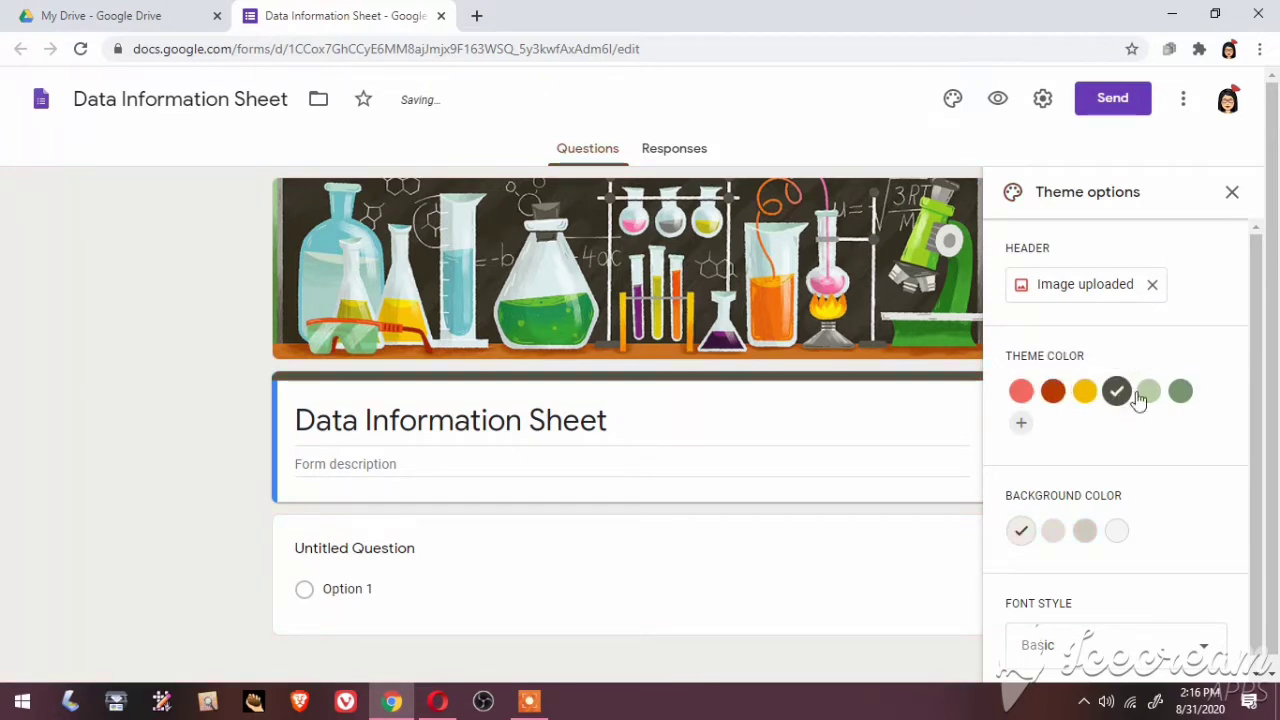
click(1150, 392)
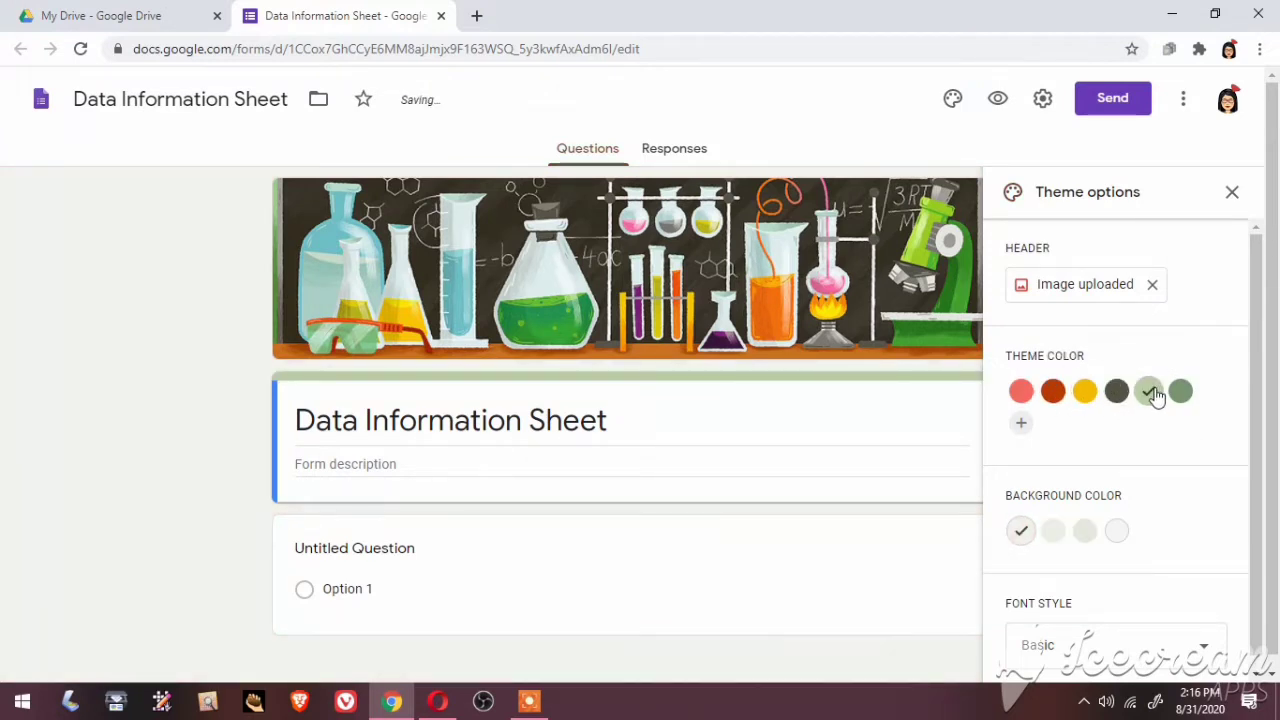
click(1118, 396)
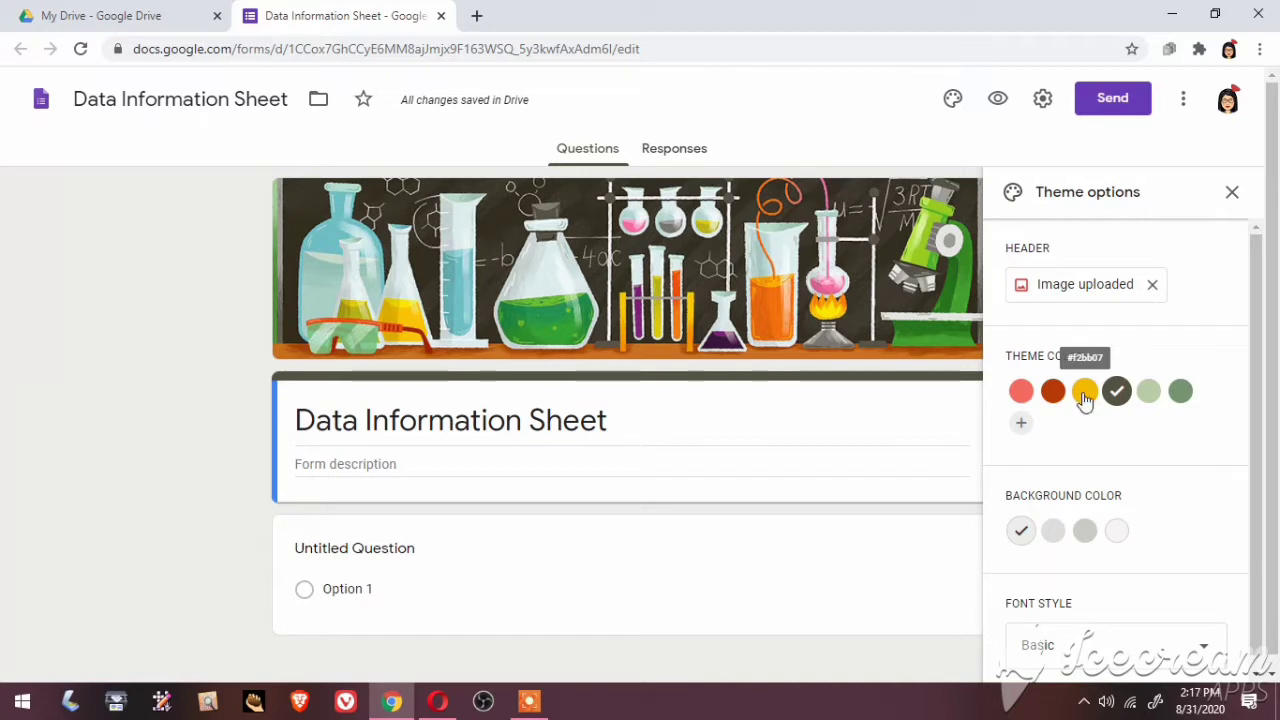
Choose the grey page background, keep the Basic font style, and close theme options
click(1094, 543)
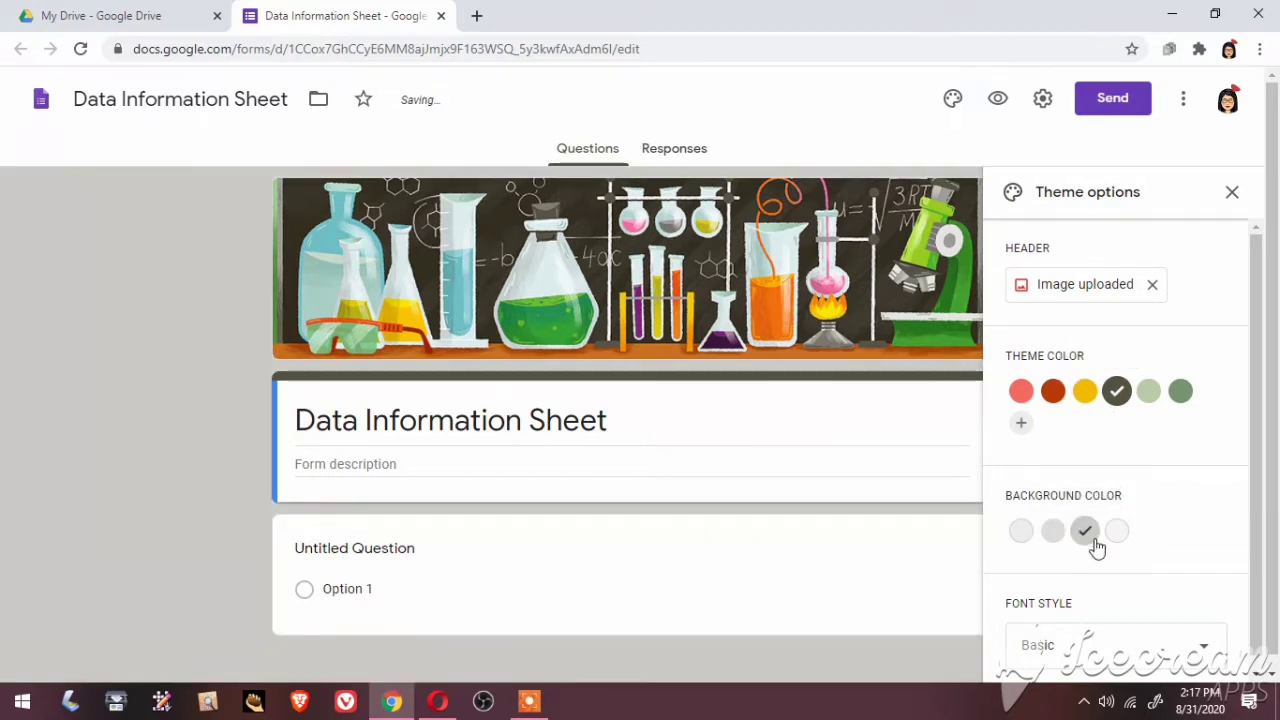
click(1257, 677)
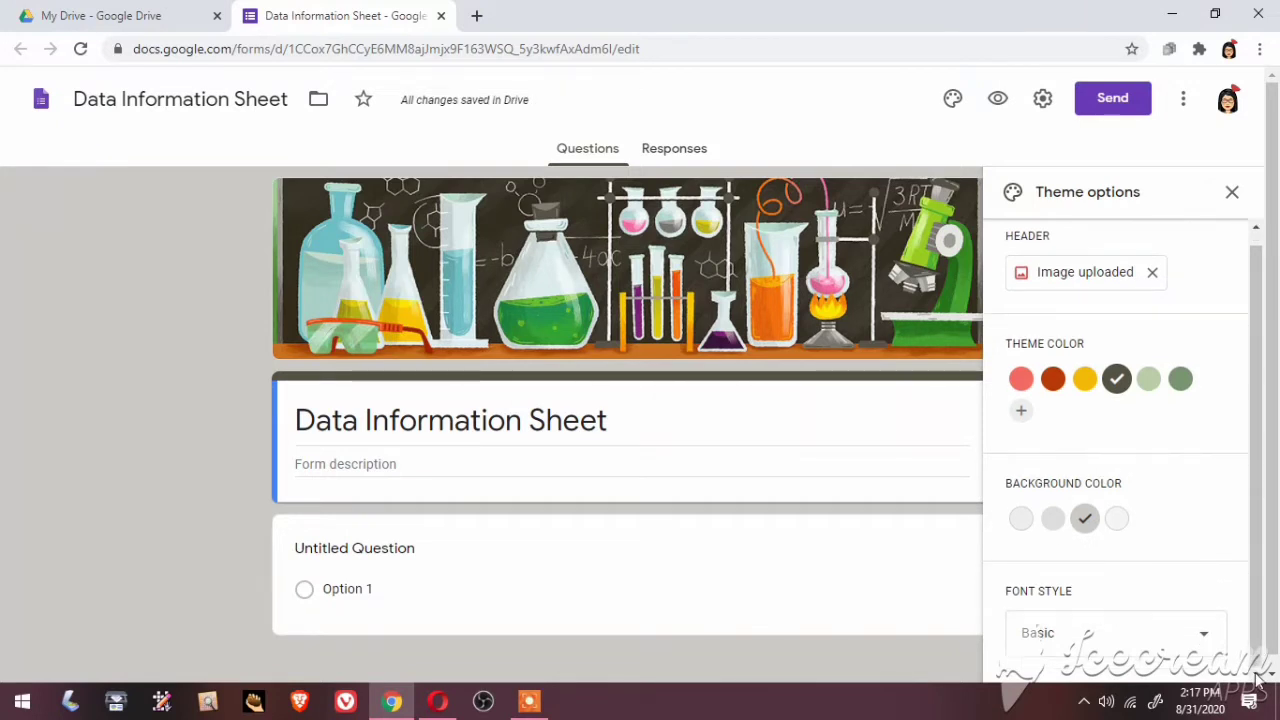
click(1207, 641)
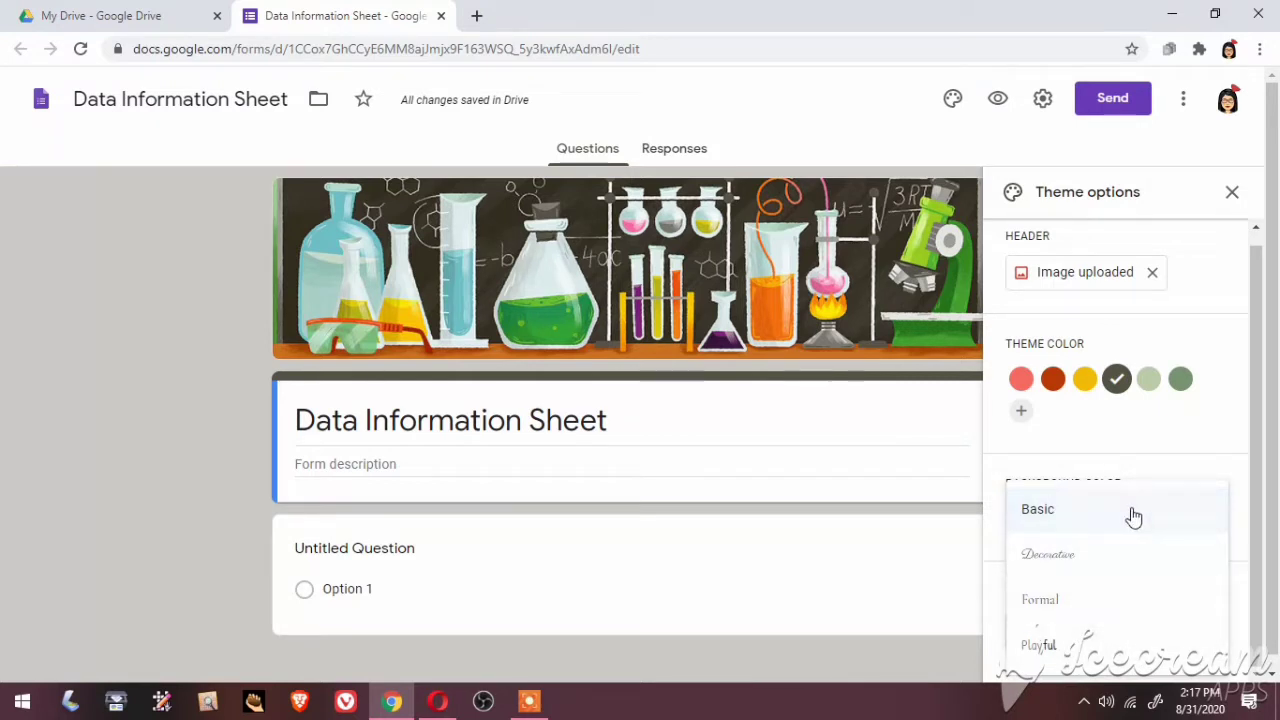
click(828, 458)
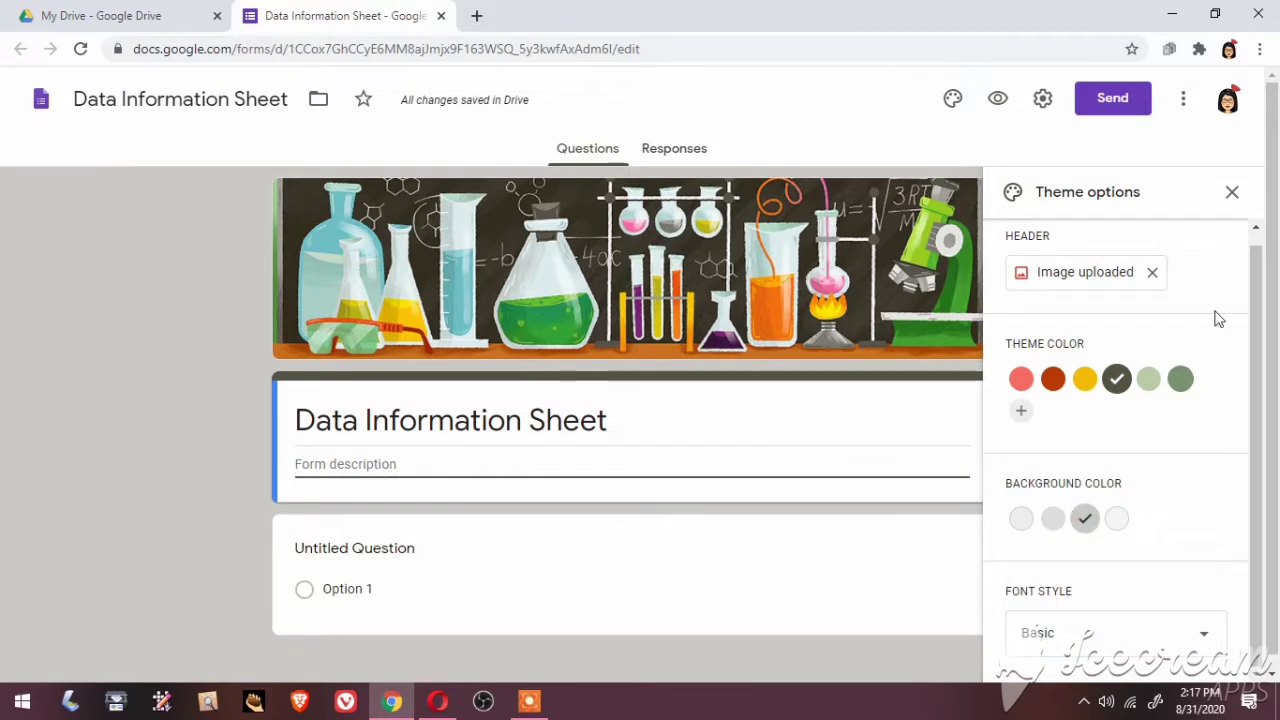
click(1231, 193)
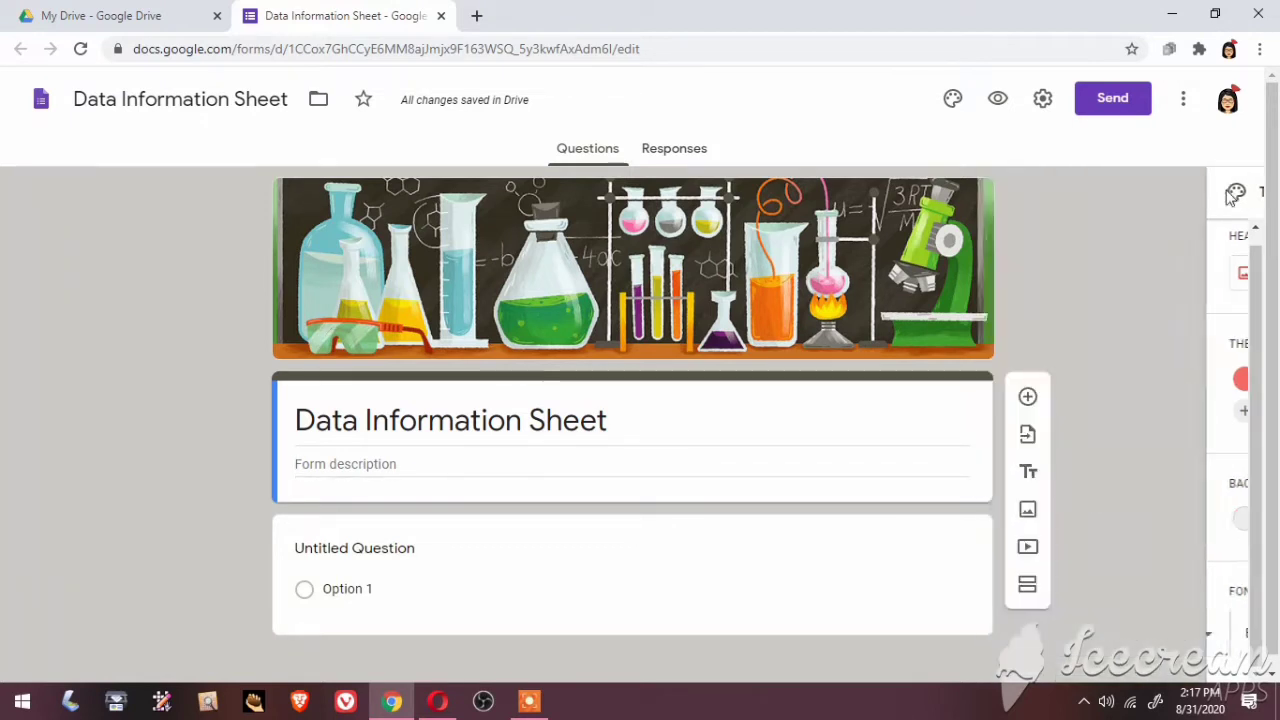
Title the first question 'Last Name:', make it required, and duplicate it
click(414, 549)
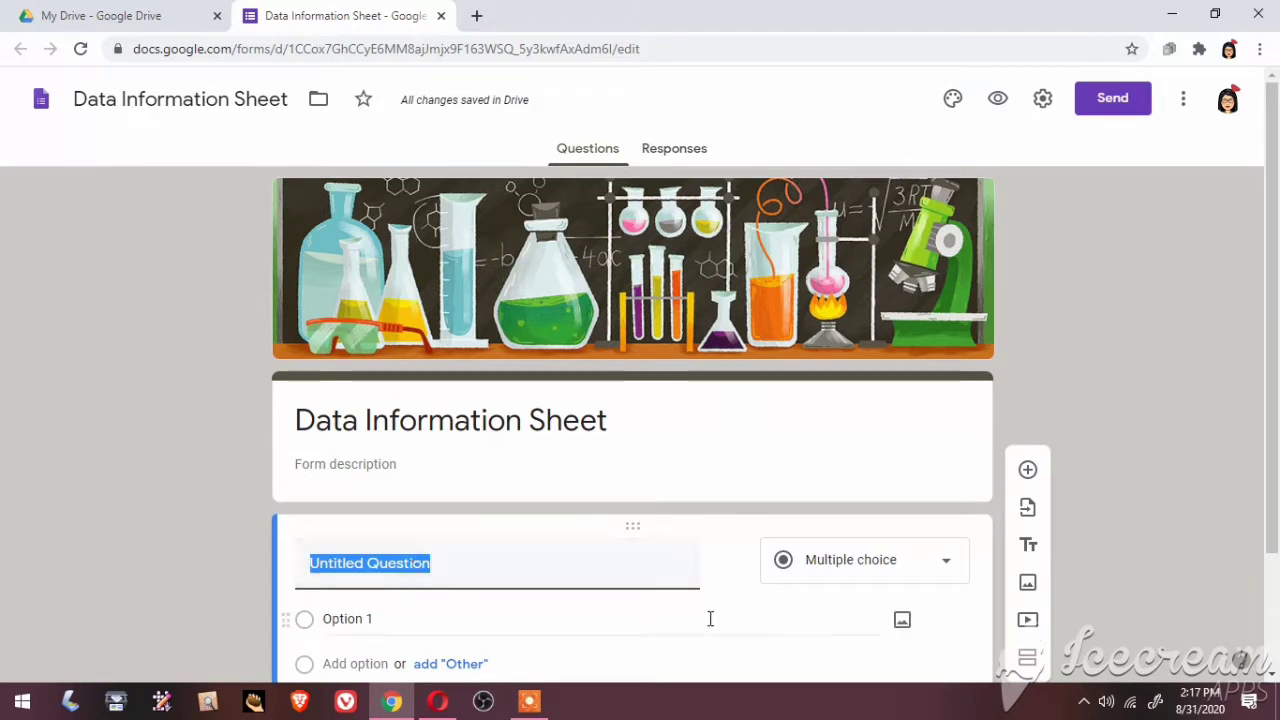
scroll(1274, 676, down, 2)
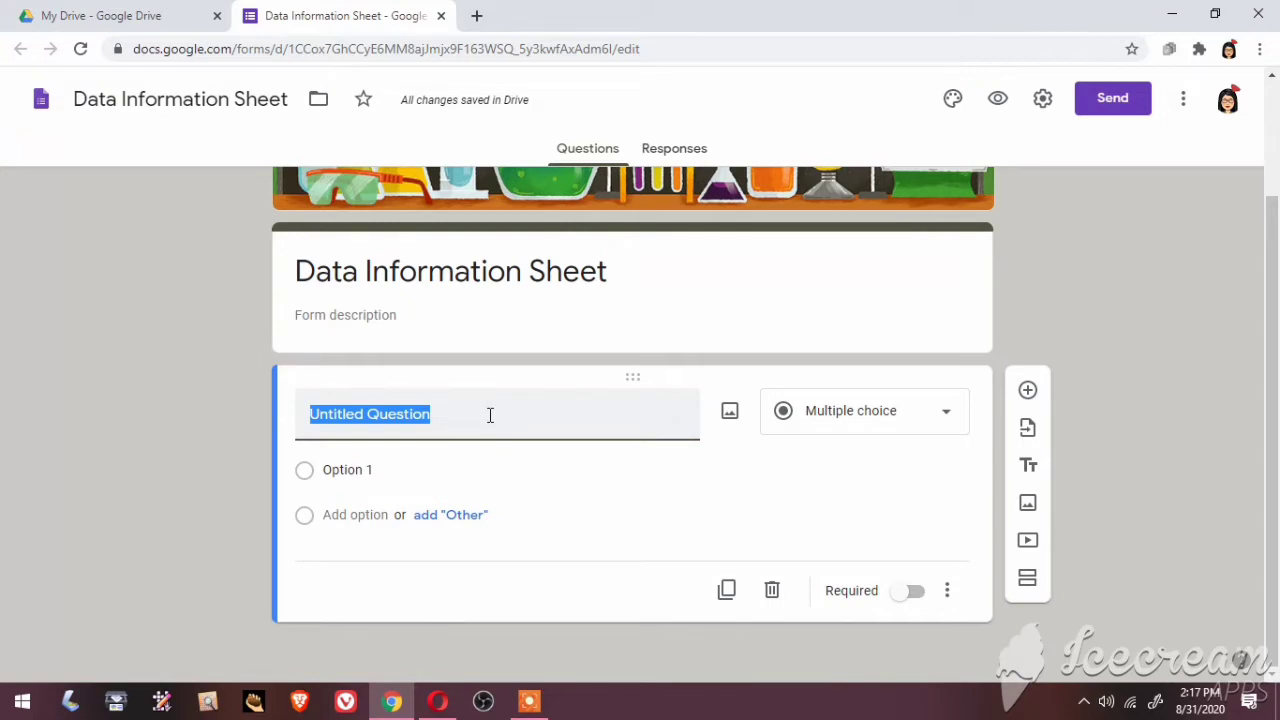
text(Lad)
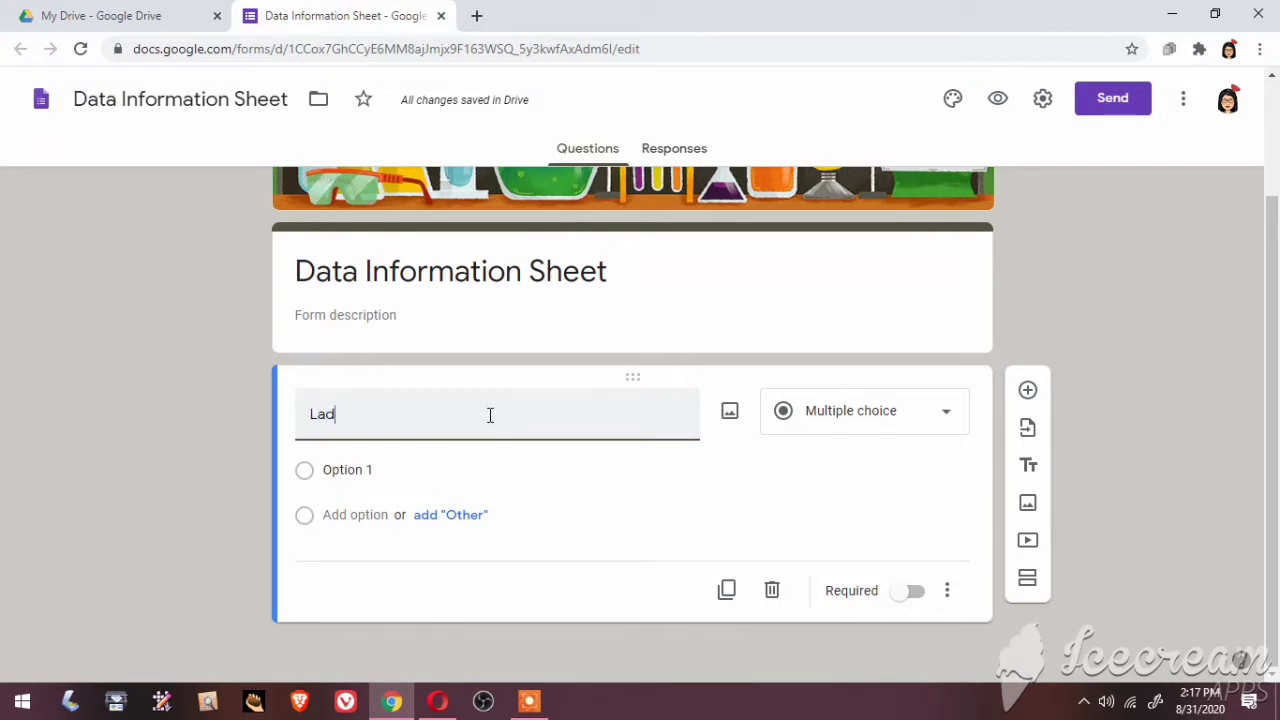
key(BackSpace)
text(st )
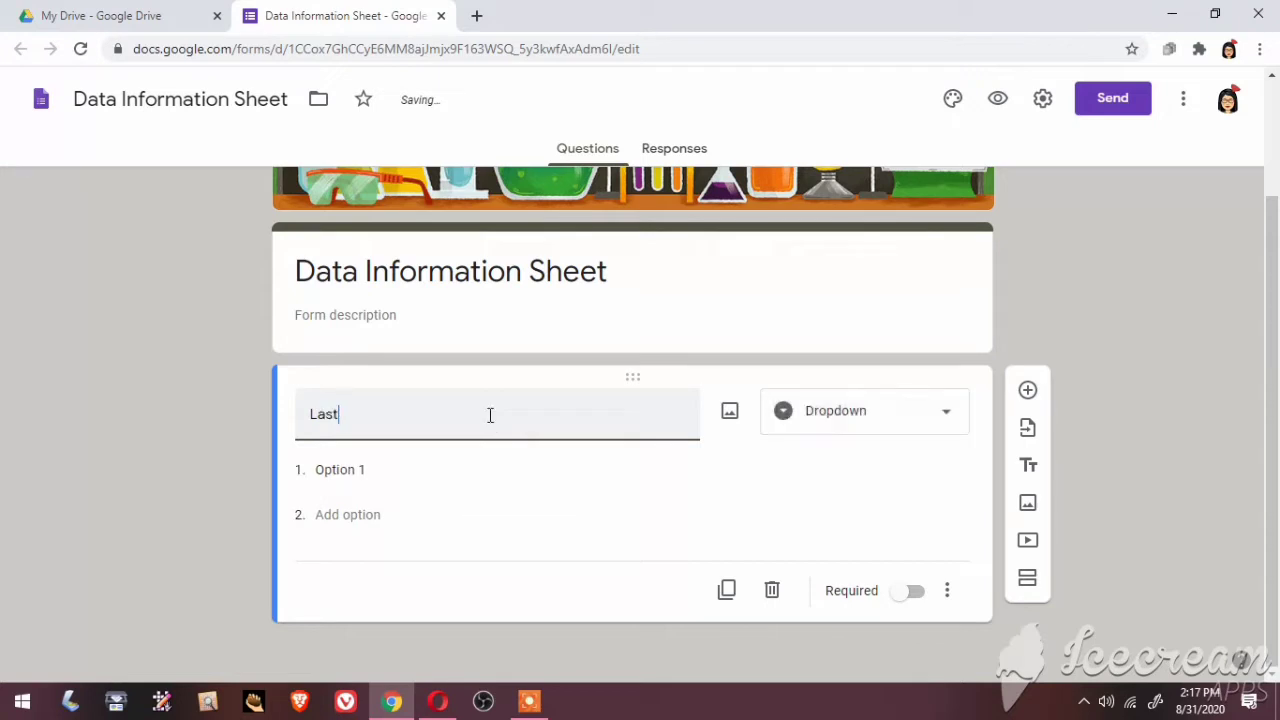
text(Name)
text(>)
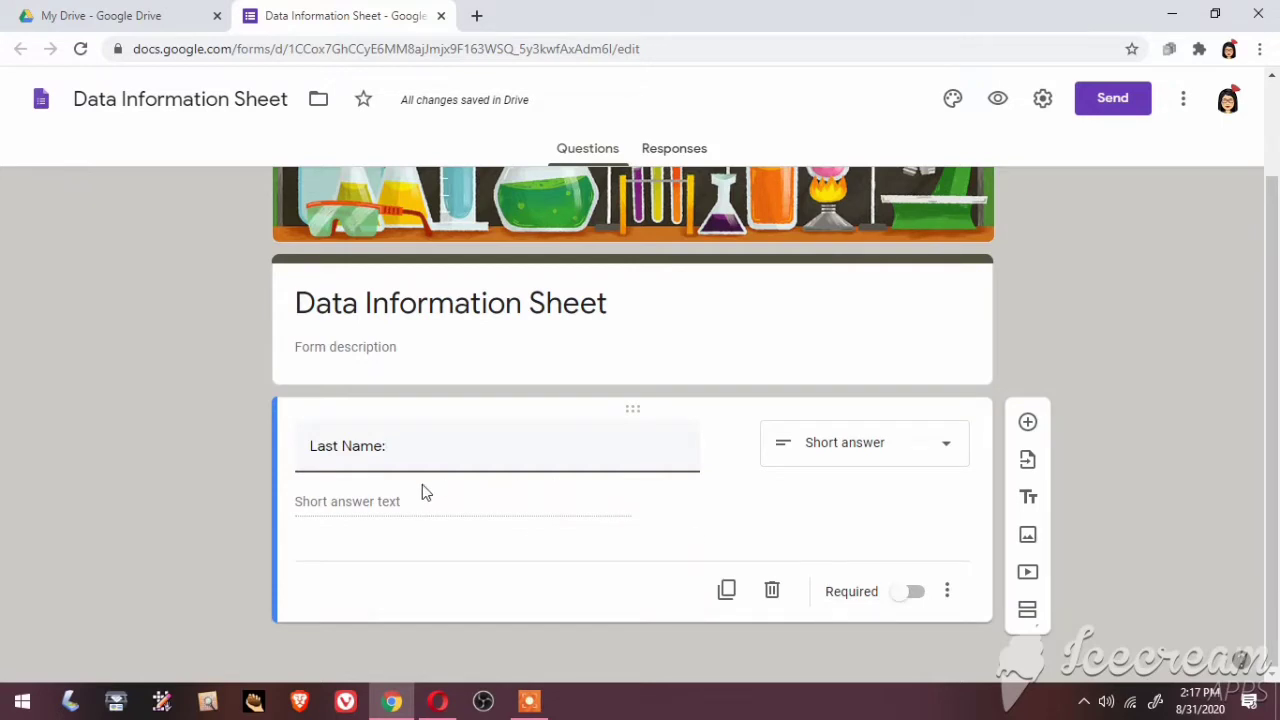
click(915, 593)
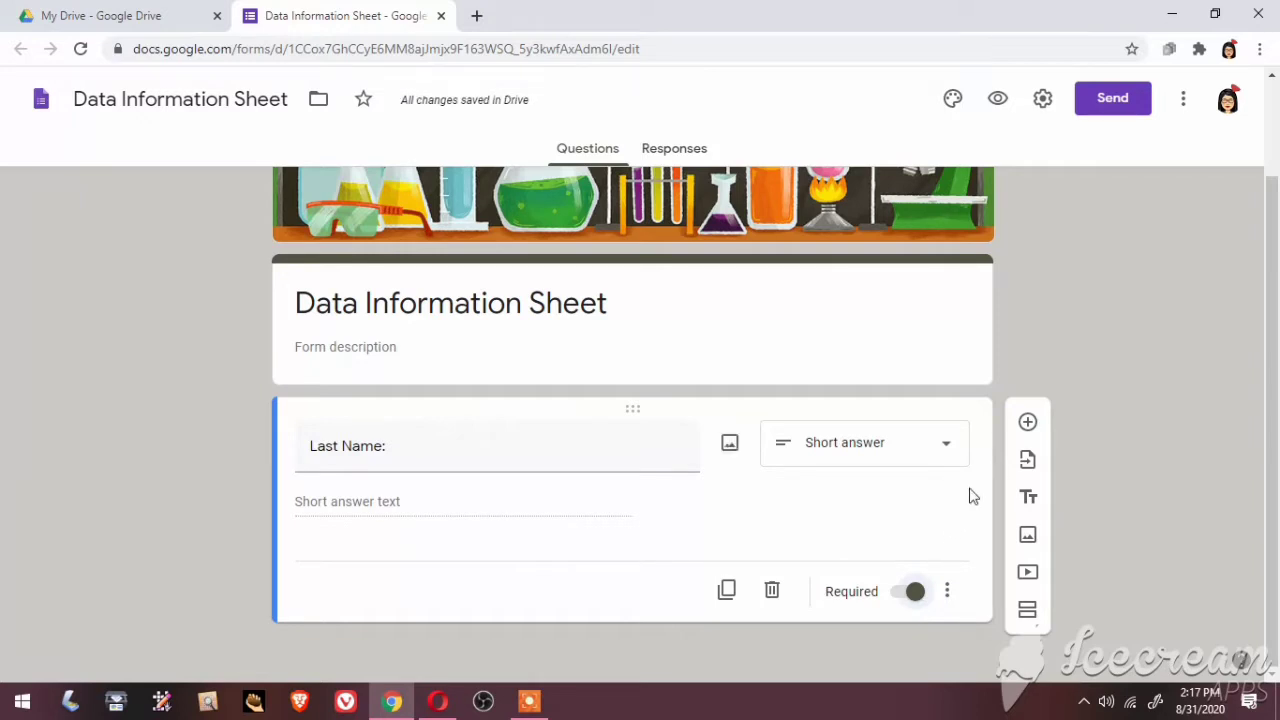
click(728, 591)
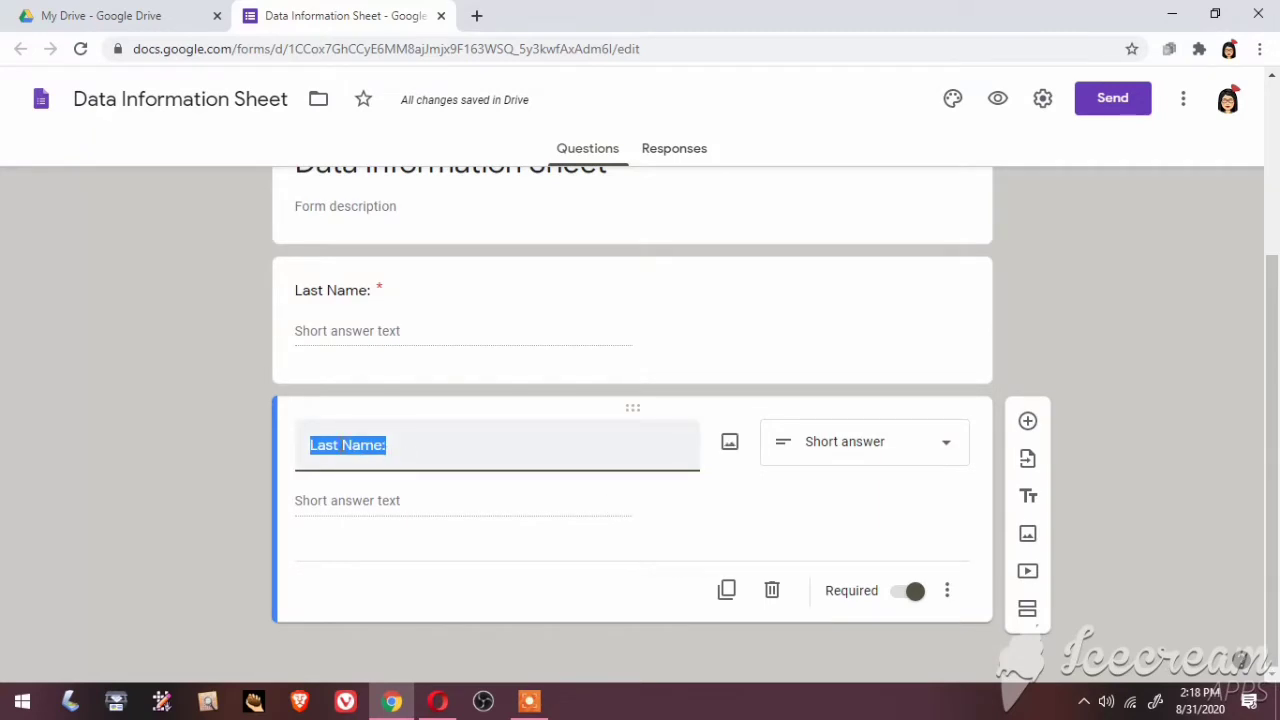
Rename the copied question to 'First Name:' and duplicate it
click(343, 447)
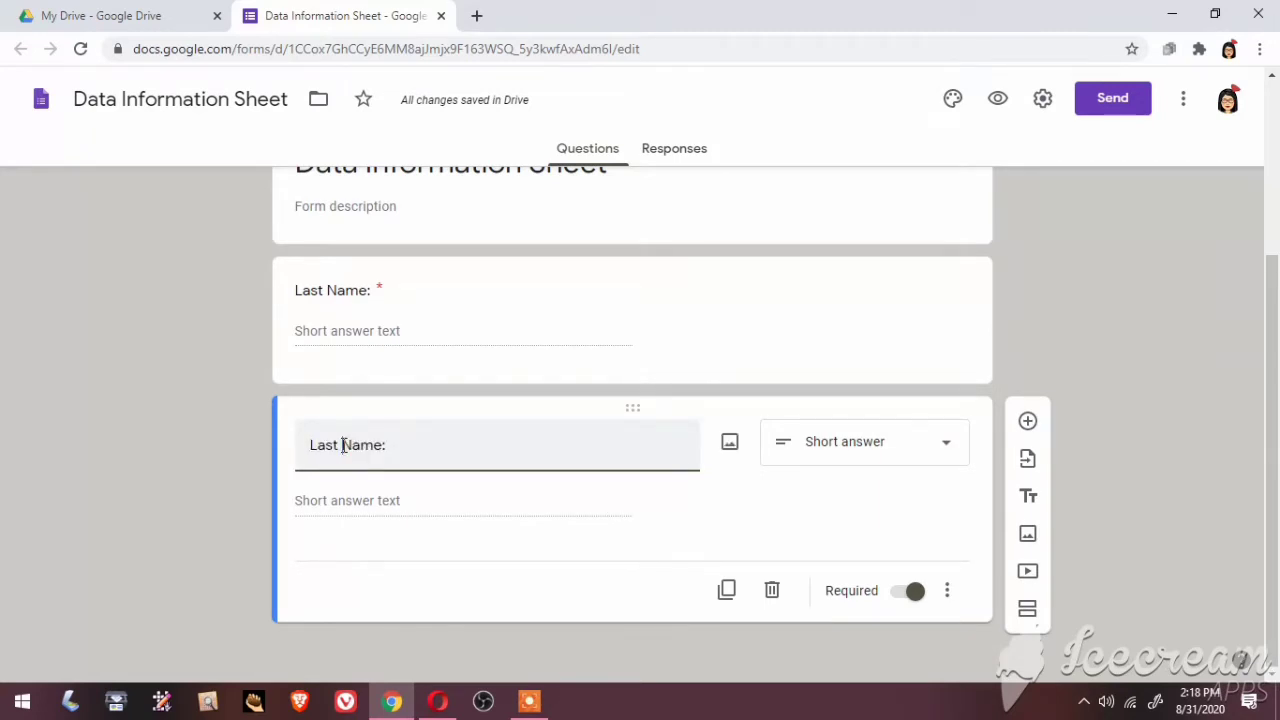
key(BackSpace)
key(BackSpace)
key(BackSpace)
key(BackSpace)
key(BackSpace)
text(First)
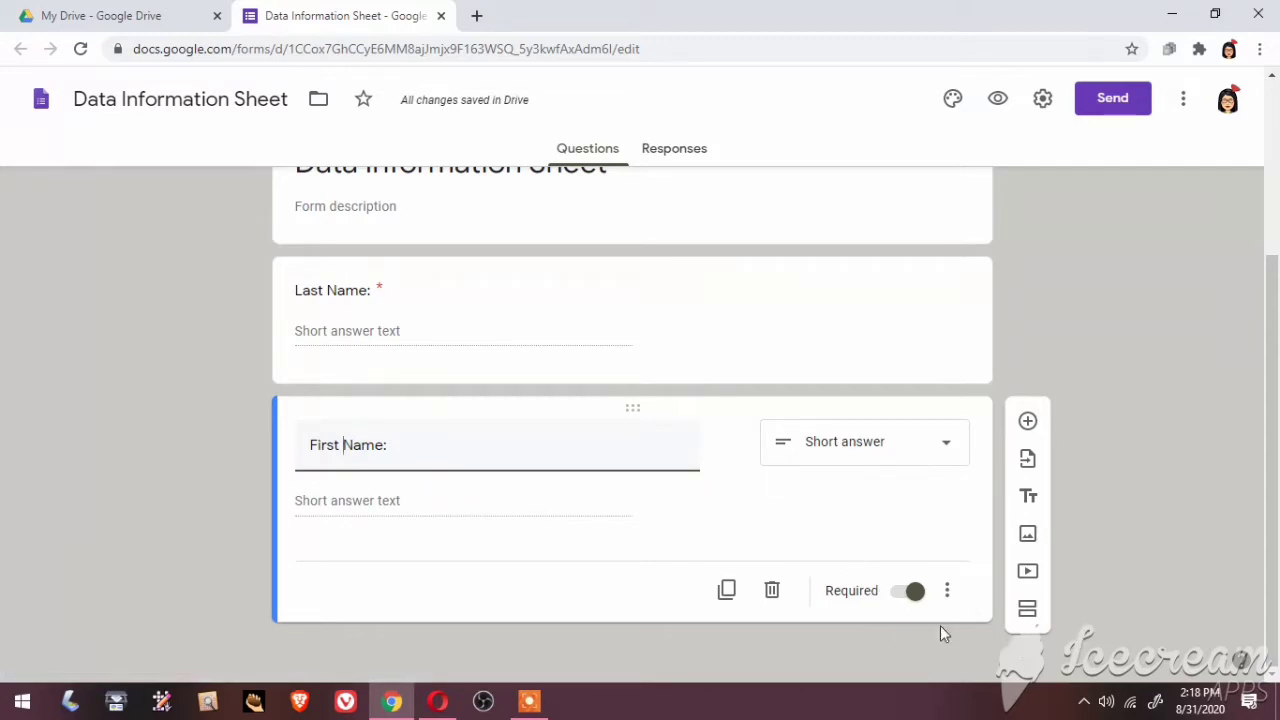
click(726, 592)
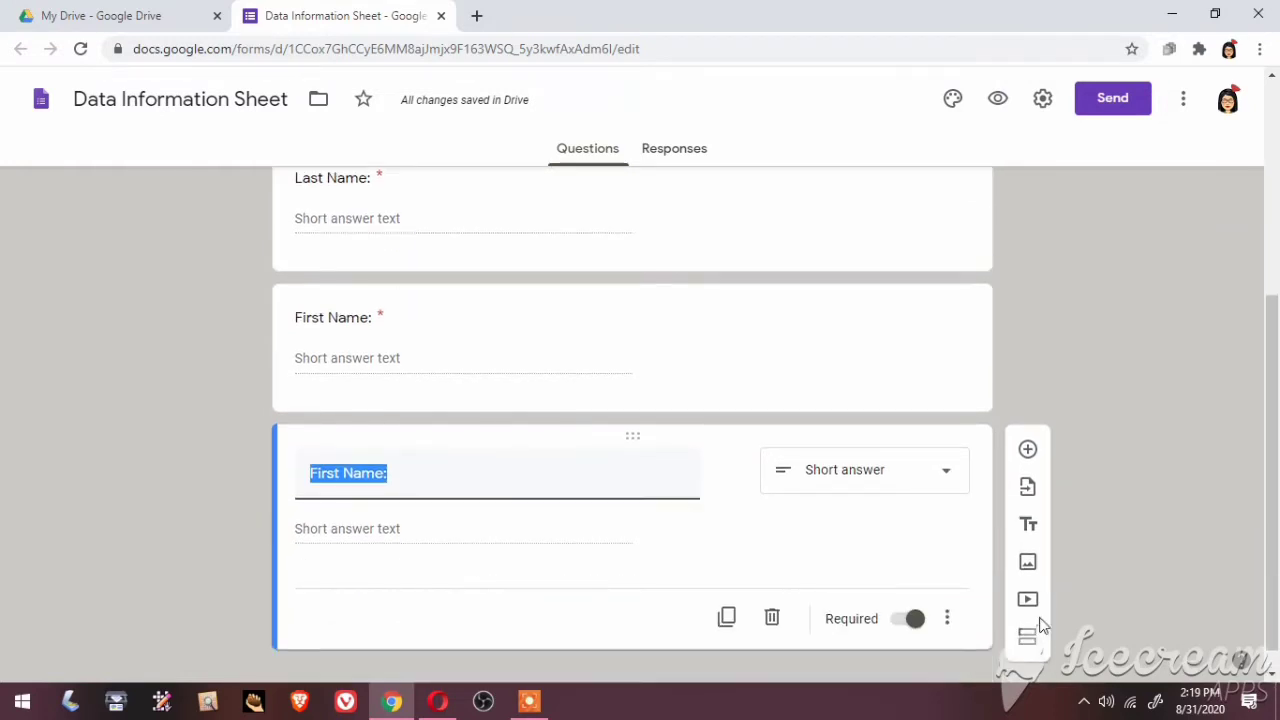
Retitle the second copy 'Middle Name:' and add a new blank question below
click(343, 473)
key(BackSpace)
key(BackSpace)
key(BackSpace)
key(BackSpace)
key(BackSpace)
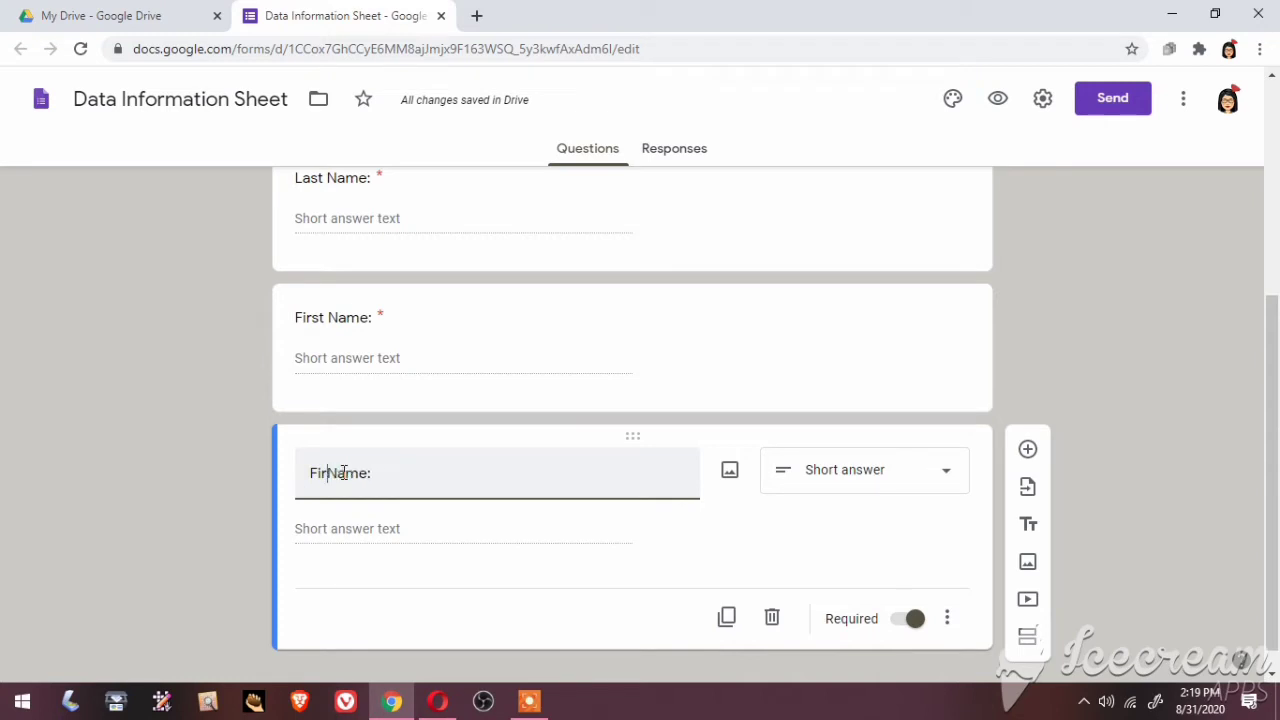
key(BackSpace)
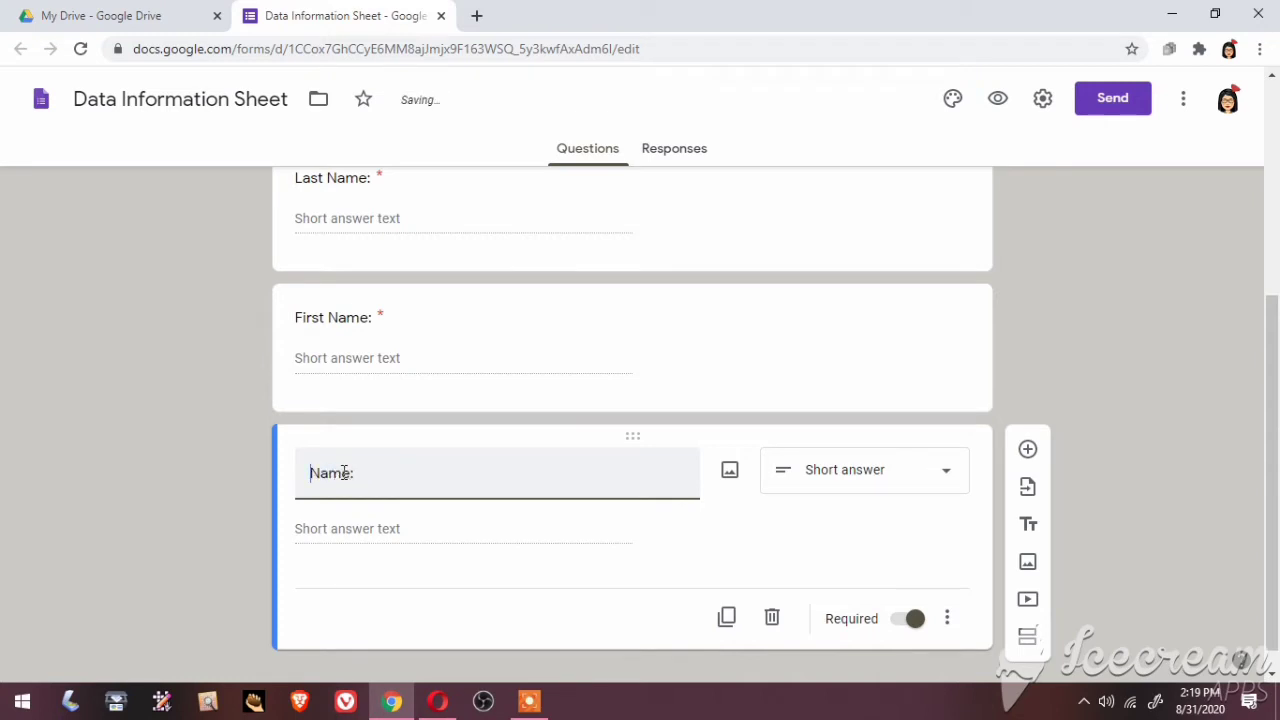
key(ctrl+a)
text(Midd)
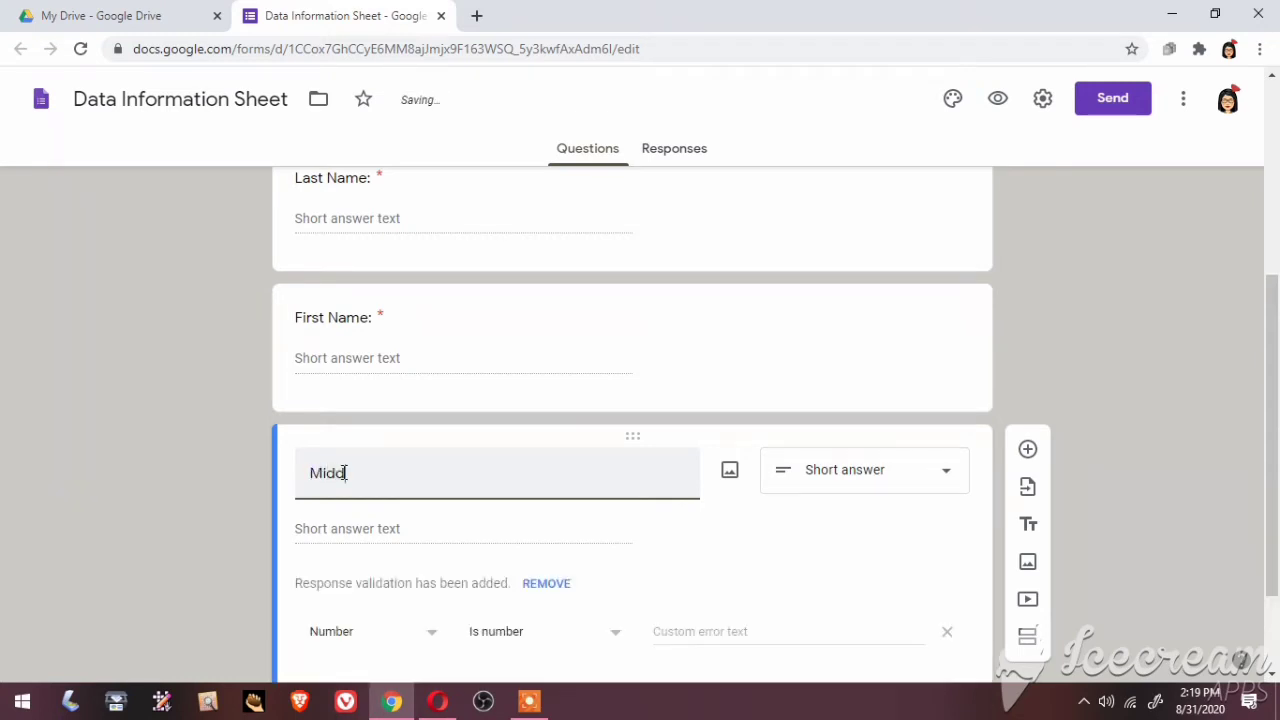
text(le Name:)
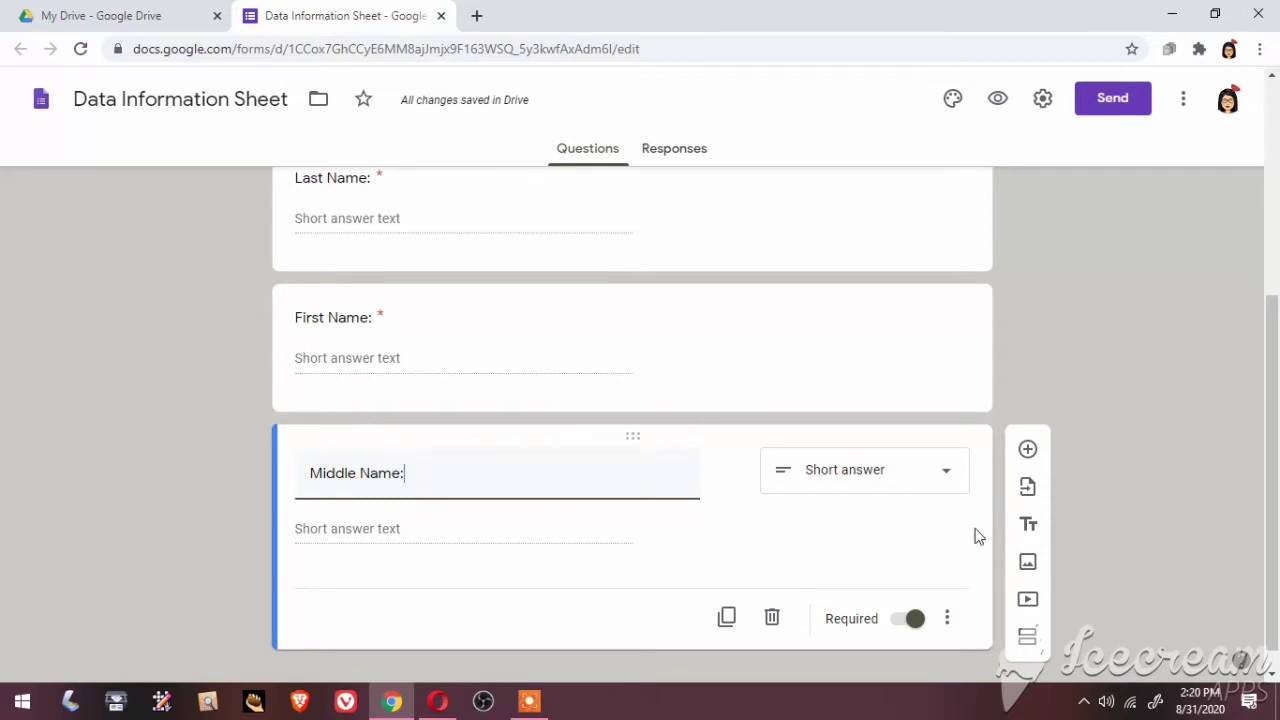
click(1028, 455)
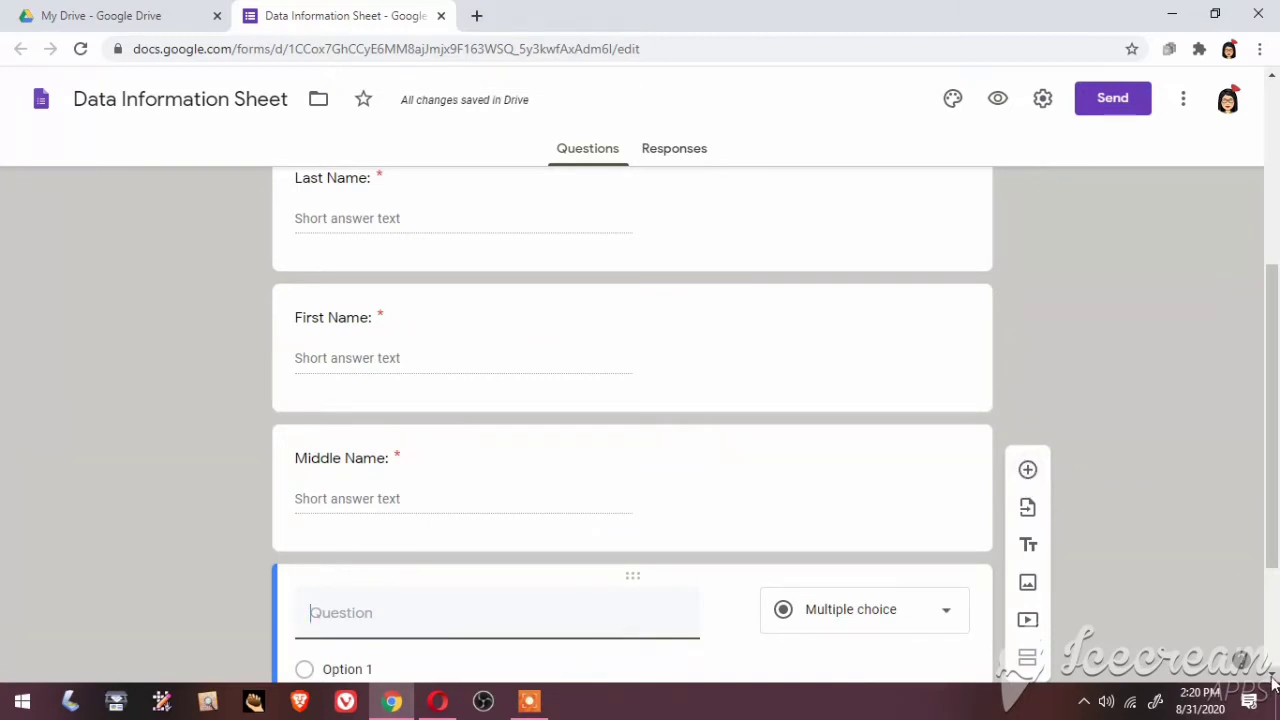
scroll(645, 450, down, 2)
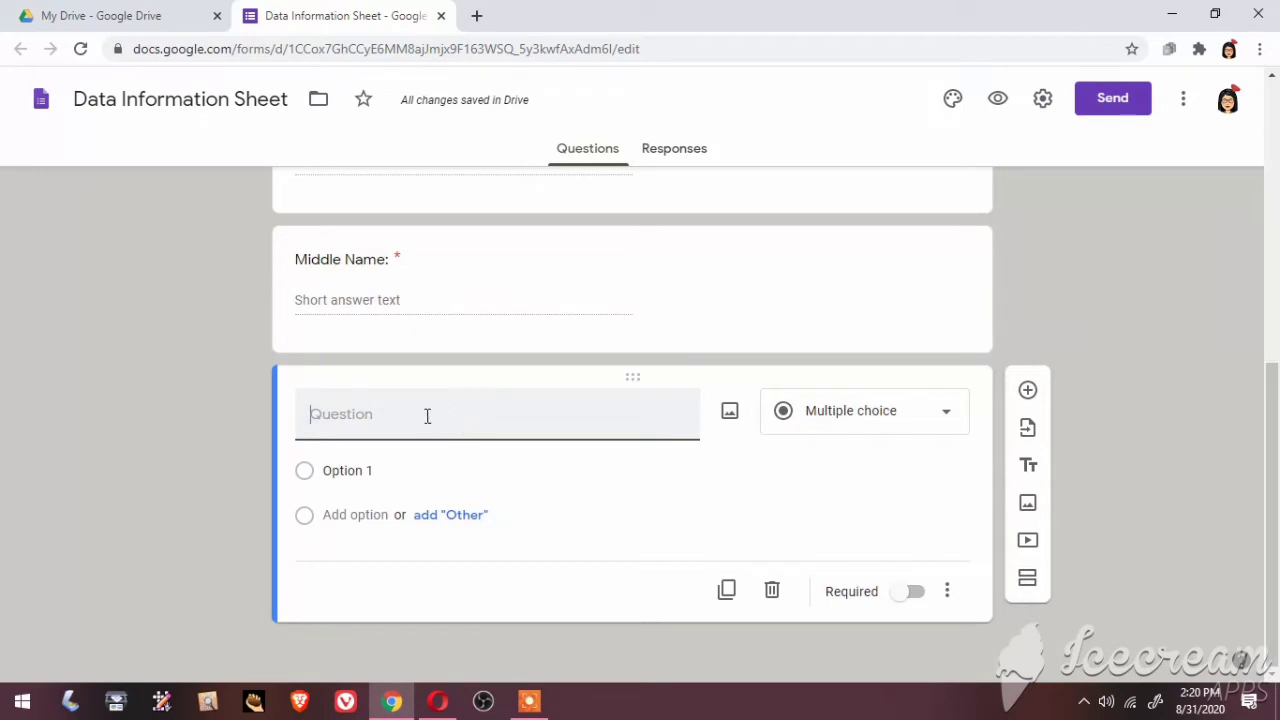
Title the new question 'Birthday:', make it required, and add another question
text(Births)
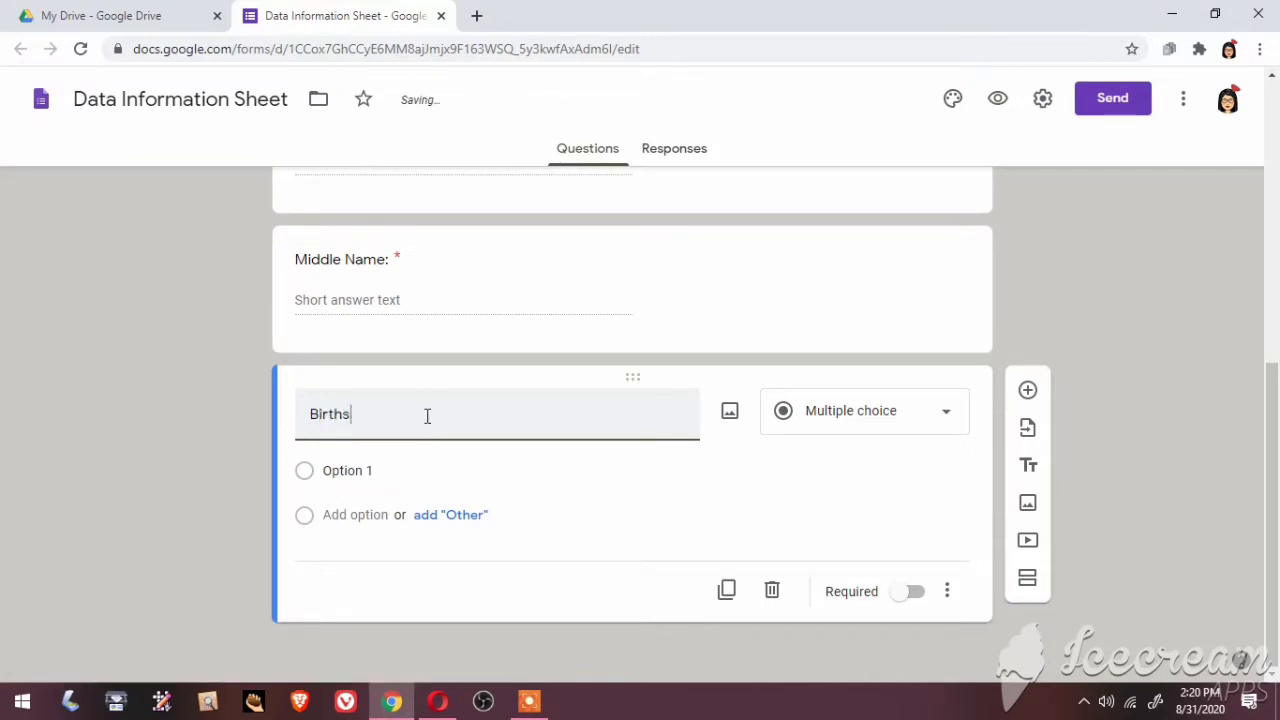
key(BackSpace)
text(day)
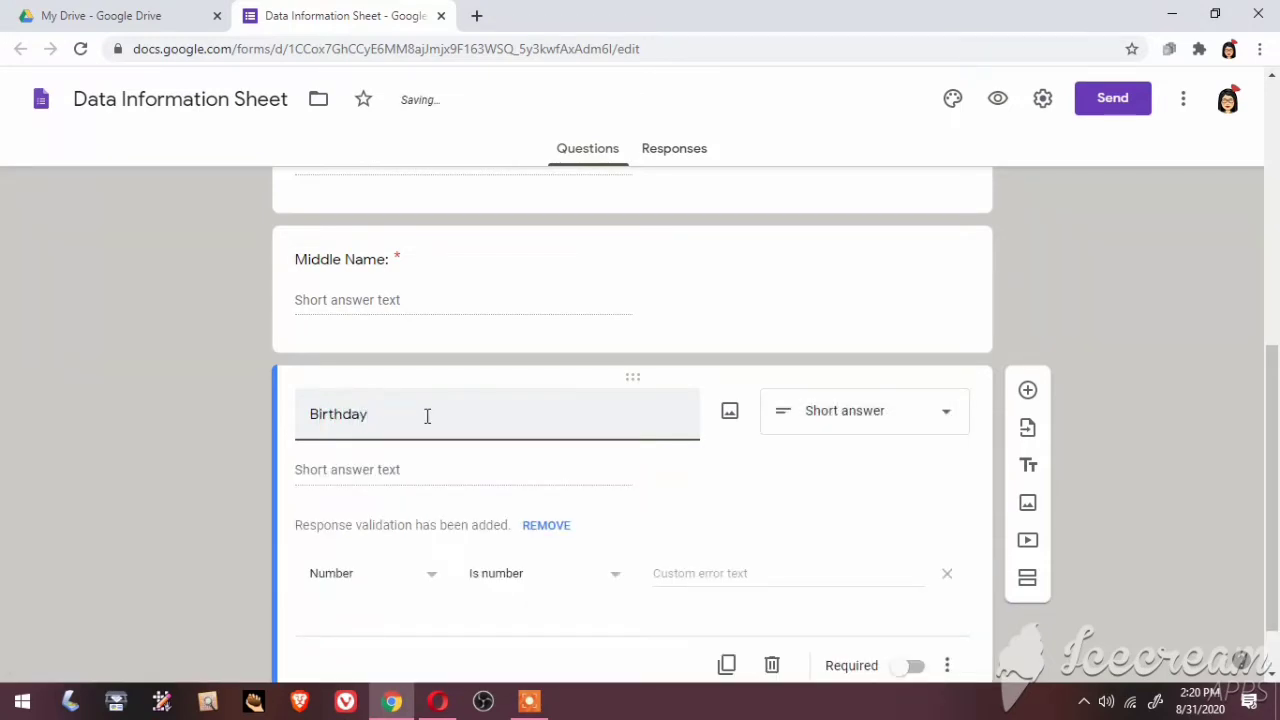
text(:)
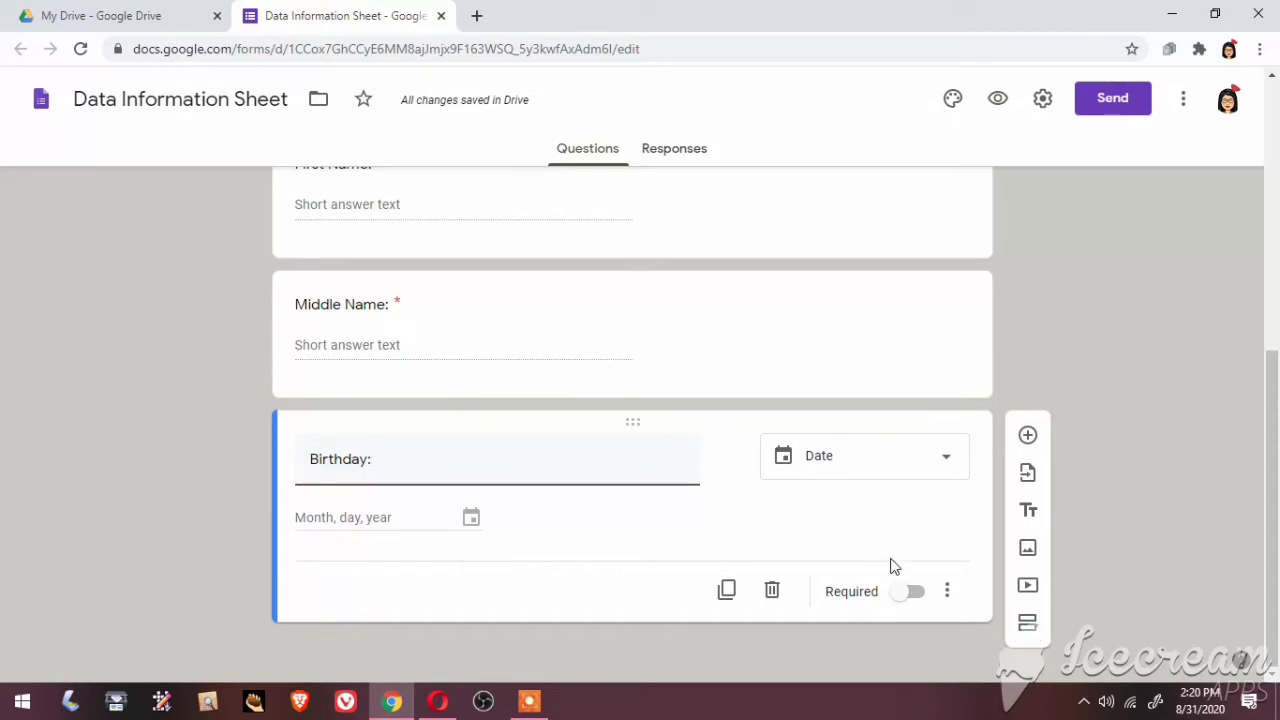
click(914, 592)
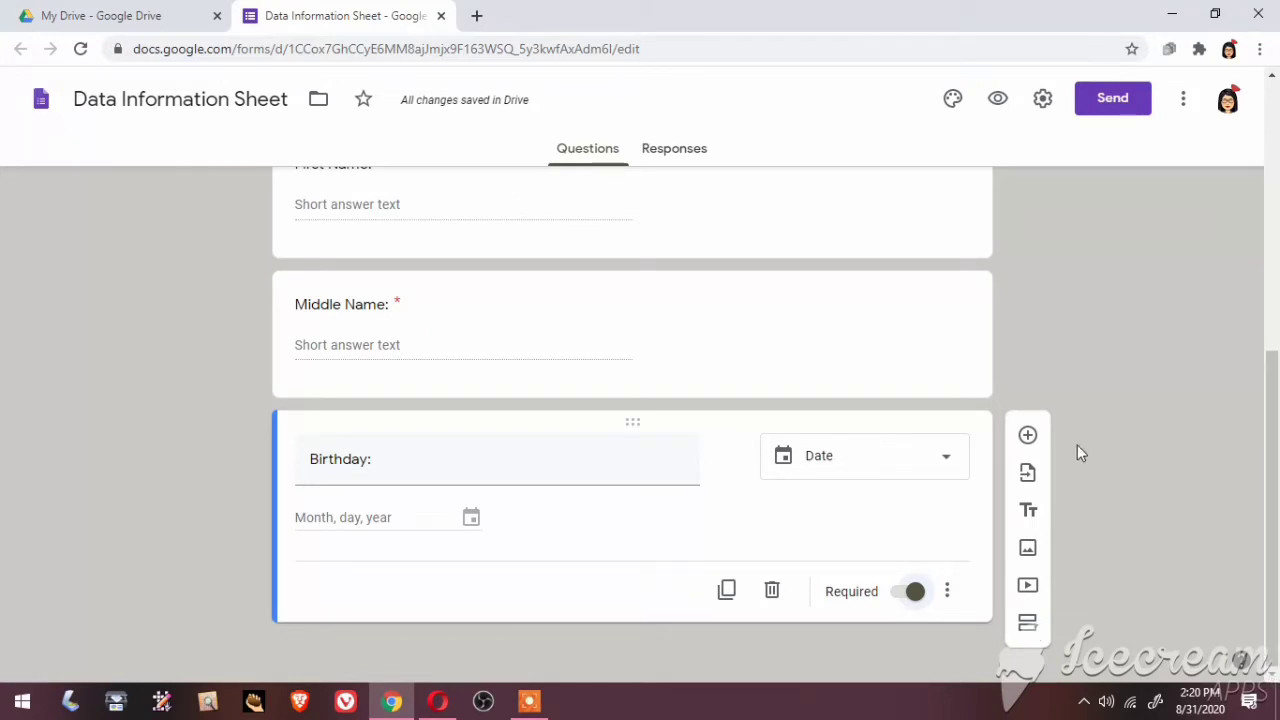
click(1030, 438)
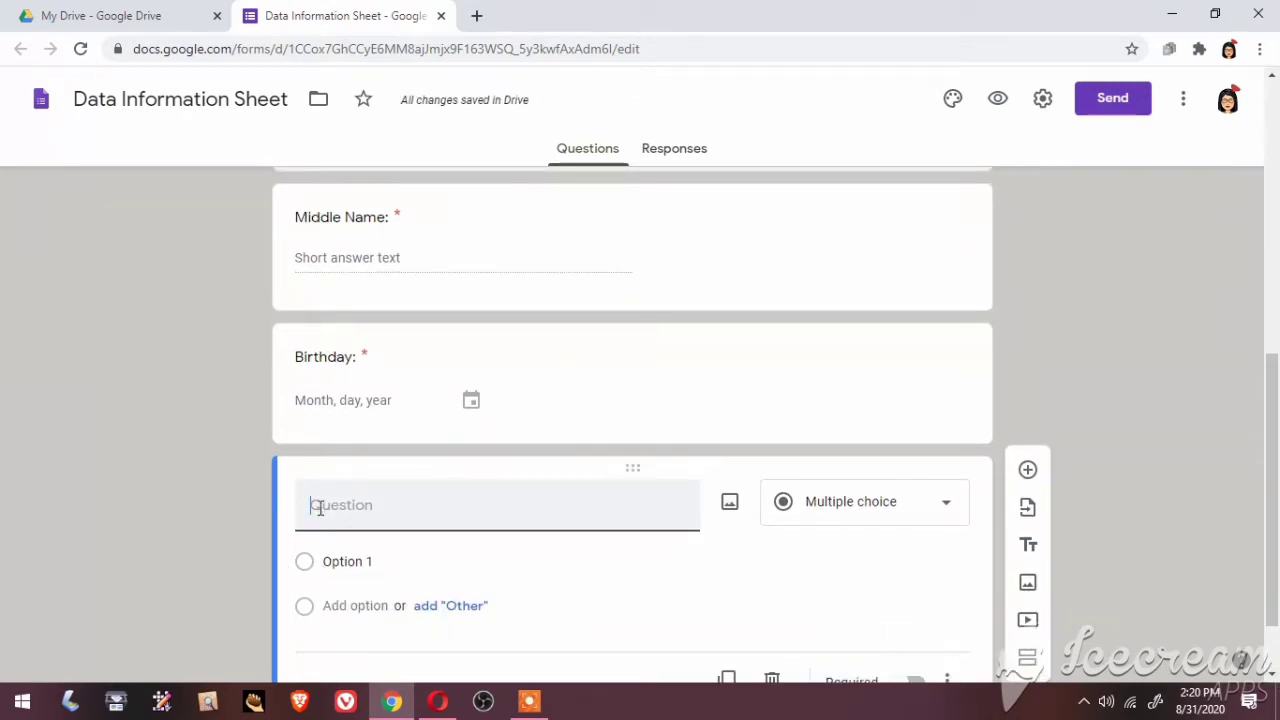
Title the question 'Contact Number', make it required, and add a new question
text(Q)
text(ontac)
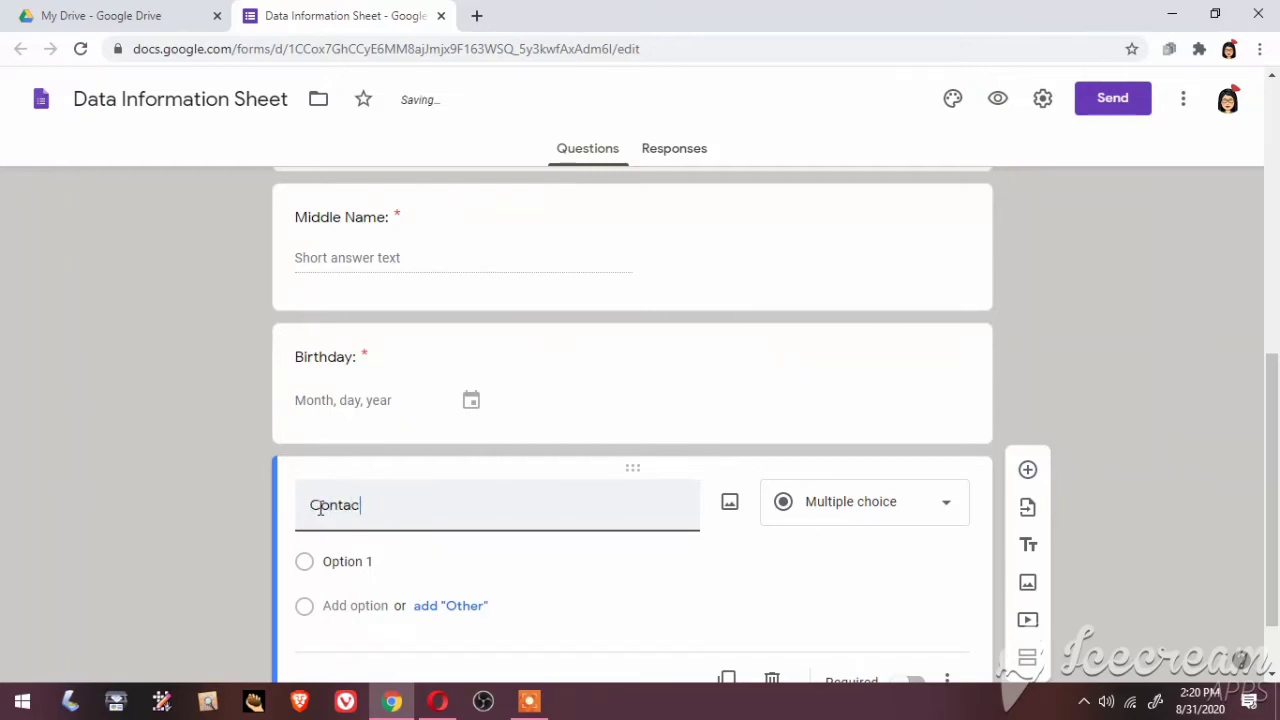
text(t Number:)
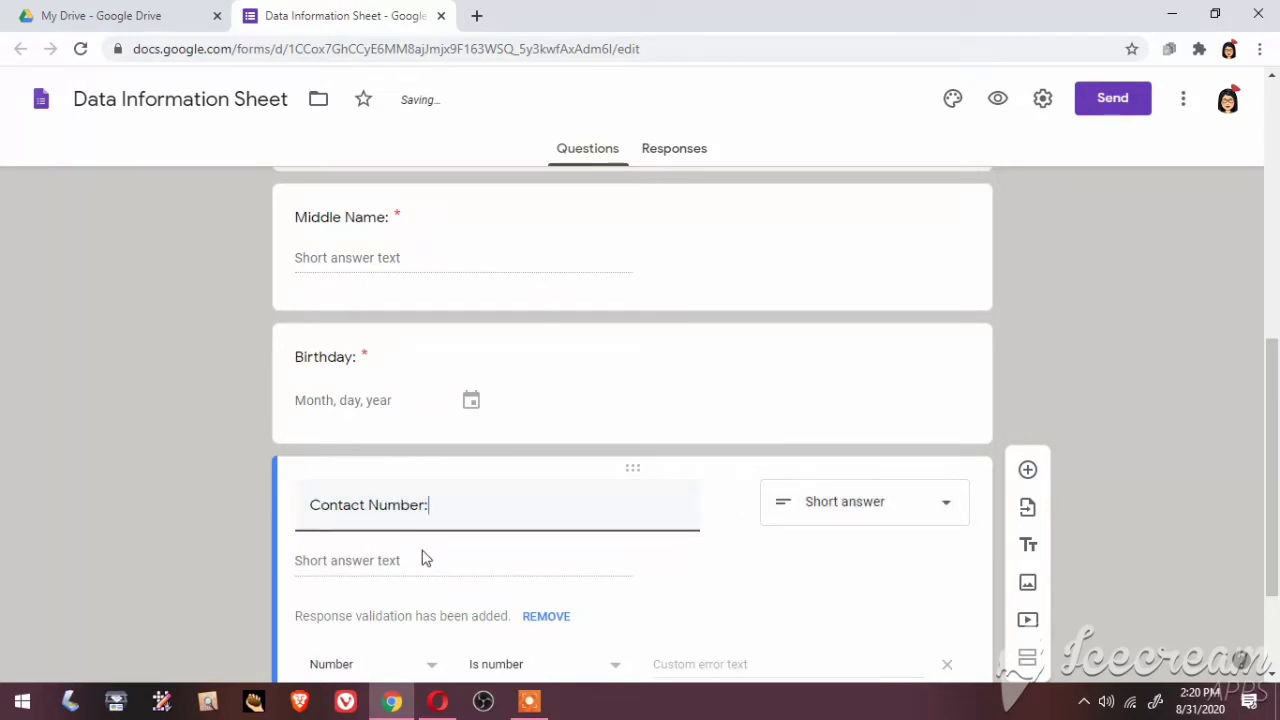
click(757, 591)
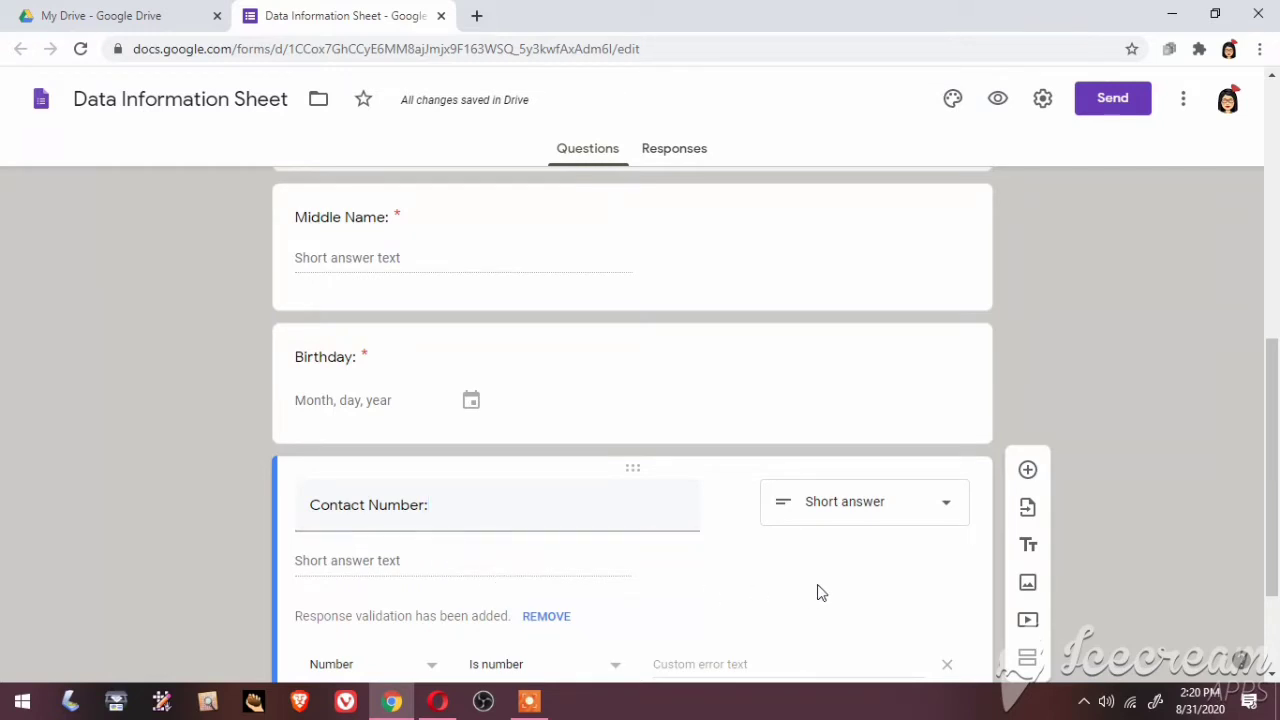
click(1274, 678)
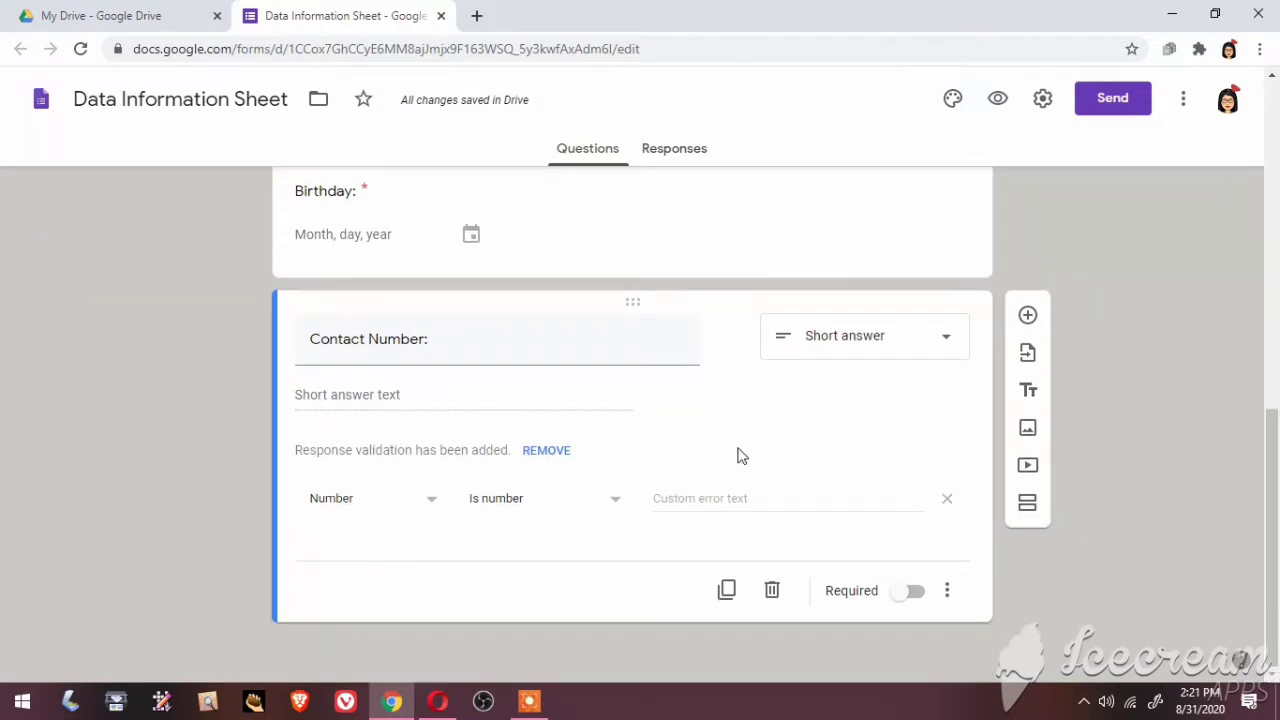
click(913, 595)
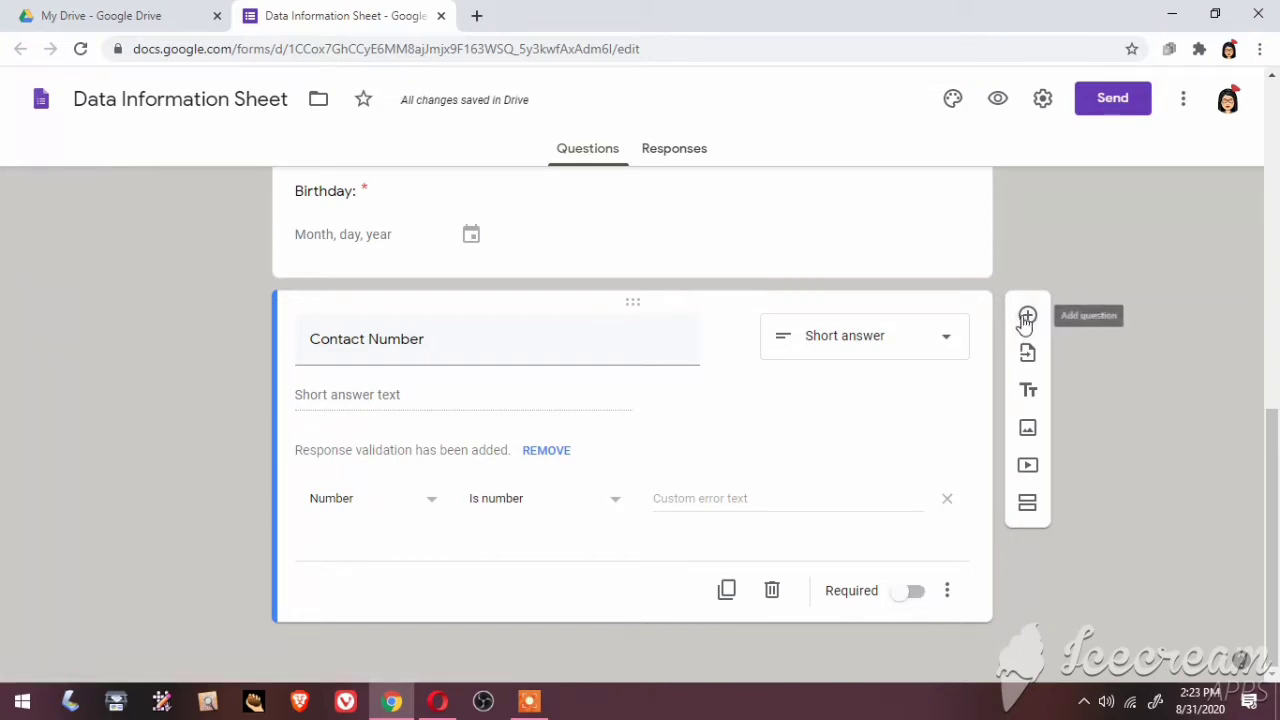
click(1027, 316)
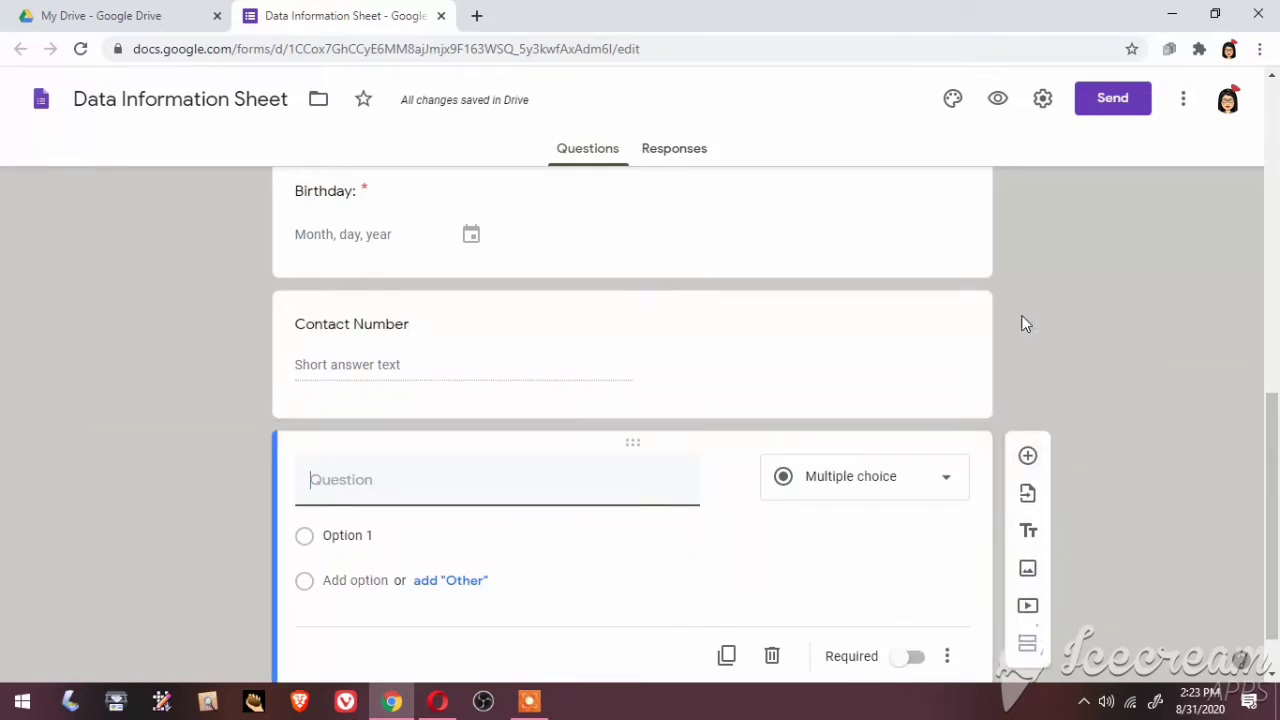
Make the new question a required short-answer 'Section:' and add another blank question
text(Section:)
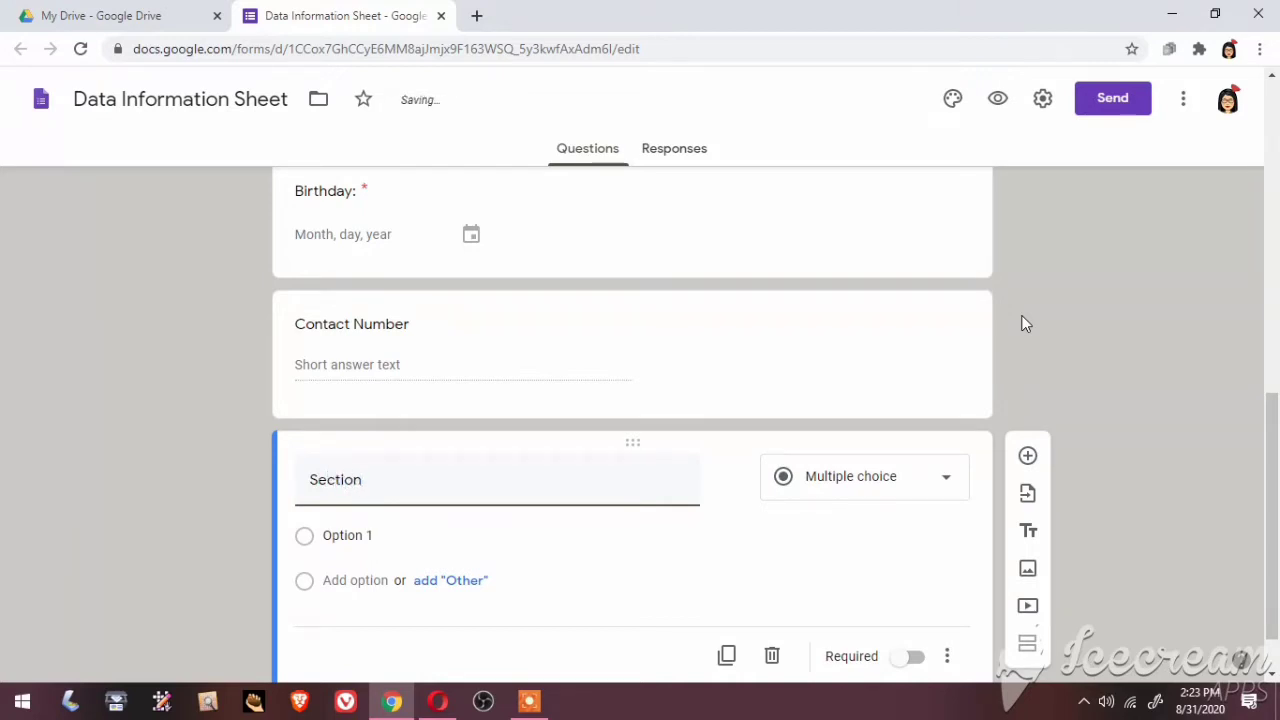
click(865, 476)
click(851, 126)
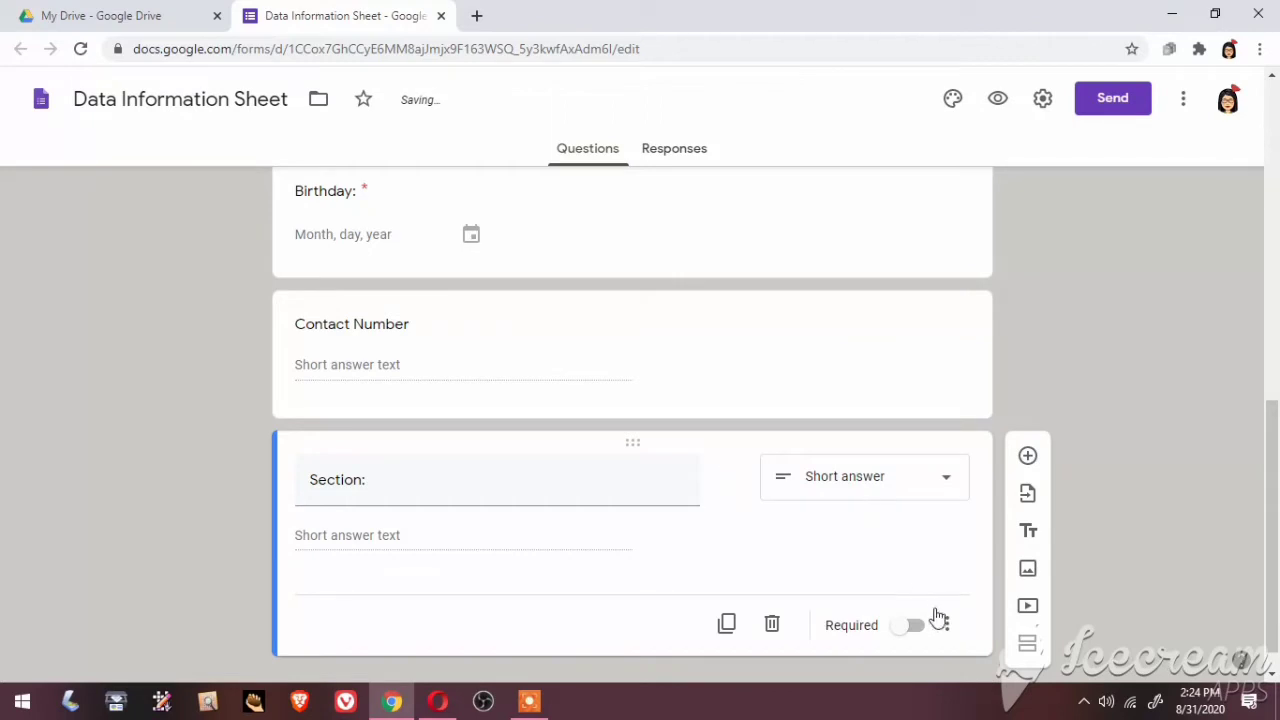
click(913, 627)
click(1028, 457)
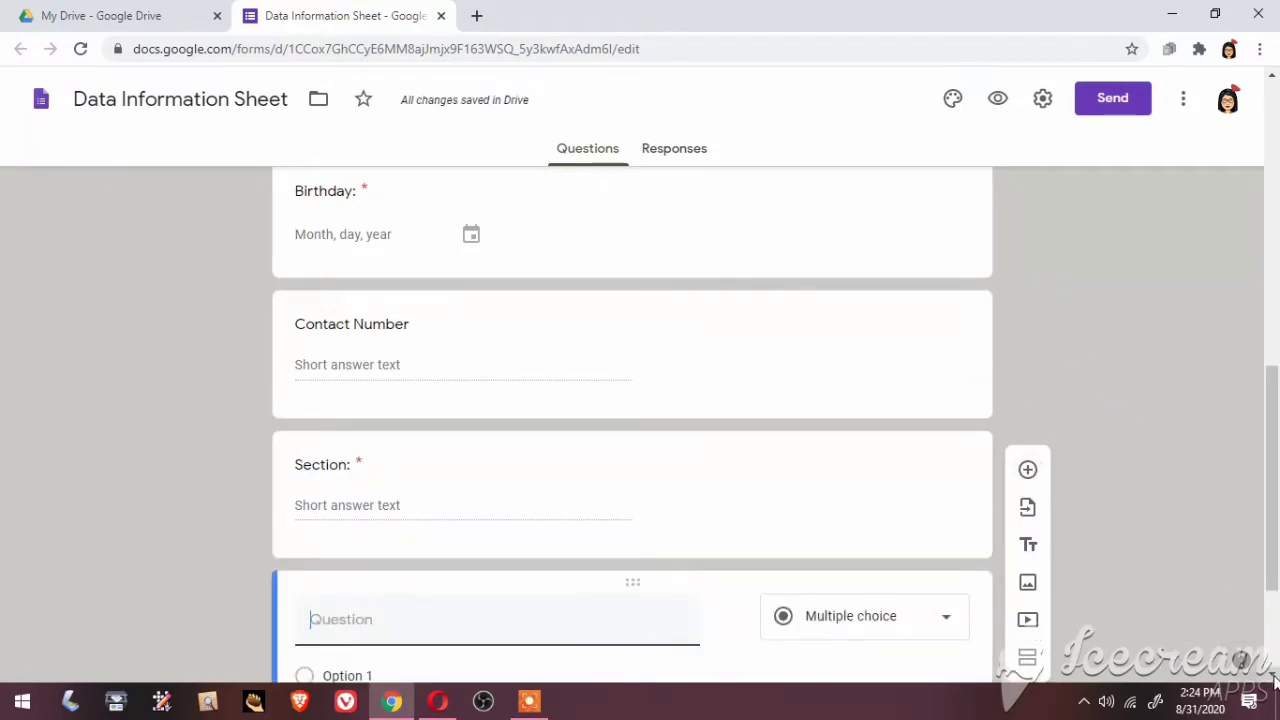
click(1274, 679)
click(1274, 679)
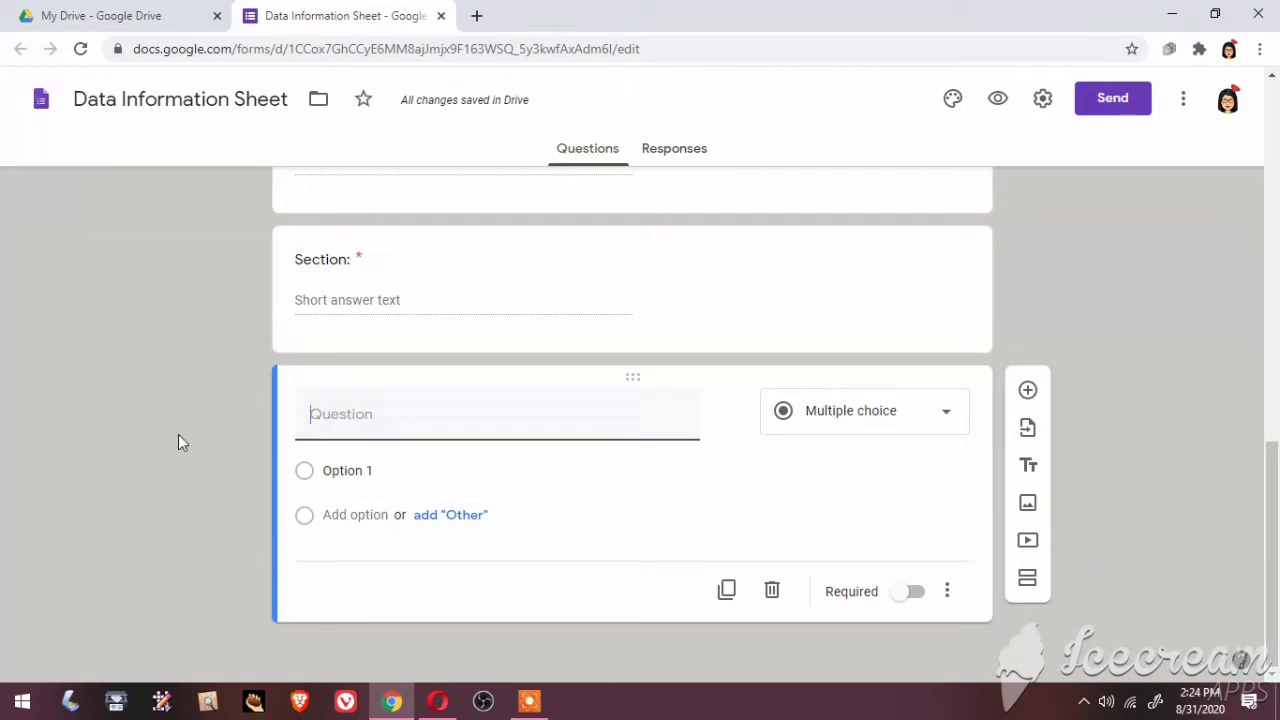
Title the question 'Father's Name:', make it required, and add a new question
click(301, 434)
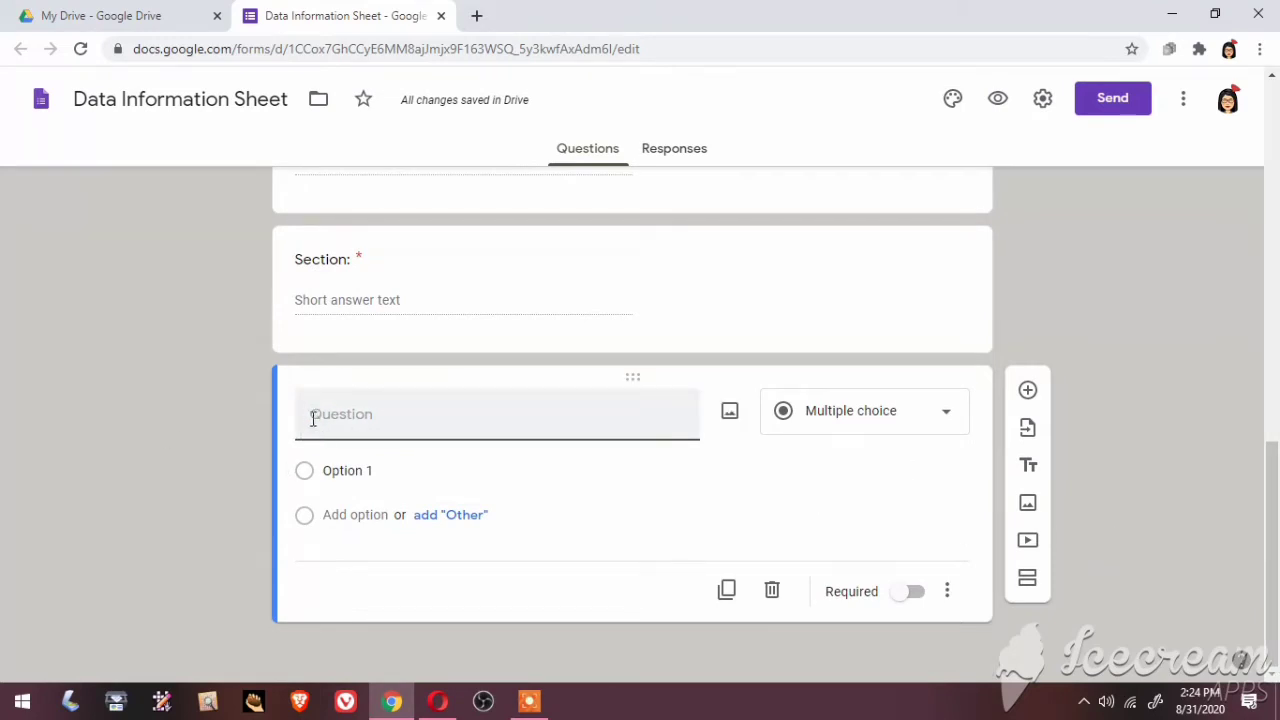
text(Father)
text('s )
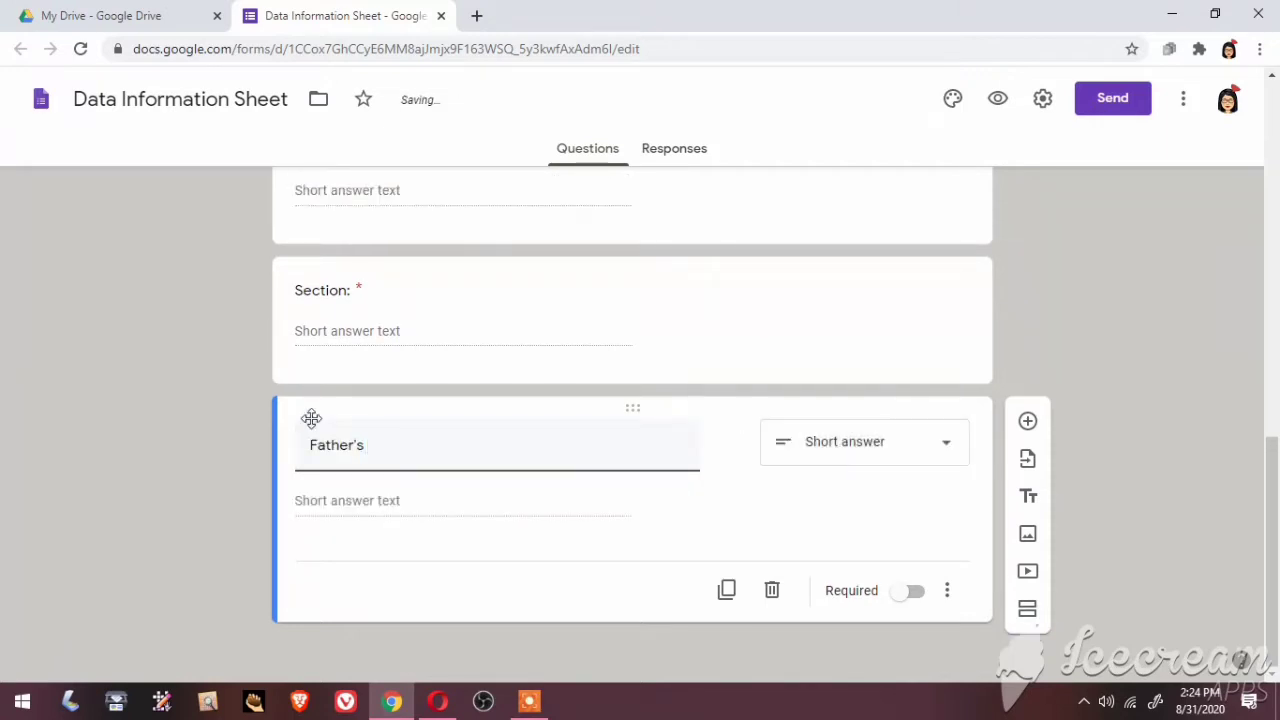
text(Name:)
click(912, 592)
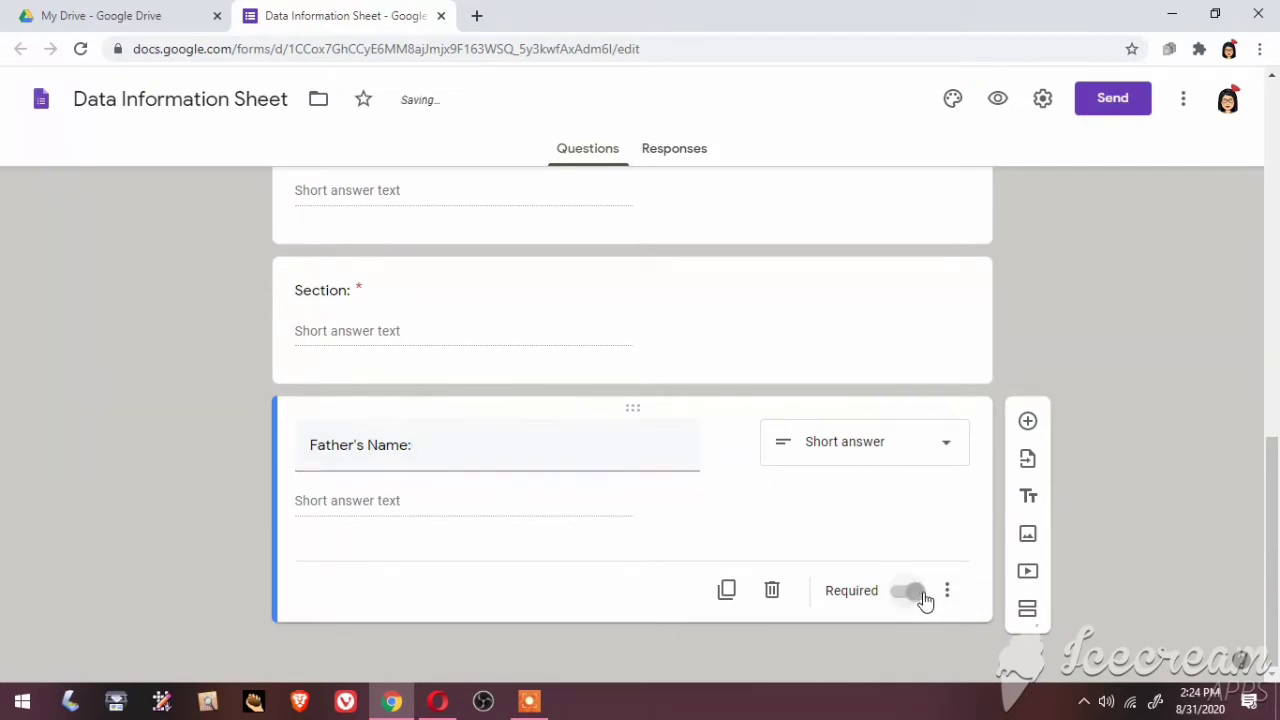
click(1028, 424)
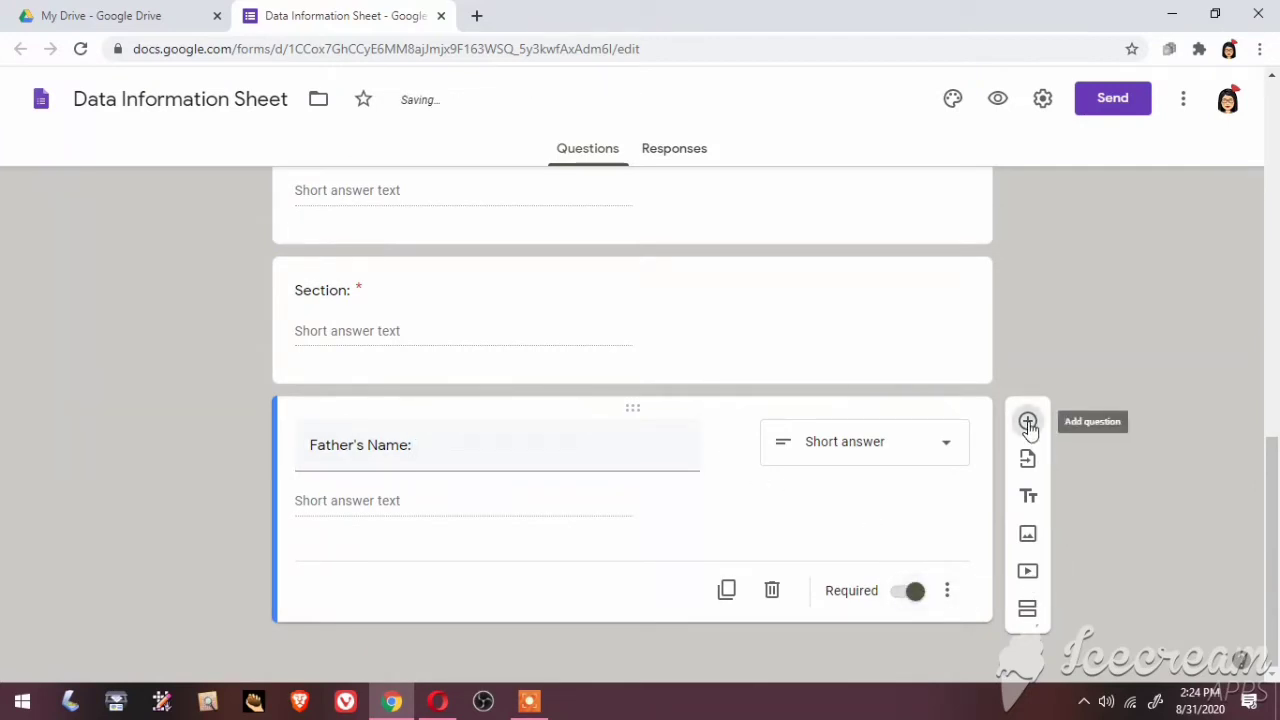
Add a required 'Occupation:' question and insert another question below
text(Op)
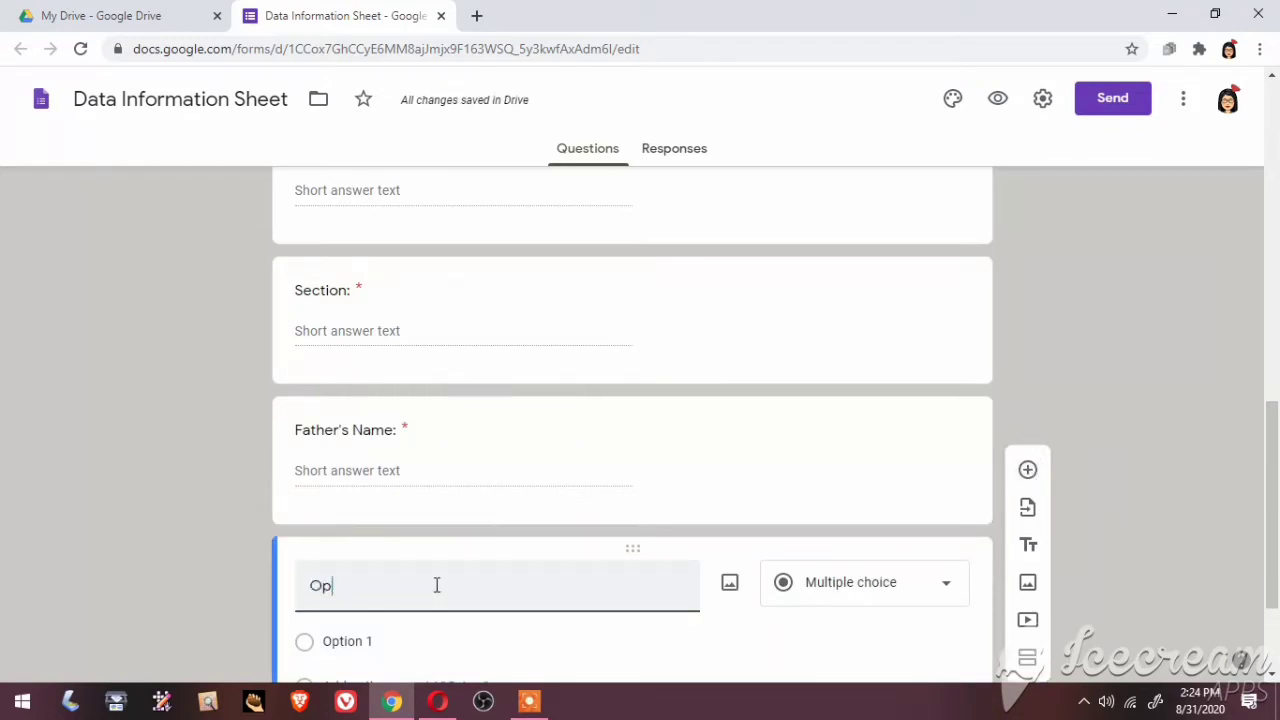
key(BackSpace)
key(BackSpace)
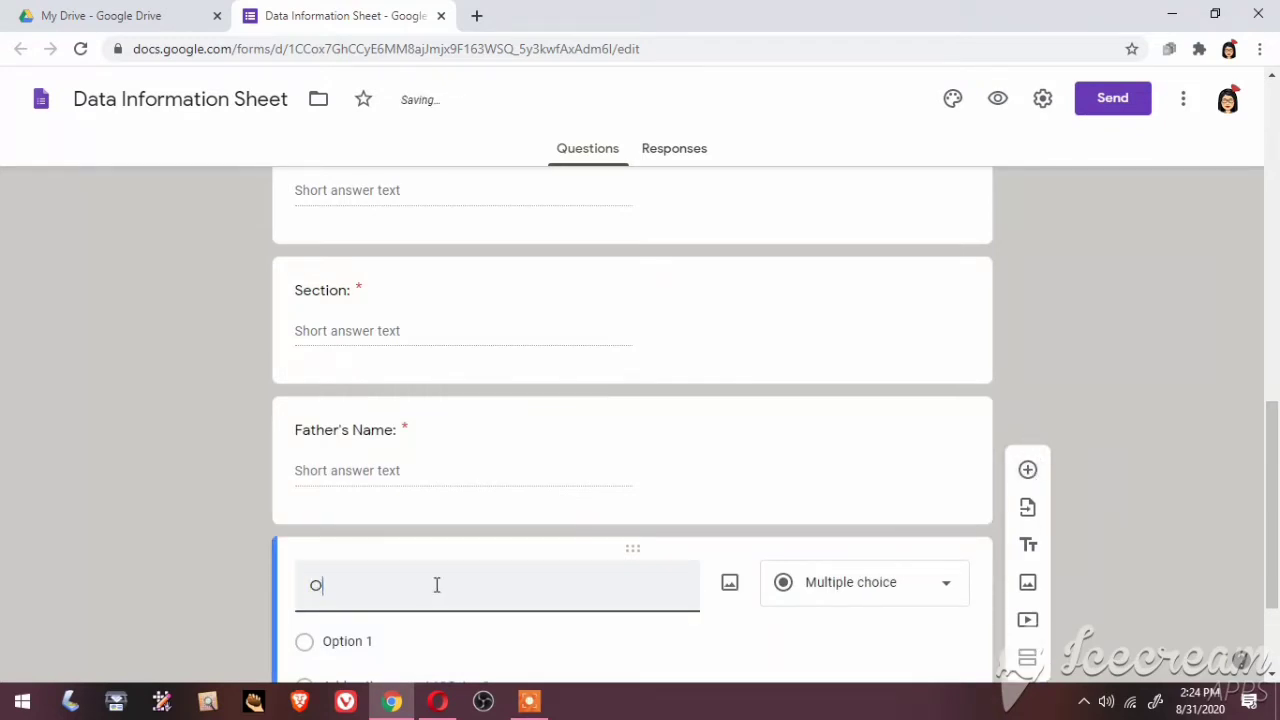
text(ccupation)
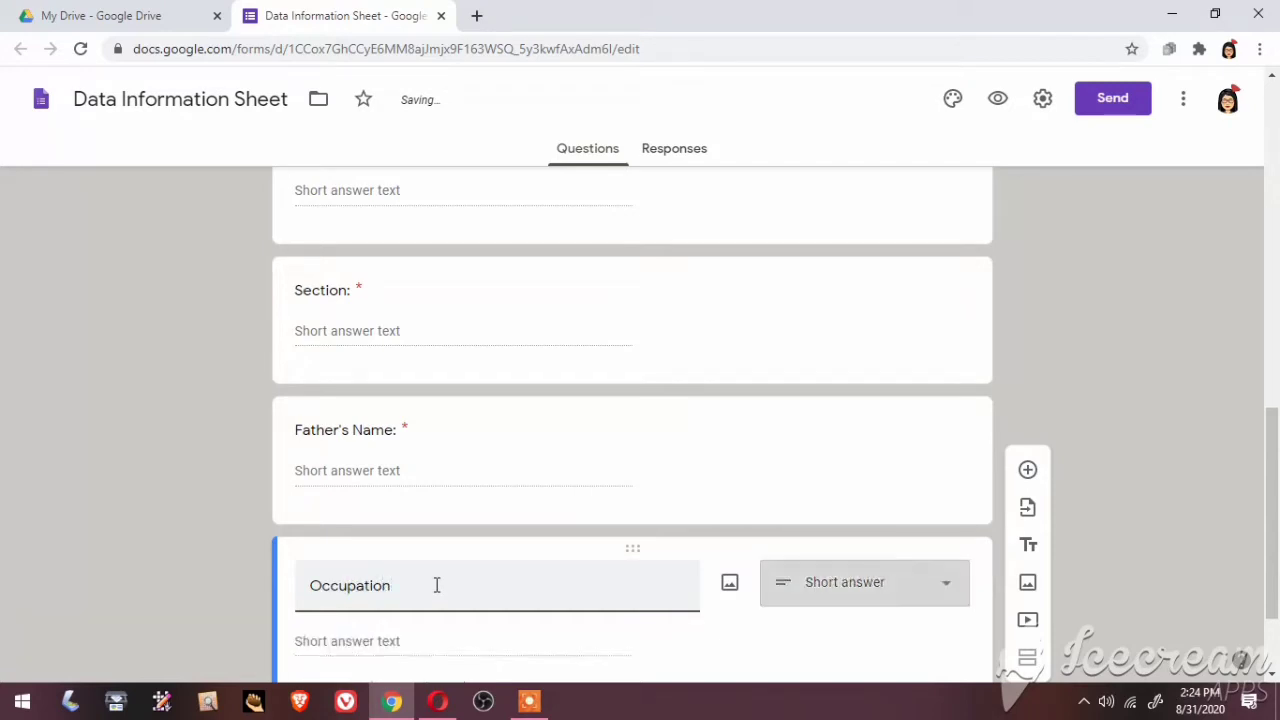
text(:)
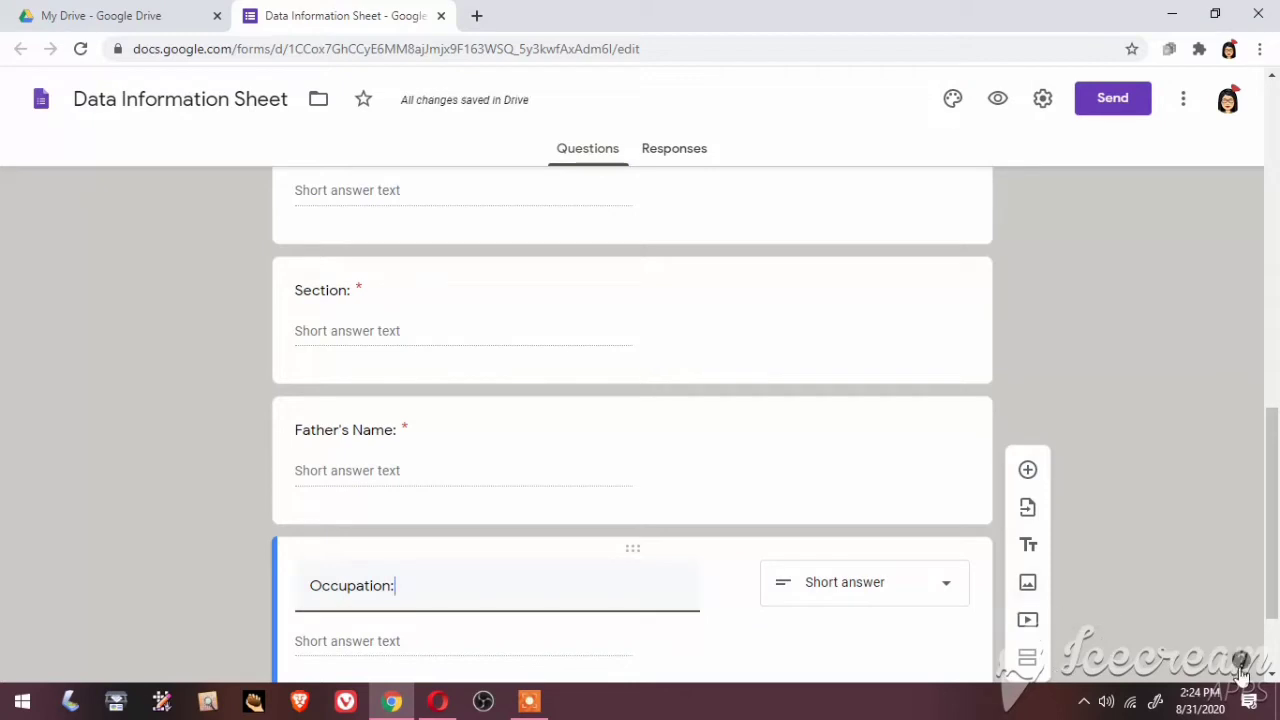
scroll(1210, 676, down, 2)
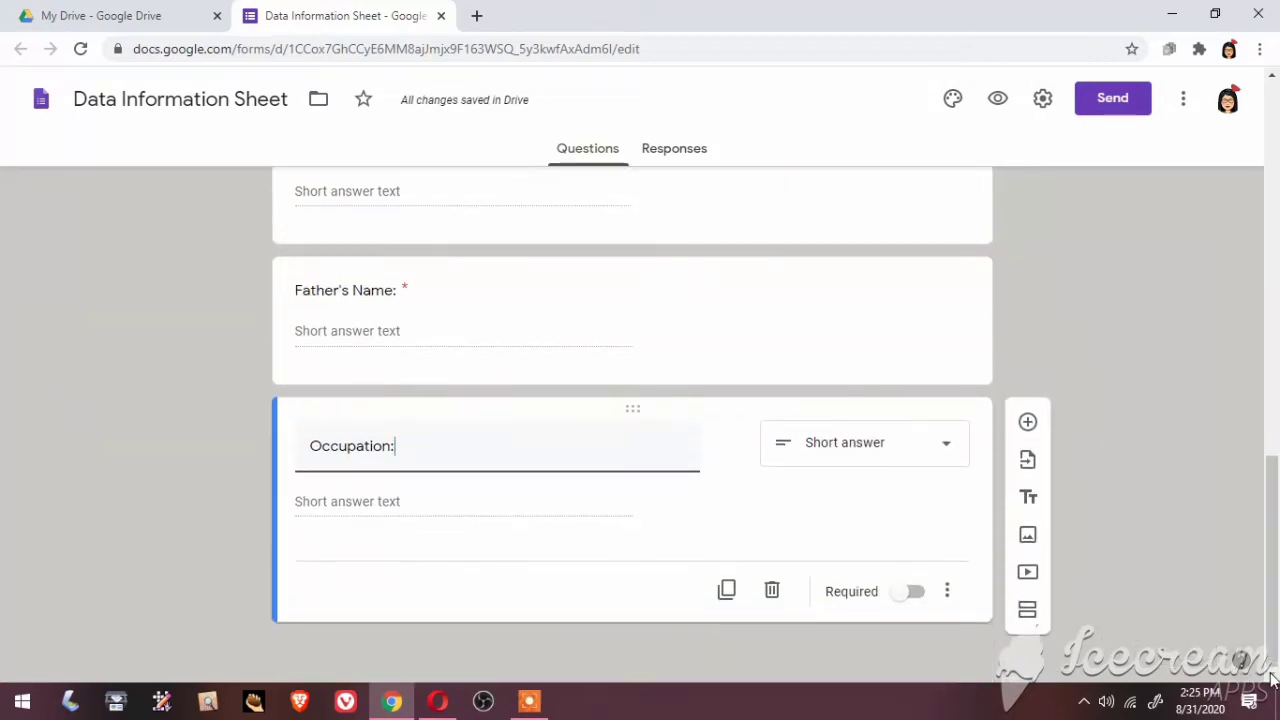
click(946, 590)
click(915, 596)
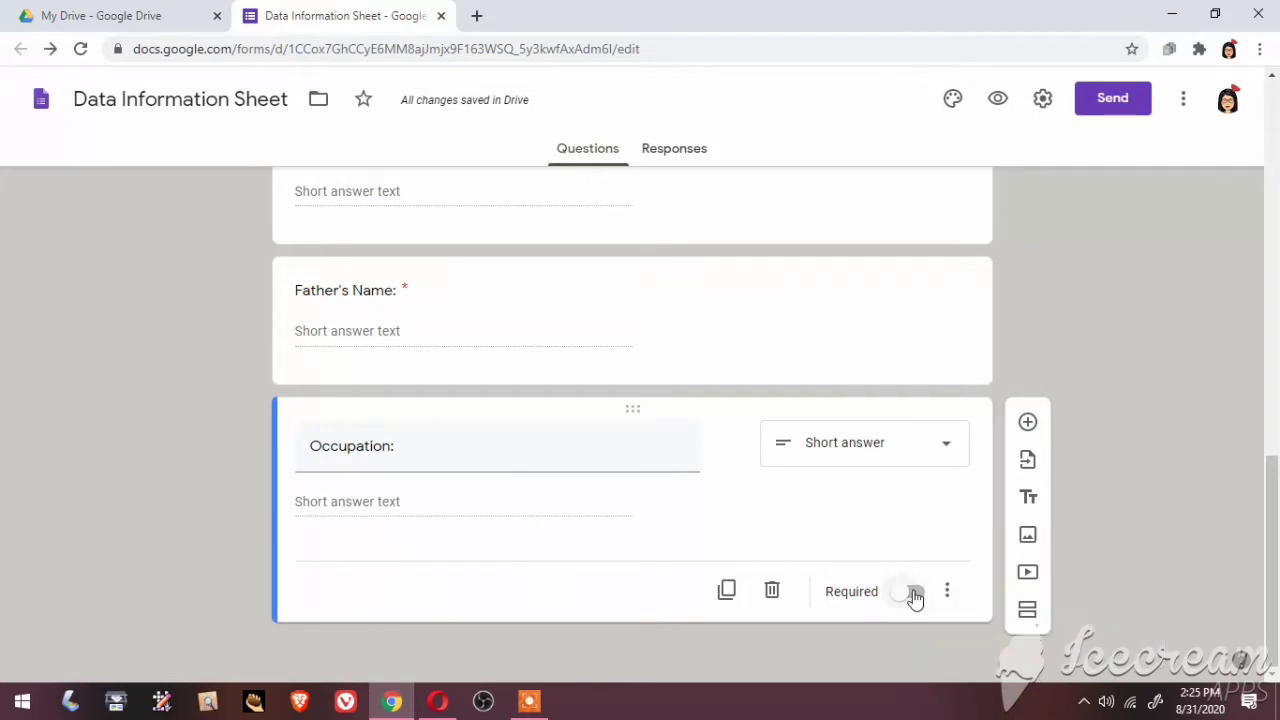
click(915, 594)
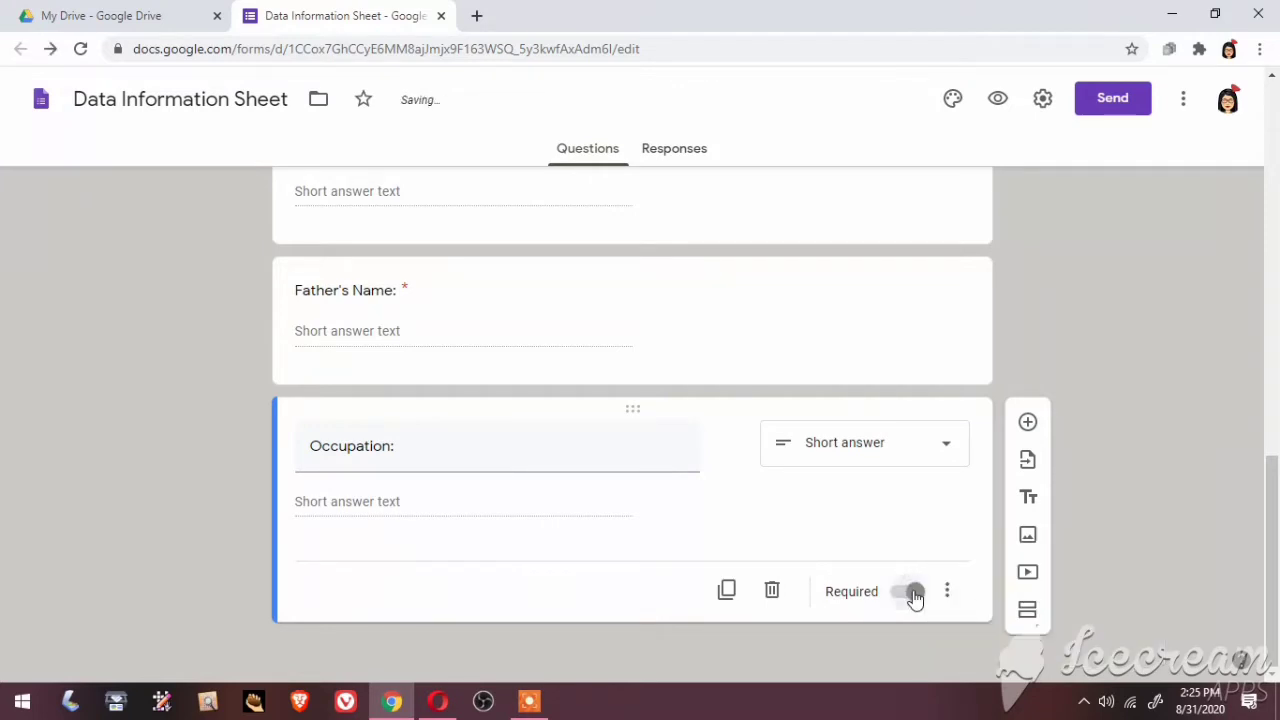
click(1027, 424)
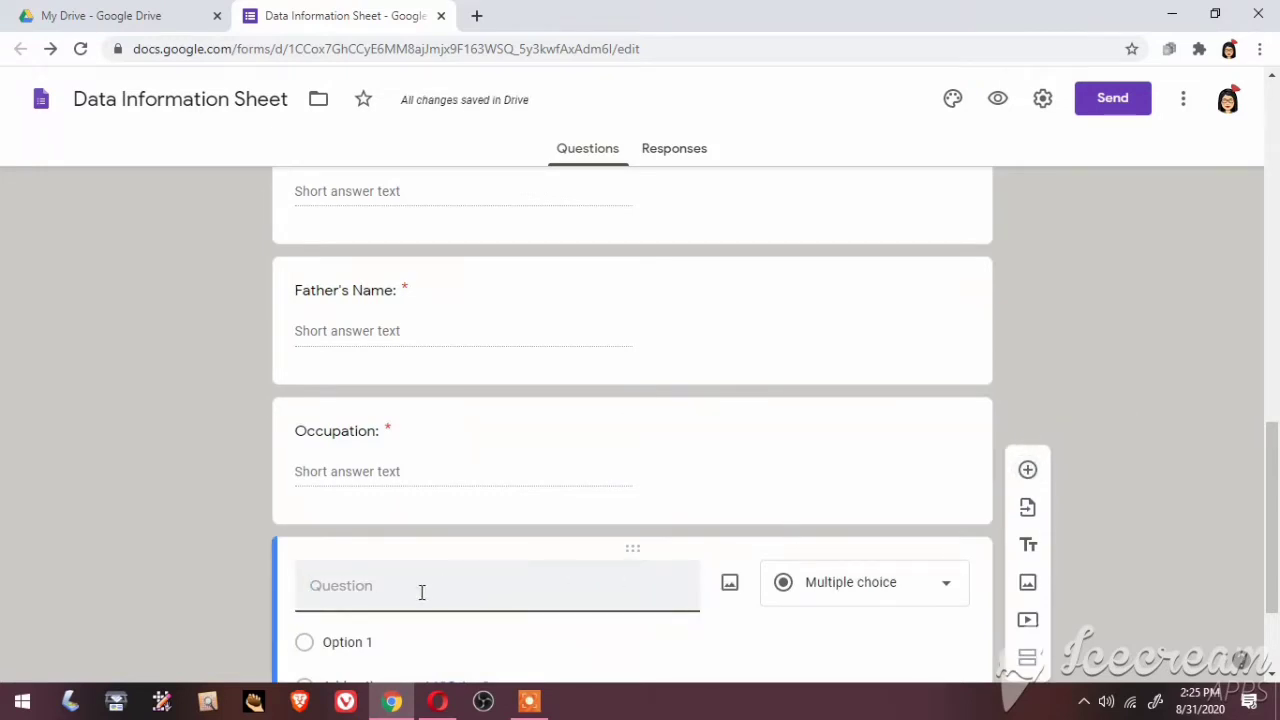
Add a required 'Contact Number:' question restricted to numbers, then a new blank question
text(Contact )
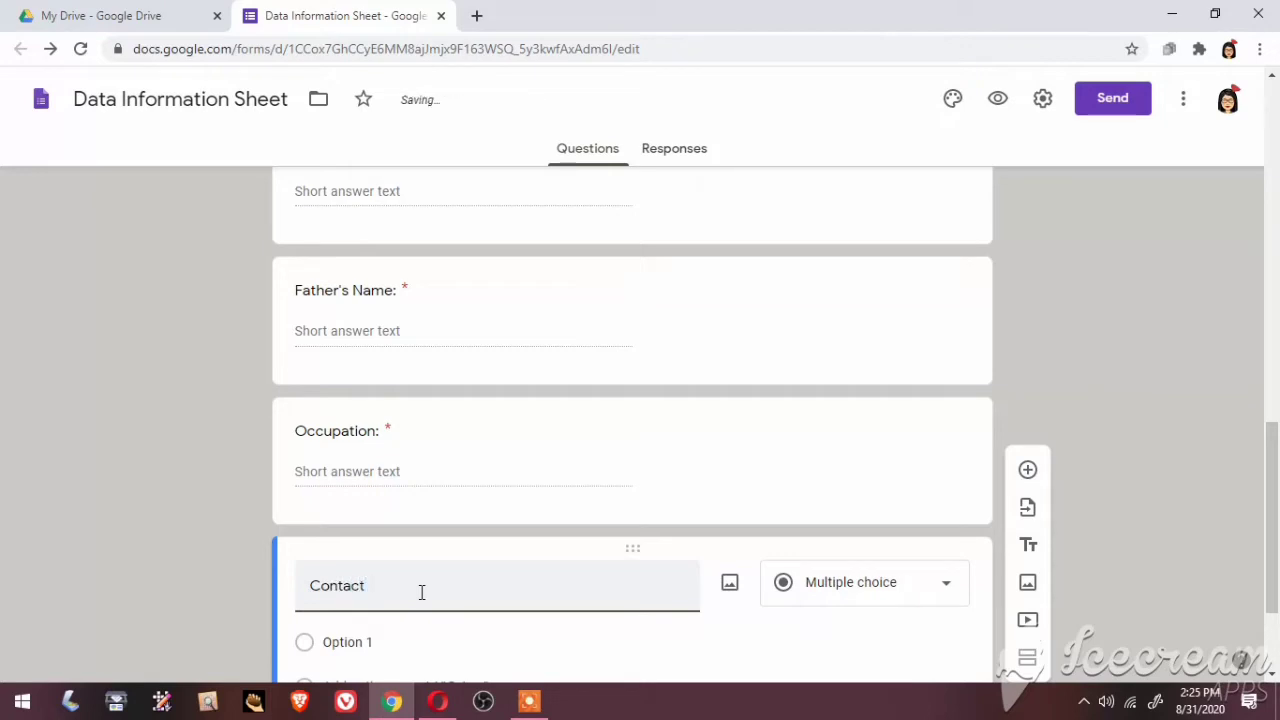
text(Number:)
drag(421, 592, 703, 580)
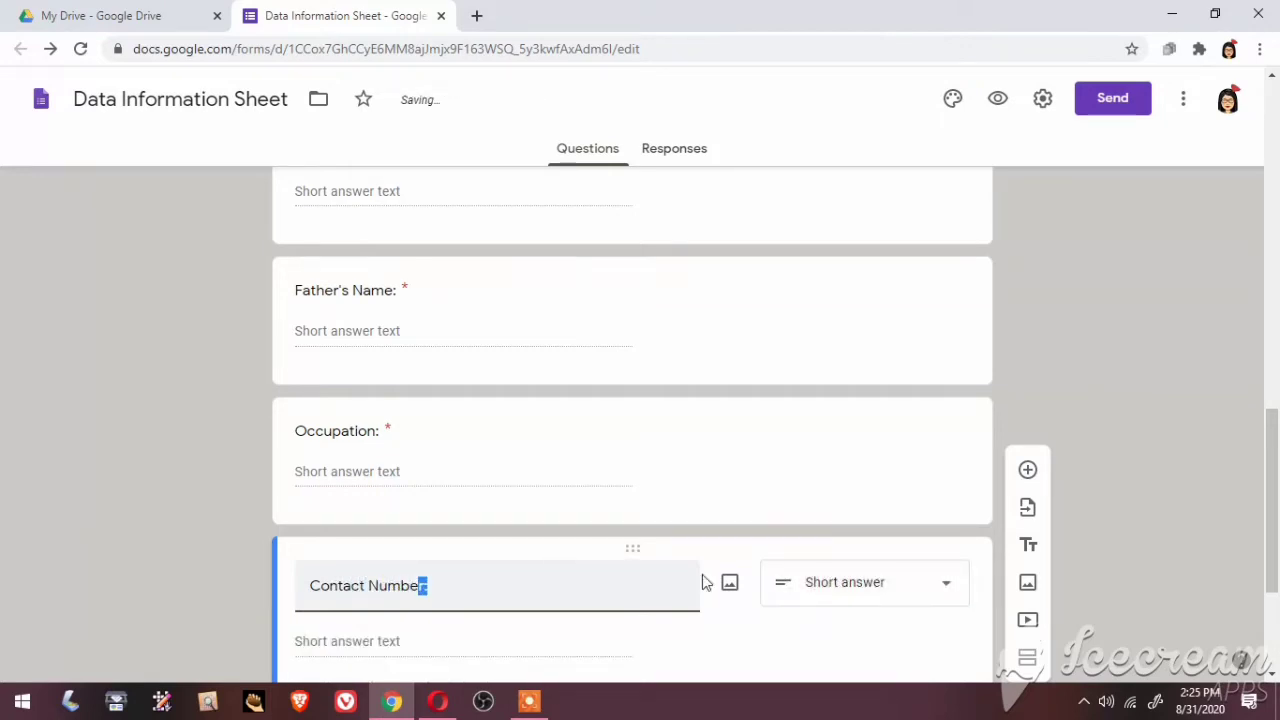
click(1272, 677)
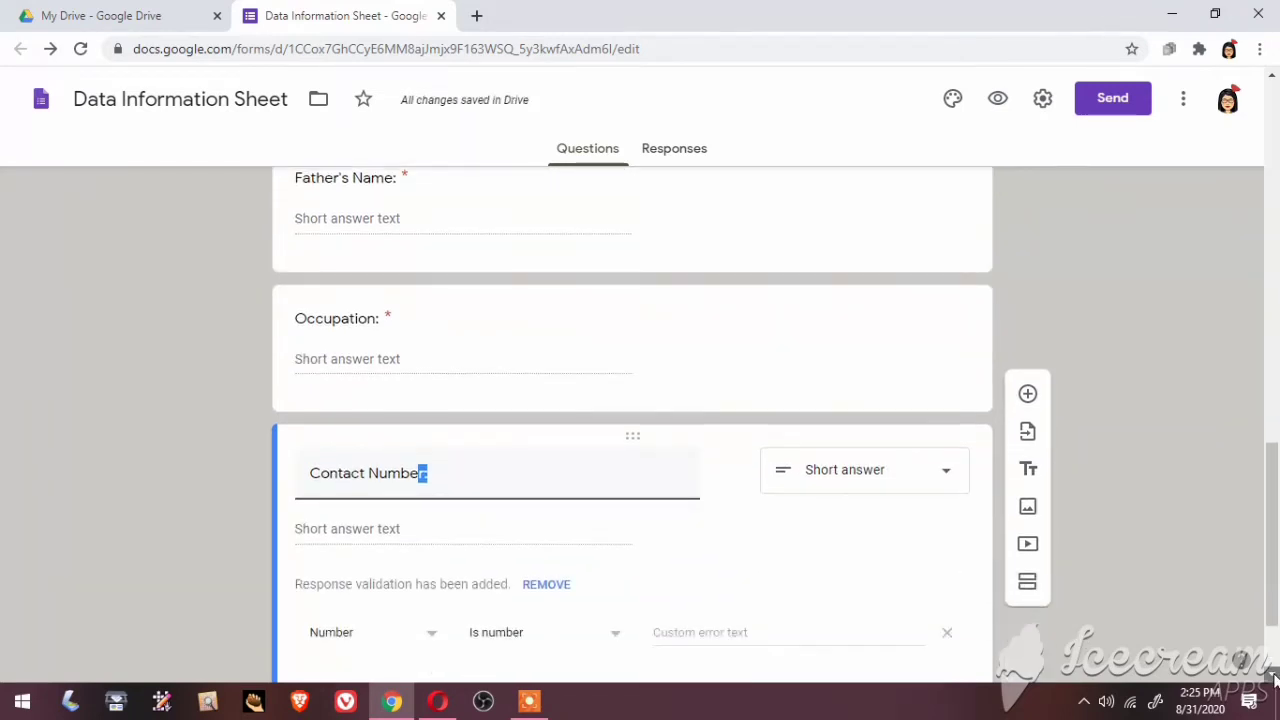
click(1273, 679)
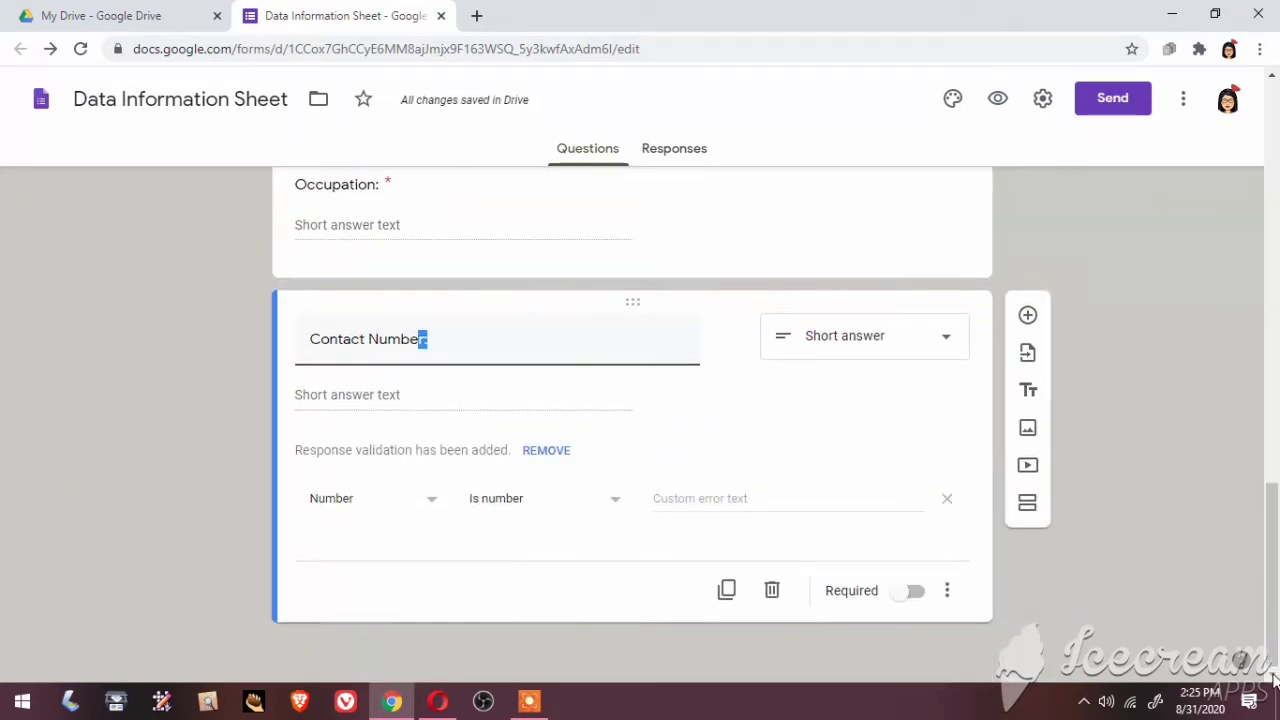
click(913, 592)
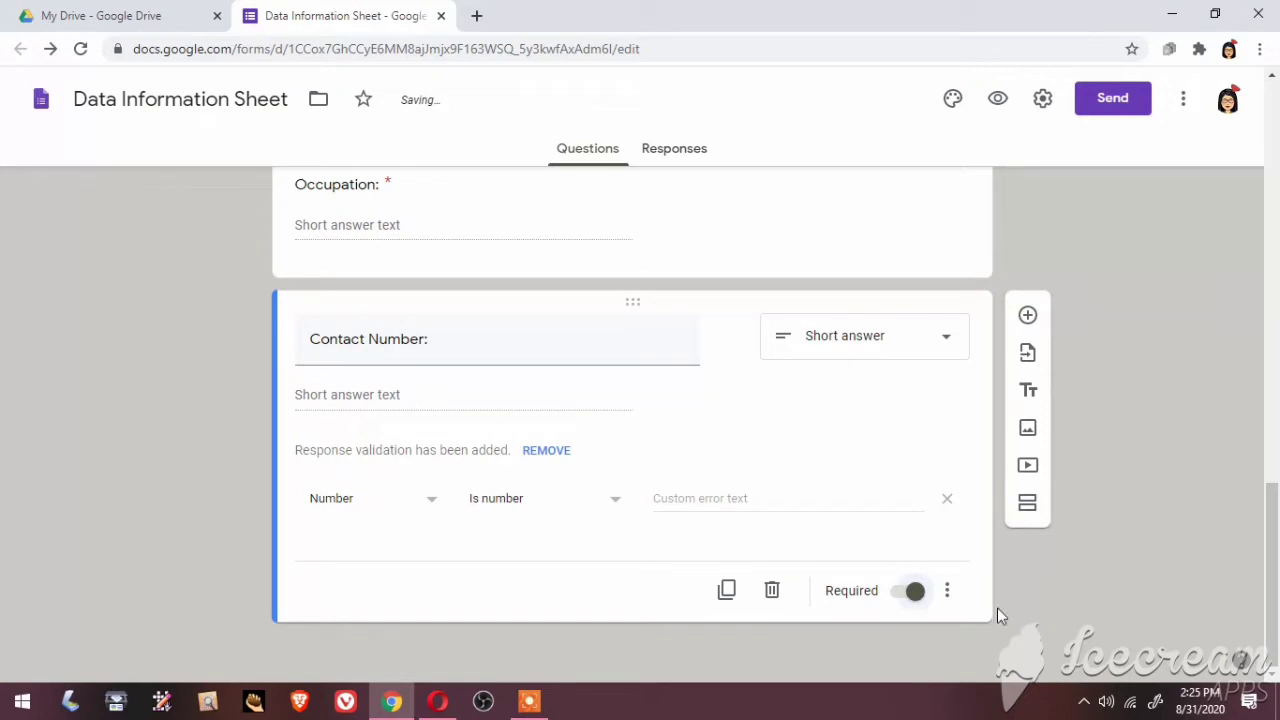
click(1030, 315)
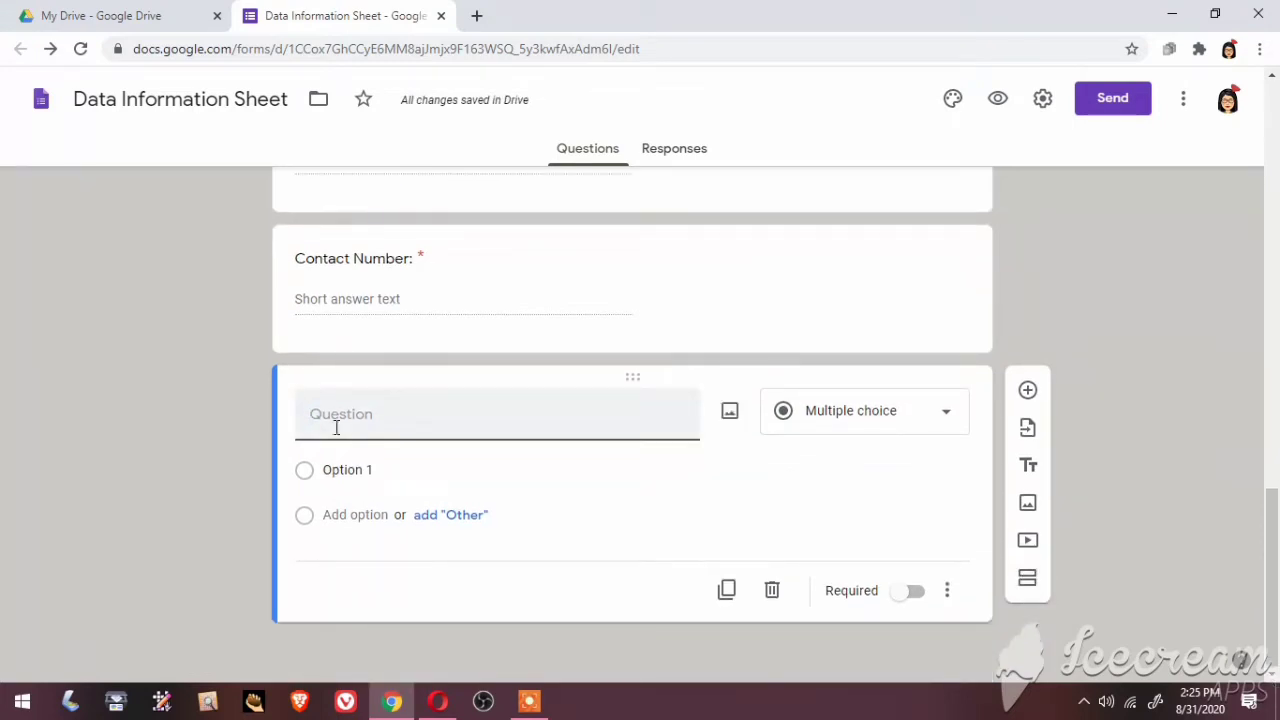
Title the question 'Mother's Name:', make it required, and add a question below
text(Mother')
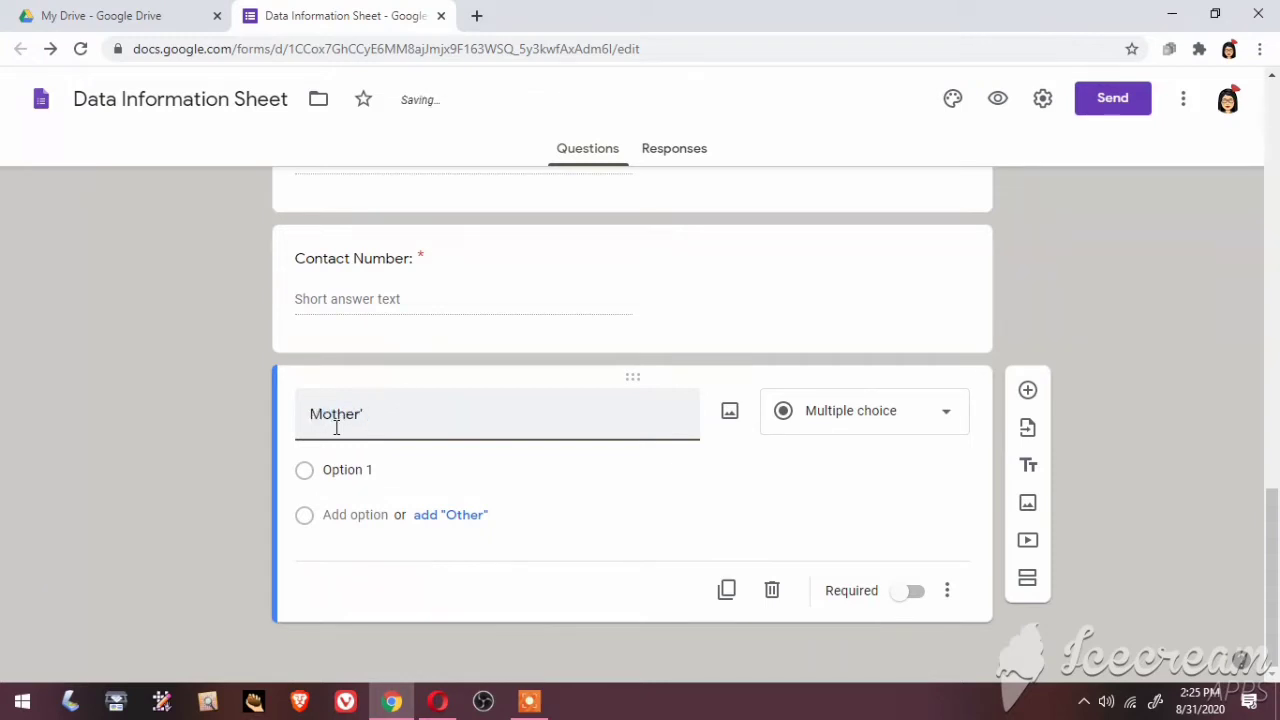
text(s Name:)
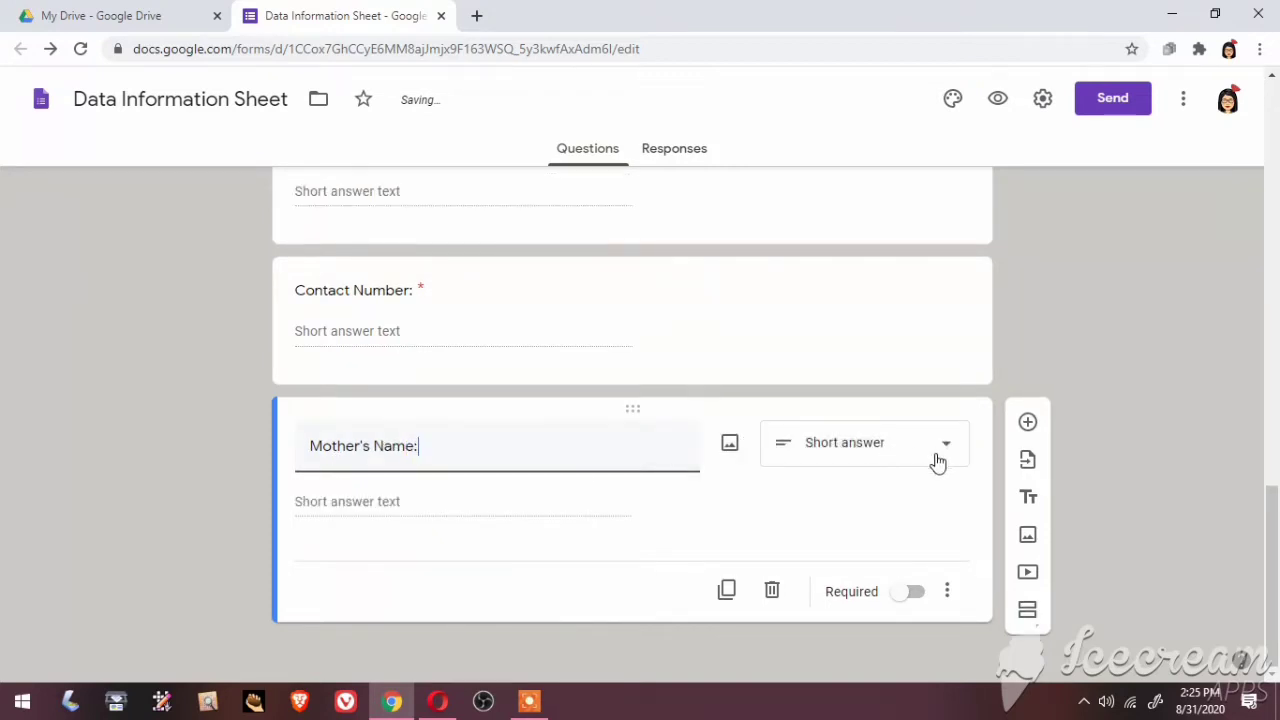
click(918, 597)
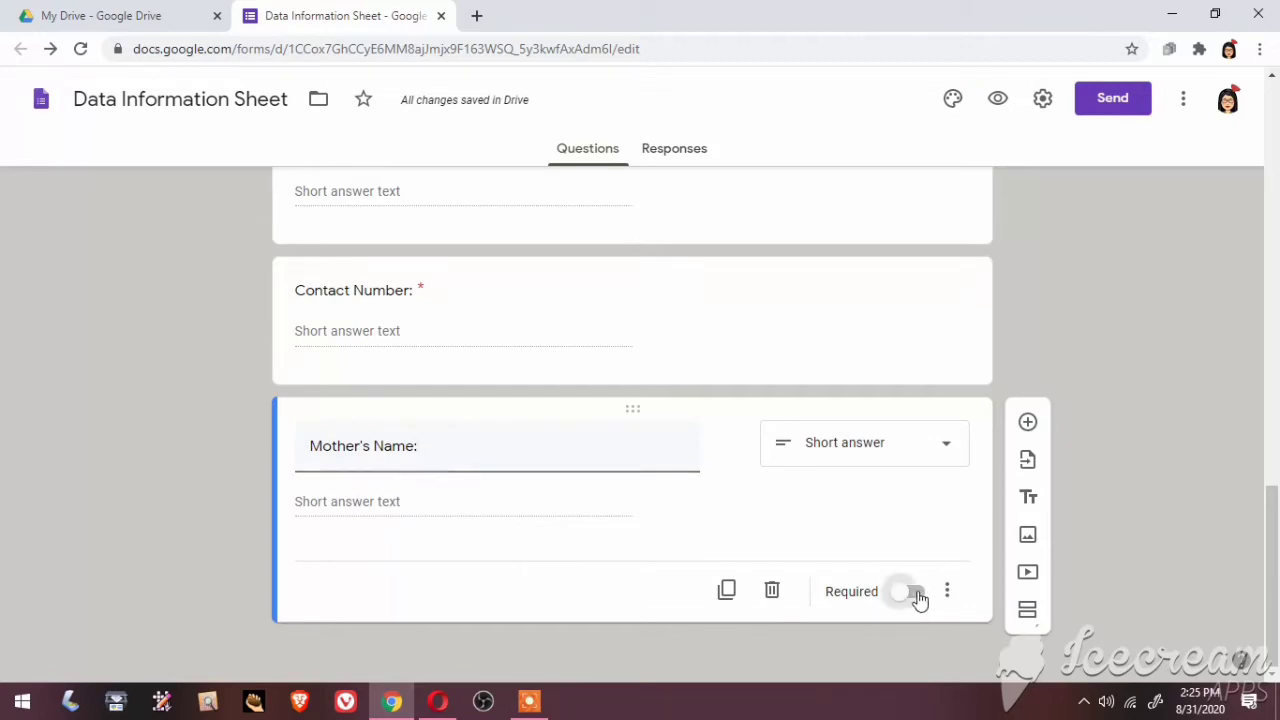
click(1029, 423)
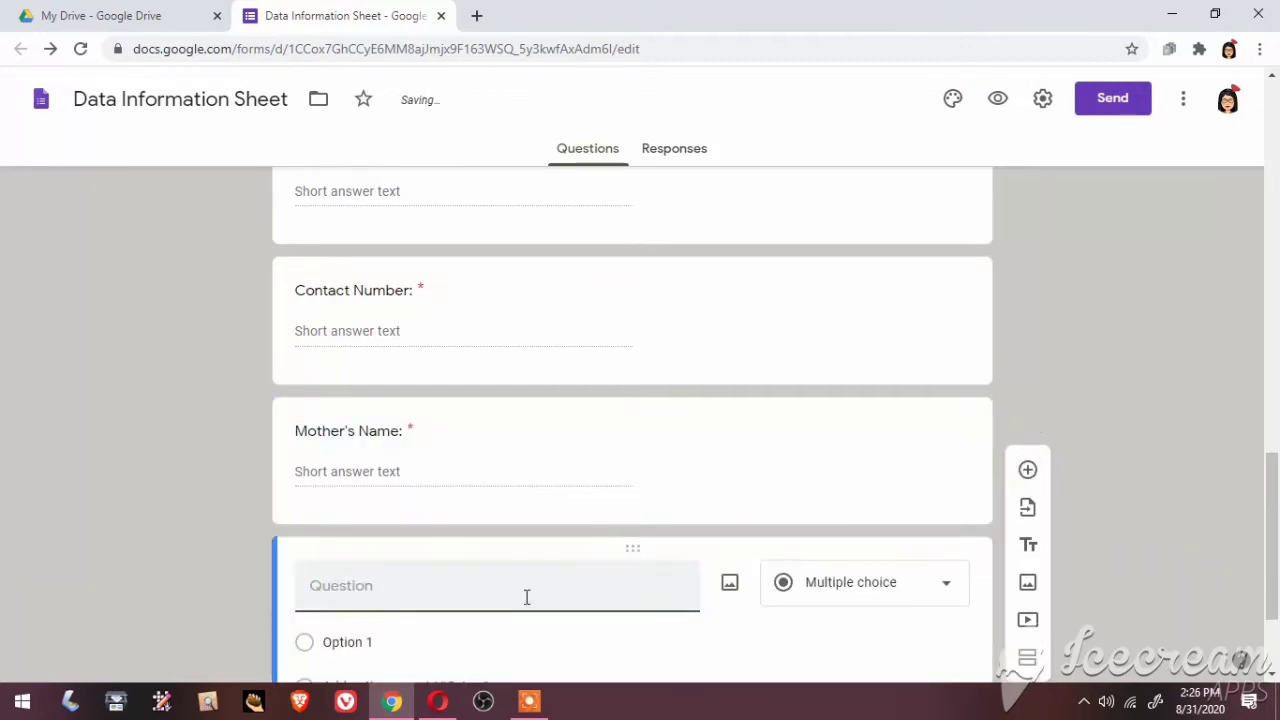
Add a required 'Occupation:' question, then title the next one 'Contact Number:'
text(Oc)
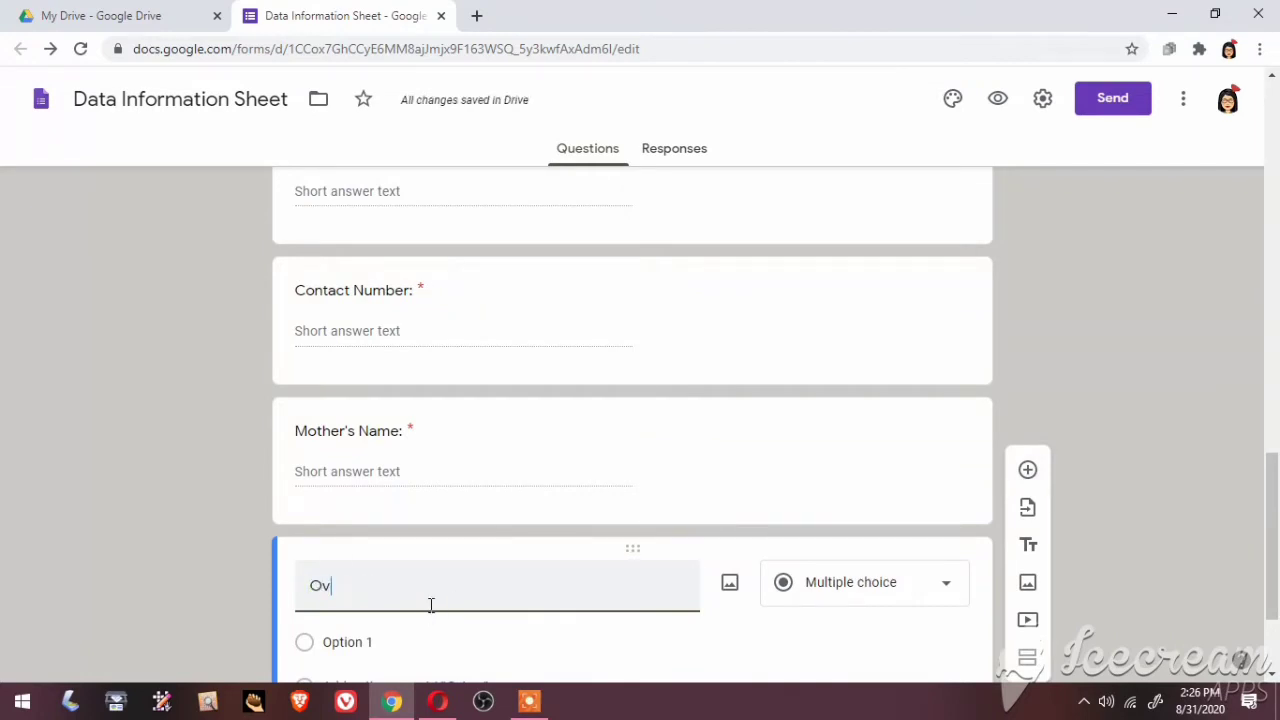
key(BackSpace)
text(ccupation:)
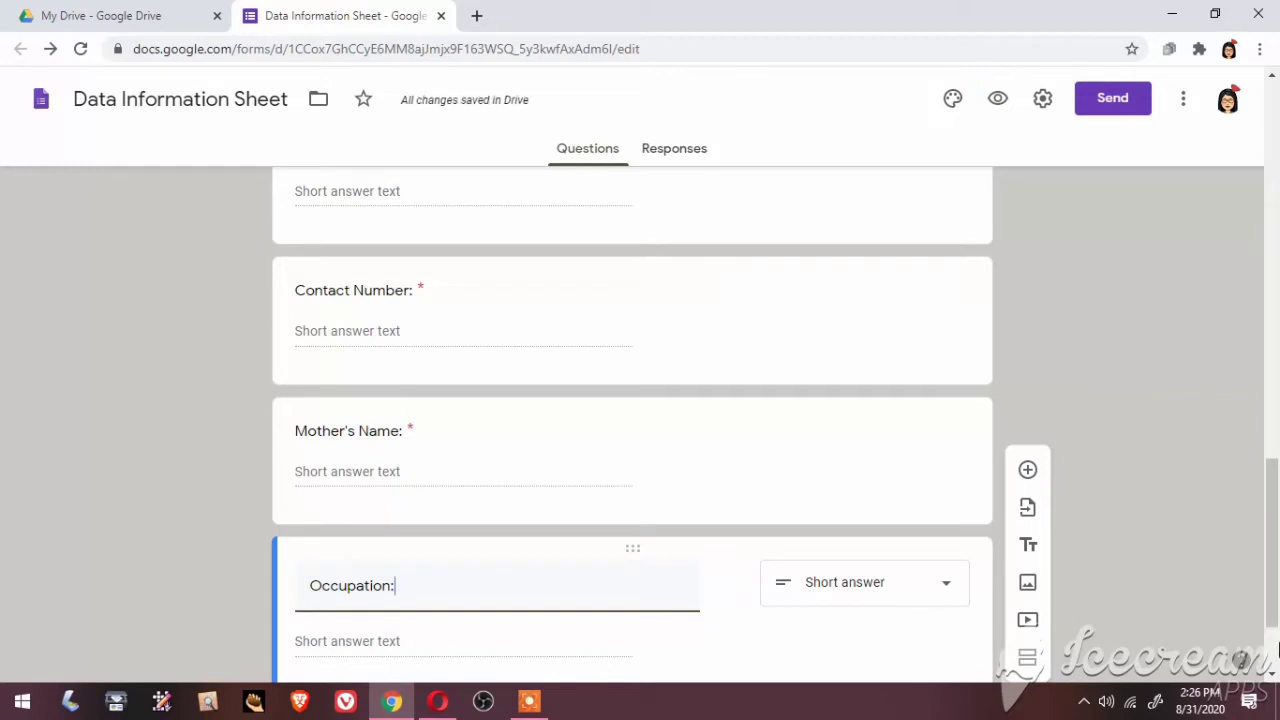
scroll(1273, 676, down, 2)
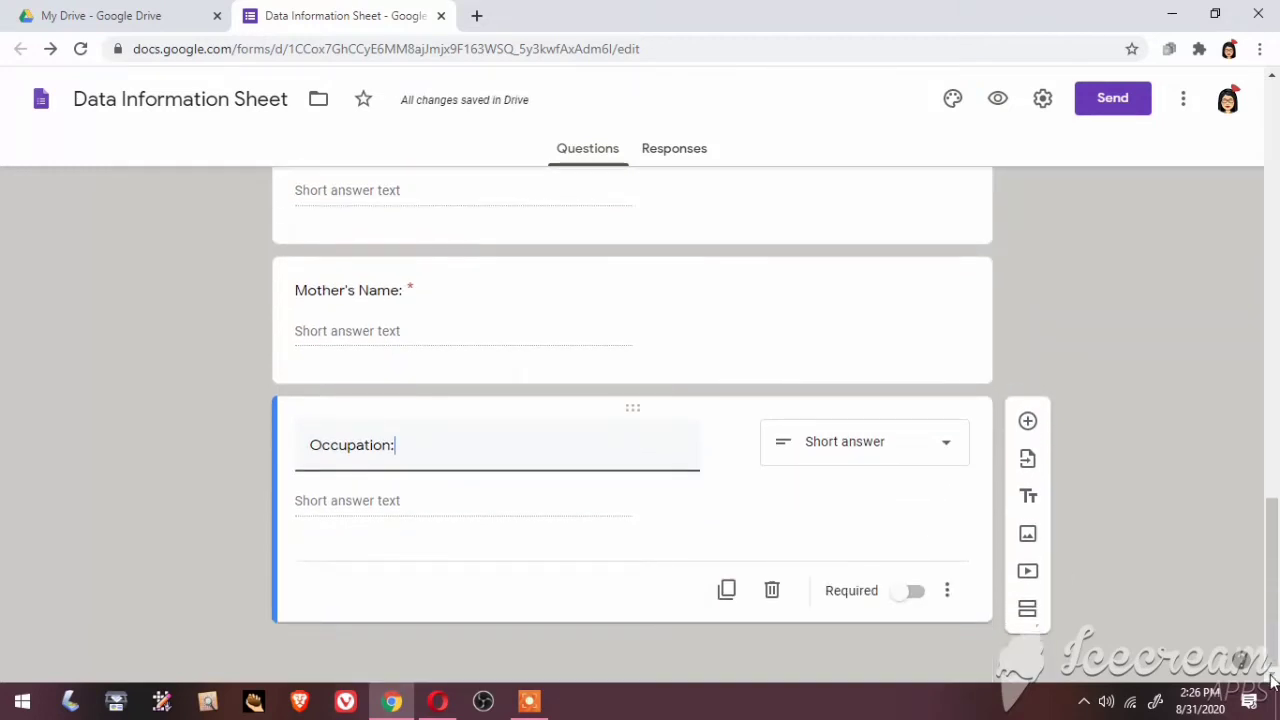
click(923, 594)
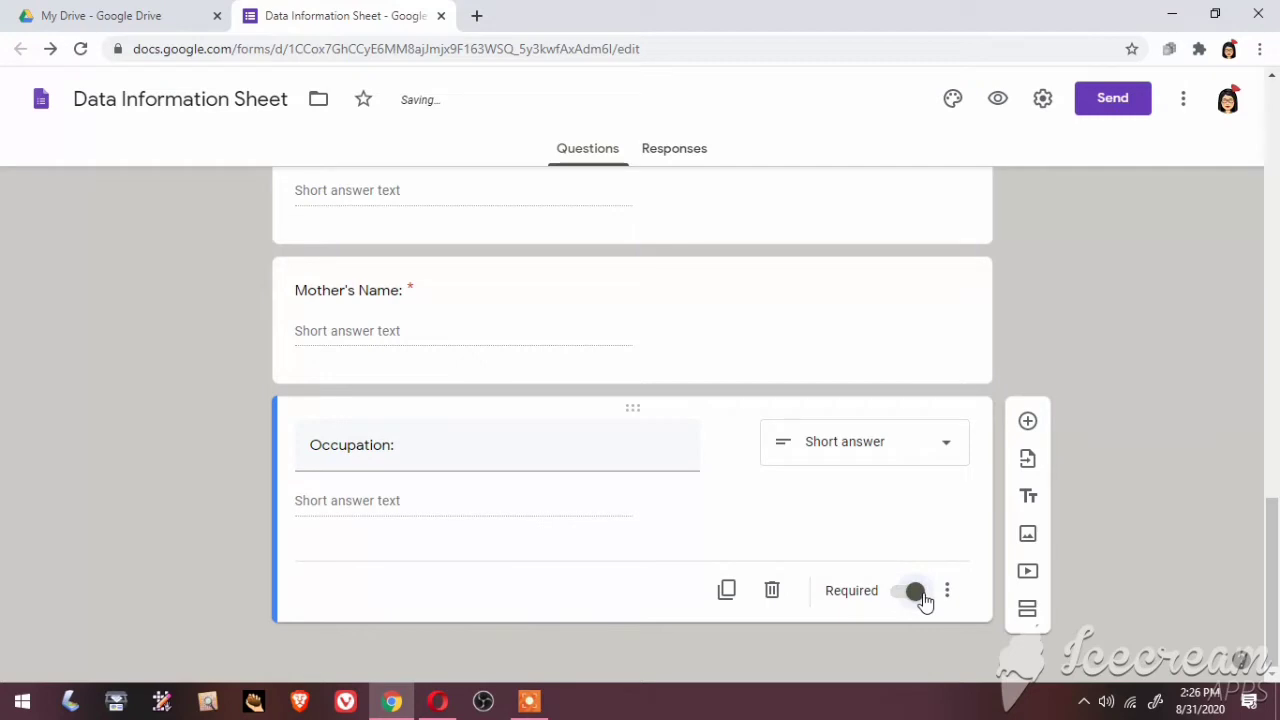
click(1027, 423)
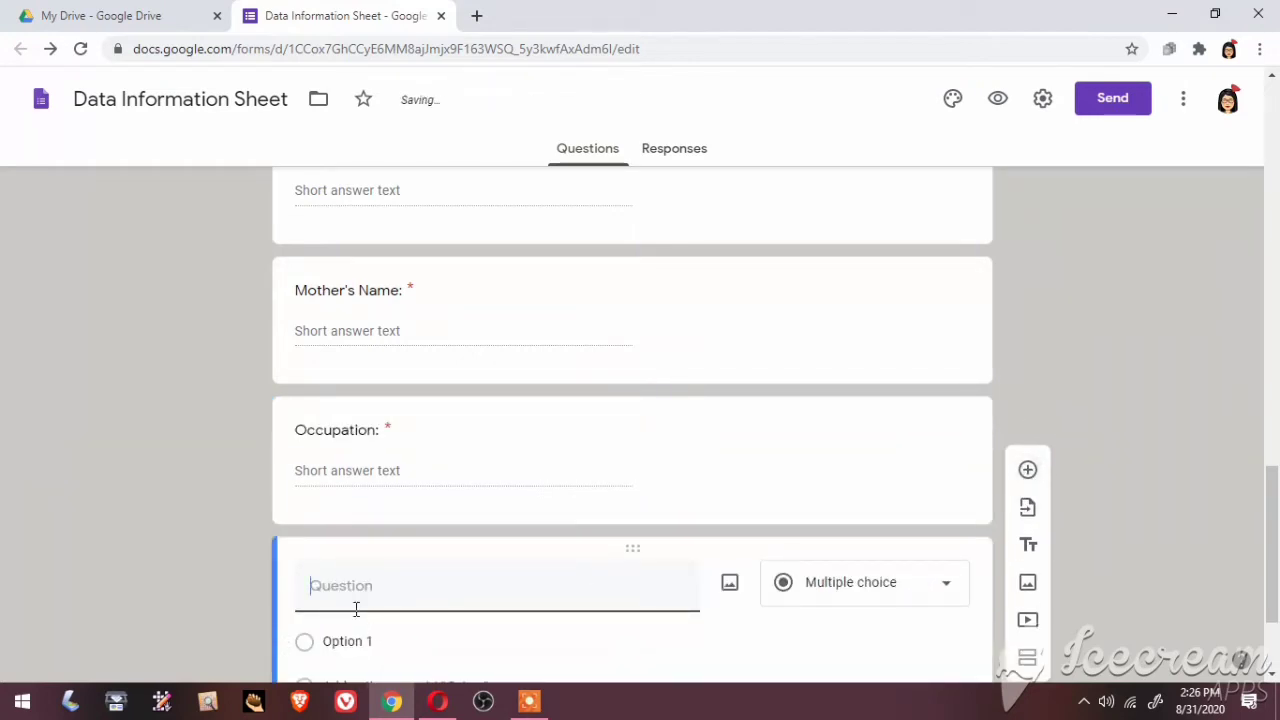
text(C)
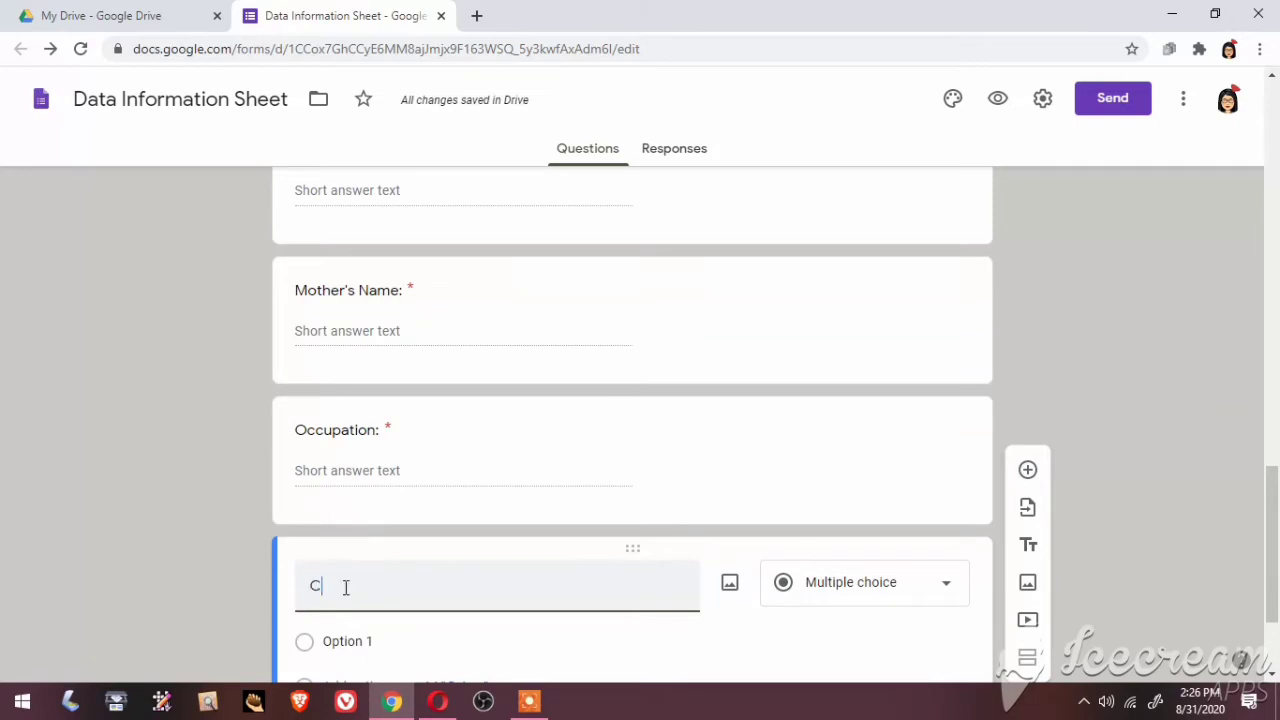
text(onta)
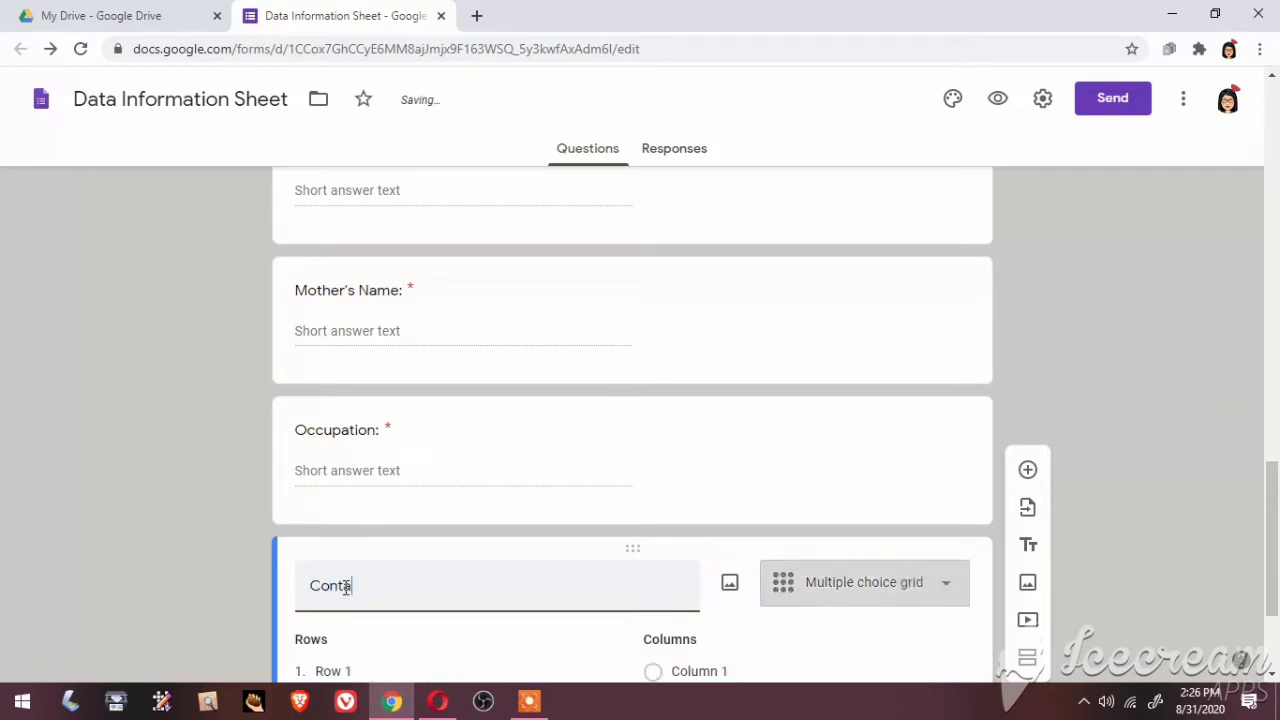
text(ct N)
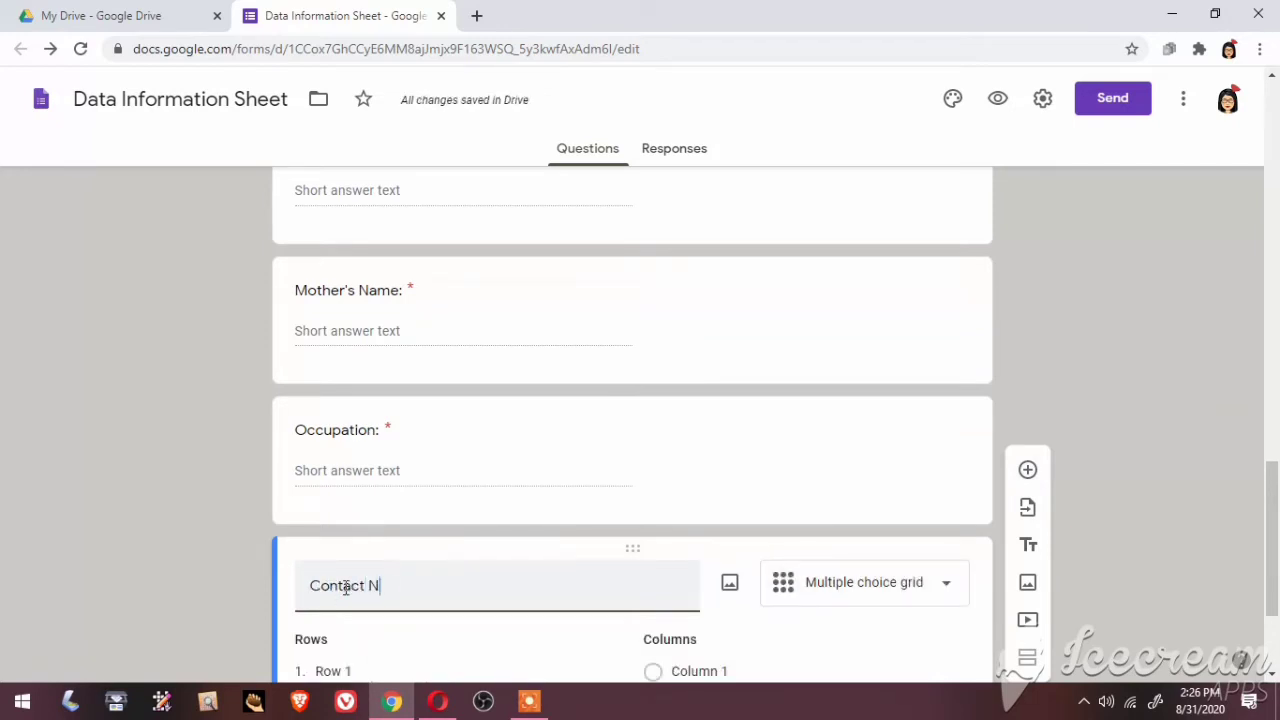
text(umber)
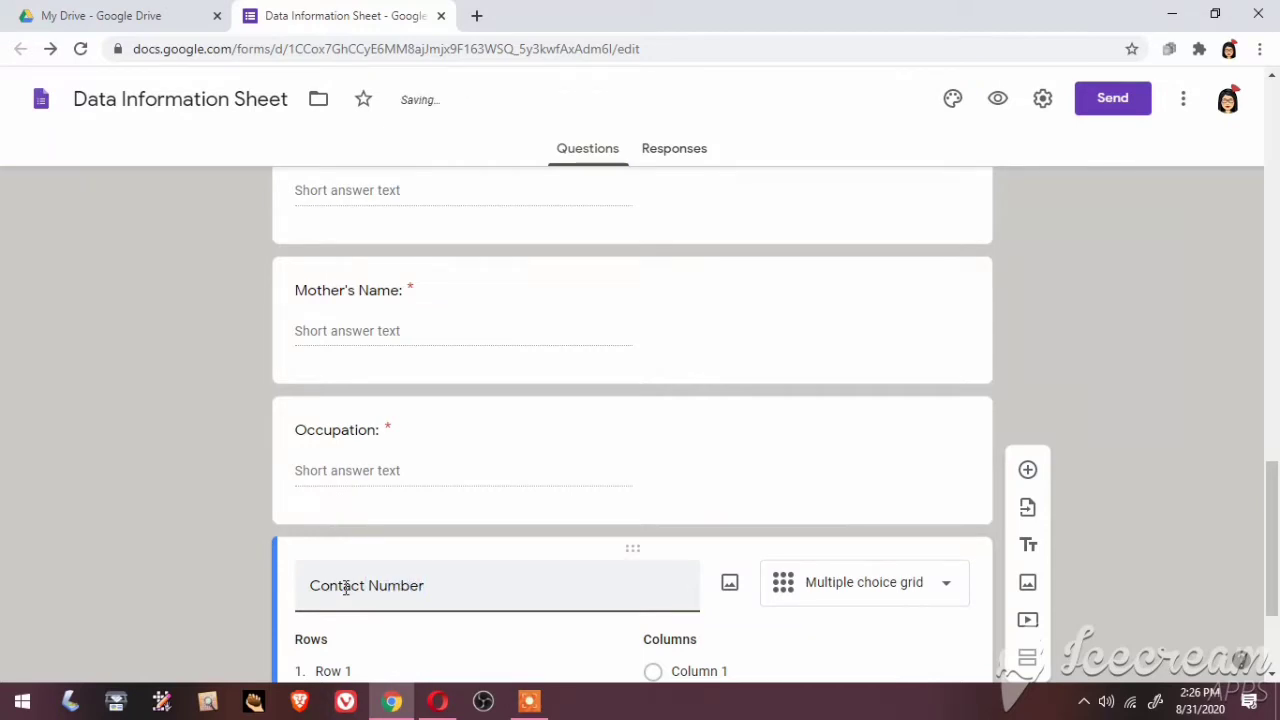
text(:)
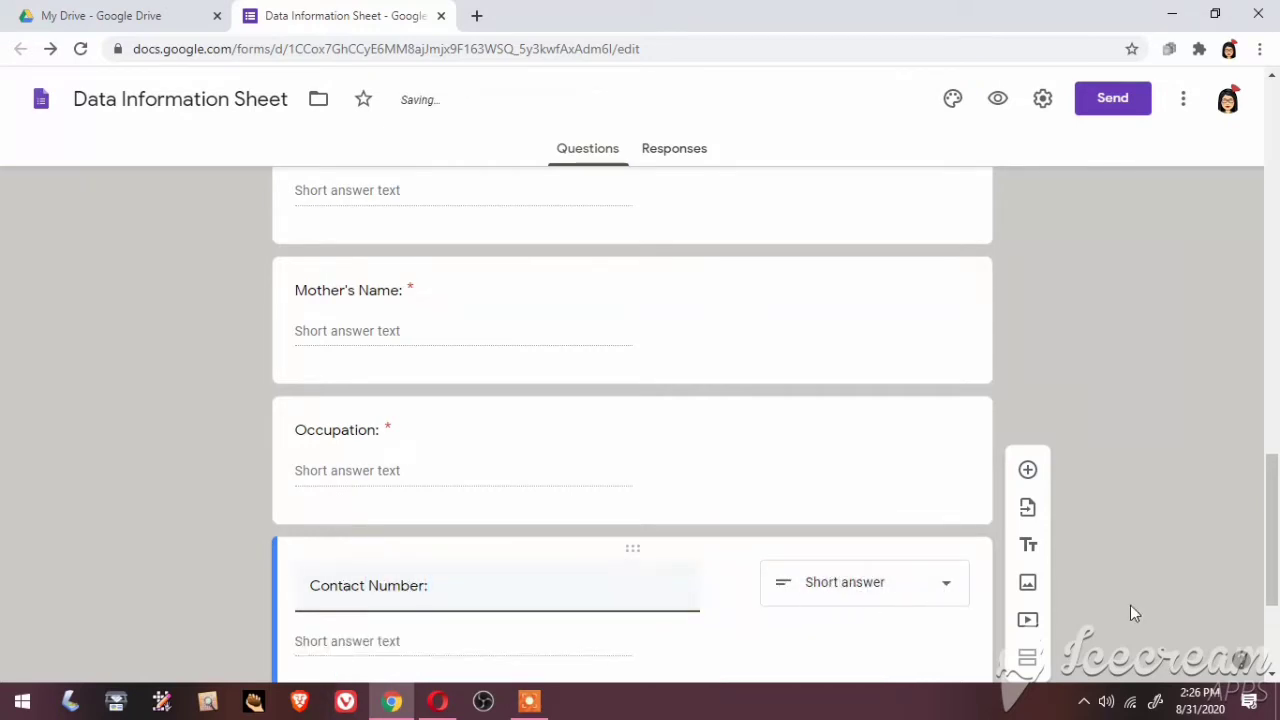
Restrict 'Contact Number:' answers to numbers, make it required, and add another question
click(1272, 680)
scroll(1272, 680, down, 3)
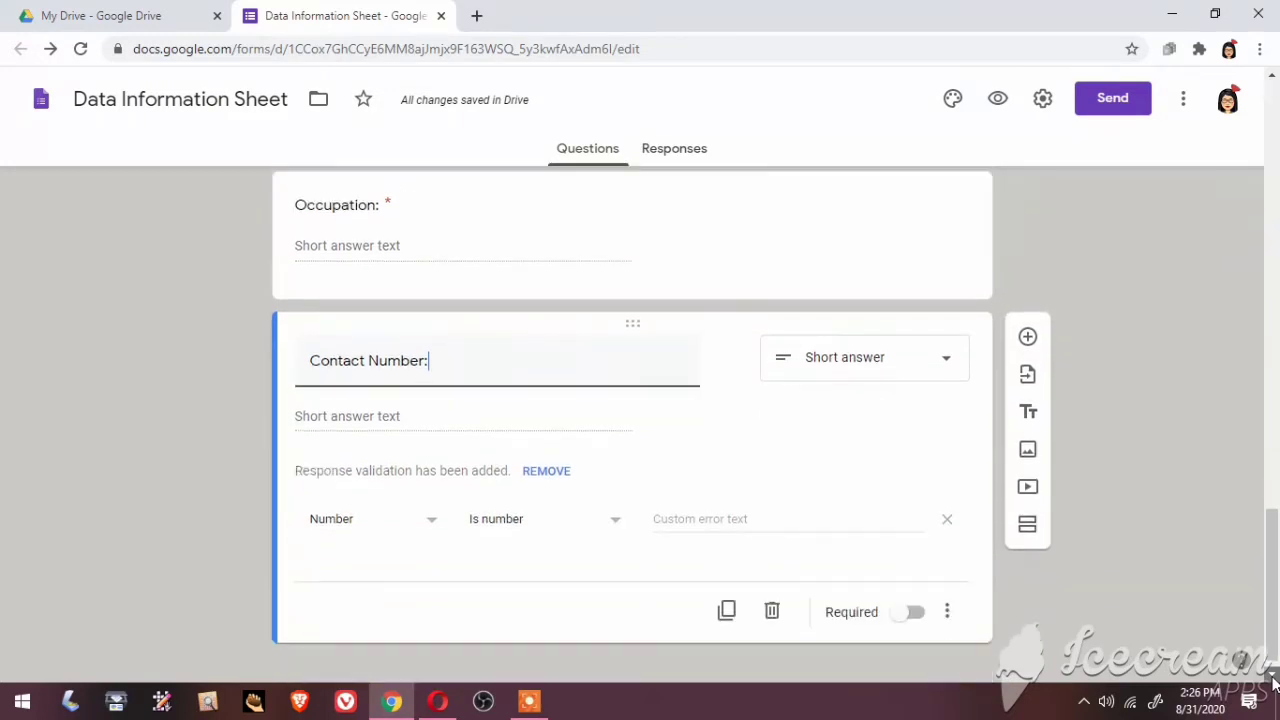
click(915, 593)
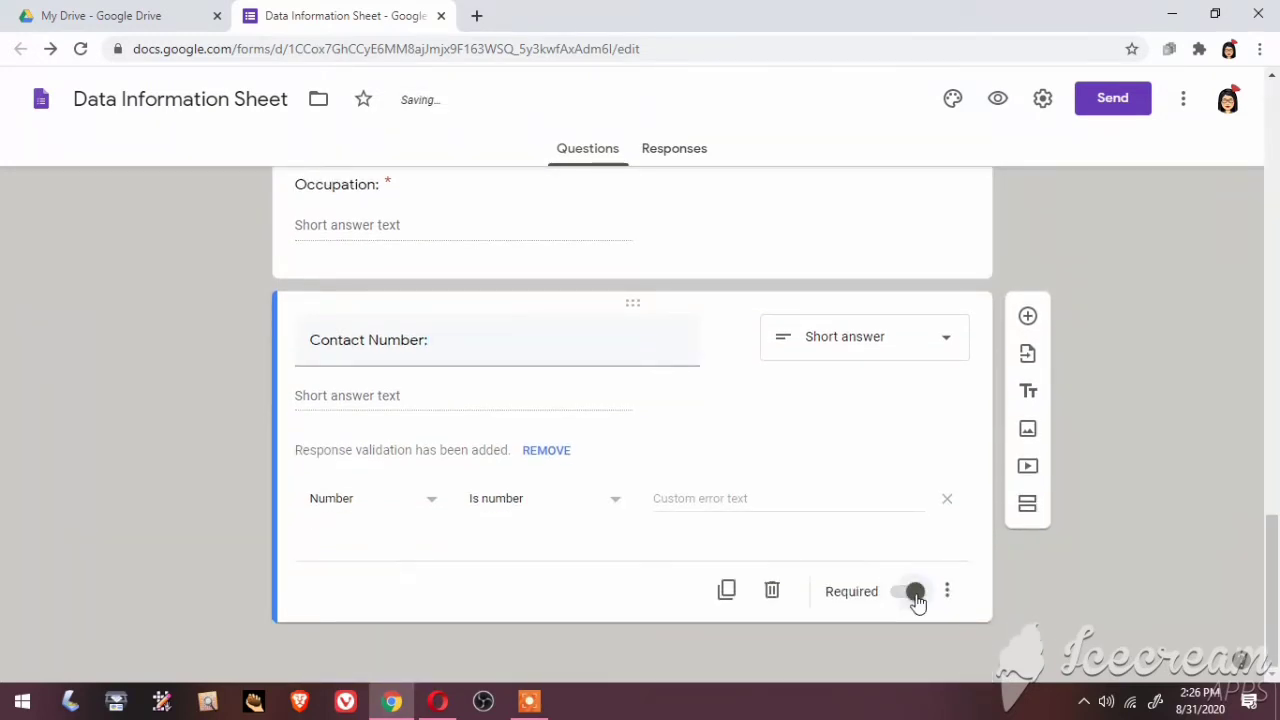
click(1028, 316)
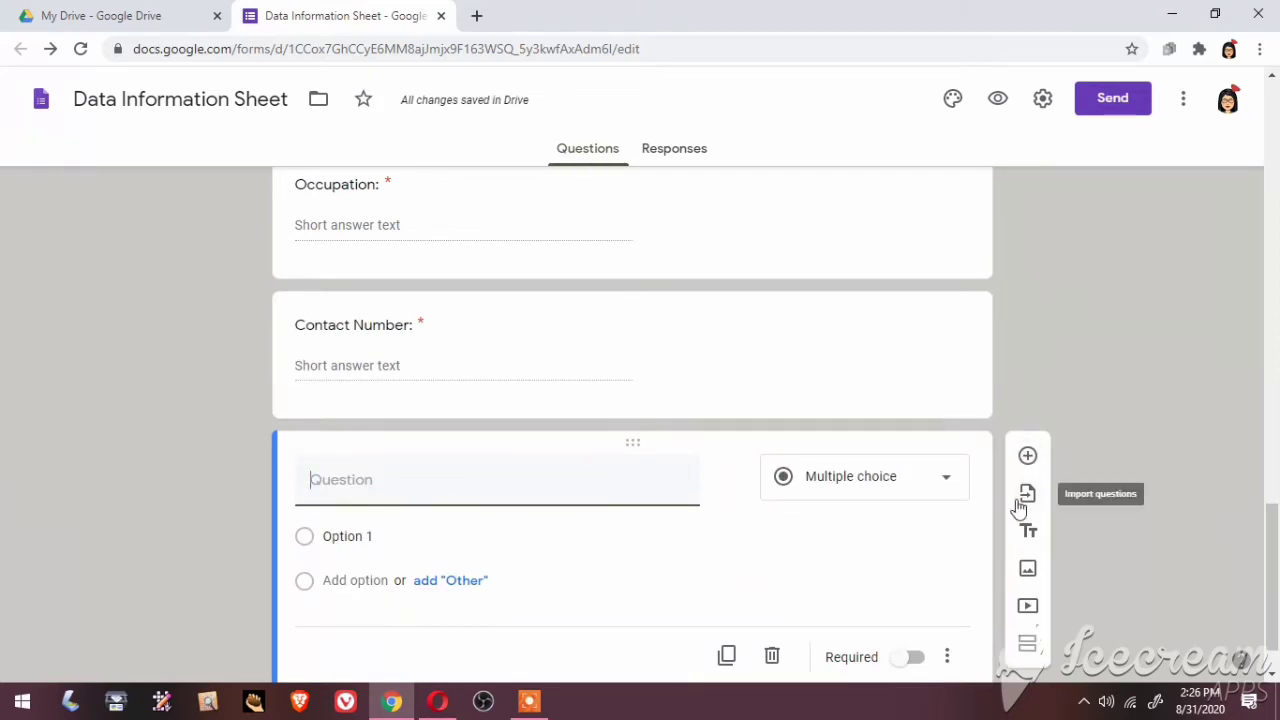
Title the new question 'Guardian's Name', make it required, and add a question below
text(Gua)
text(rdi)
text(an's)
key(BackSpace)
text('s )
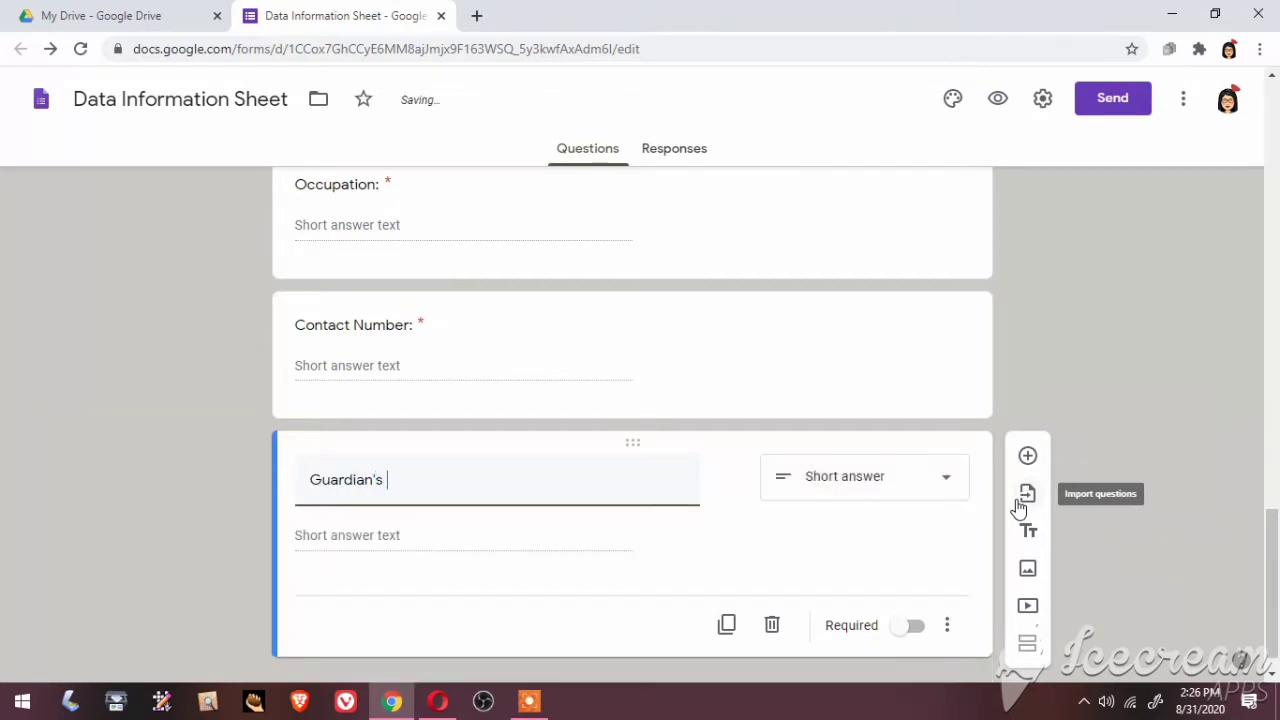
text(Name)
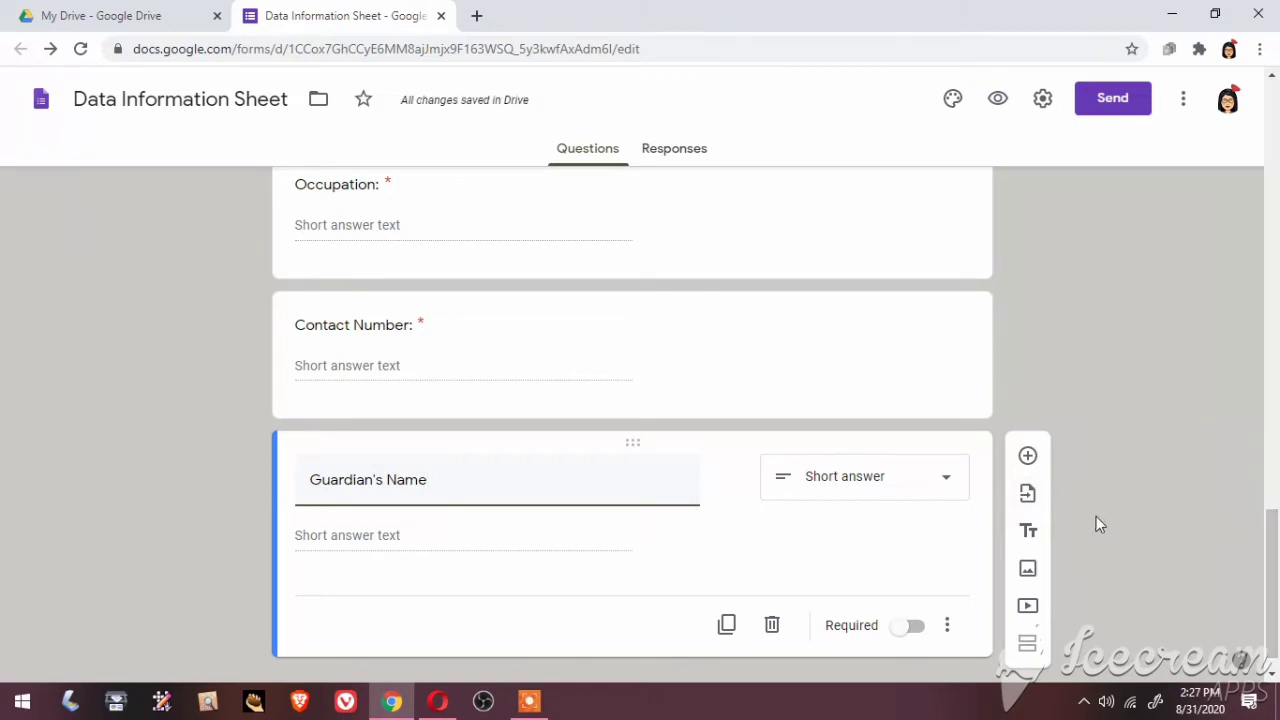
click(920, 628)
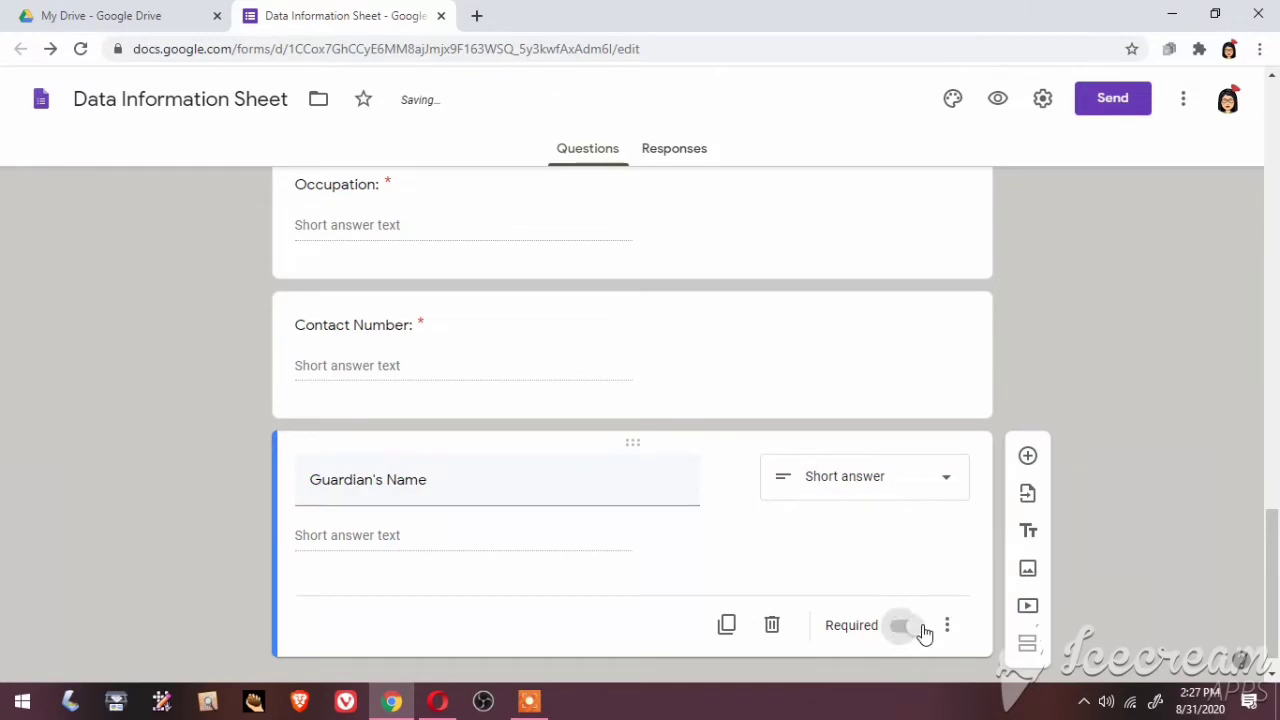
click(1030, 459)
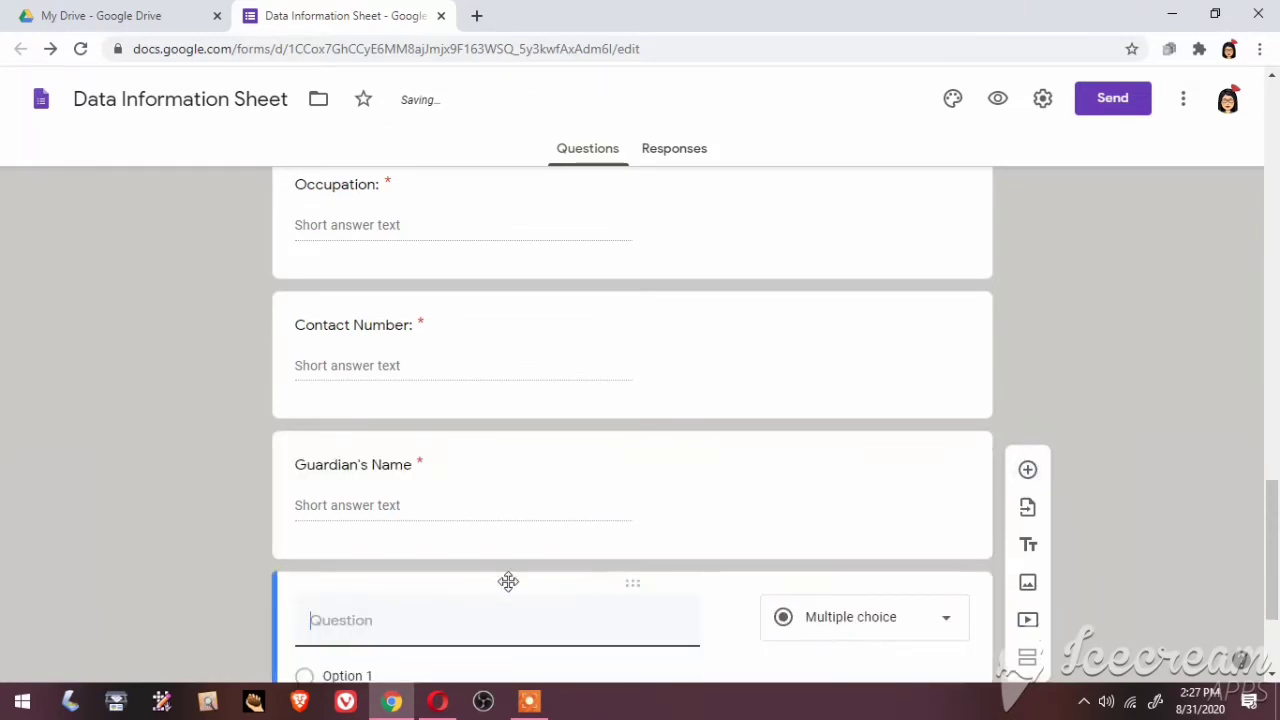
Title the last question 'Contact Number' and make it required
text(Co)
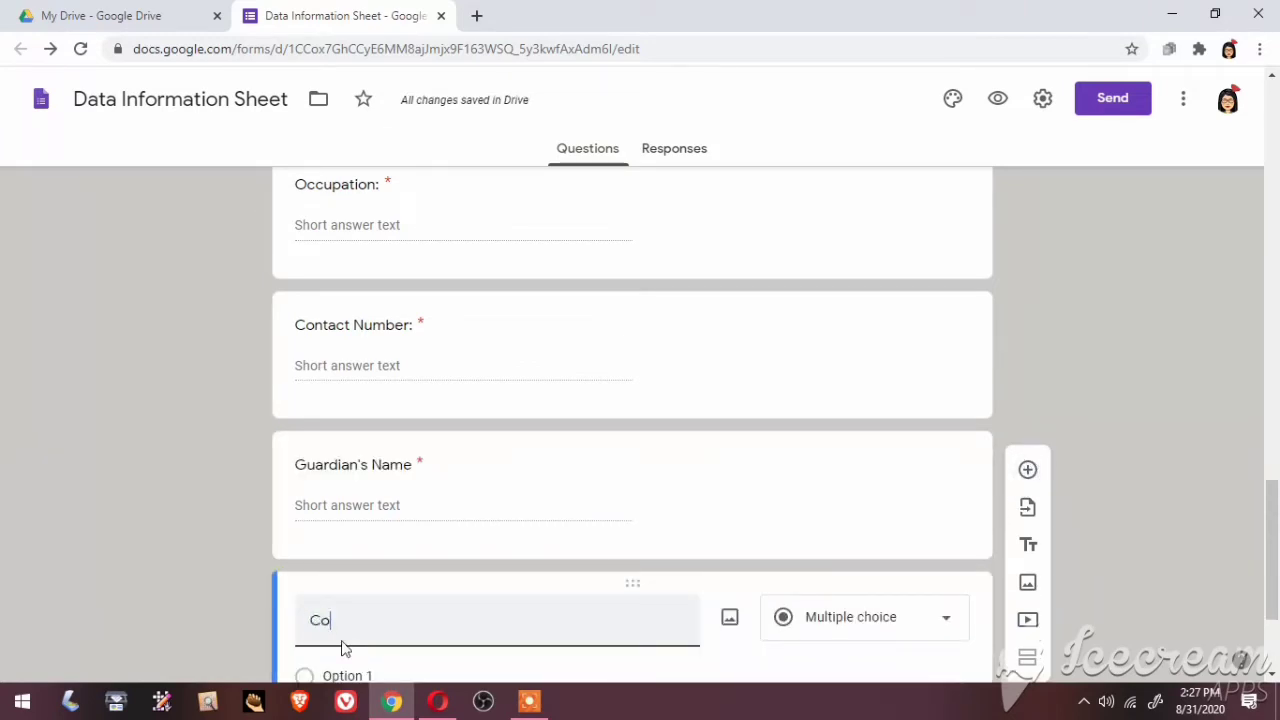
text(ntact)
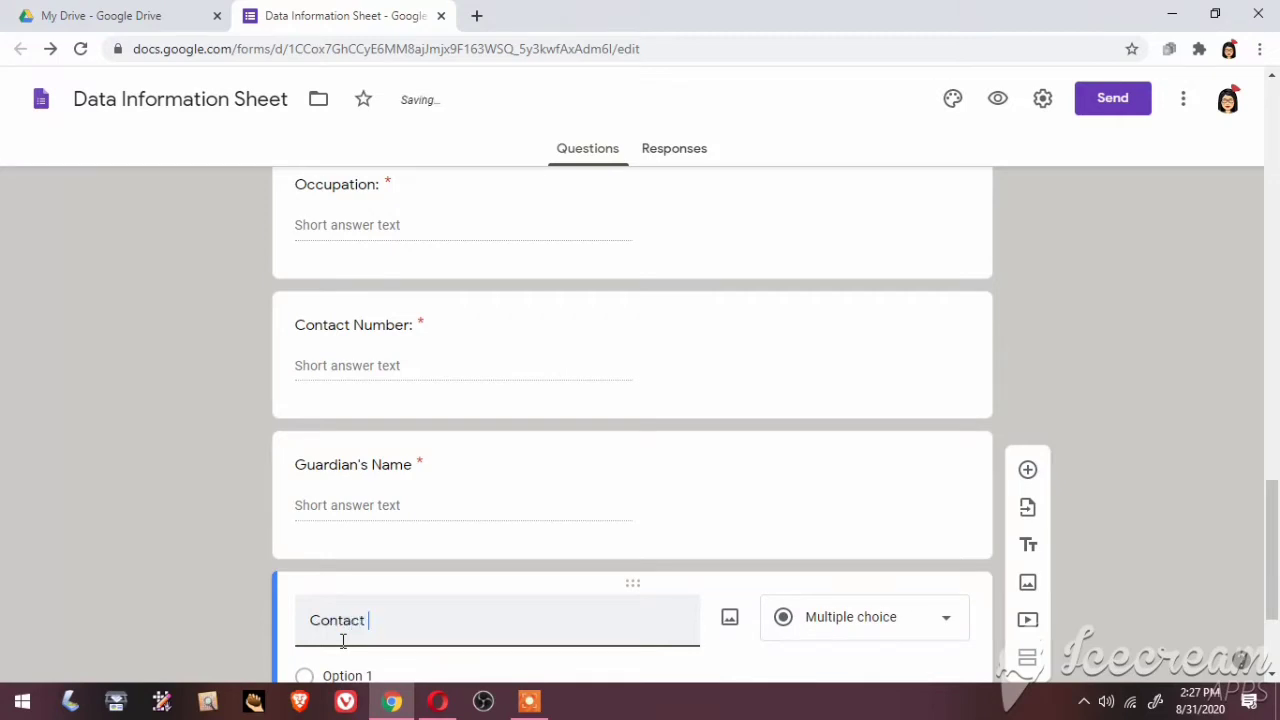
text( Number)
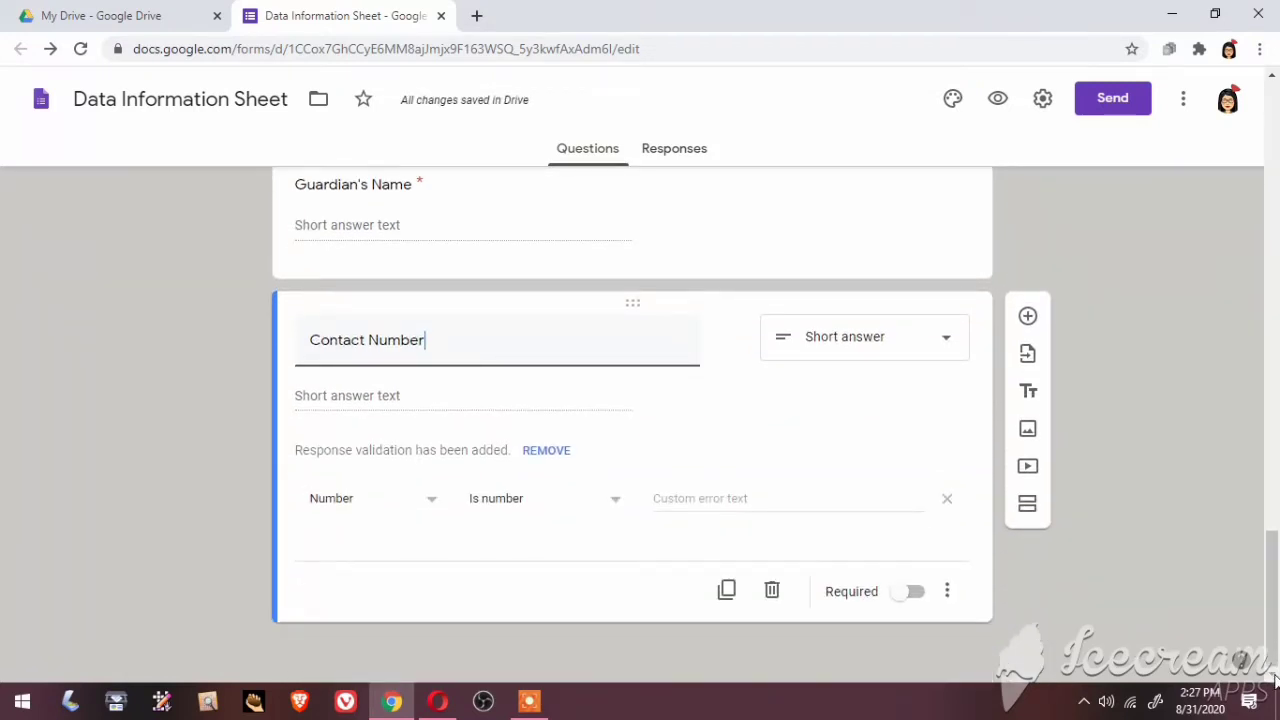
click(918, 596)
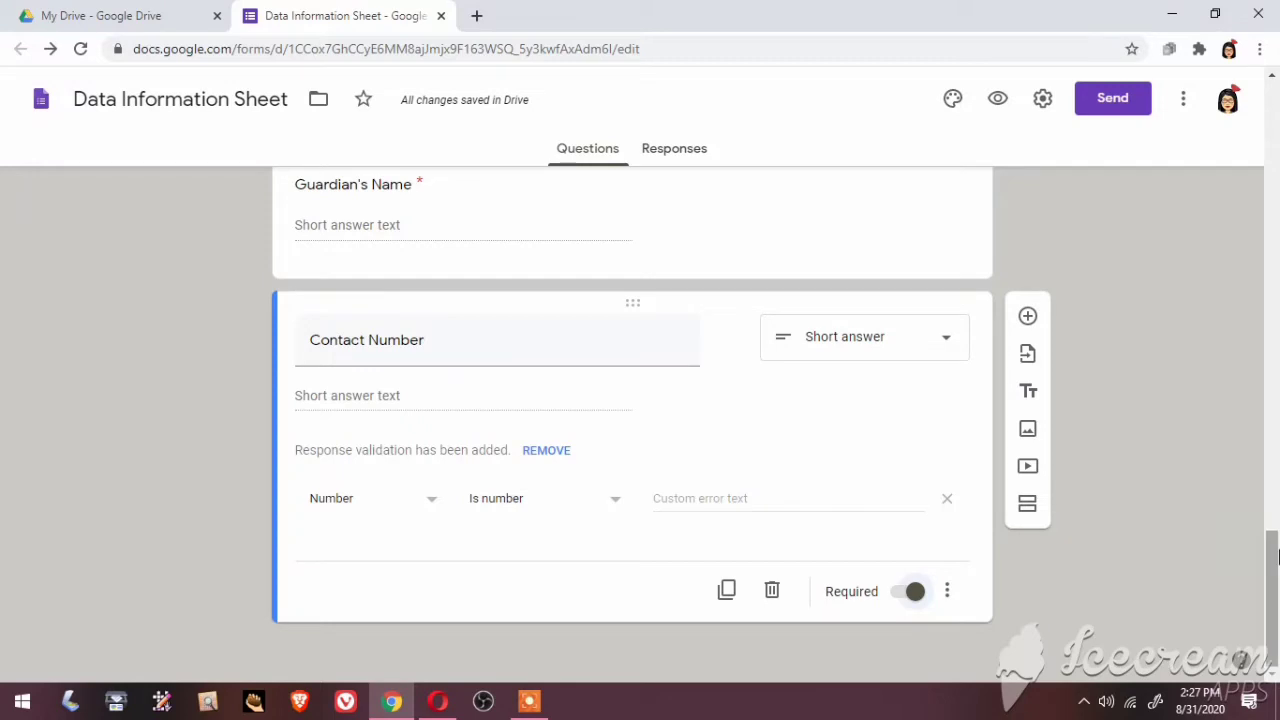
drag(1271, 560, 1233, 137)
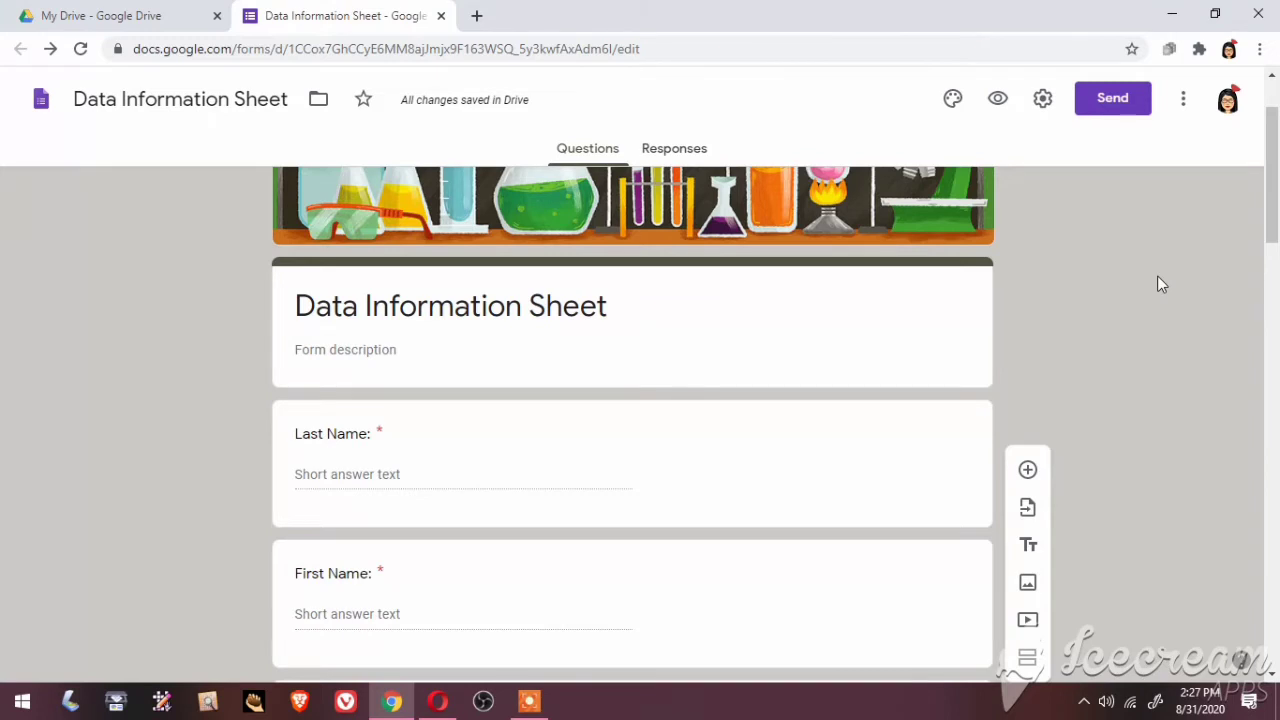
Preview the form as a respondent and scroll down to the Submit button and back up
click(999, 100)
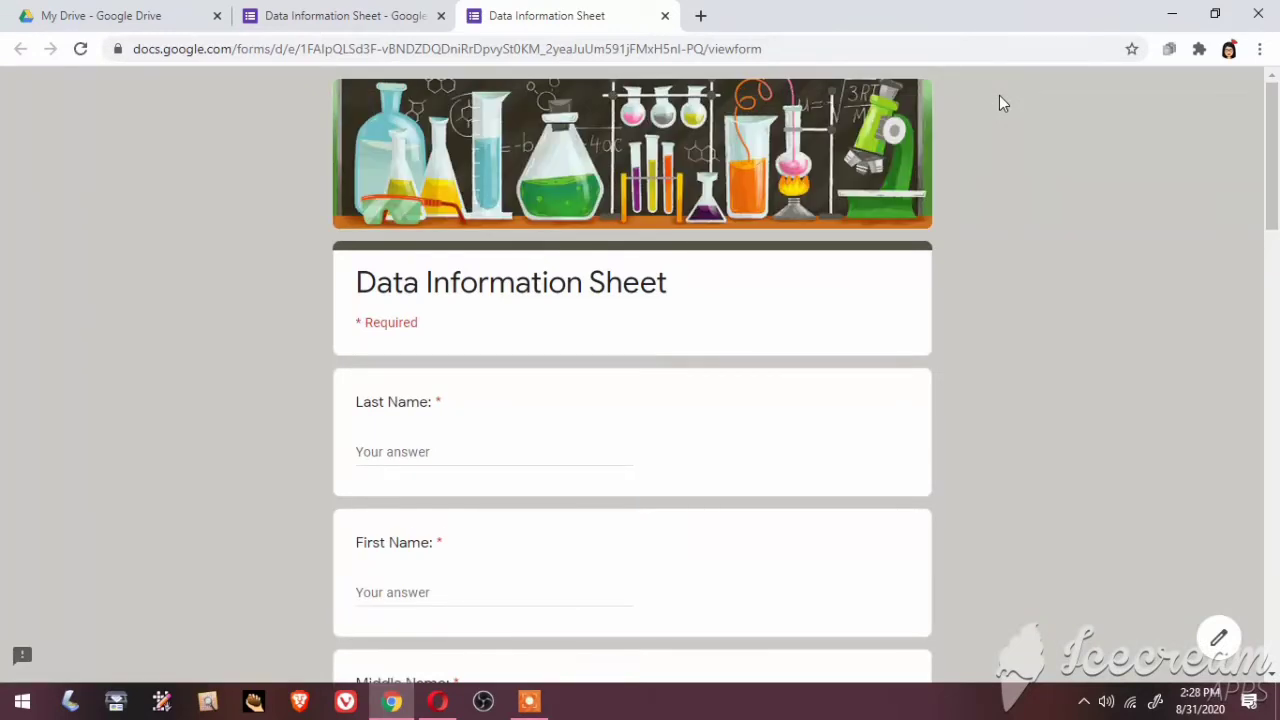
click(1273, 680)
click(1273, 680)
click(1273, 680)
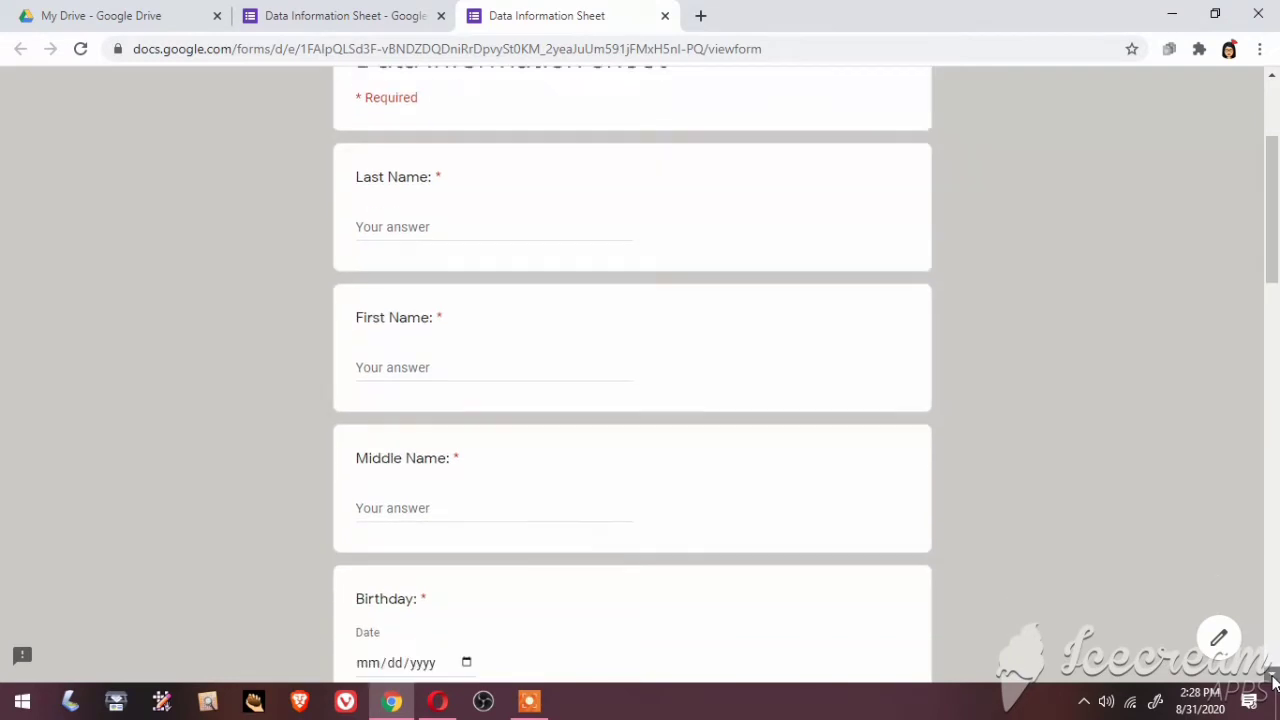
click(1273, 680)
click(1273, 680)
click(1273, 680)
click(1273, 680)
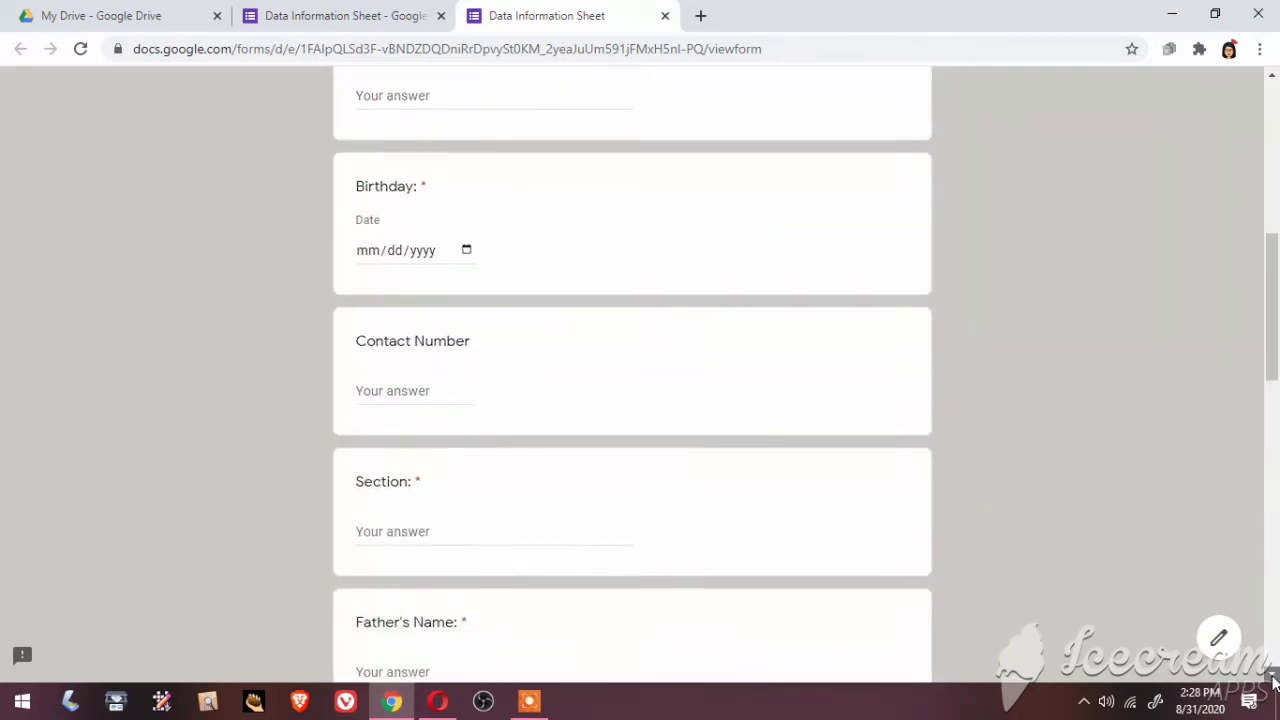
scroll(1273, 680, down, 7)
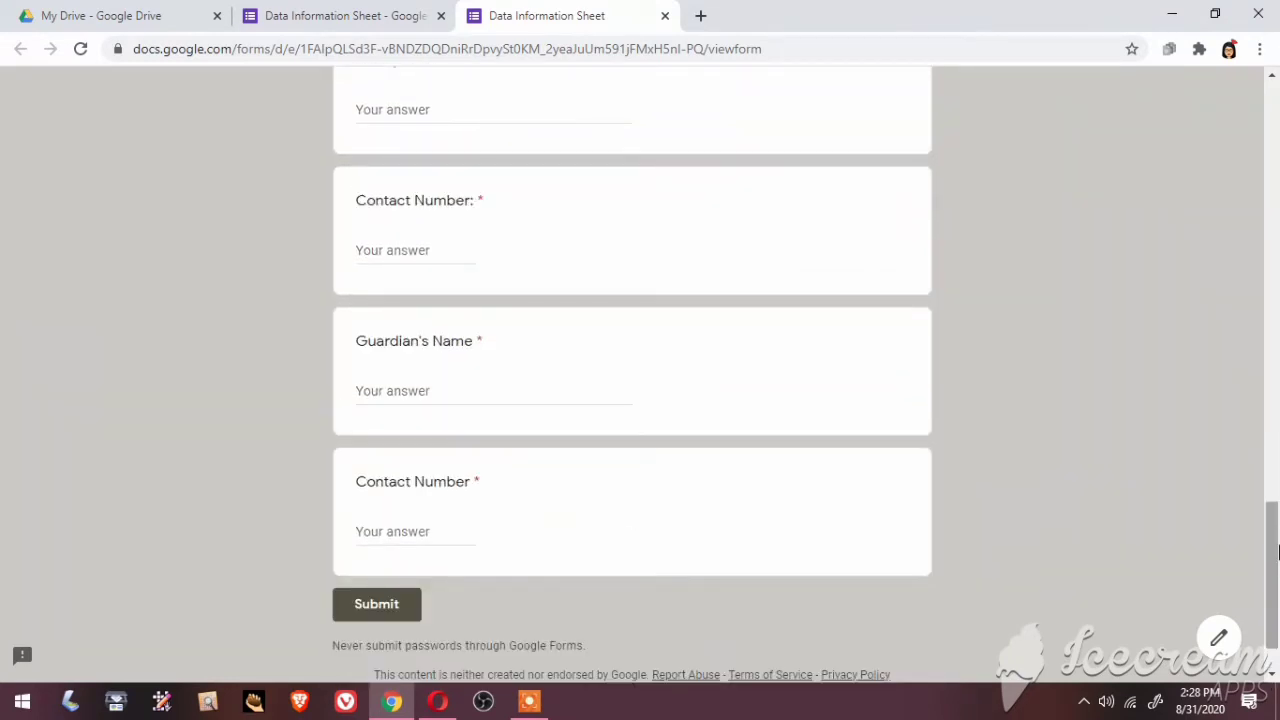
drag(1277, 540, 1275, 233)
drag(1266, 155, 1268, 112)
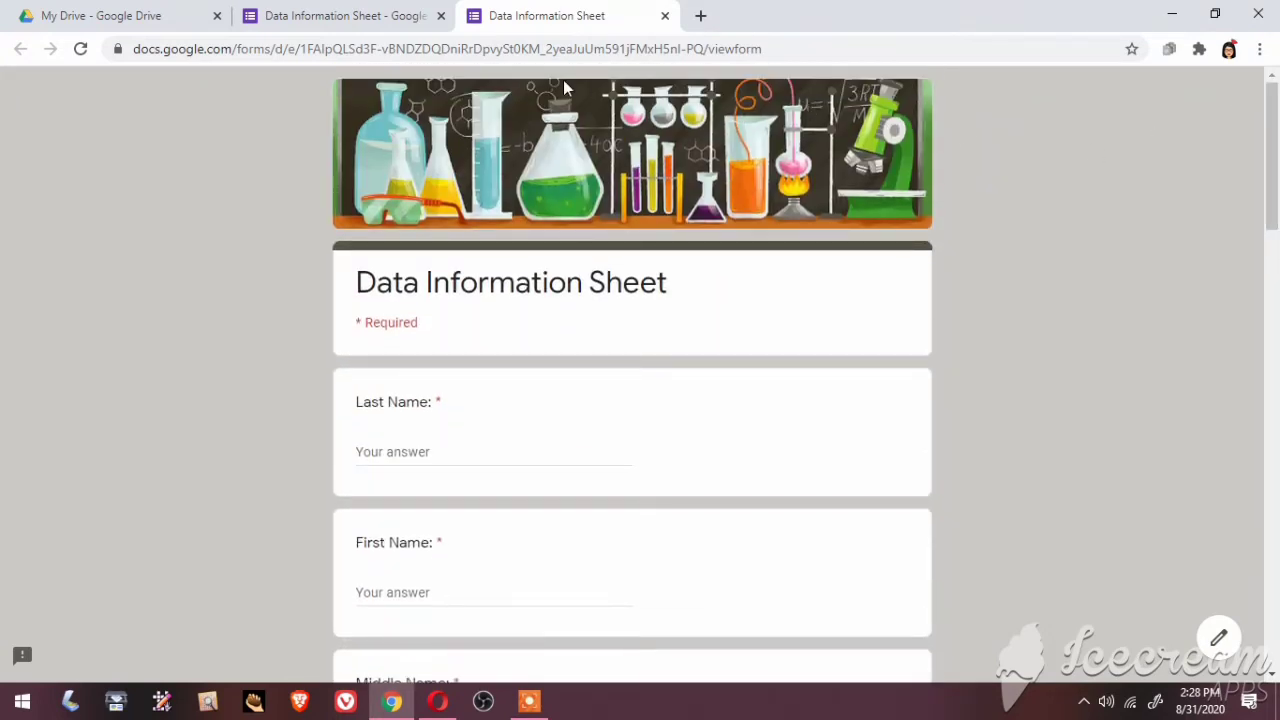
Turn on Collect email addresses and Edit after submit in the form settings, then save
click(322, 16)
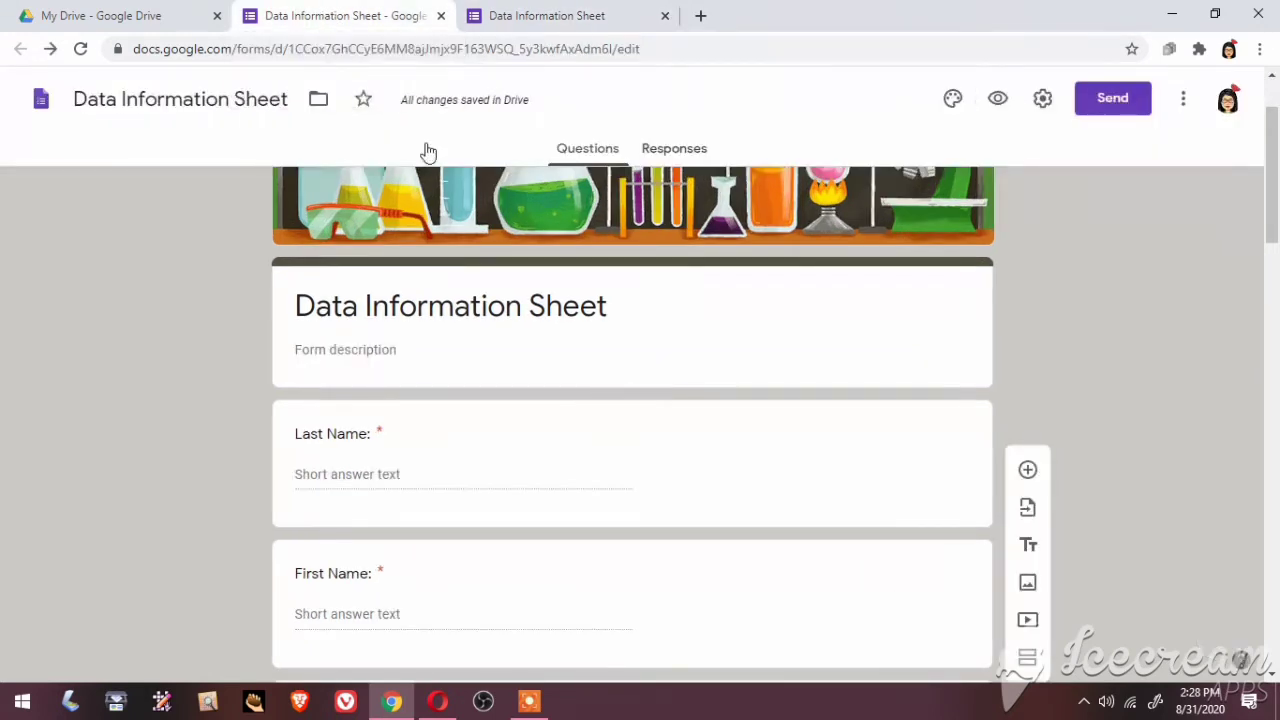
scroll(1040, 390, up, 2)
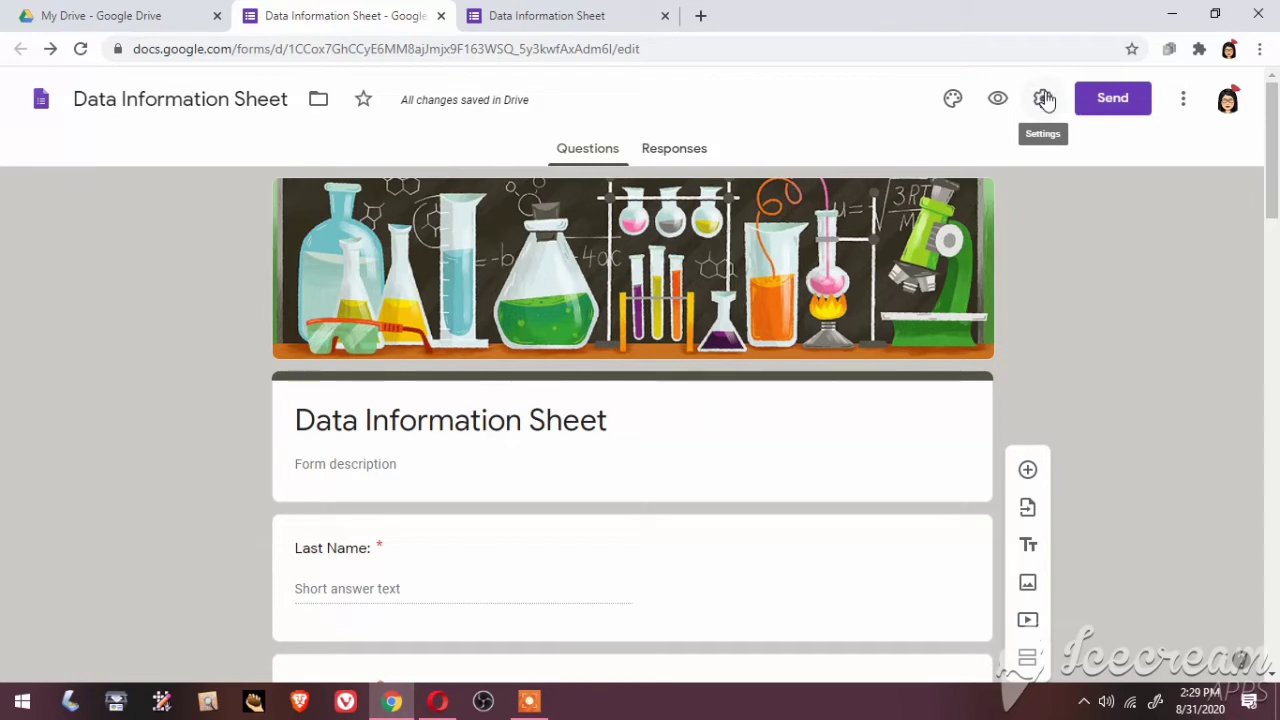
click(1044, 98)
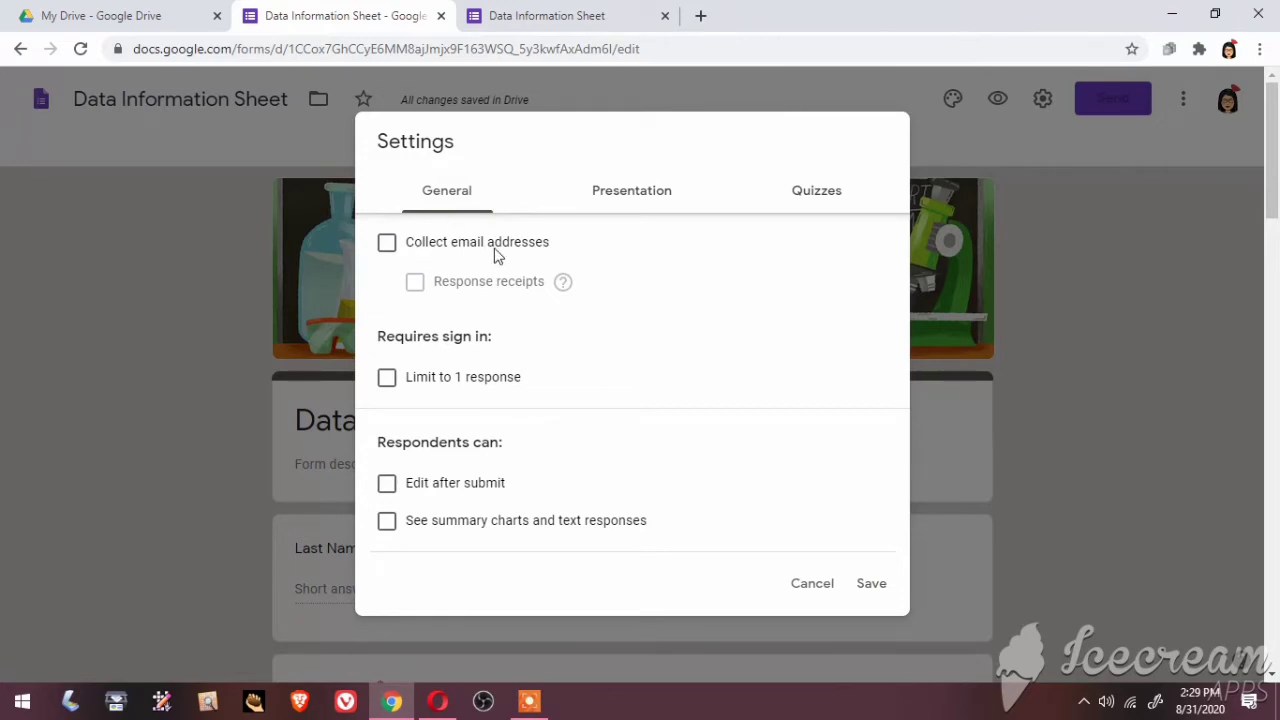
click(387, 245)
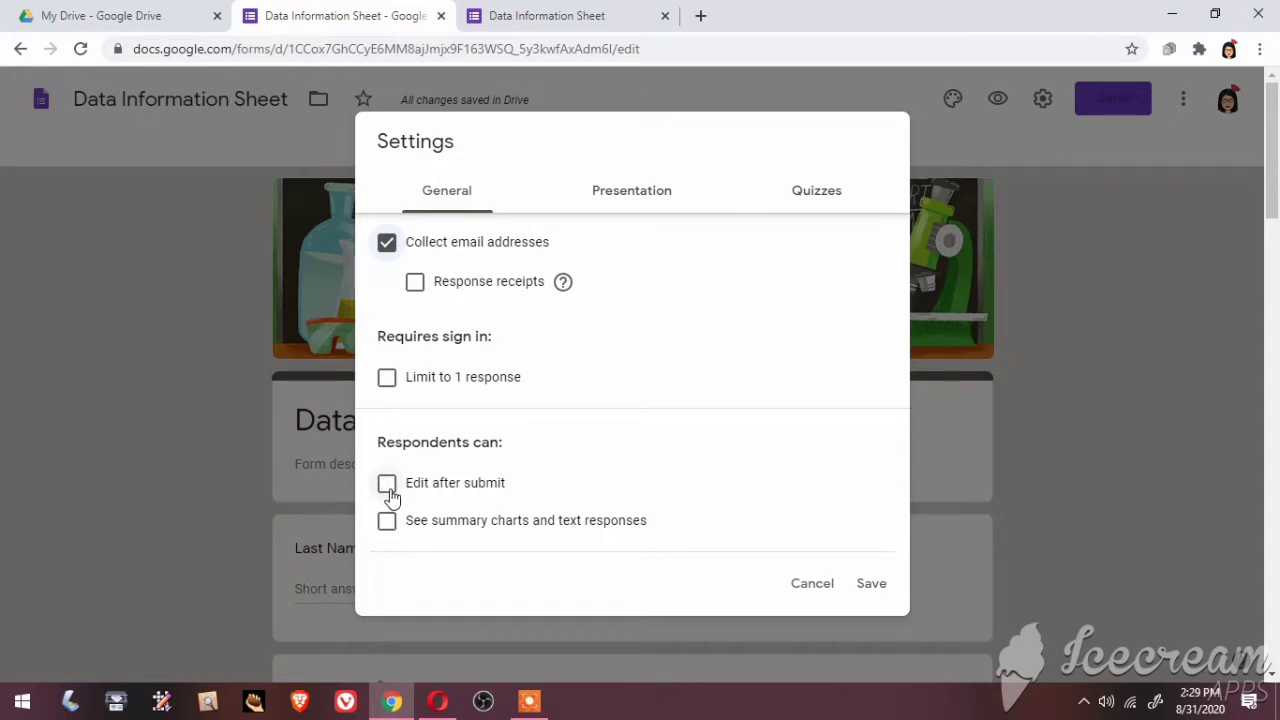
click(388, 488)
click(652, 201)
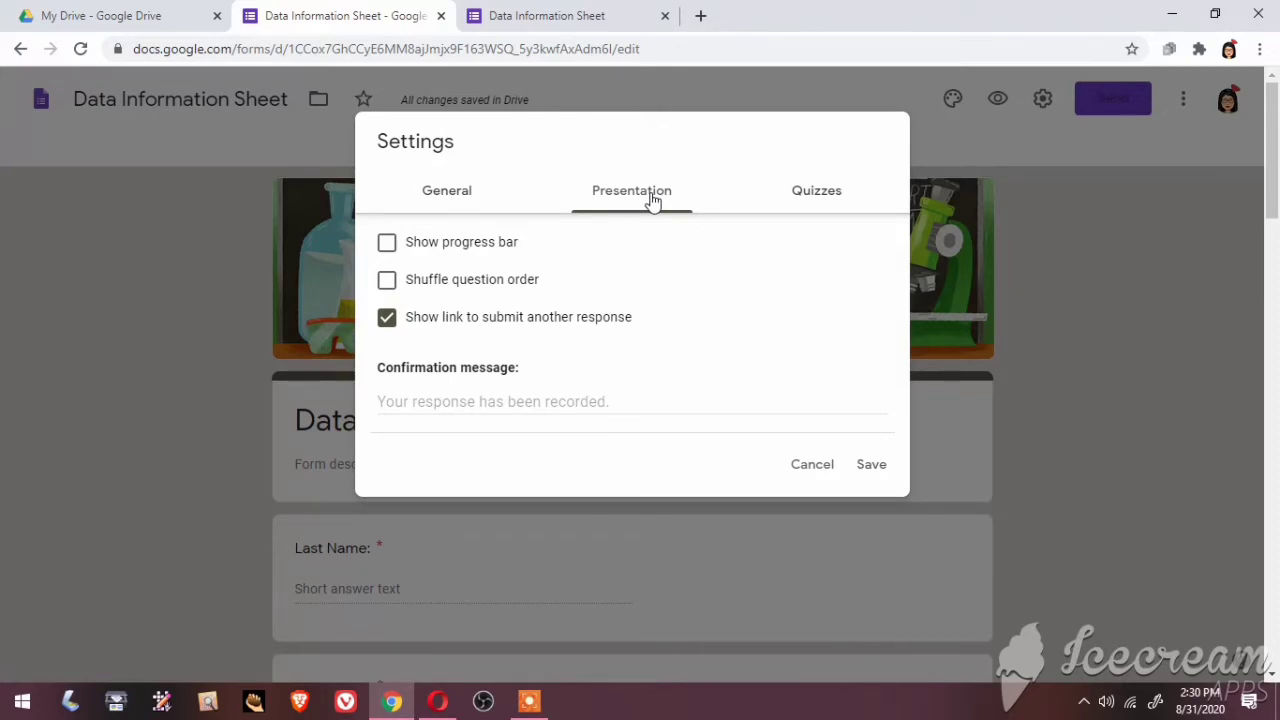
click(826, 197)
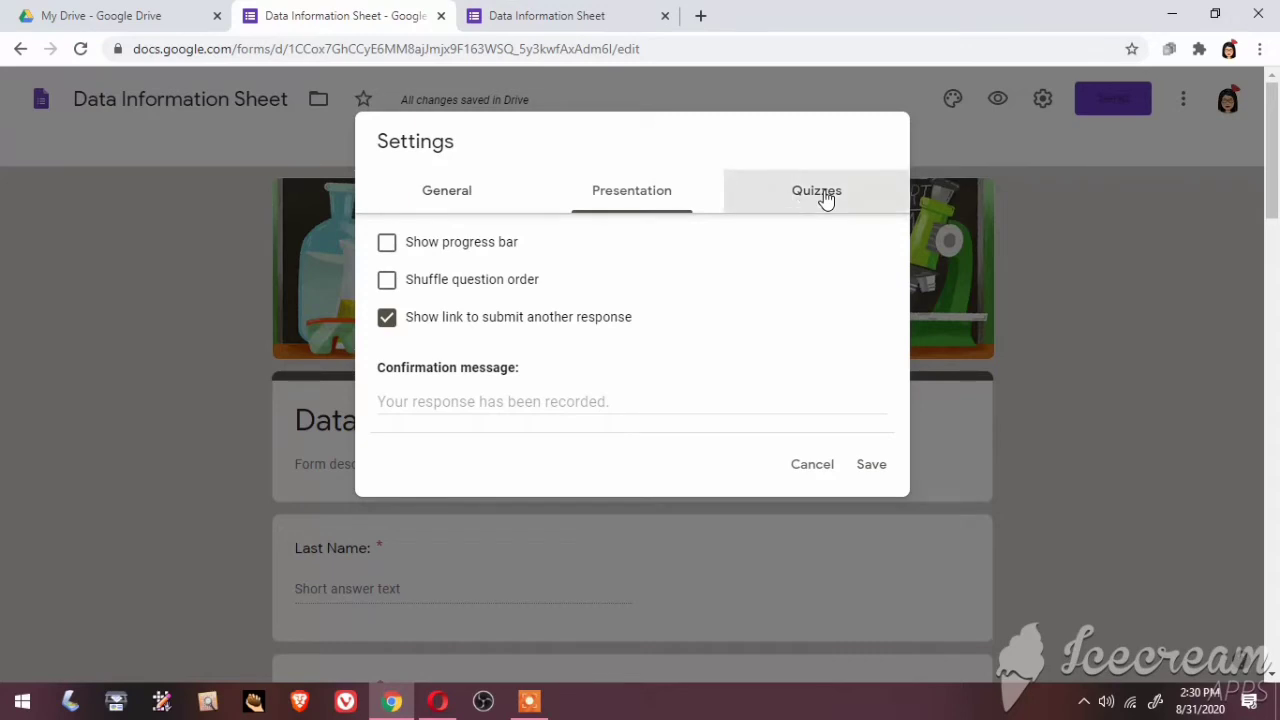
click(453, 193)
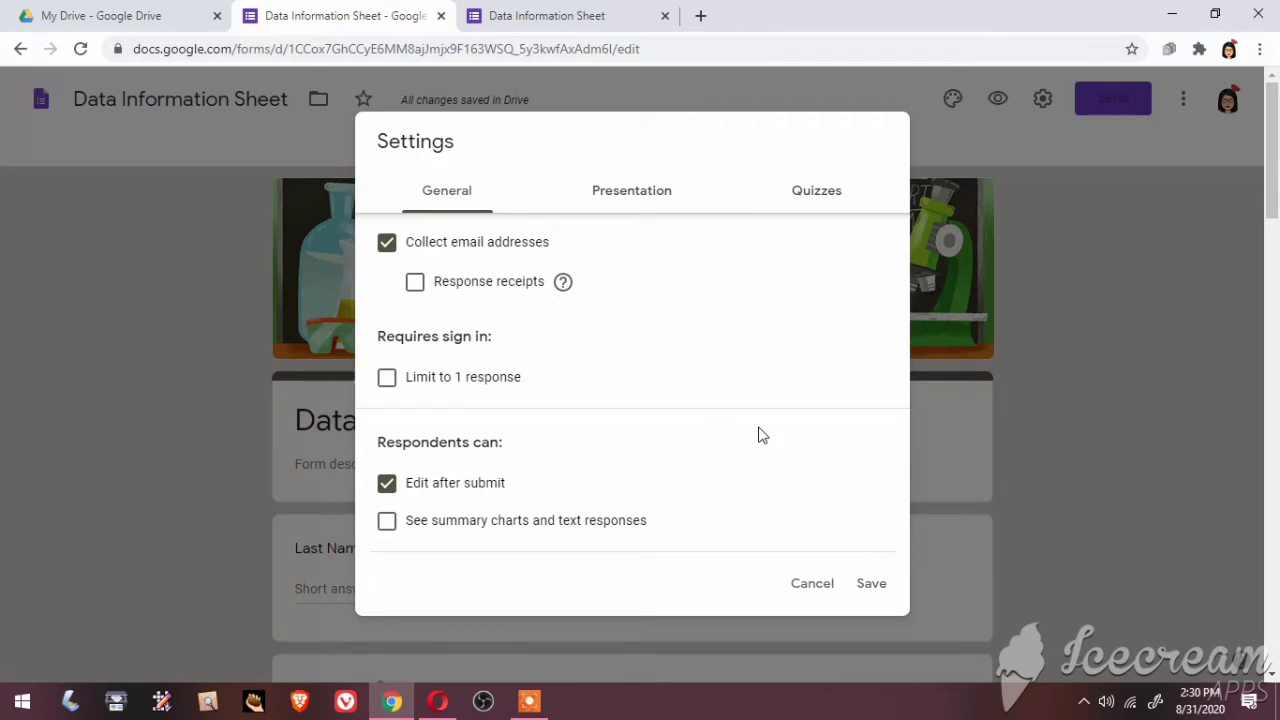
click(872, 584)
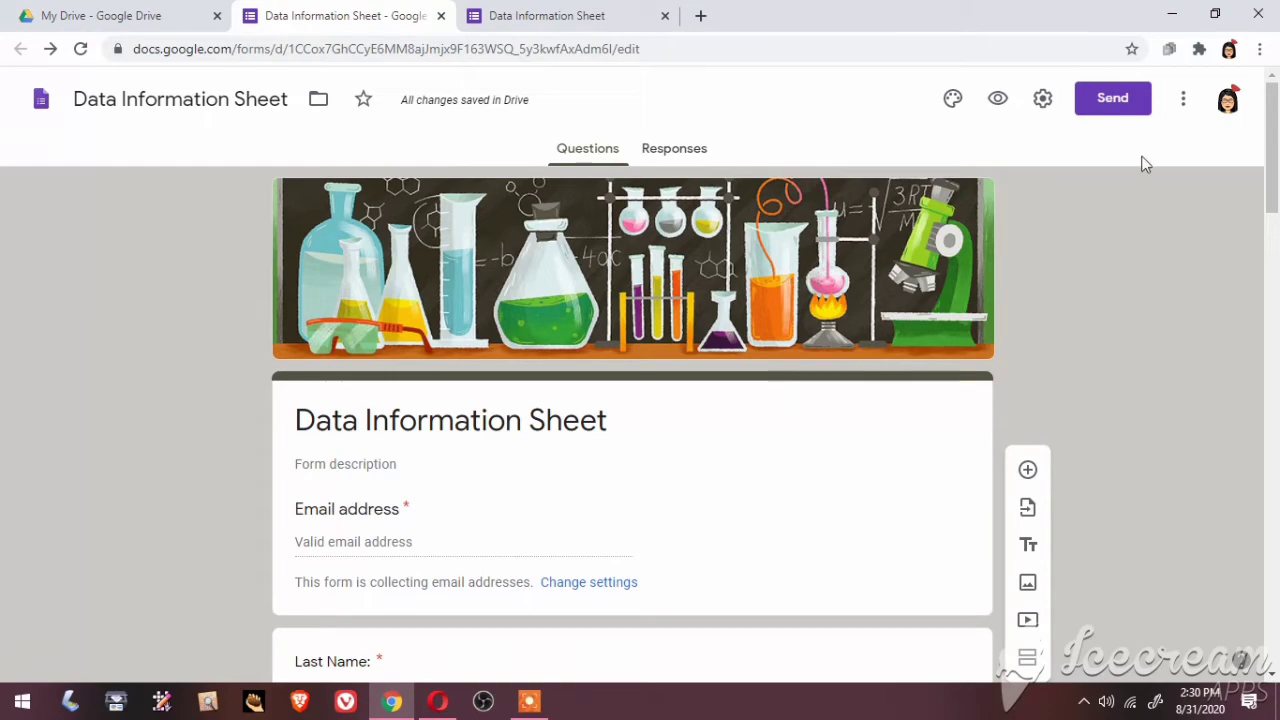
Copy a shortened forms.gle link to the form from the Send dialog
click(1110, 103)
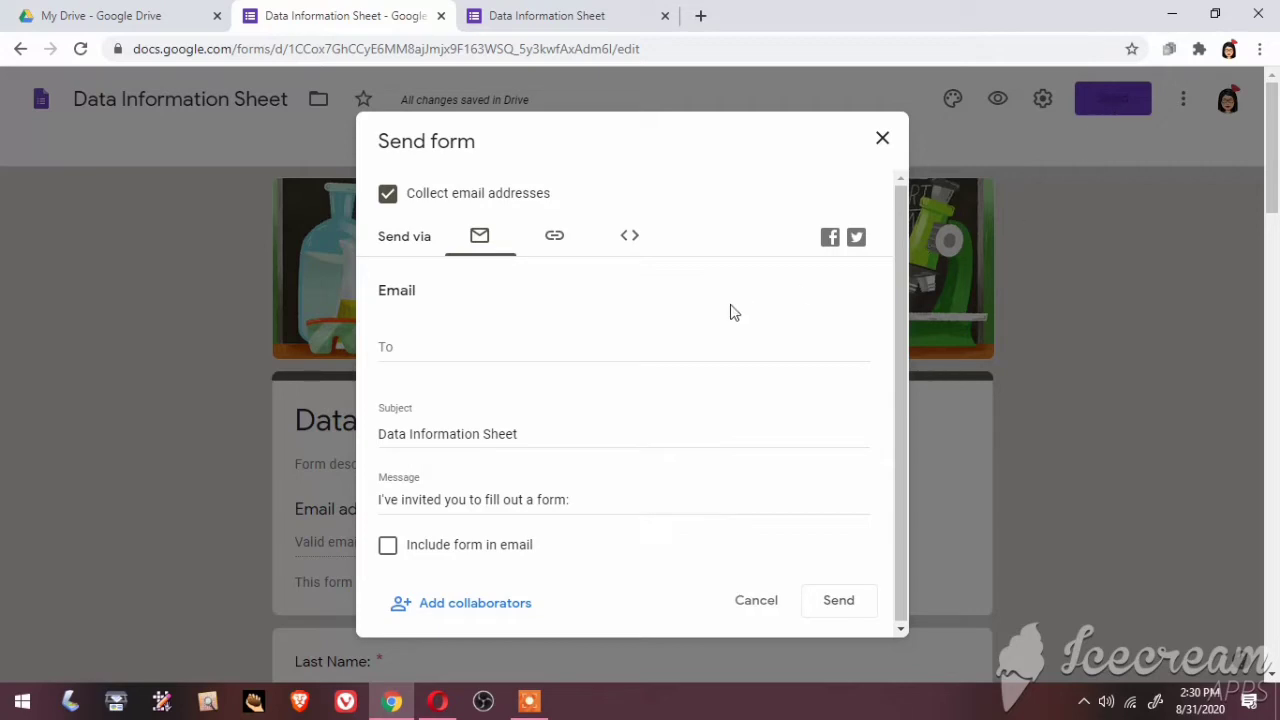
click(428, 353)
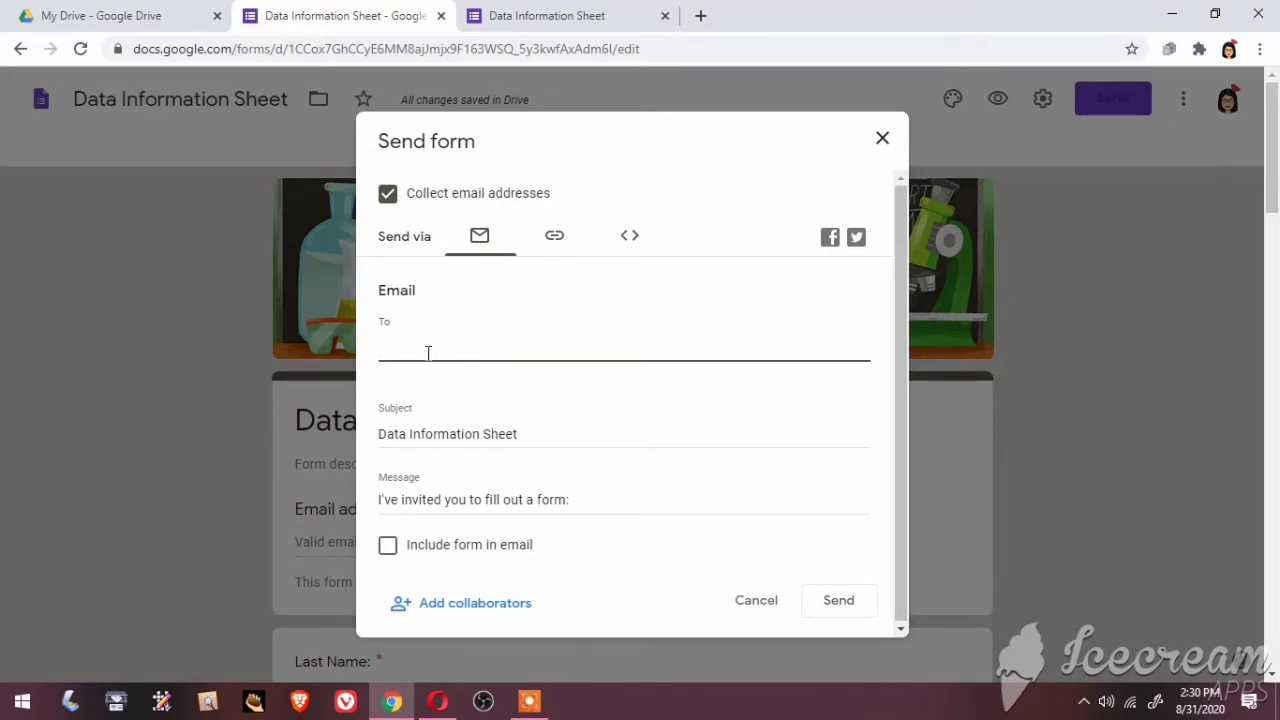
click(556, 240)
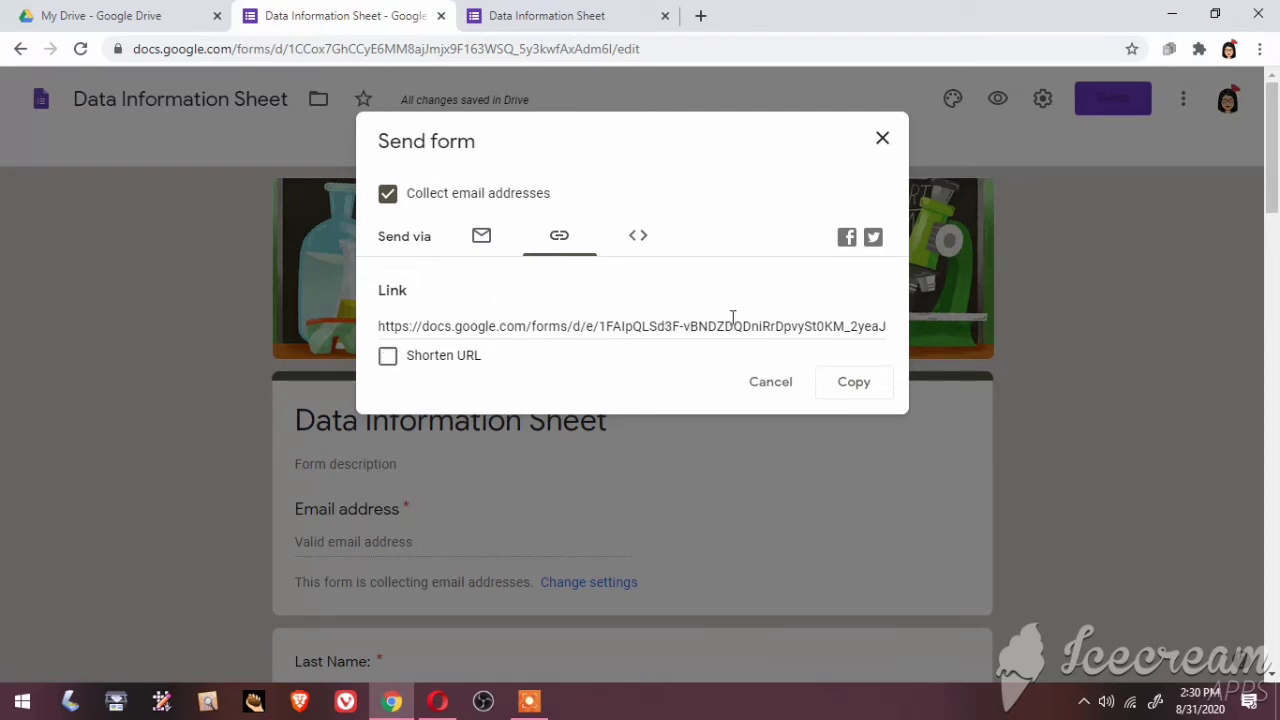
click(389, 357)
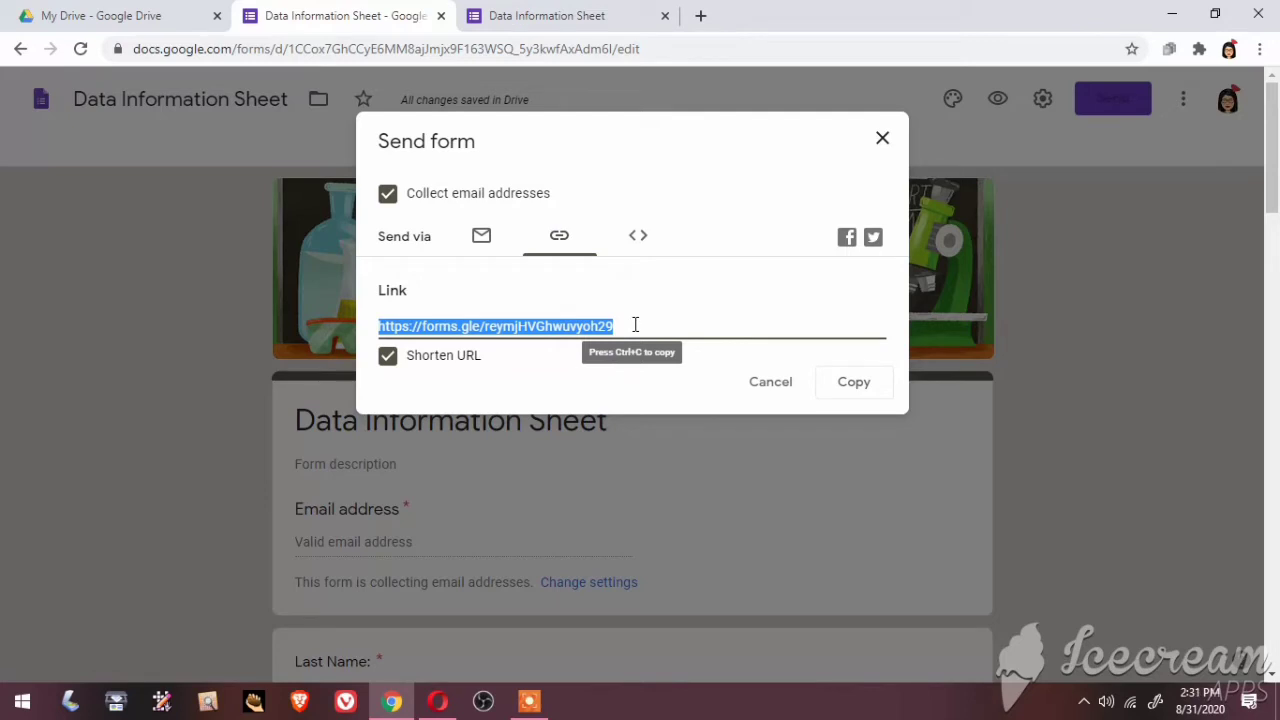
click(860, 389)
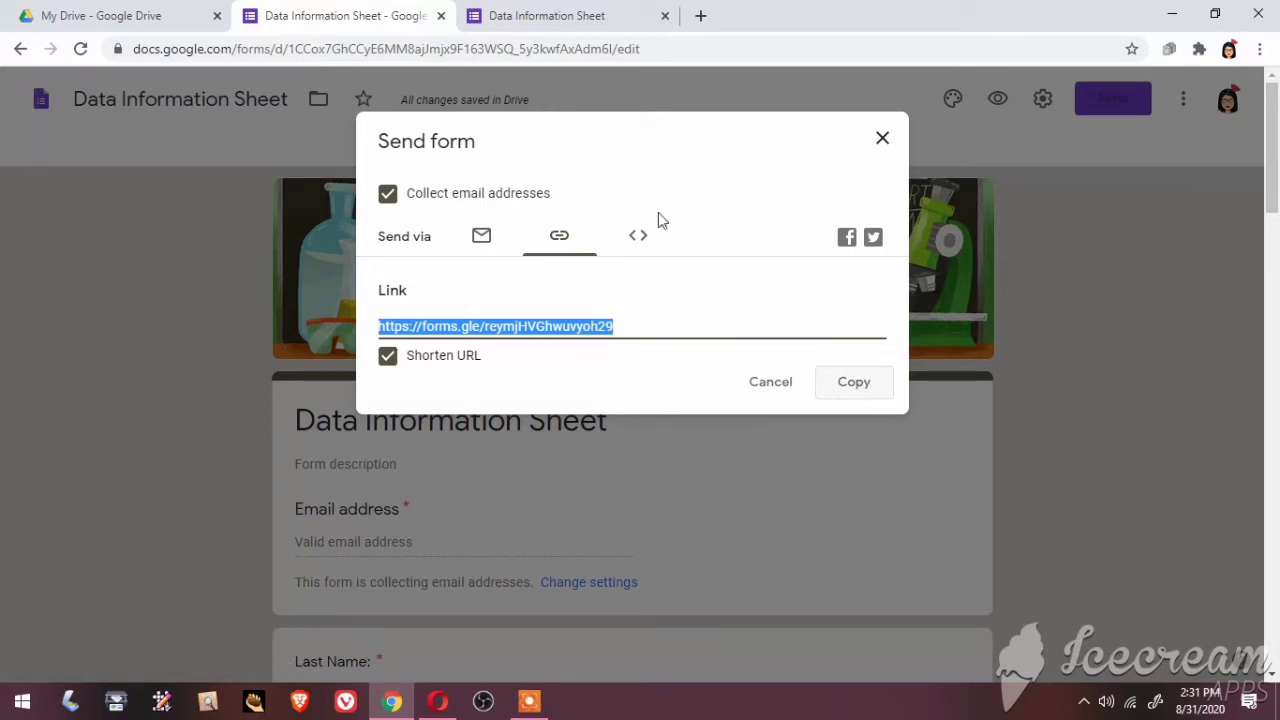
Launch Google Classroom from the Google apps grid in a new tab
click(702, 17)
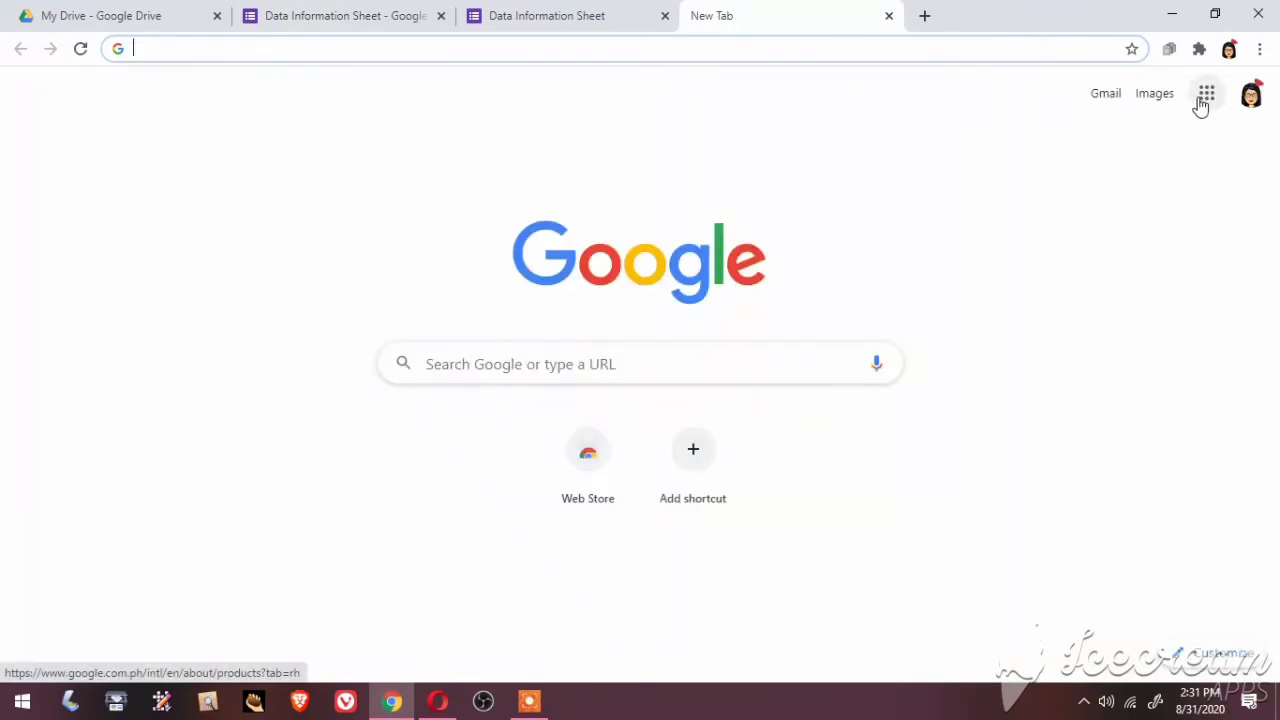
click(1205, 100)
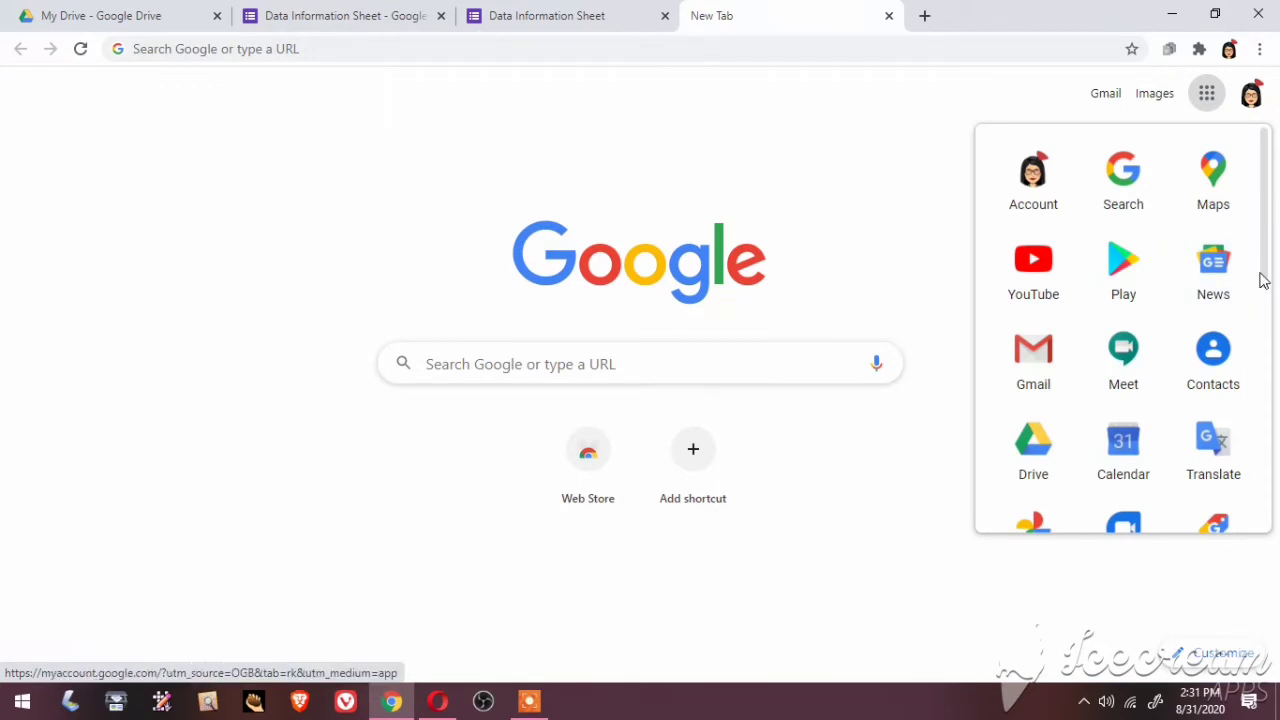
drag(1260, 277, 1277, 510)
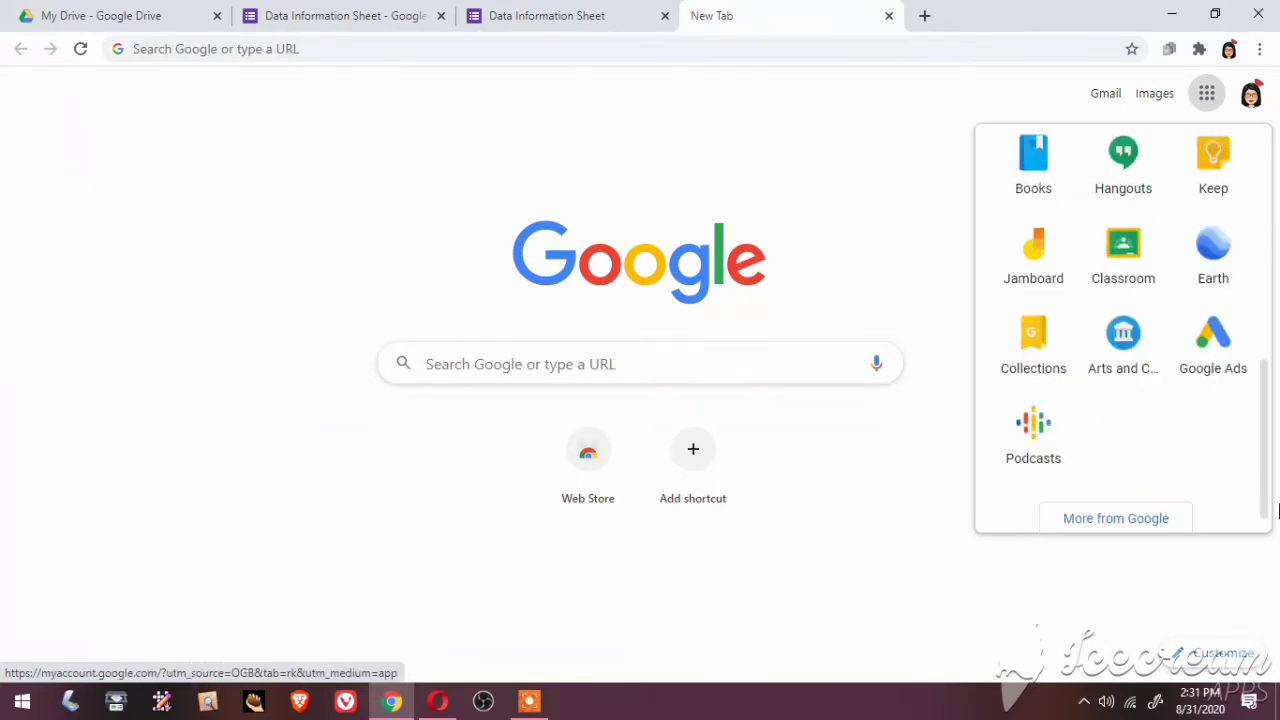
click(1135, 277)
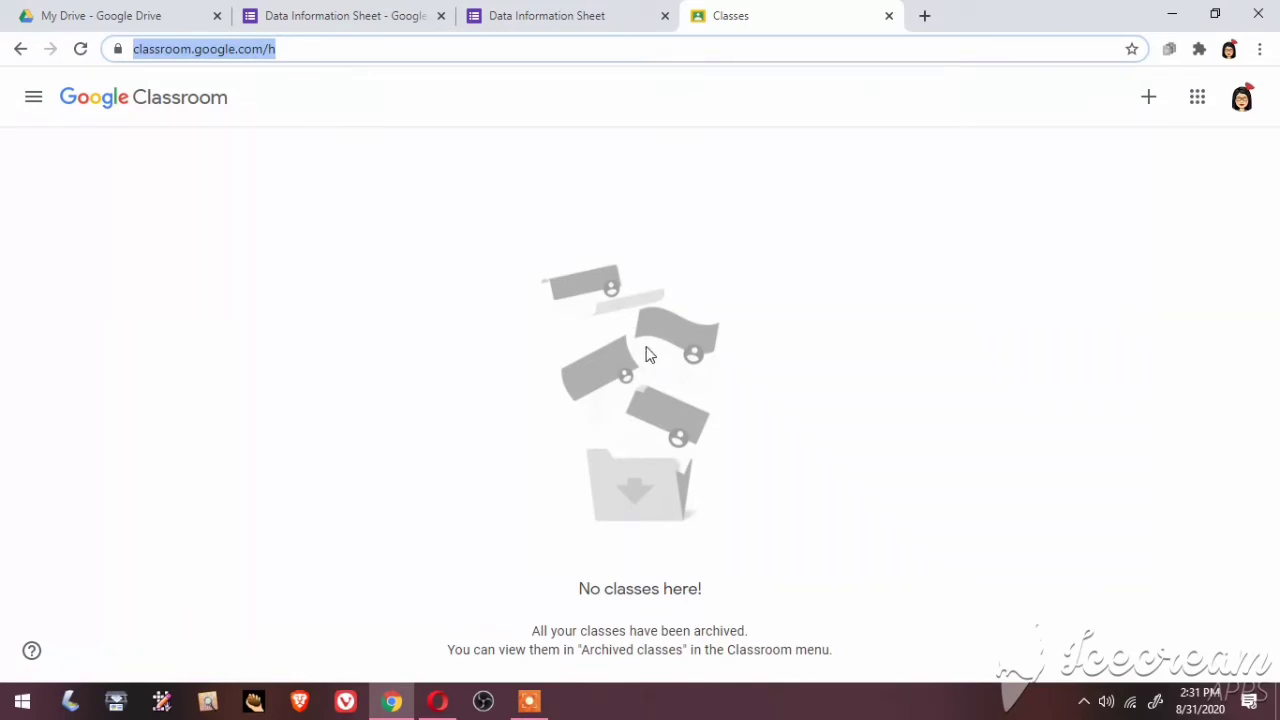
Open 'Teacher RR Class - Grade 7' from the Archived classes list
click(34, 101)
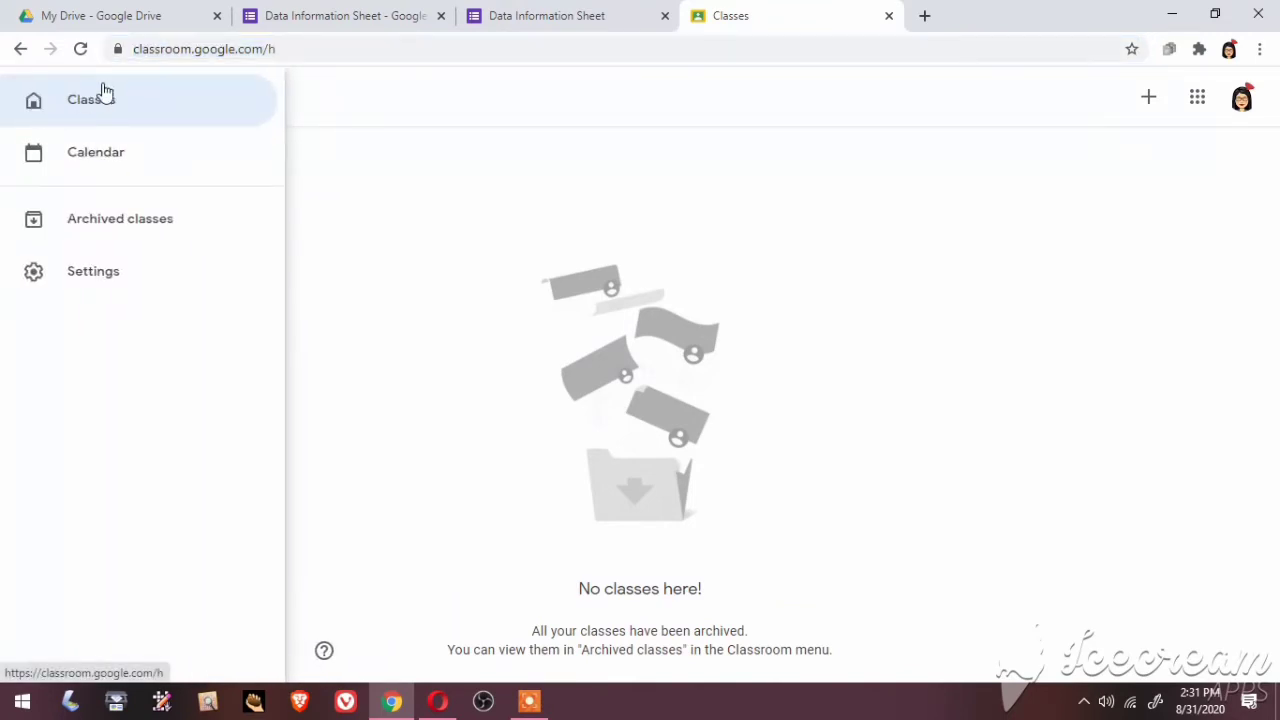
click(110, 101)
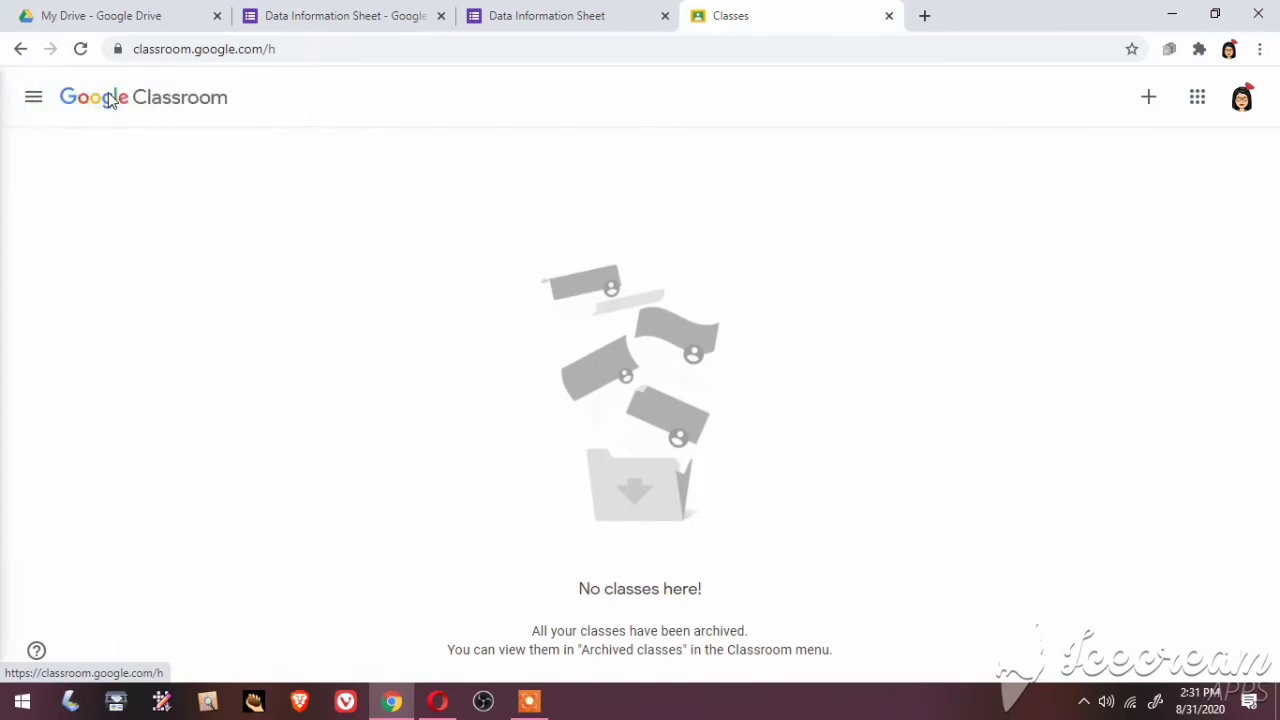
click(33, 96)
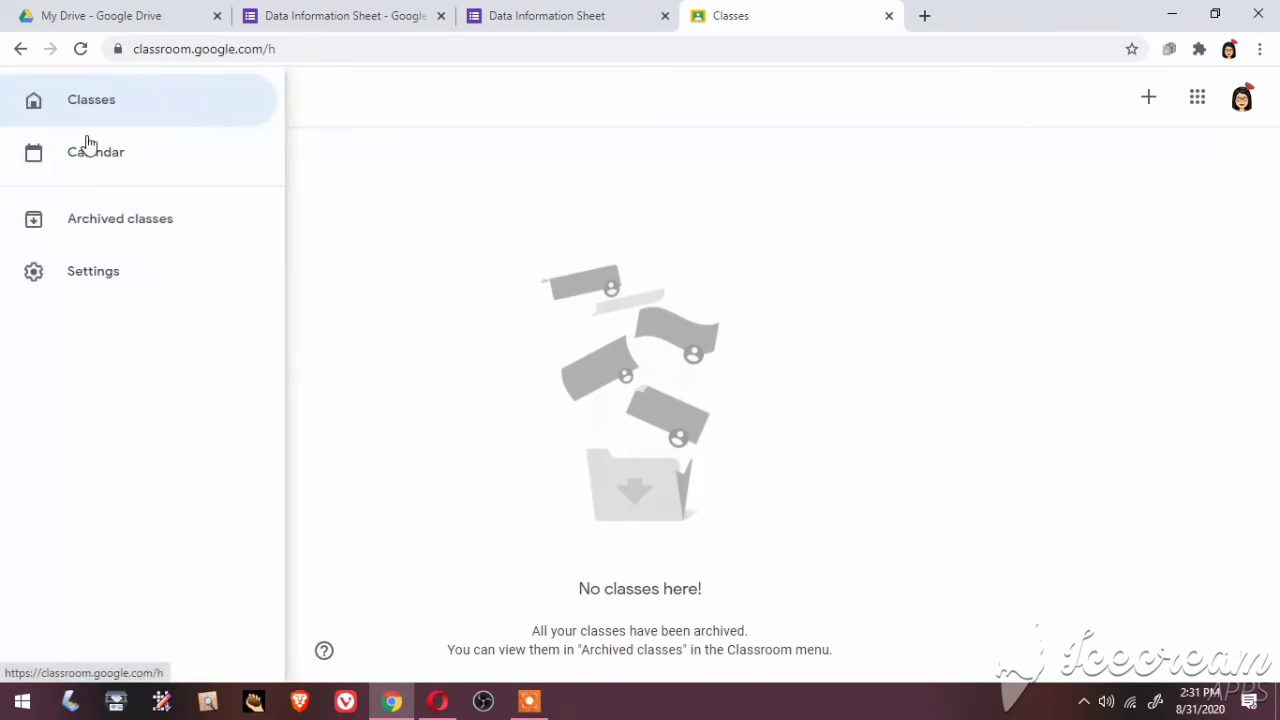
click(93, 221)
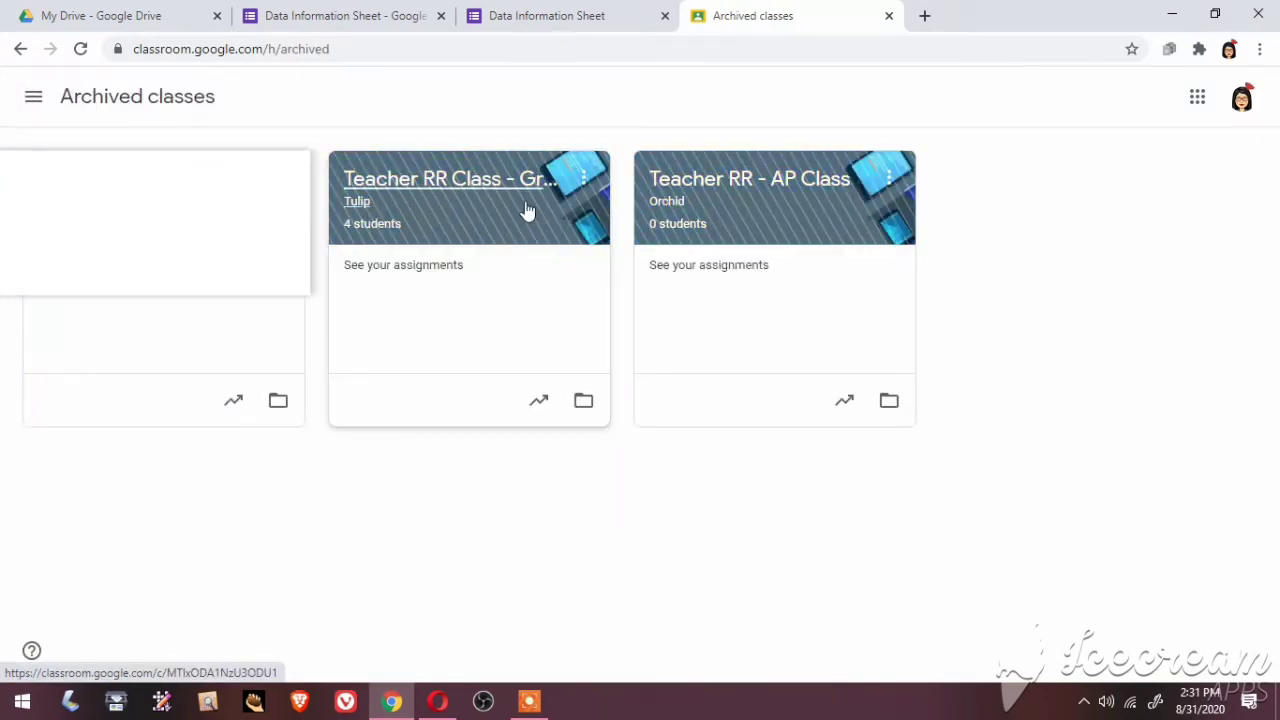
click(450, 180)
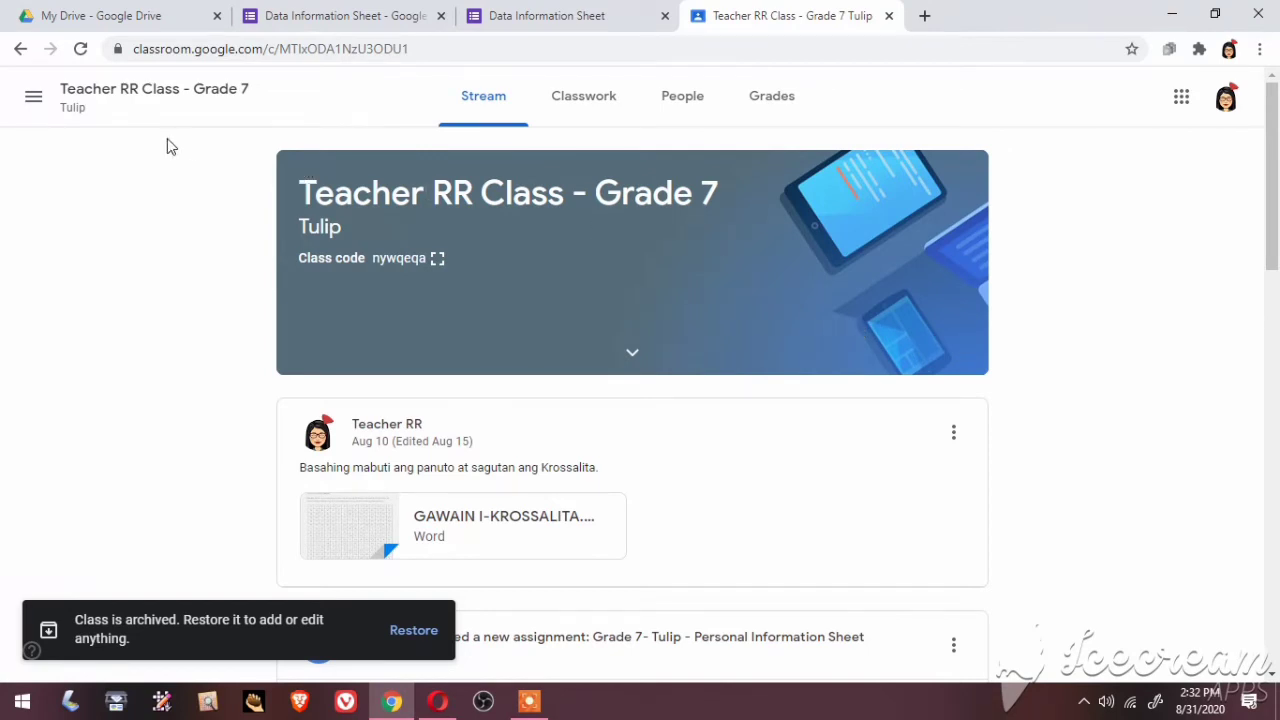
Restore 'Teacher RR Class - Grade 7' from the archive and confirm it
drag(251, 120, 140, 389)
click(414, 631)
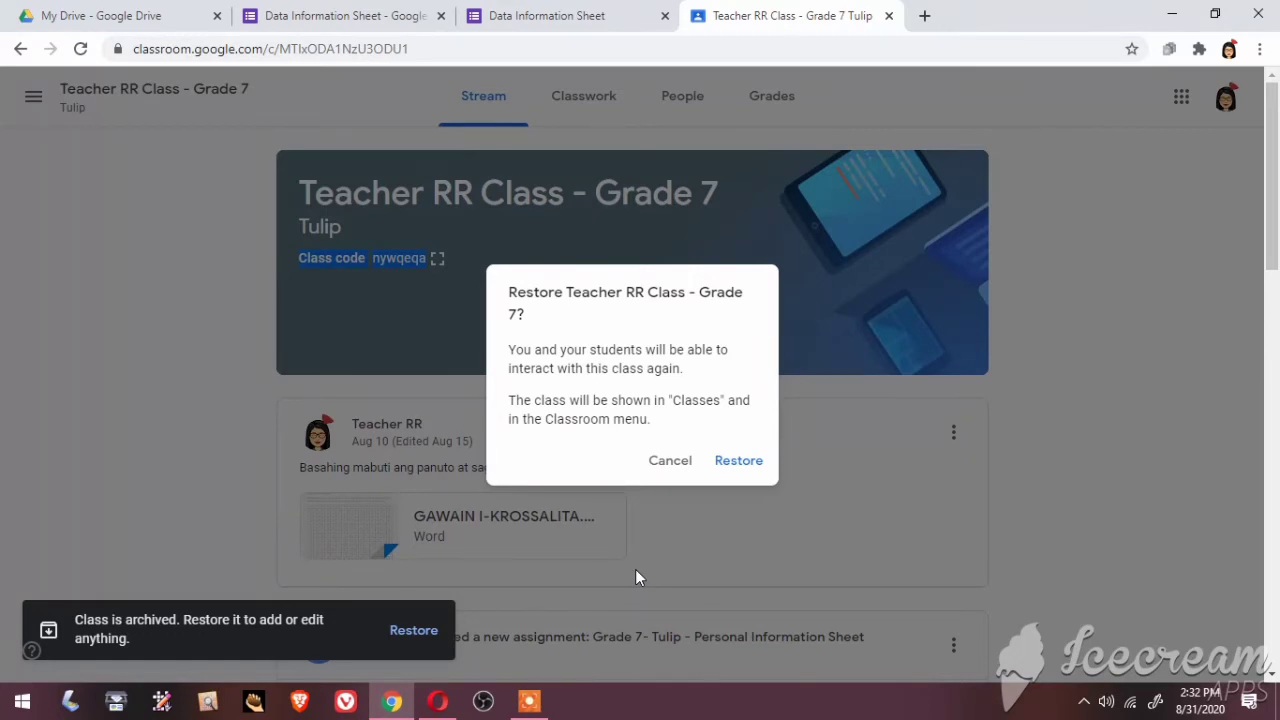
click(748, 465)
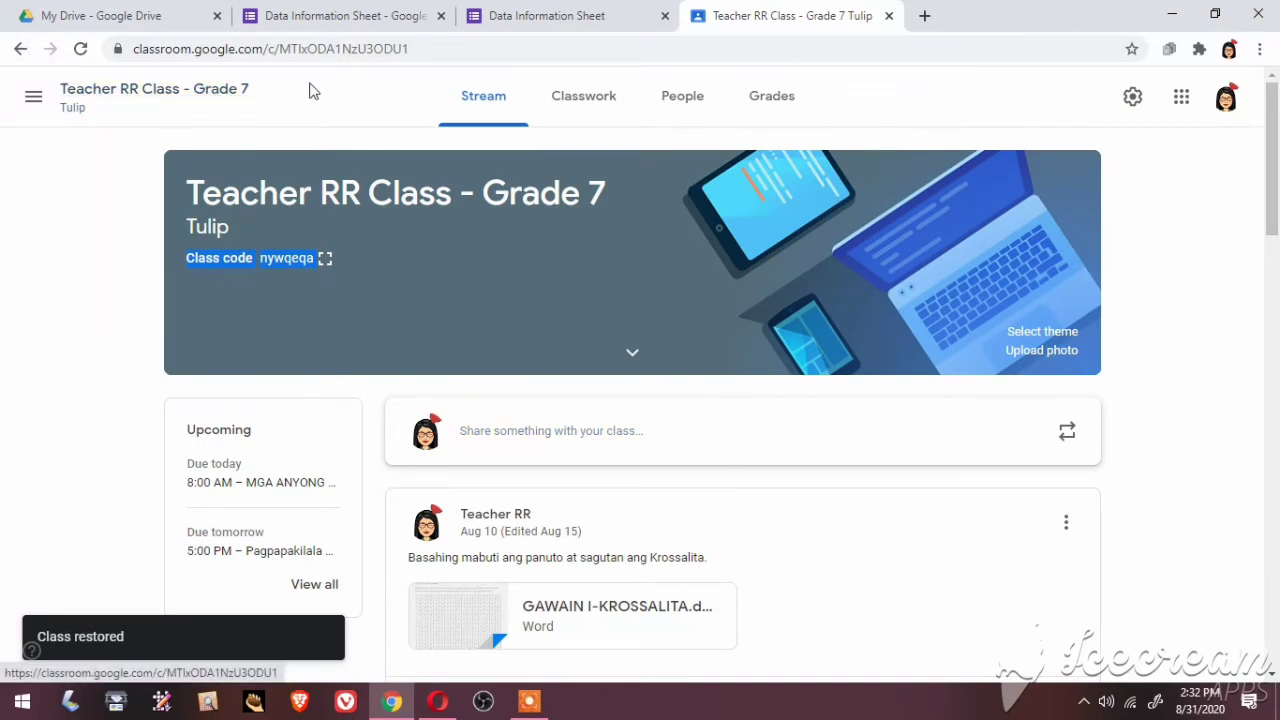
click(20, 50)
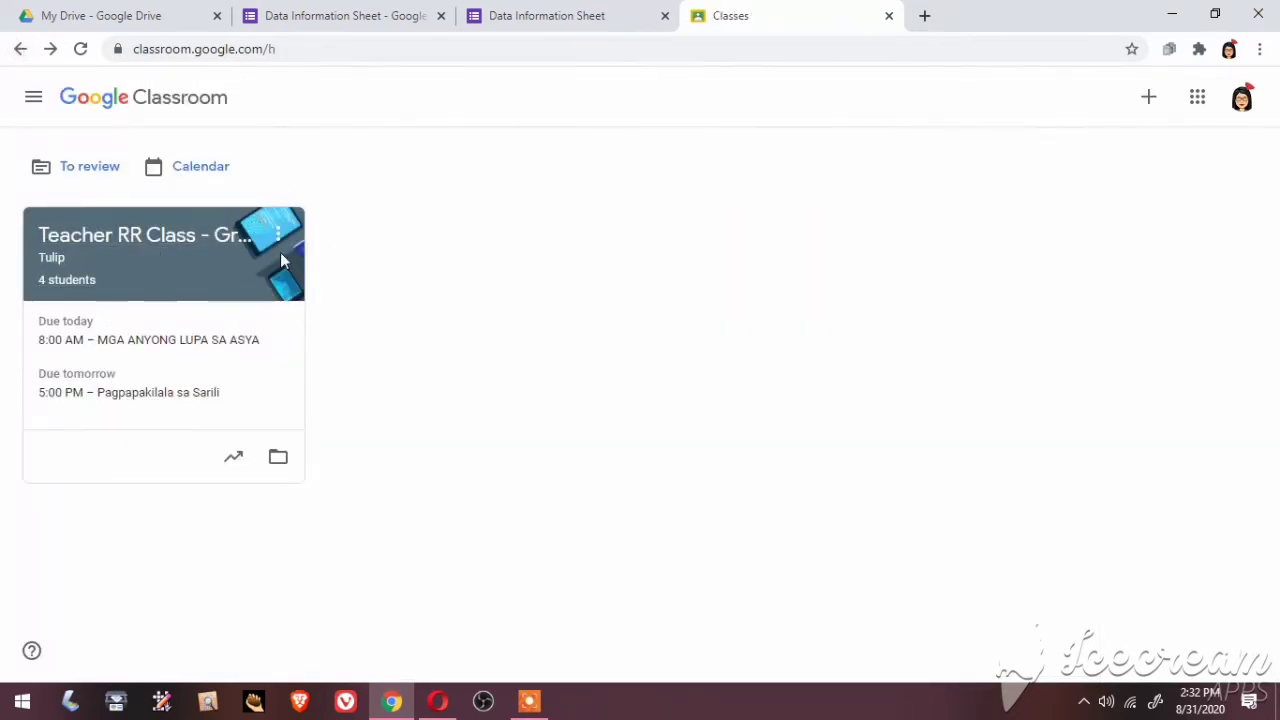
click(110, 239)
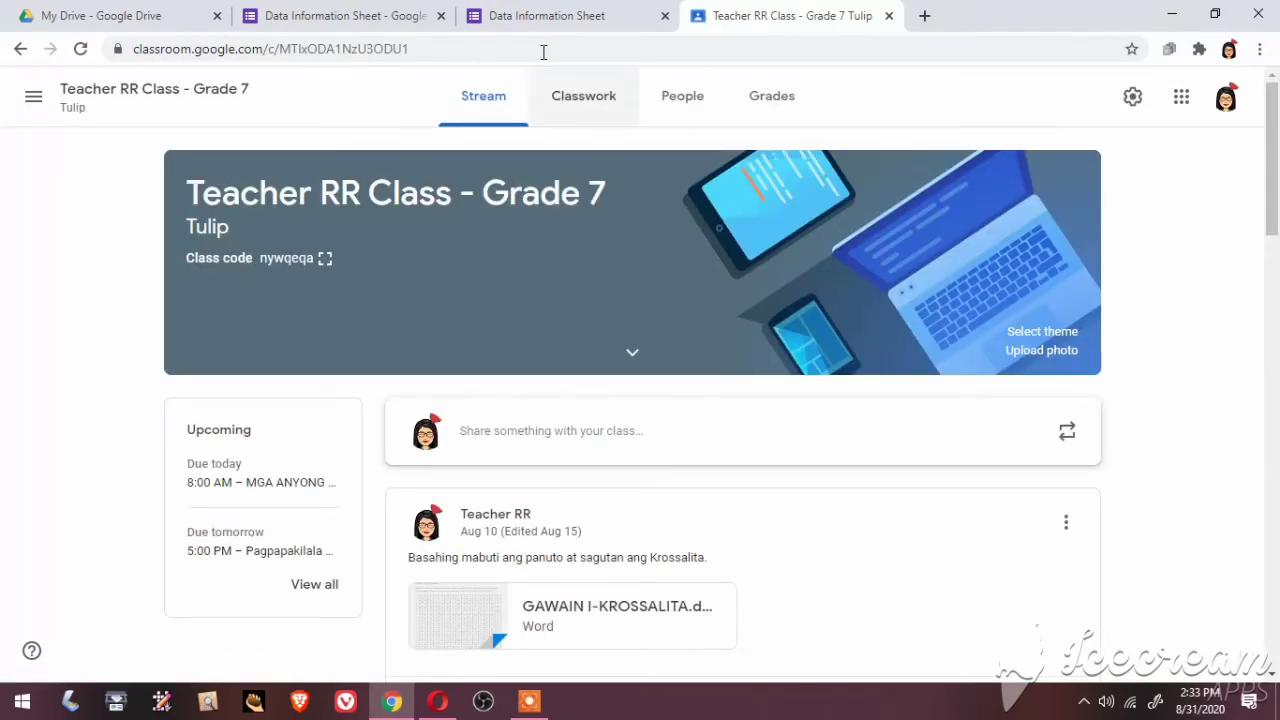
Start a class announcement reading 'Good Morning Class! Please fill out the Data Information Sheet.'
click(533, 428)
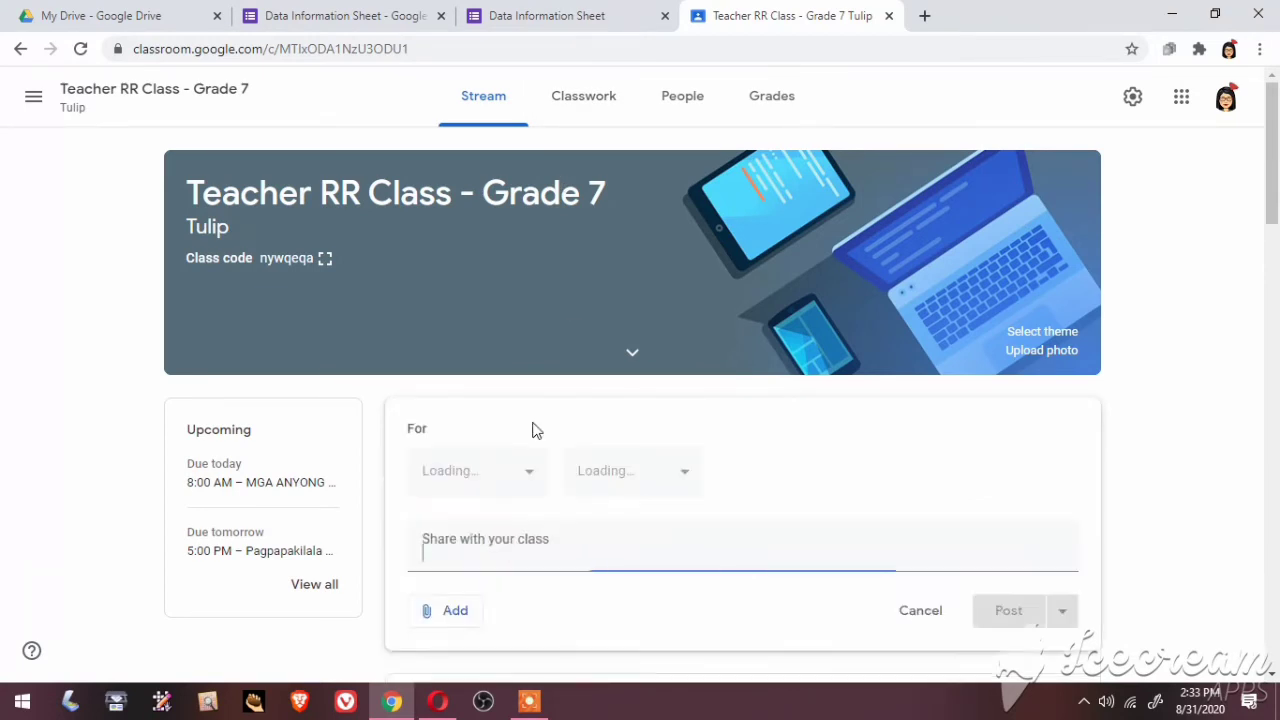
click(1273, 674)
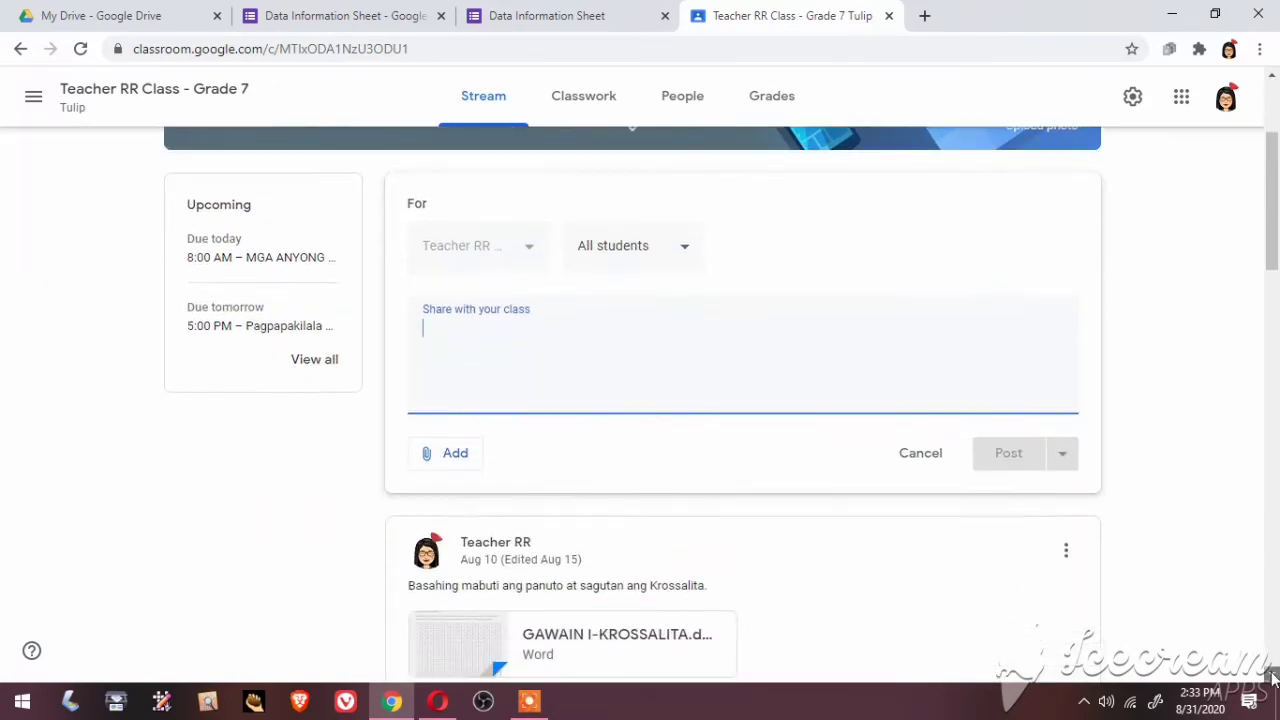
click(1273, 676)
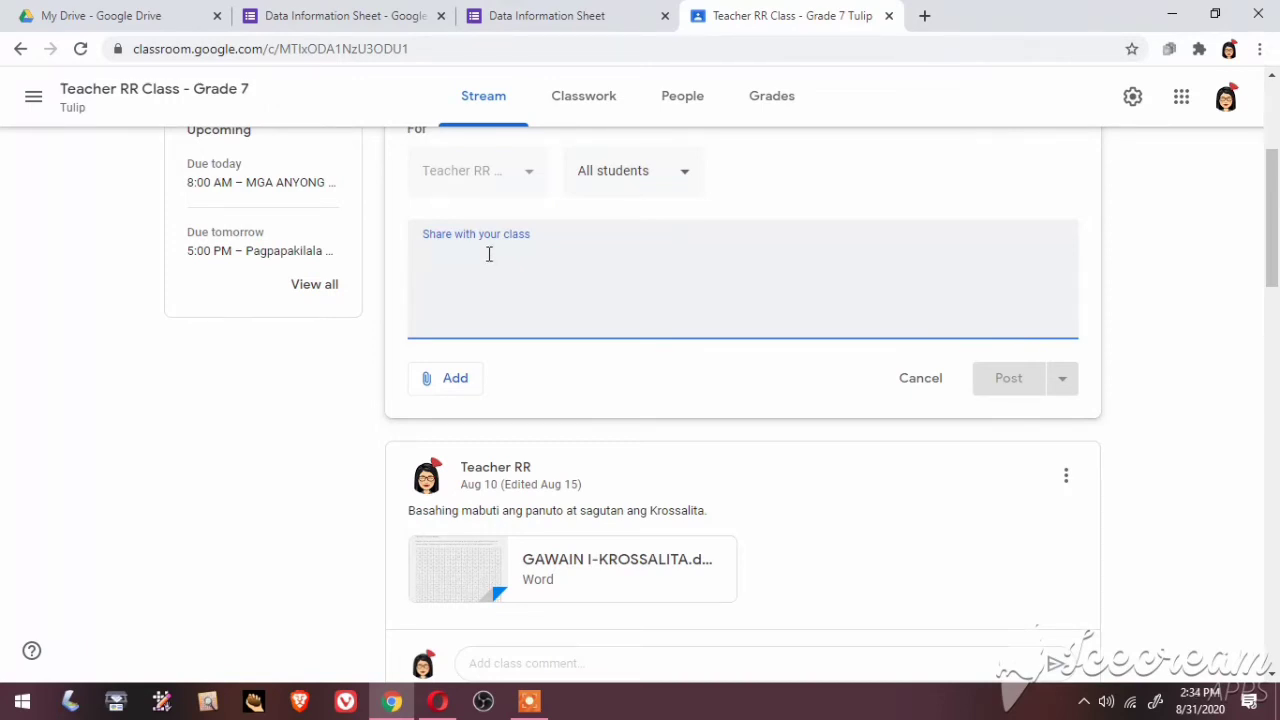
text(Goo)
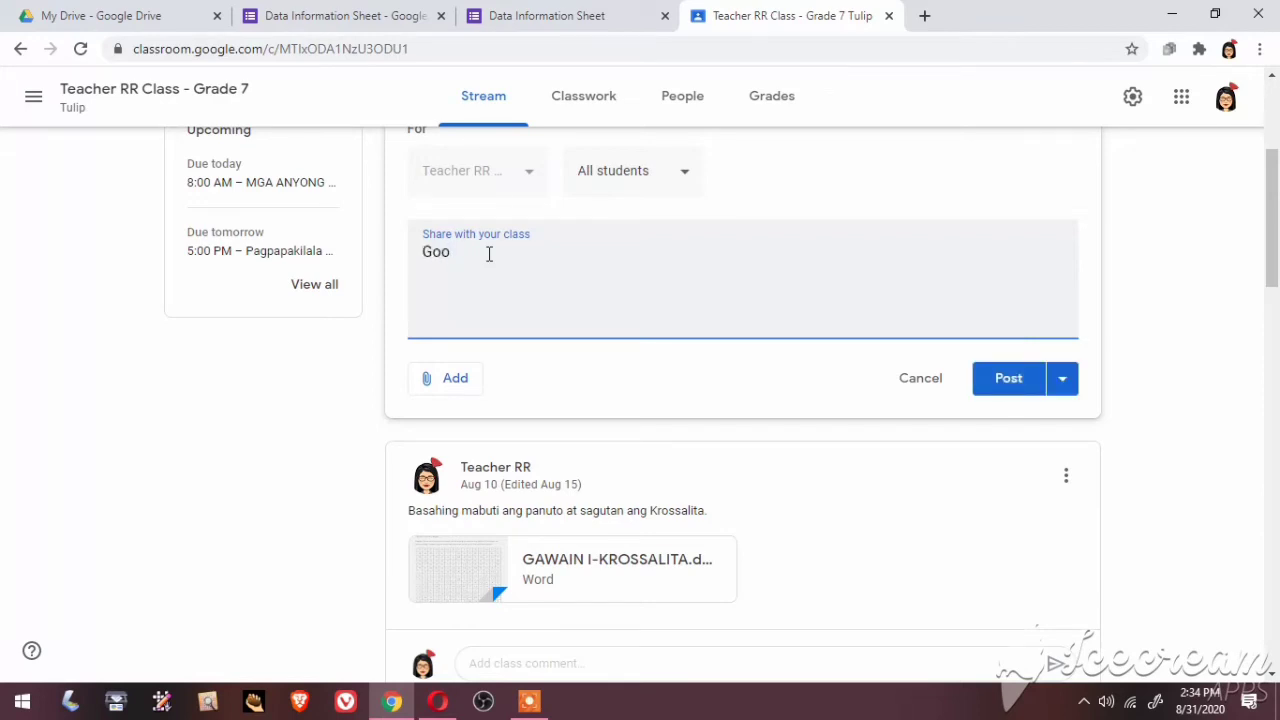
text(d Morning Class! Please )
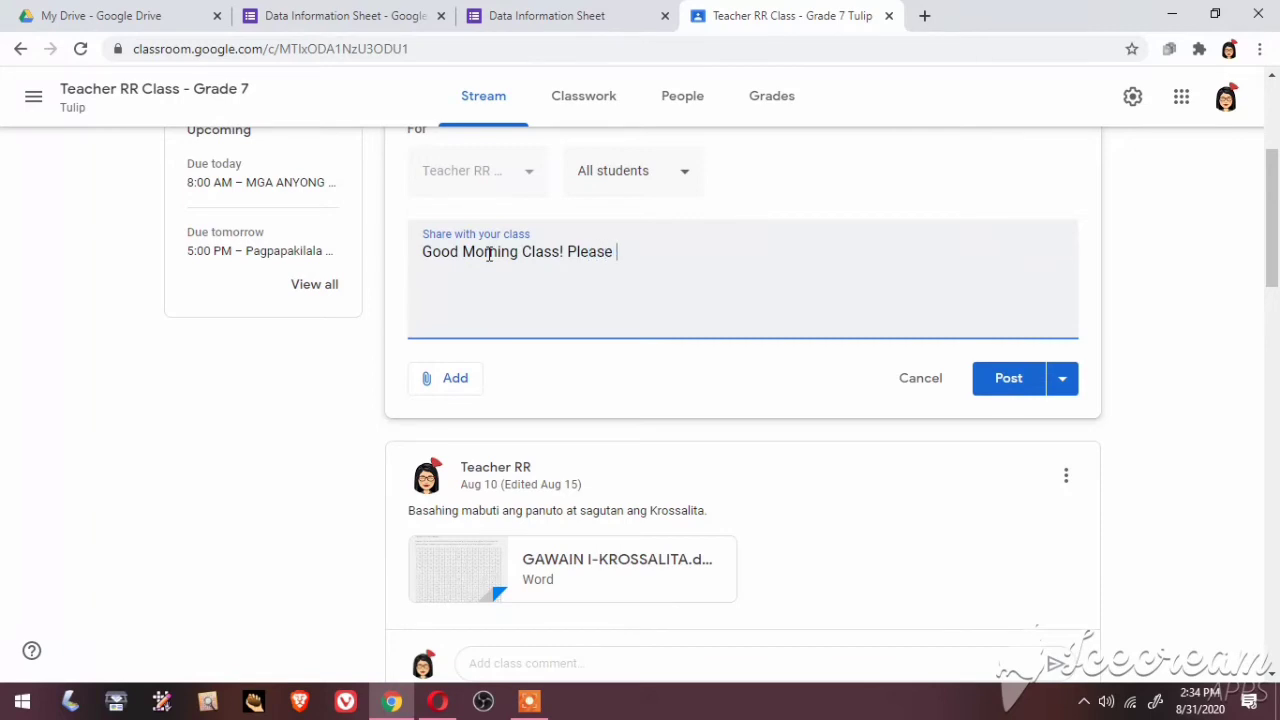
text(fill out the Data )
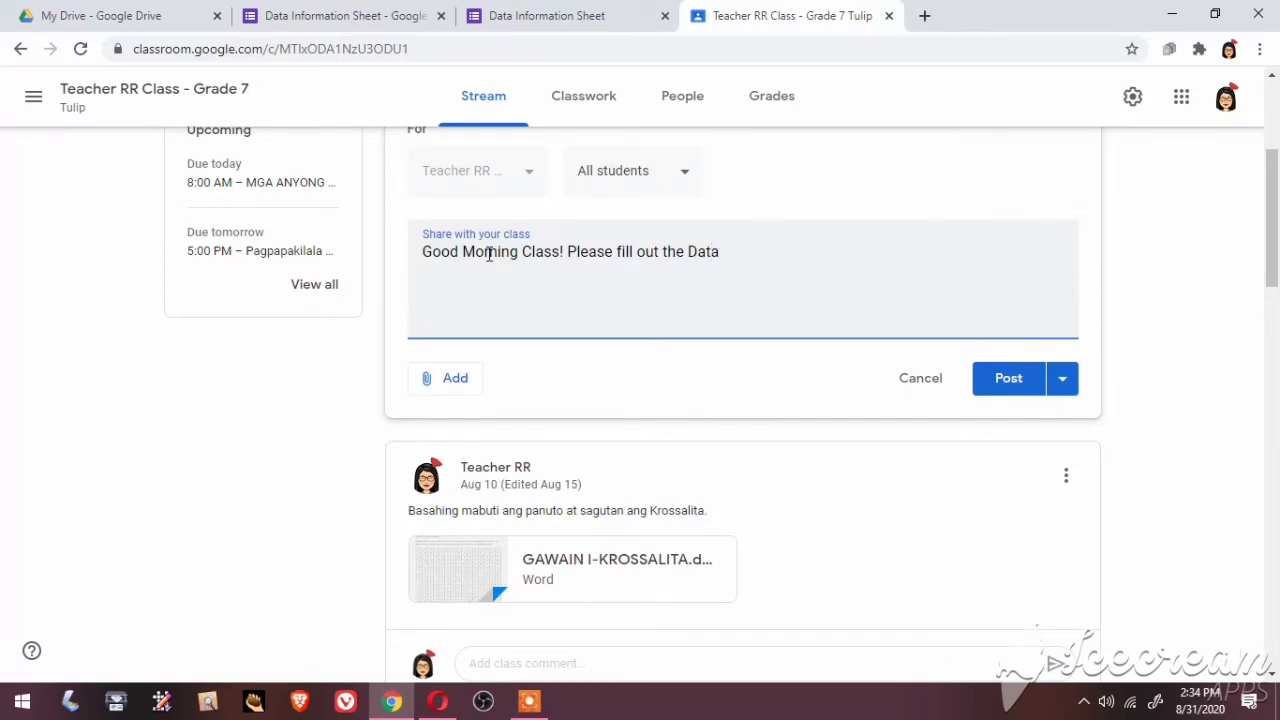
text(Information Sheet)
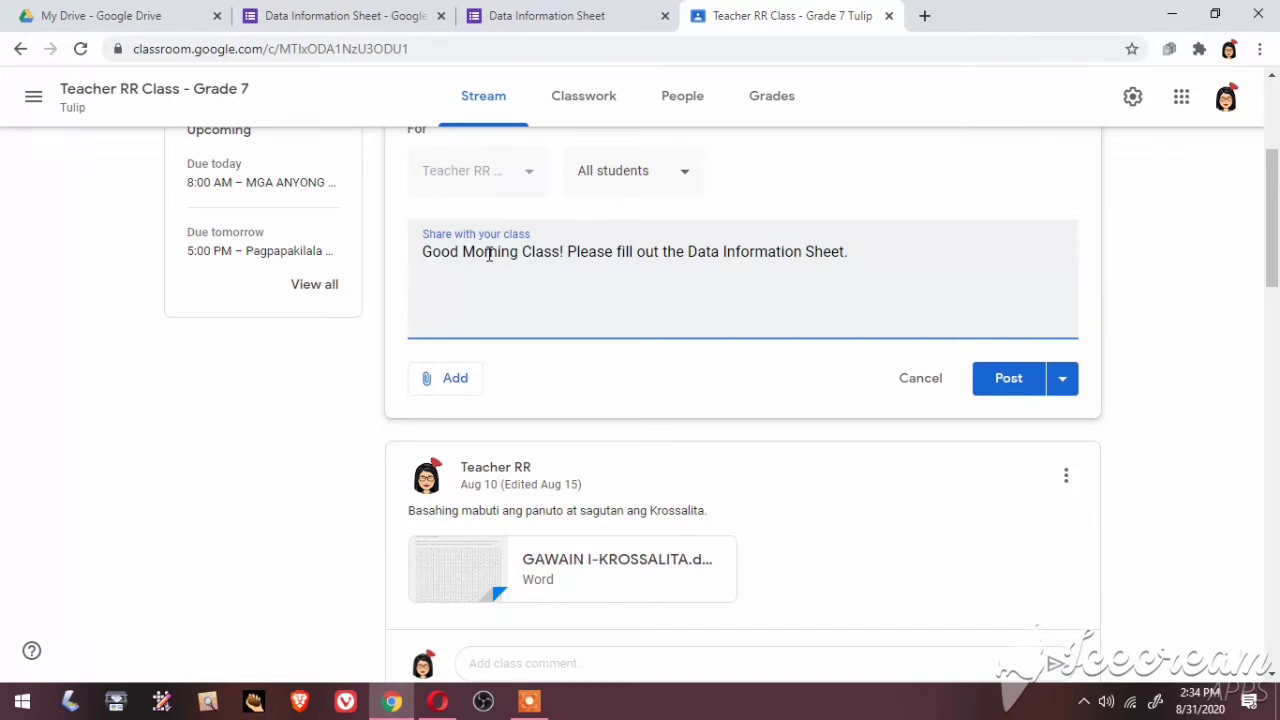
text(.)
click(450, 382)
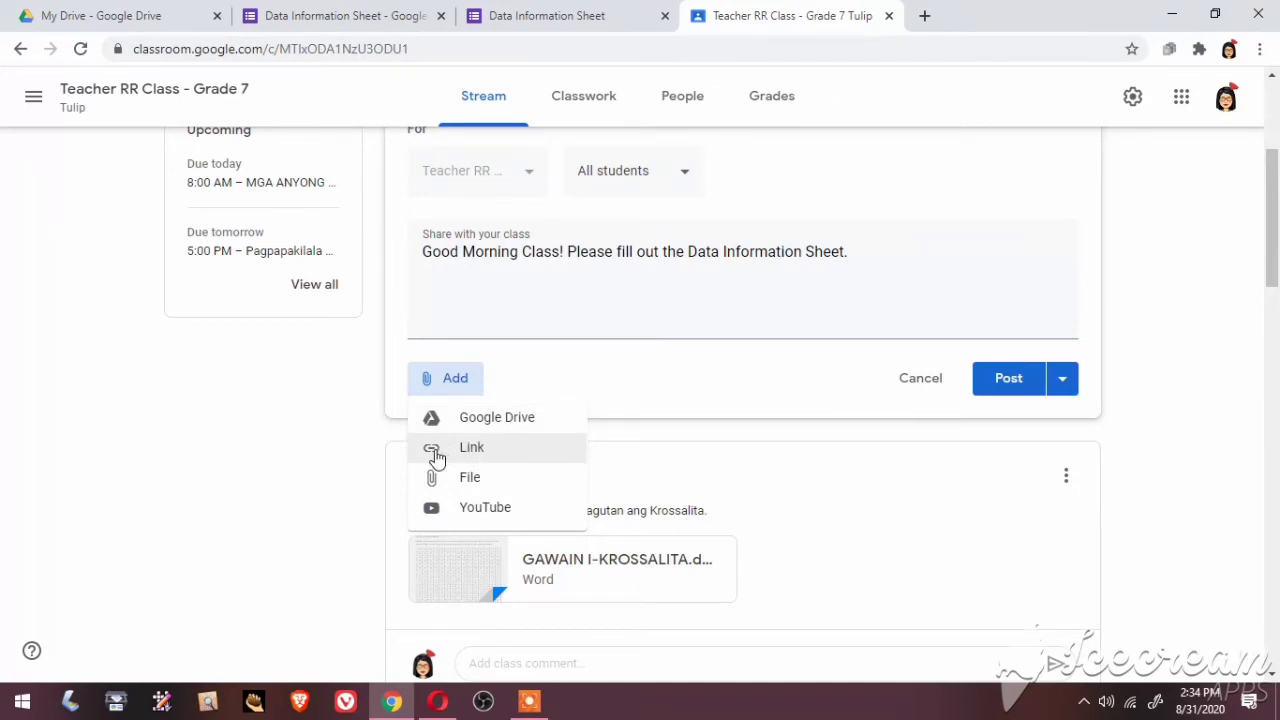
Attach the form's pasted forms.gle link to the announcement
click(436, 452)
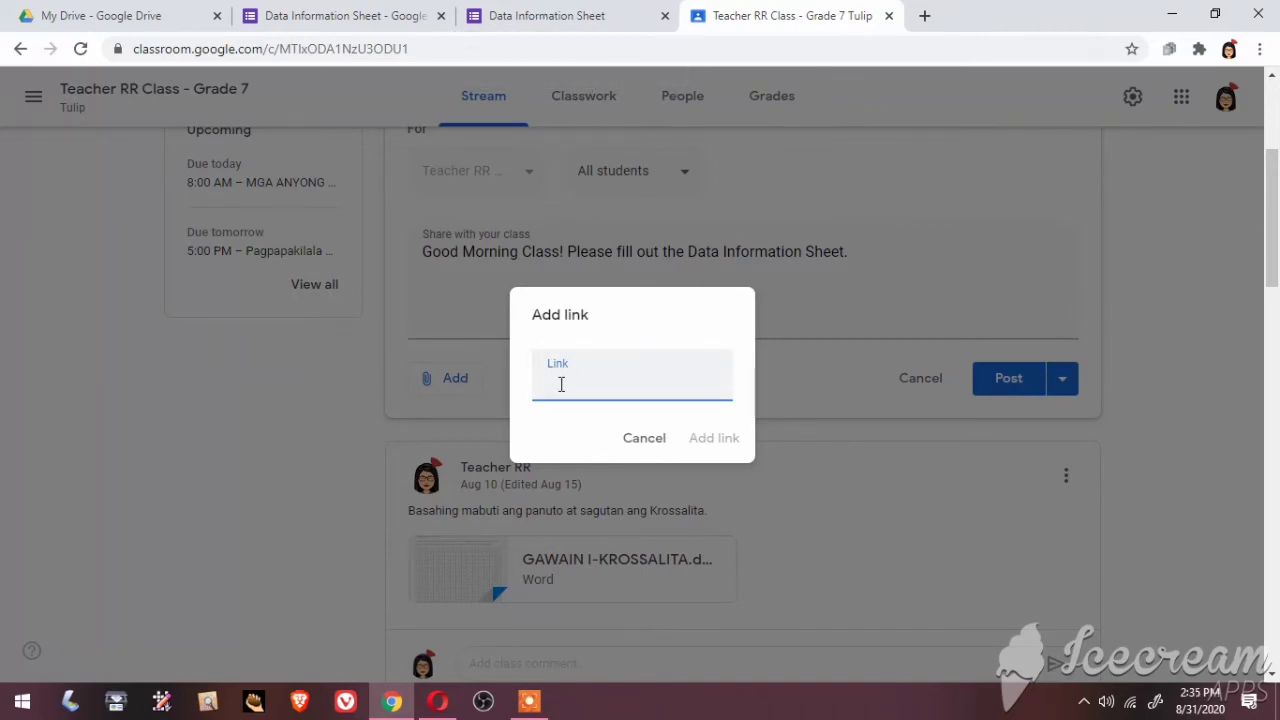
key(ctrl+v)
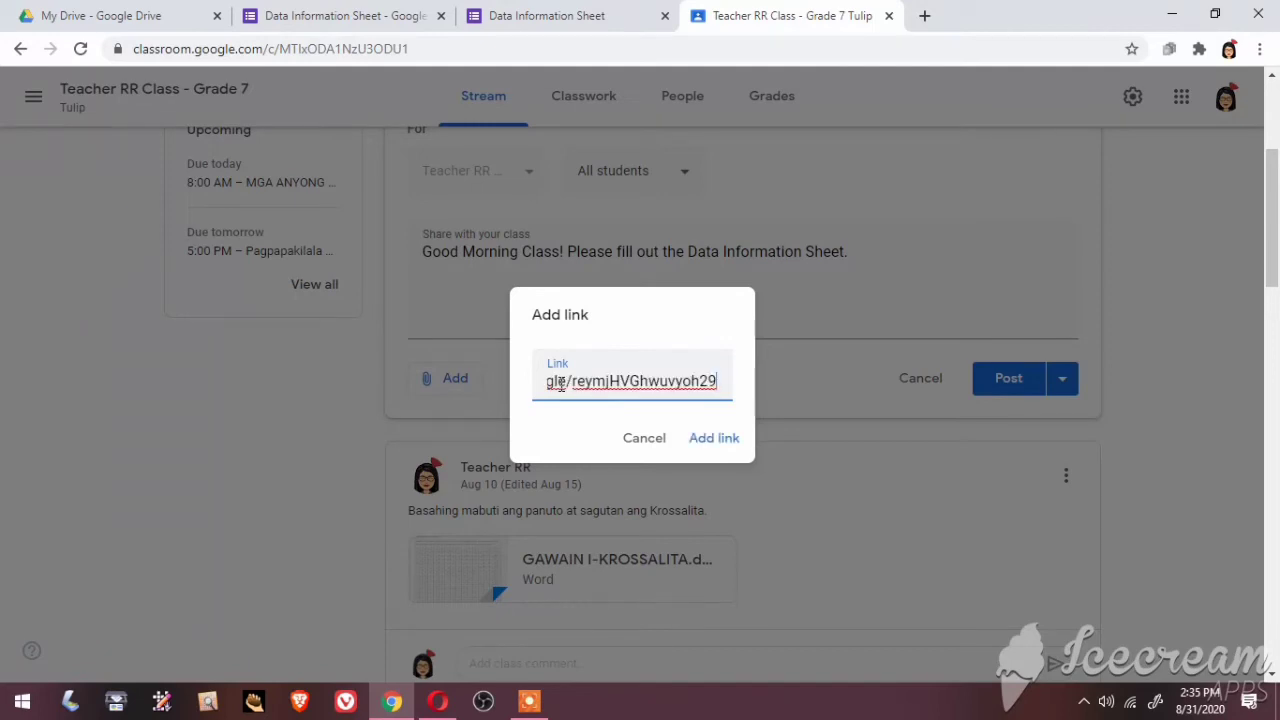
click(714, 440)
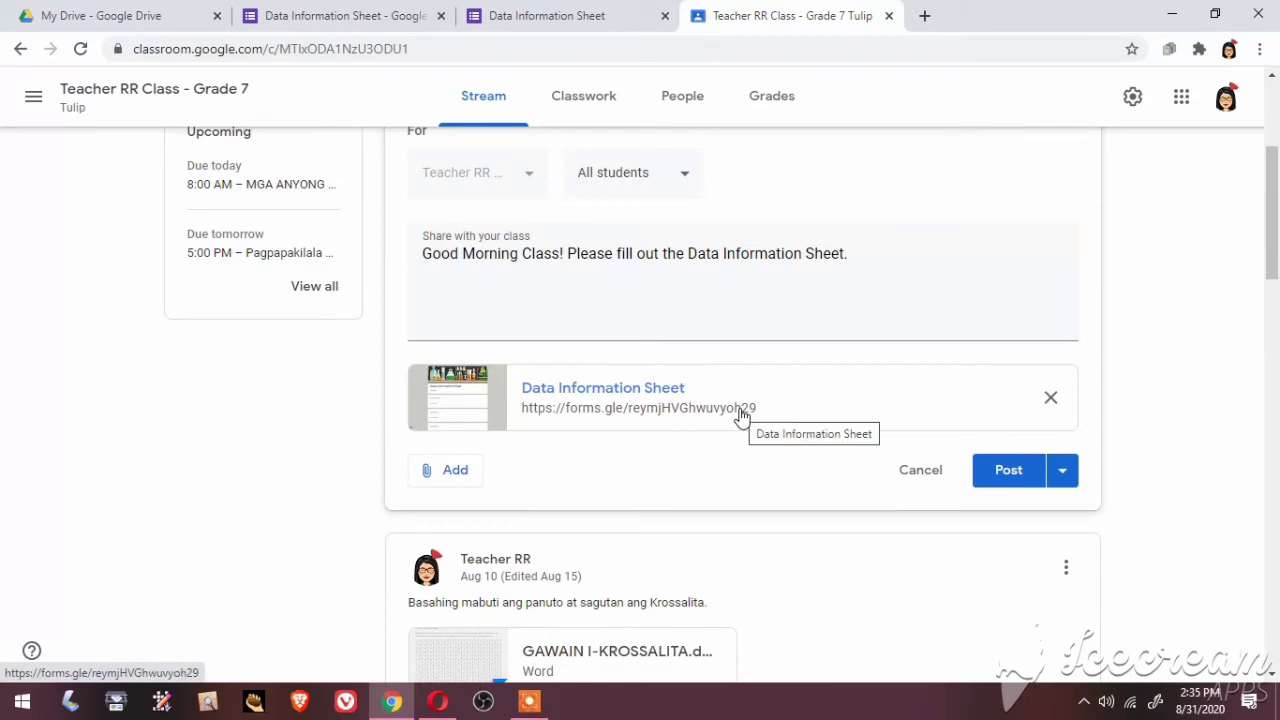
Check the form's share link in the Forms tabs, then open the Post options
click(527, 15)
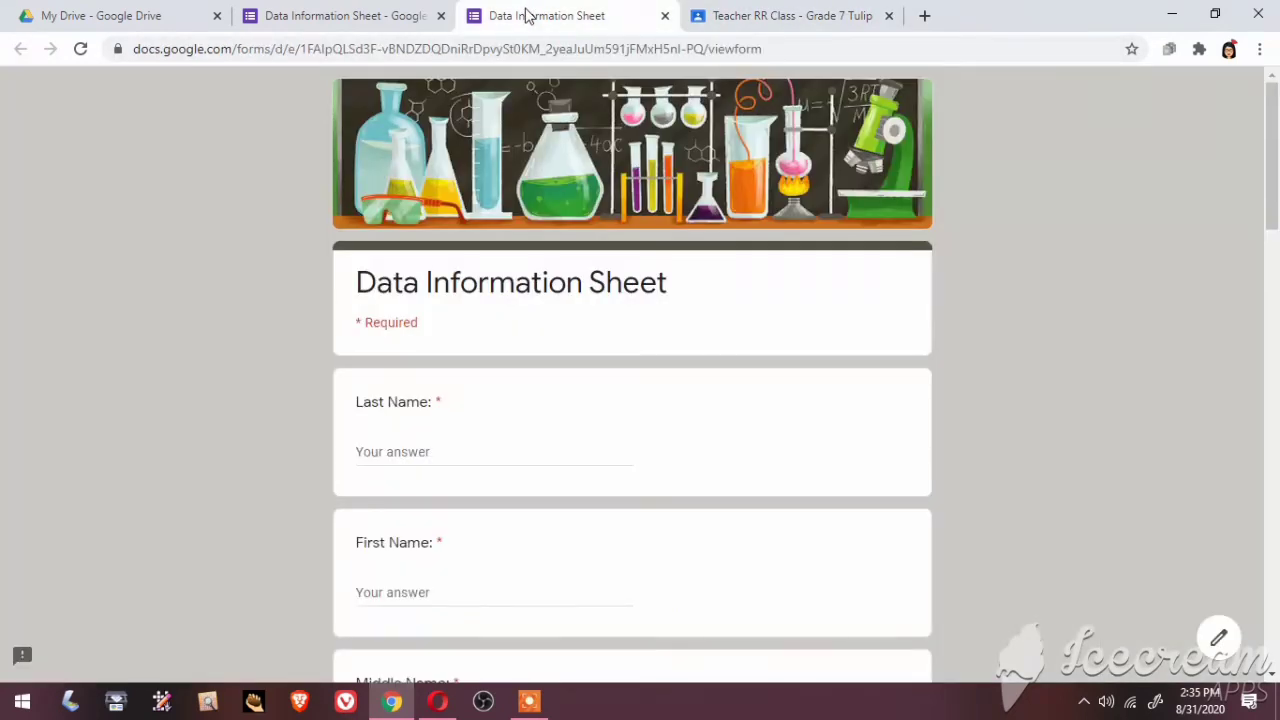
click(394, 15)
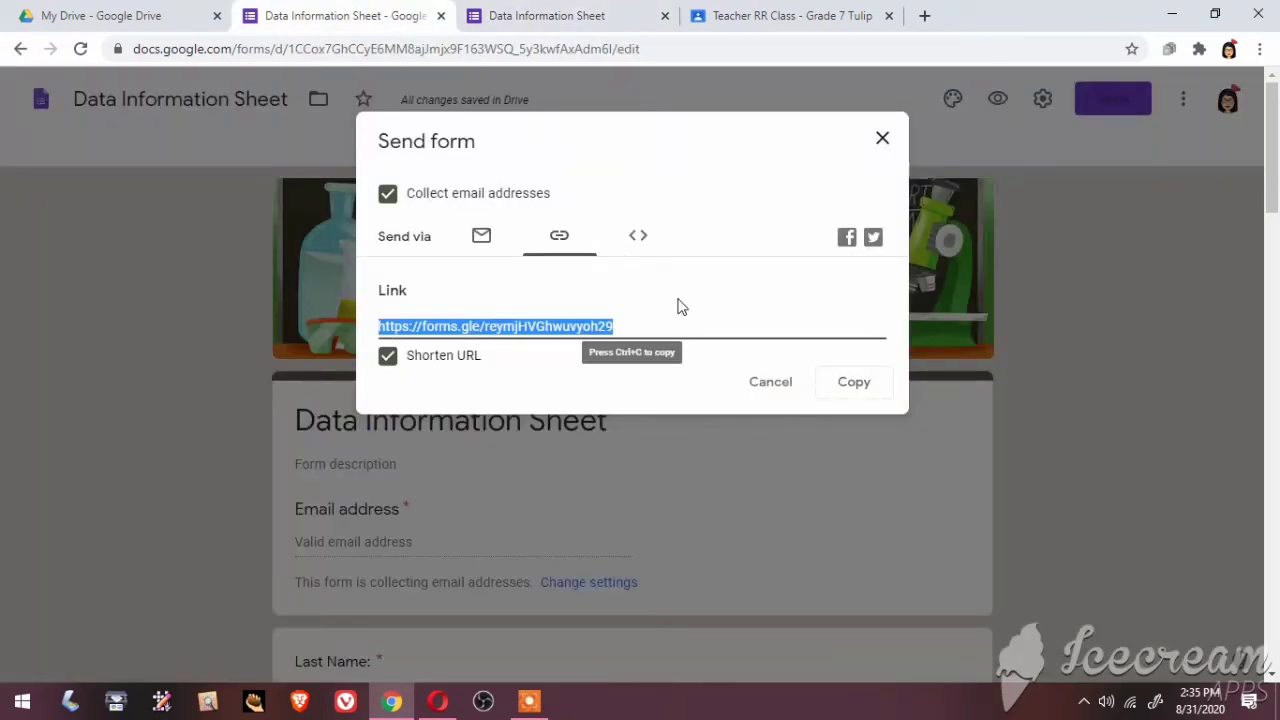
click(768, 14)
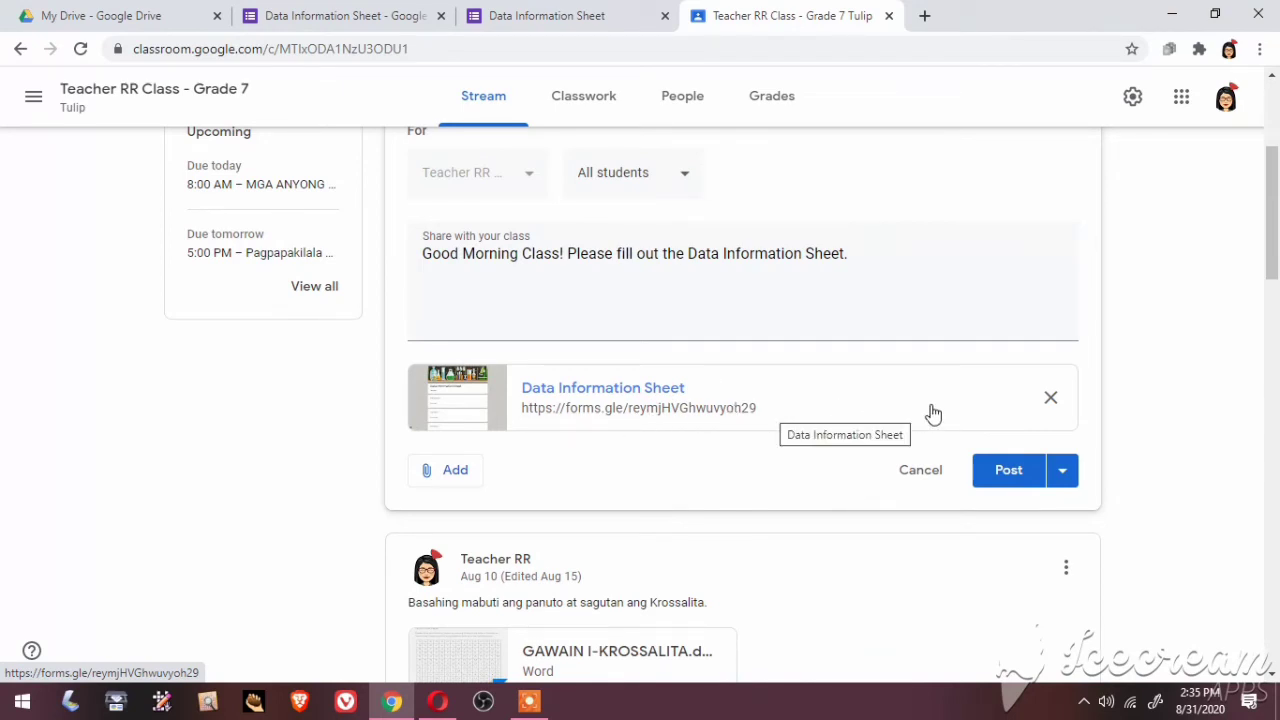
click(1063, 471)
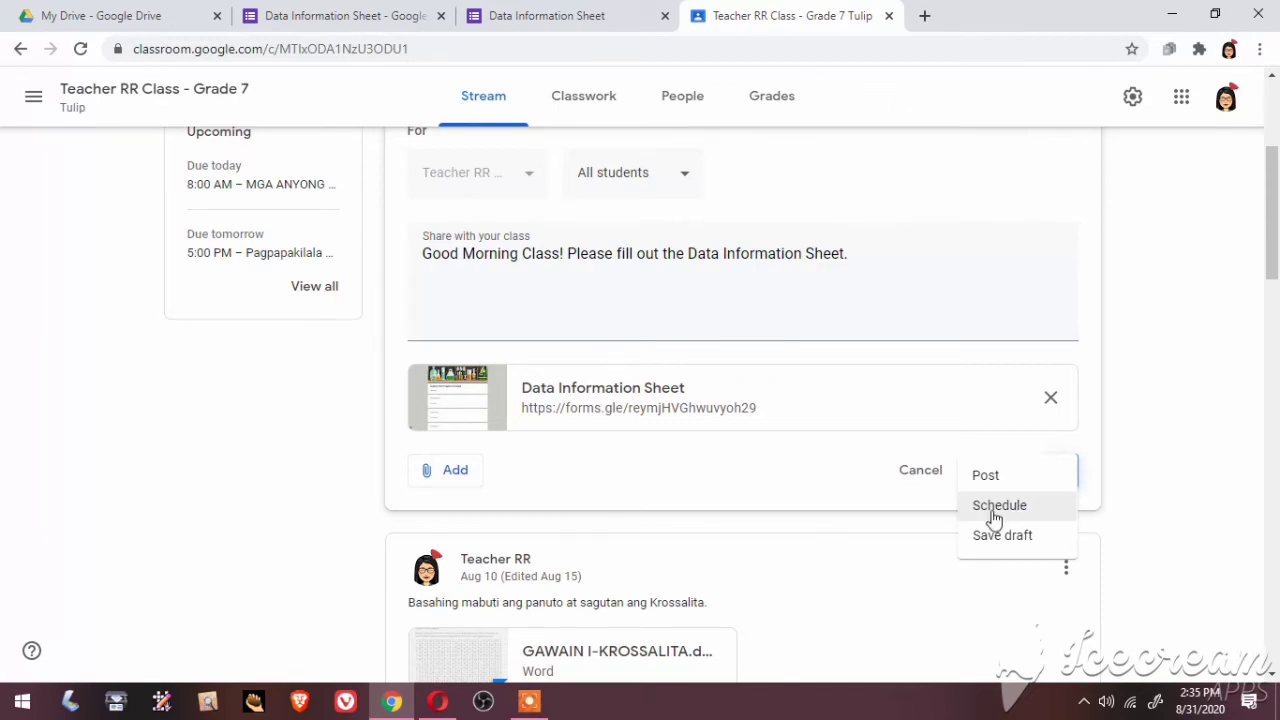
Schedule the announcement to post on Sep 3, 2020 at 8:00 AM
click(994, 519)
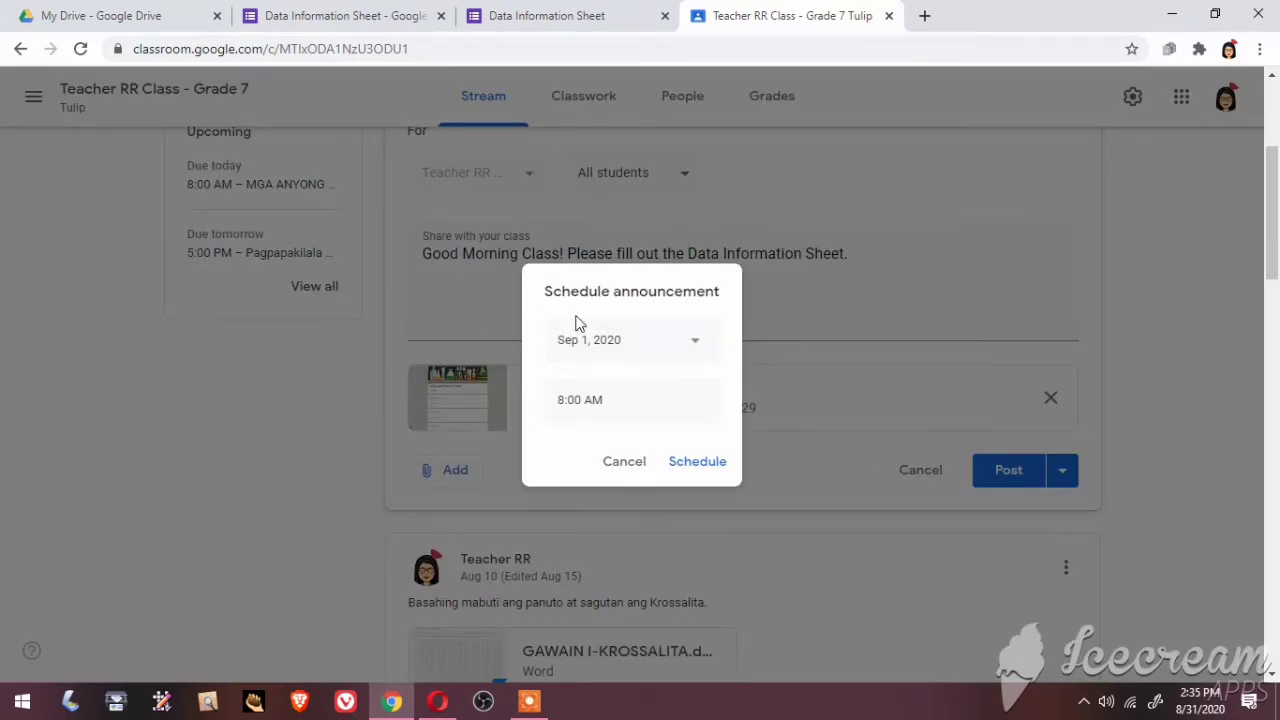
click(698, 343)
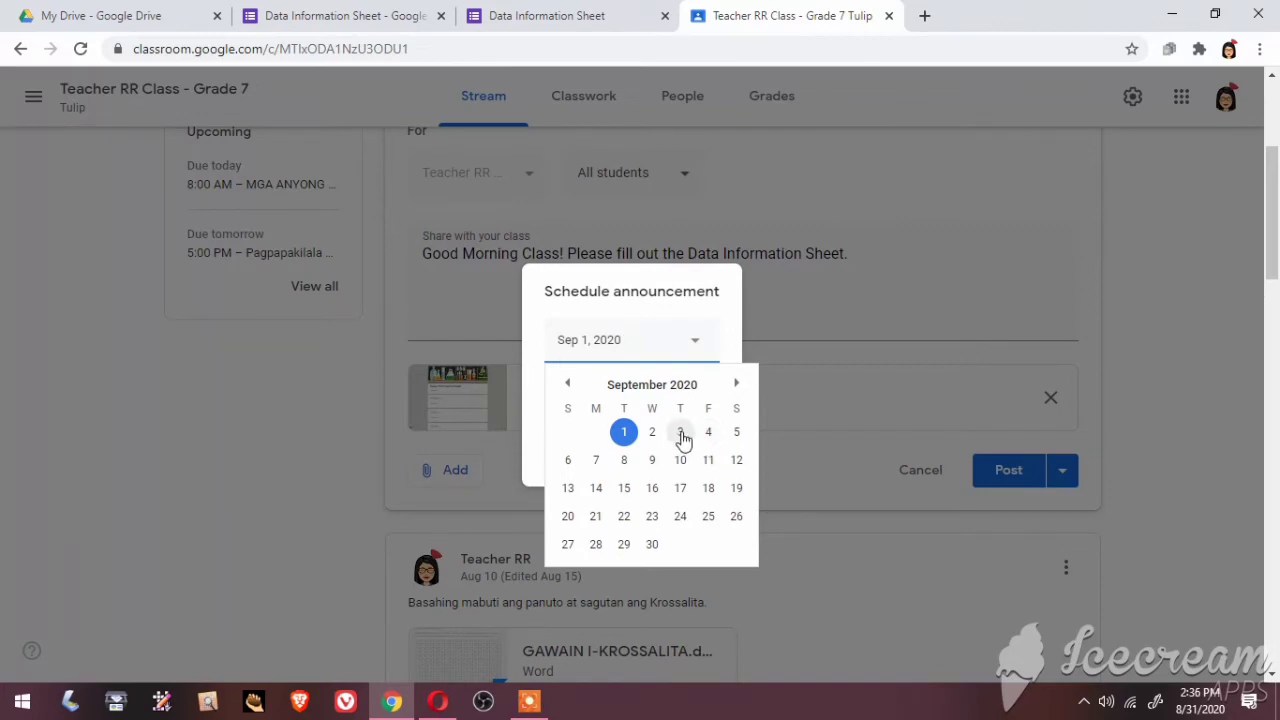
click(681, 433)
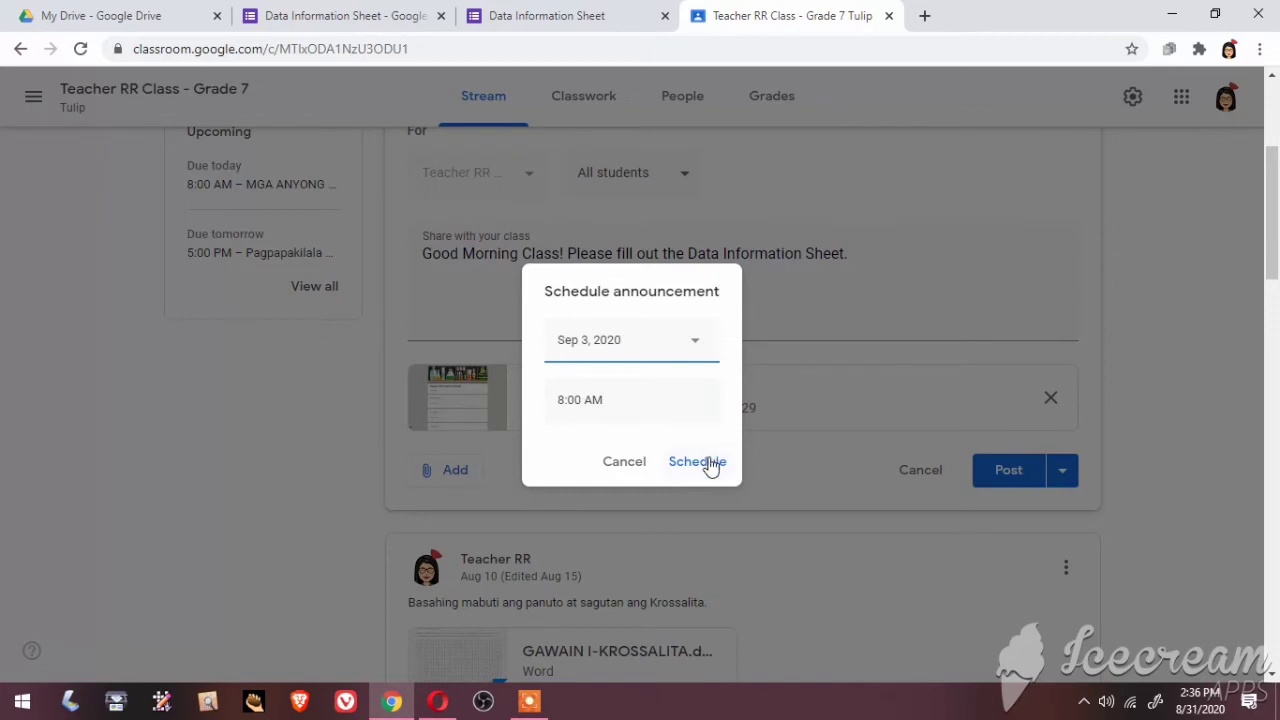
click(697, 462)
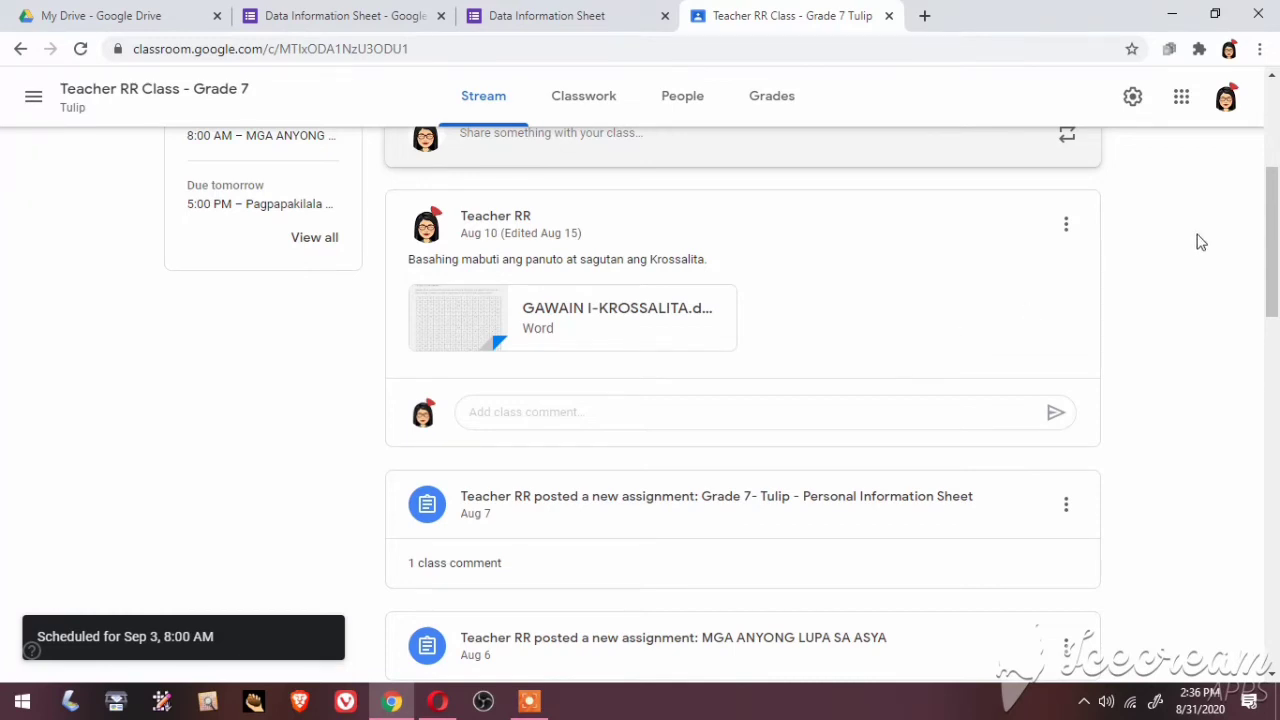
drag(1275, 192, 1275, 108)
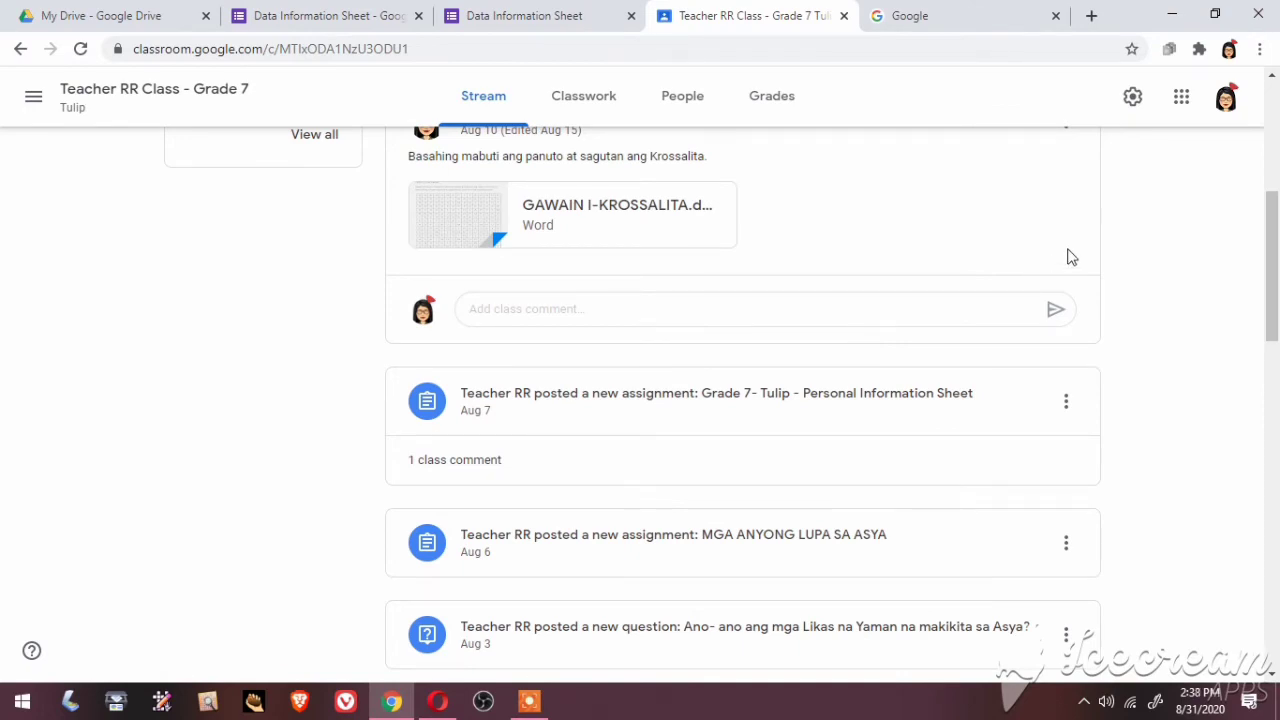
Open Google Classroom from the Google apps grid on the Google homepage
click(951, 27)
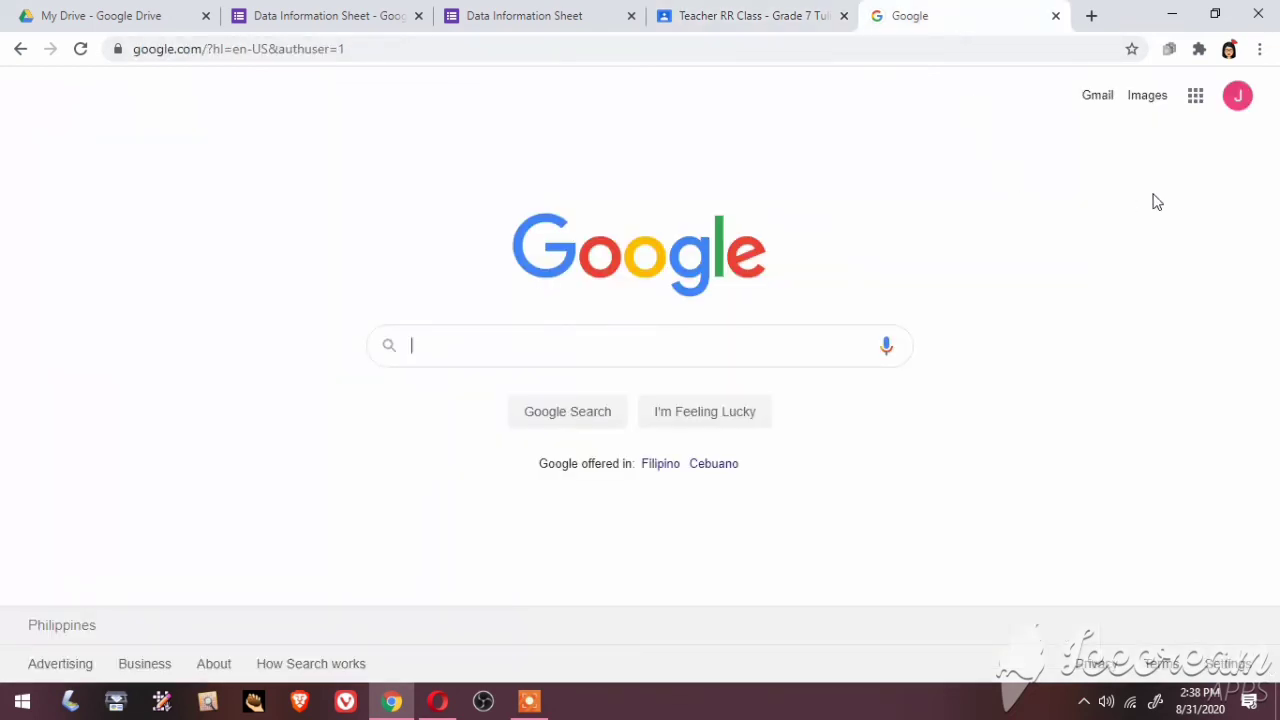
click(1196, 100)
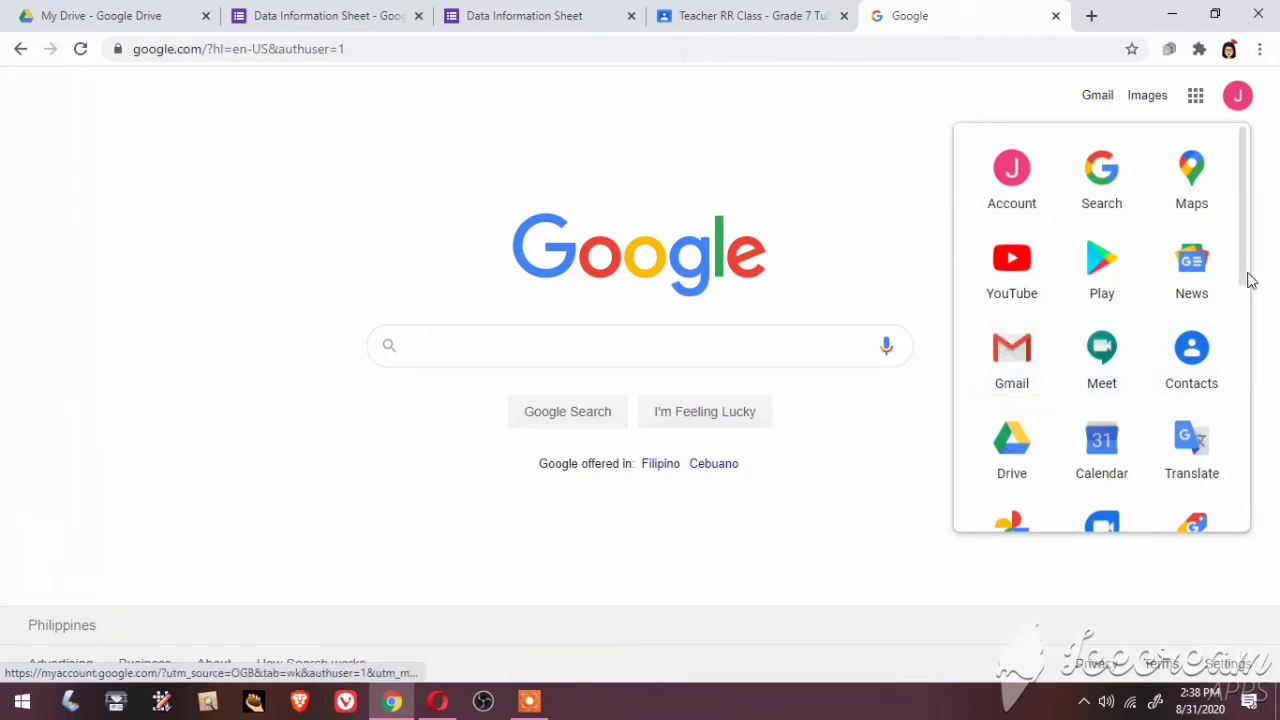
drag(1249, 277, 1241, 477)
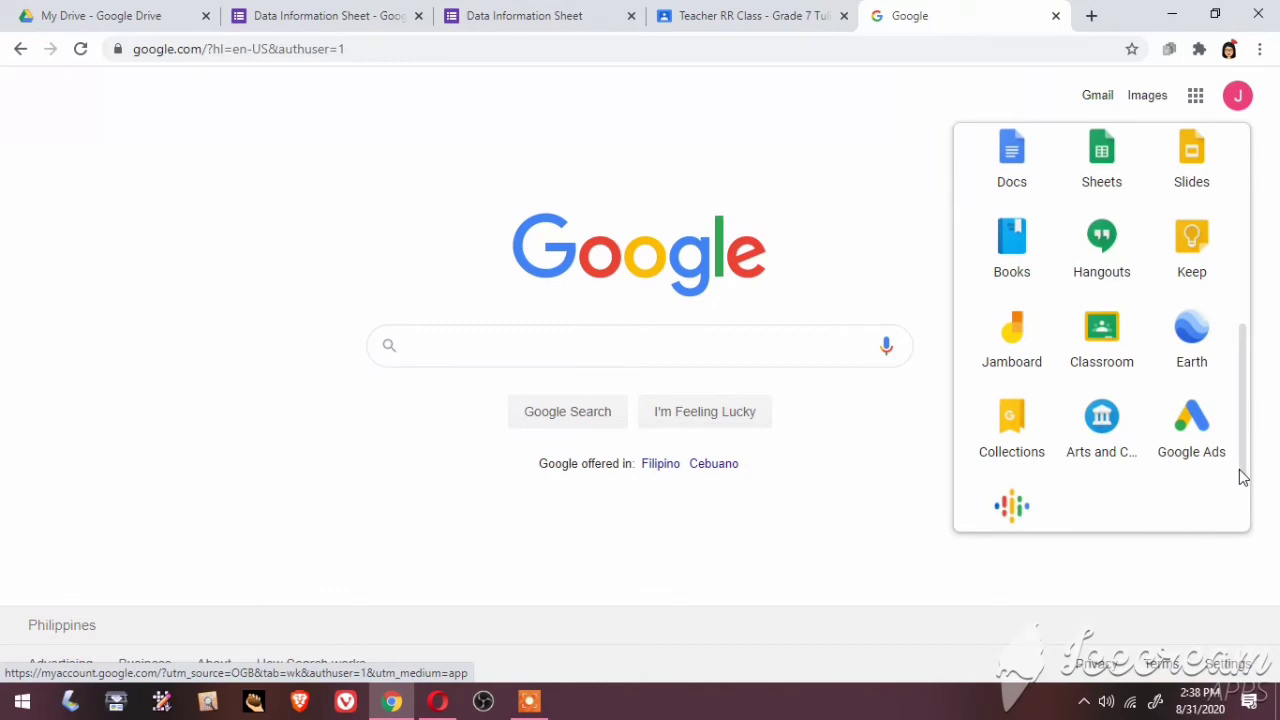
click(1099, 352)
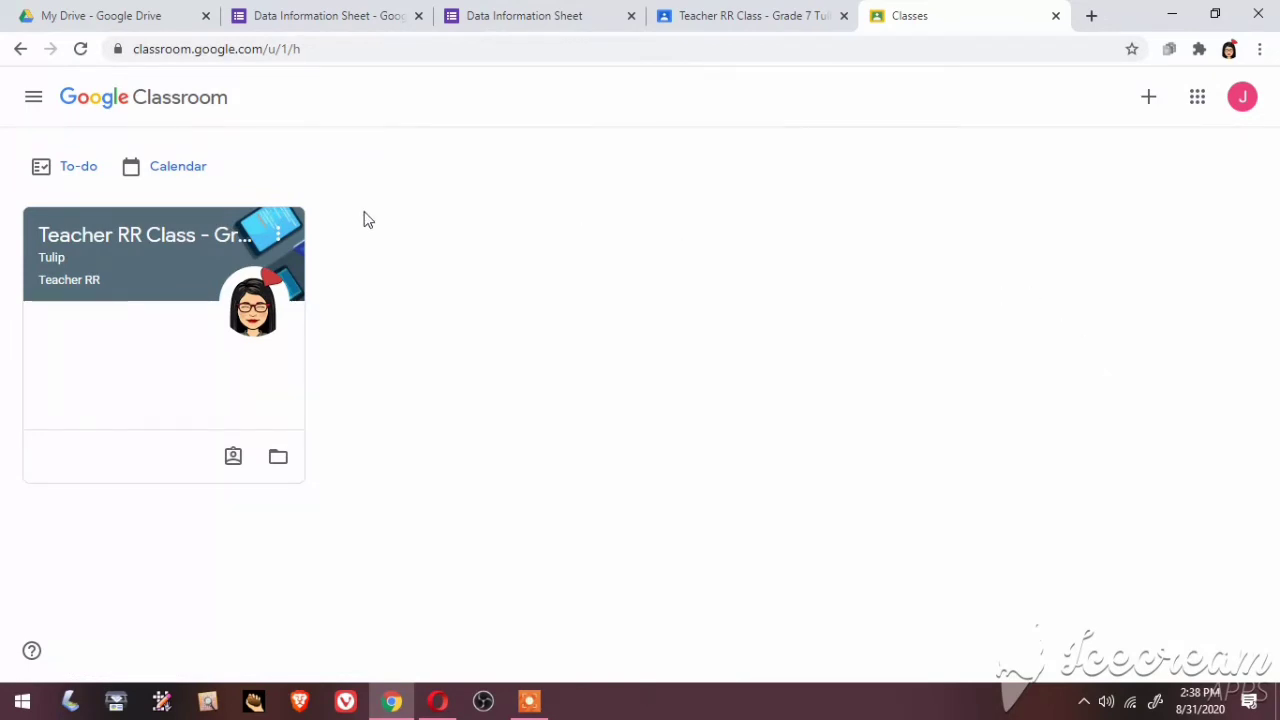
Open the Teacher RR Class - Grade 7 Tulip class and scroll down its stream
click(198, 243)
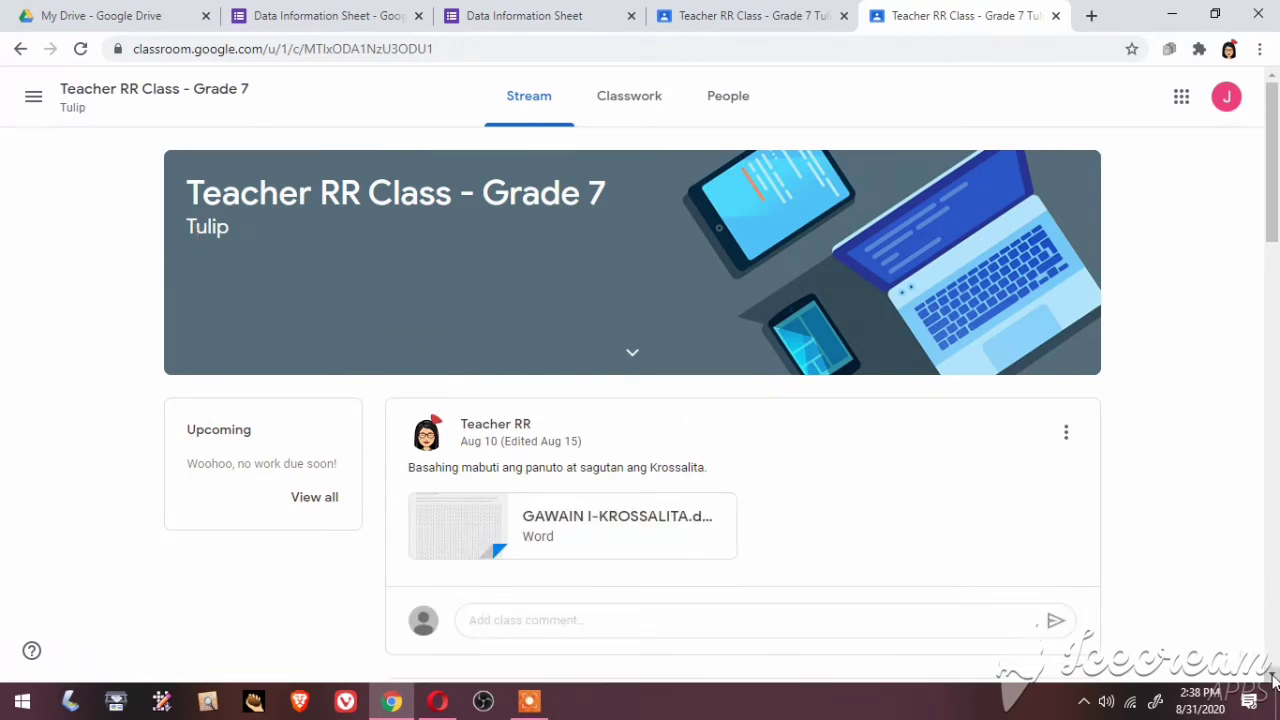
scroll(1273, 677, down, 2)
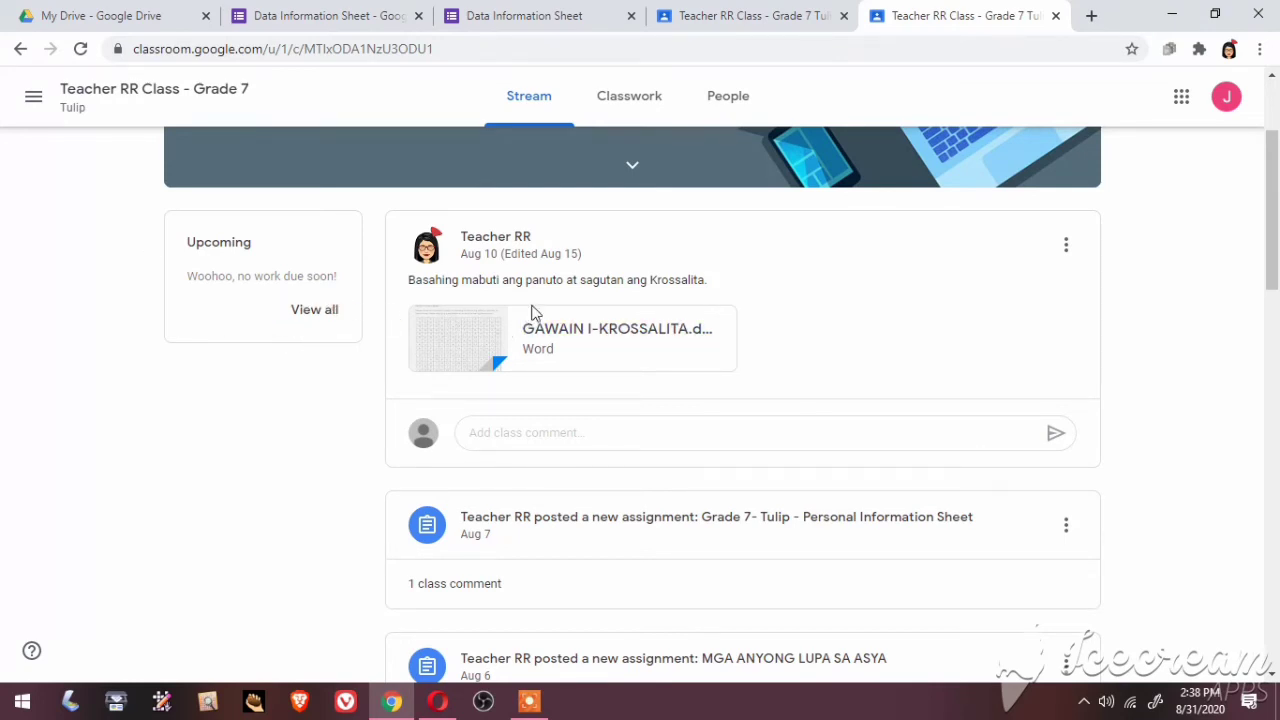
In the teacher's tab, review then collapse saved announcements and start a new announcement
click(720, 18)
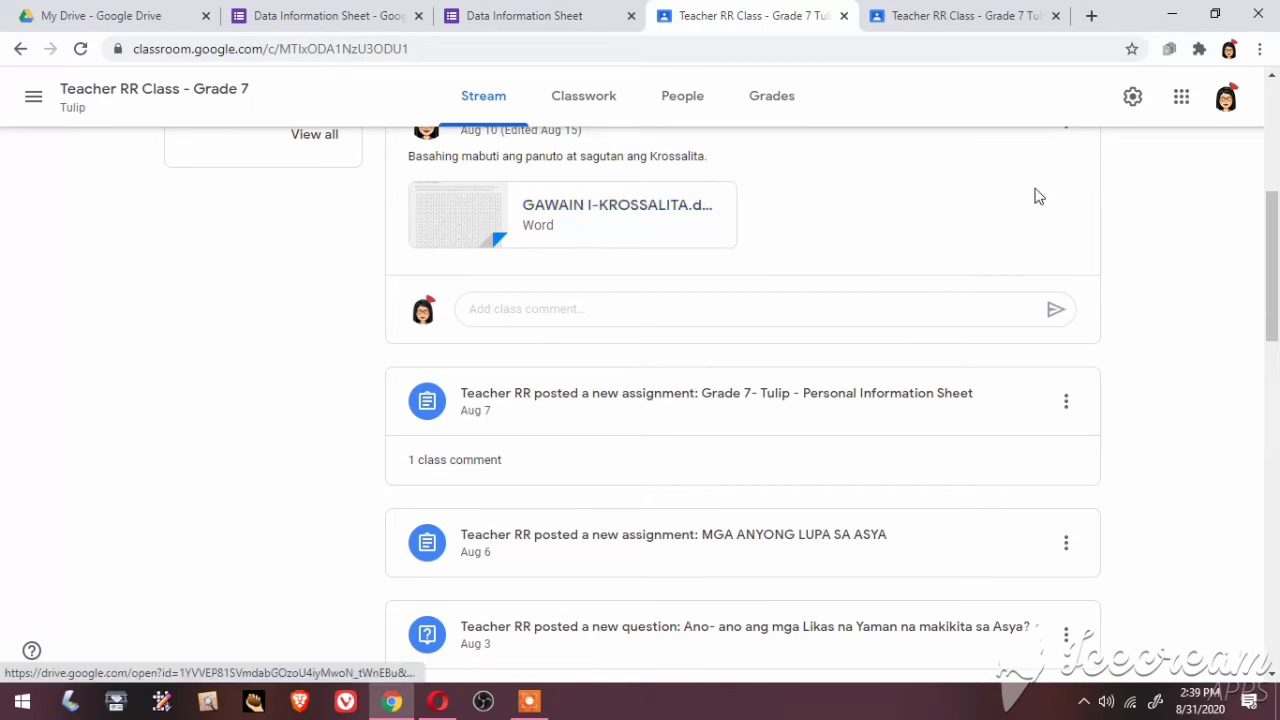
scroll(1270, 86, up, 3)
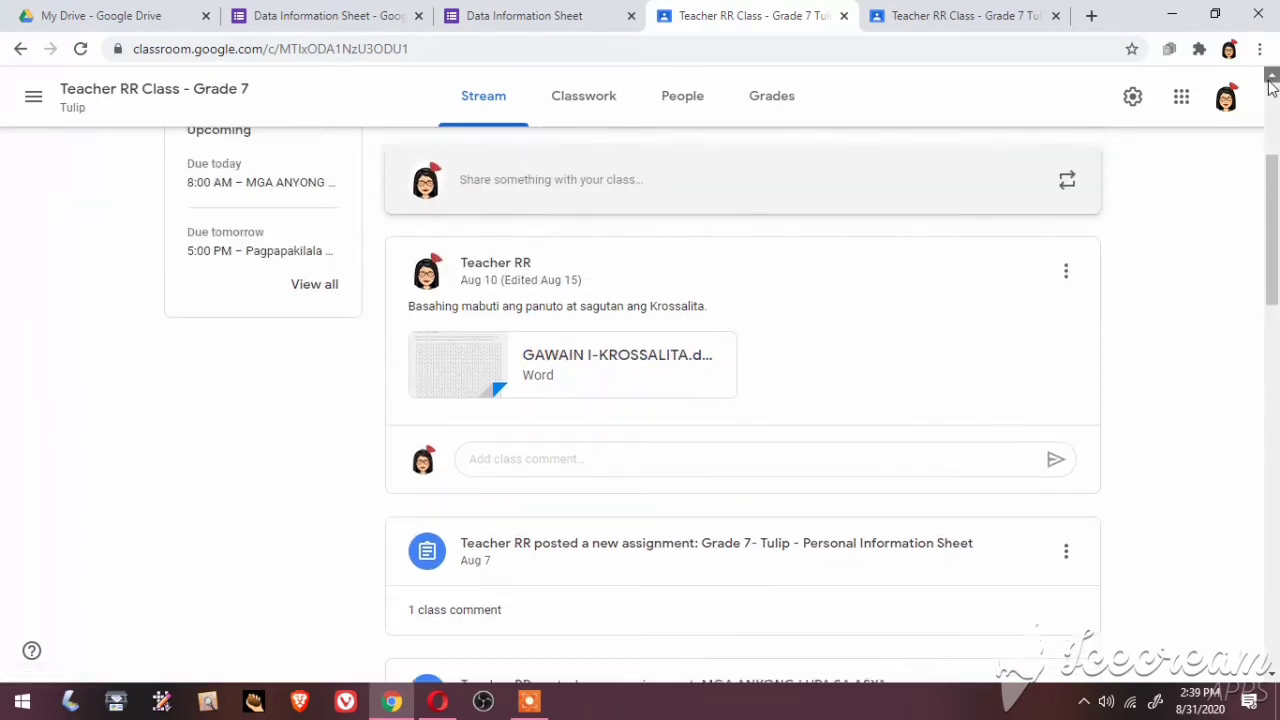
scroll(1270, 86, up, 2)
click(1067, 372)
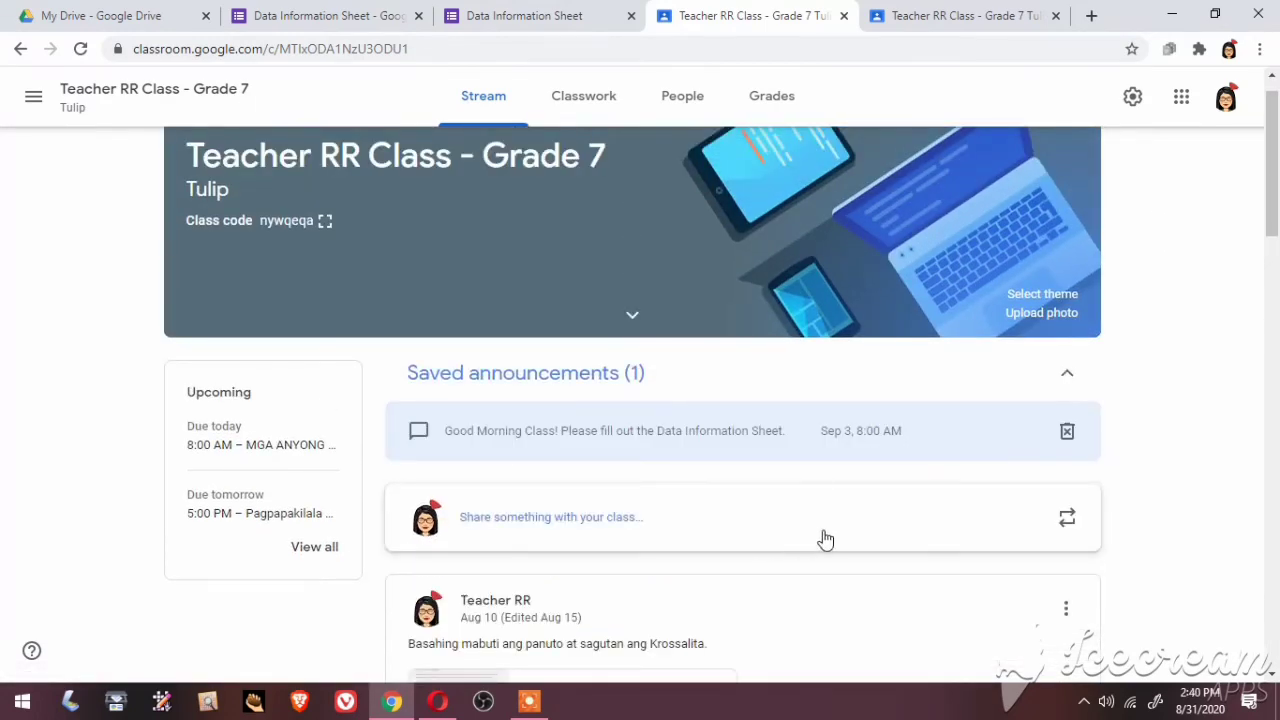
click(1276, 480)
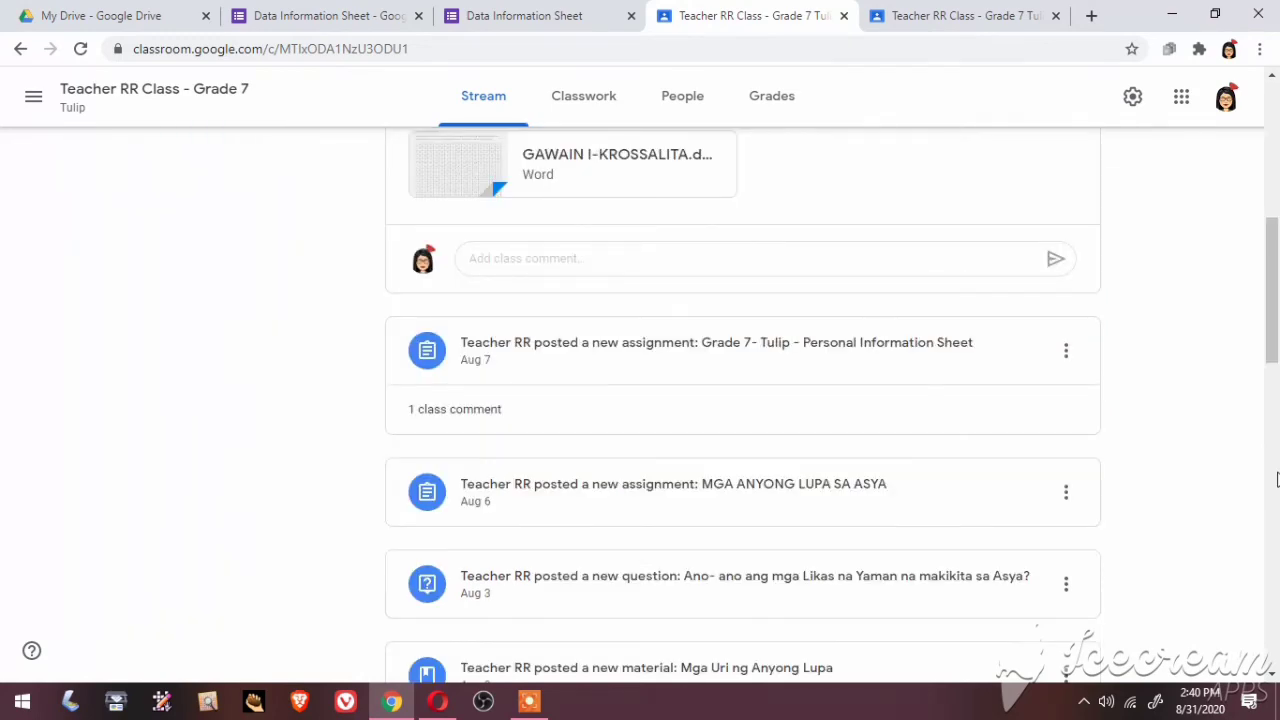
click(1273, 94)
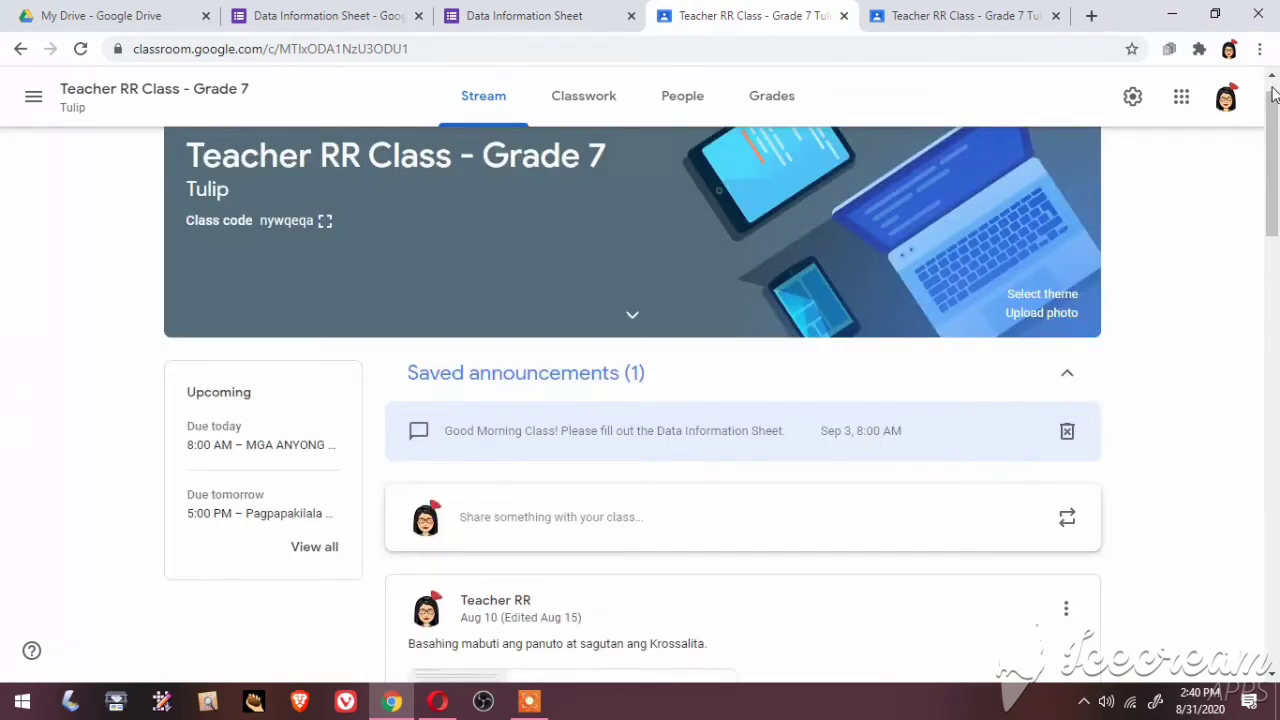
click(1063, 378)
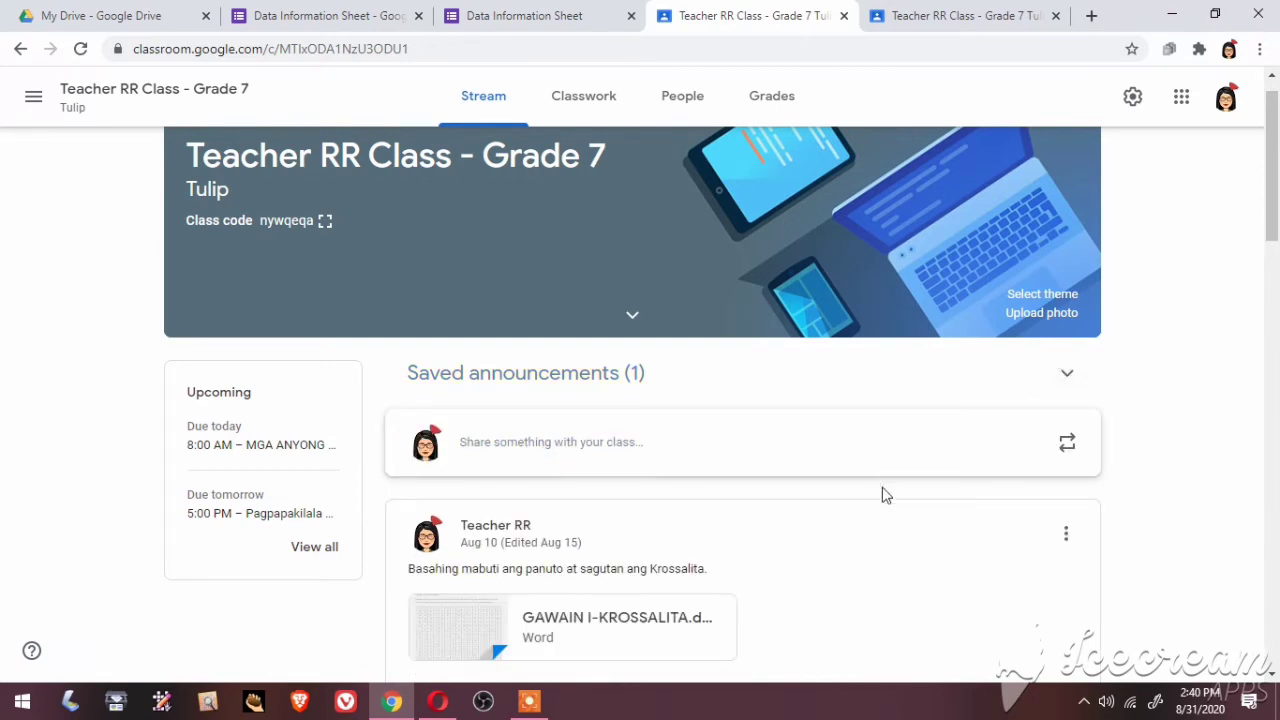
click(545, 461)
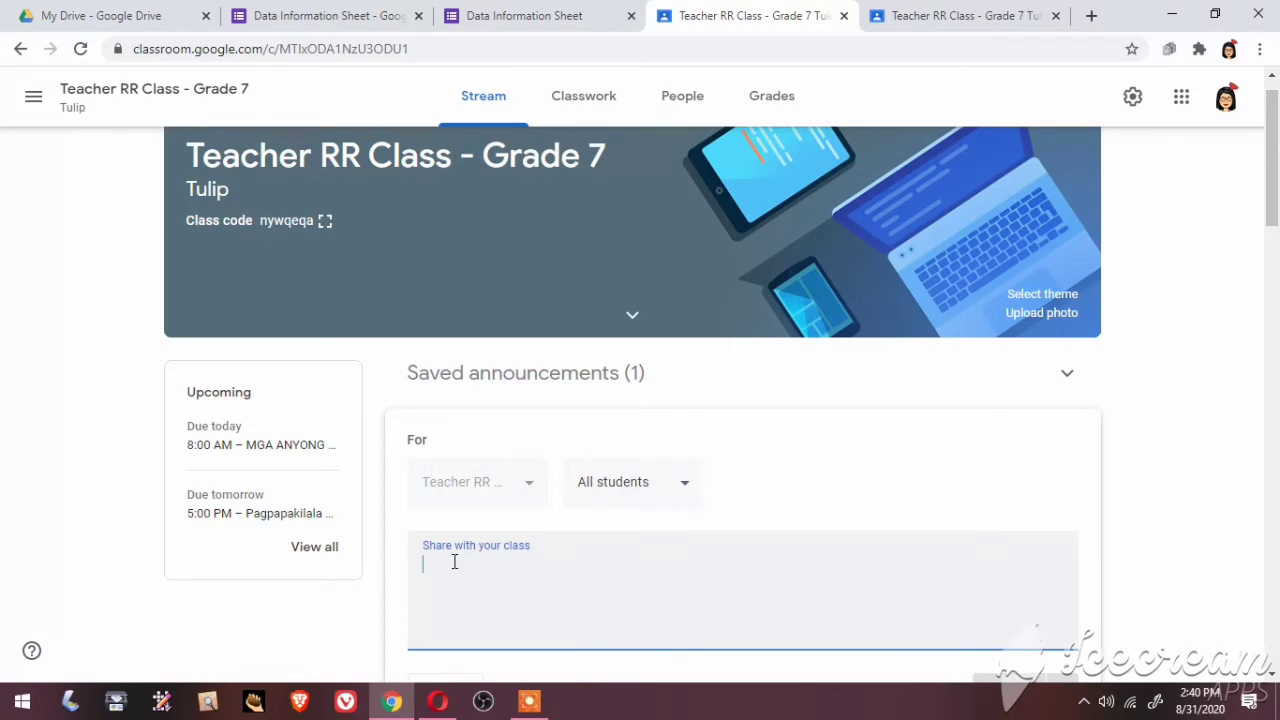
Type the message 'Please fill out the Data Information below.'
text(Please fill out t)
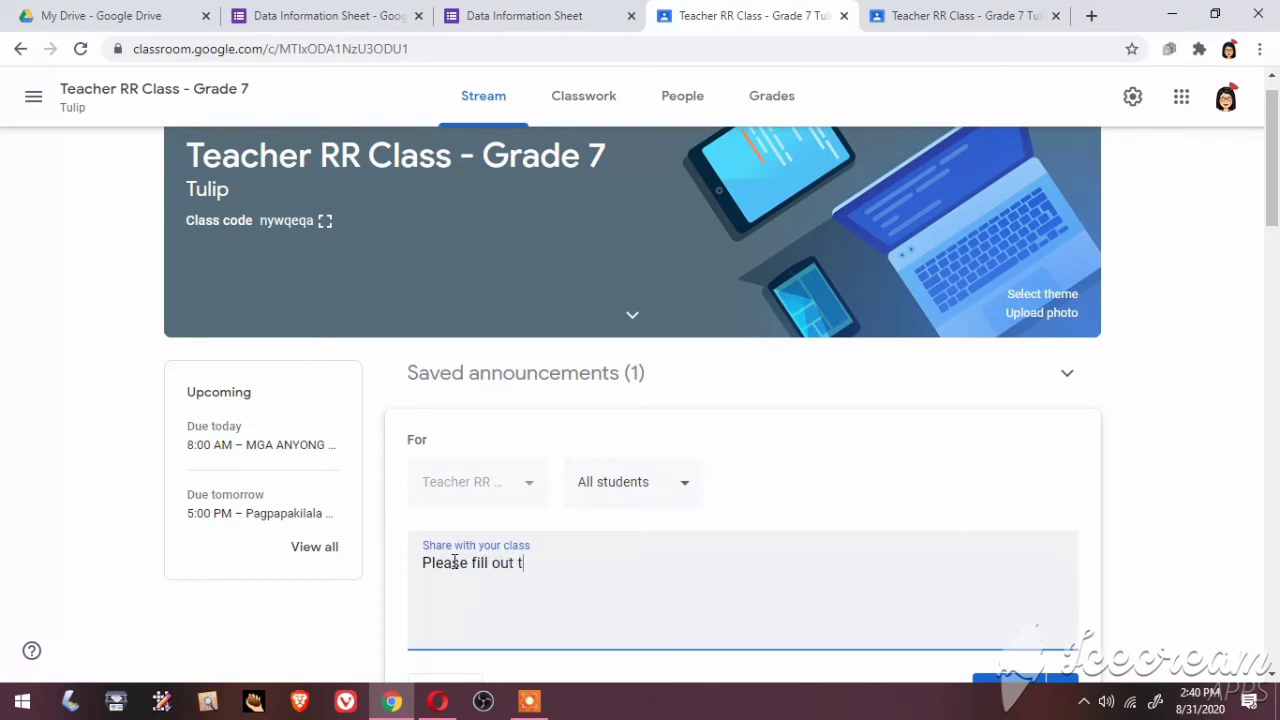
text(he Date )
text(a Infor)
text(mat)
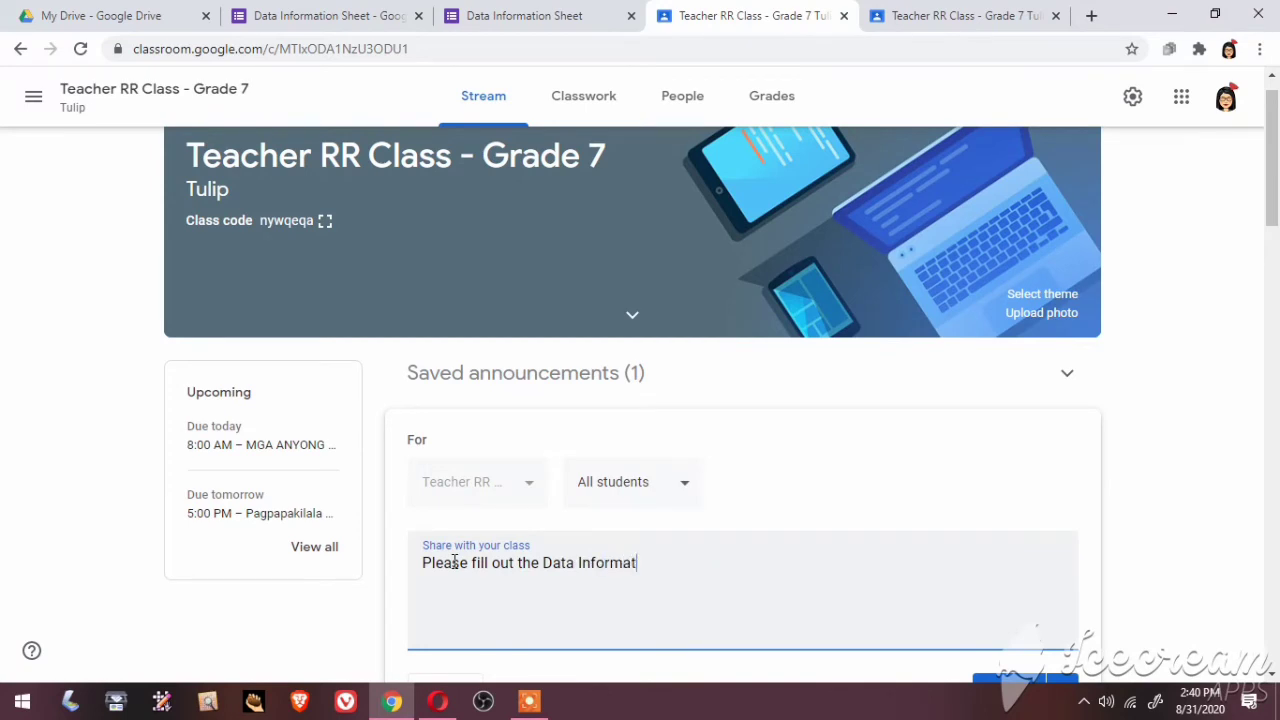
text(ion below.)
click(1273, 677)
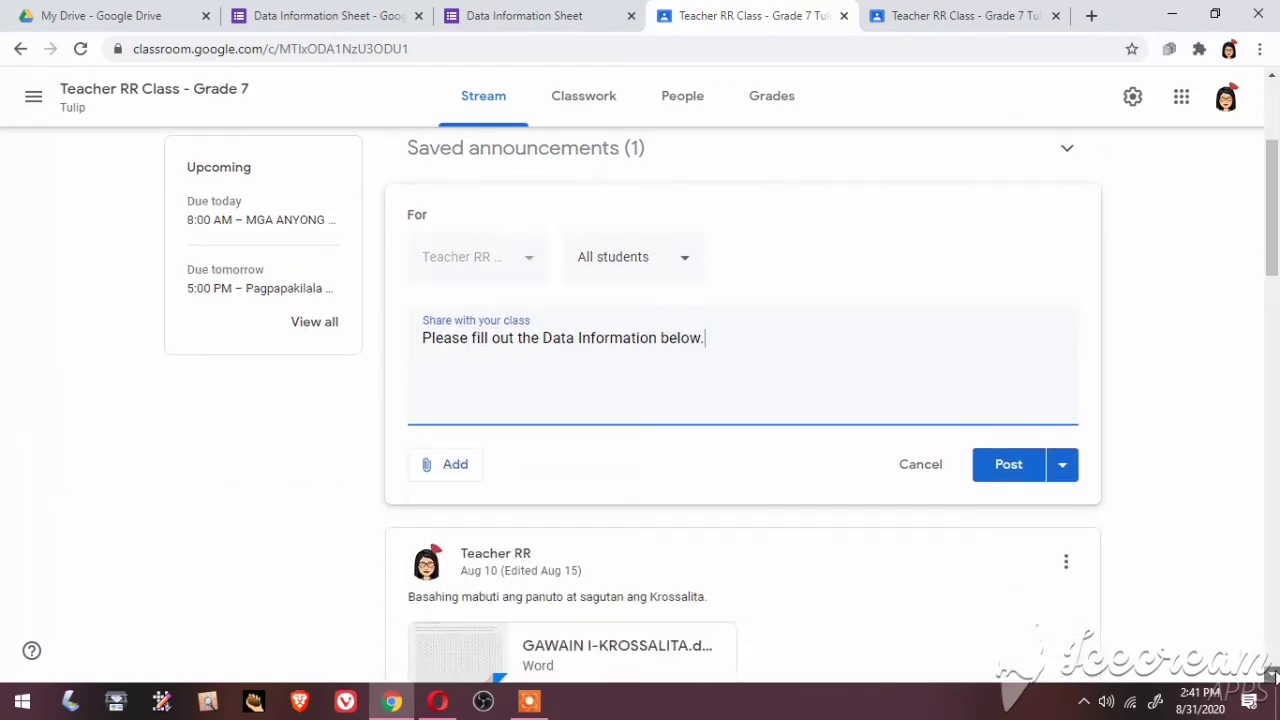
Attach the Data Information Sheet form link and post the announcement
click(456, 470)
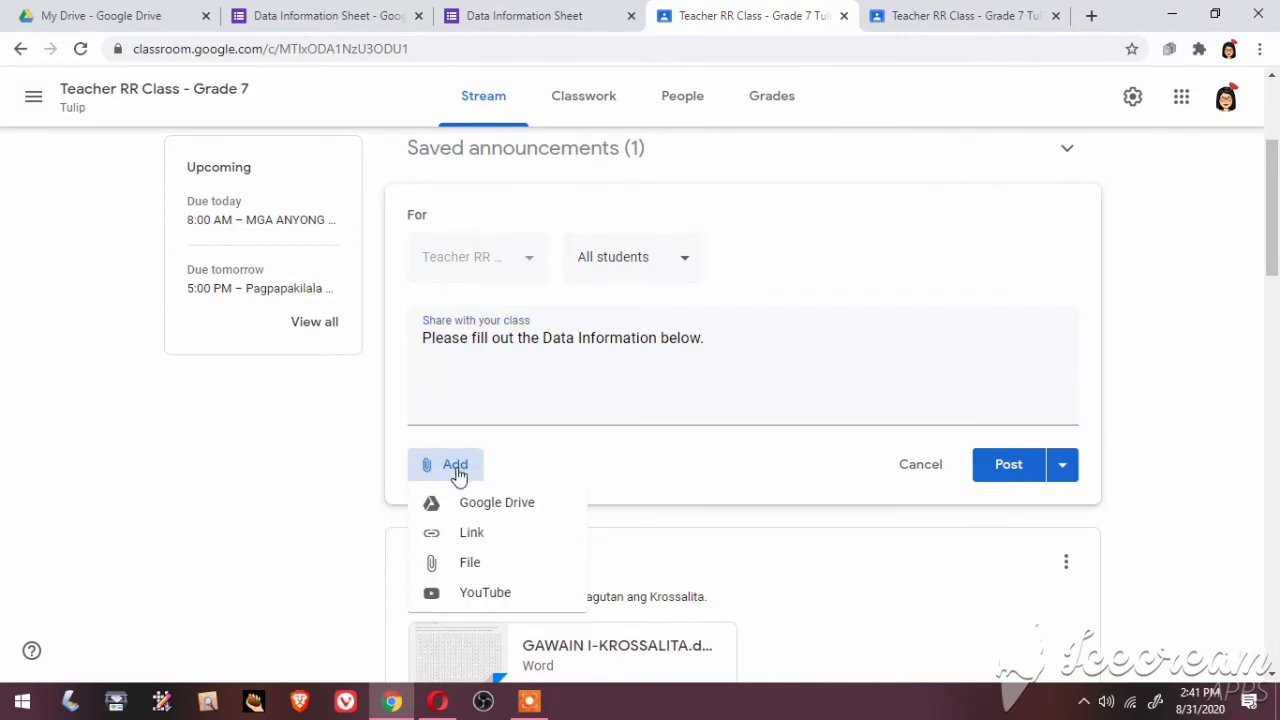
click(477, 533)
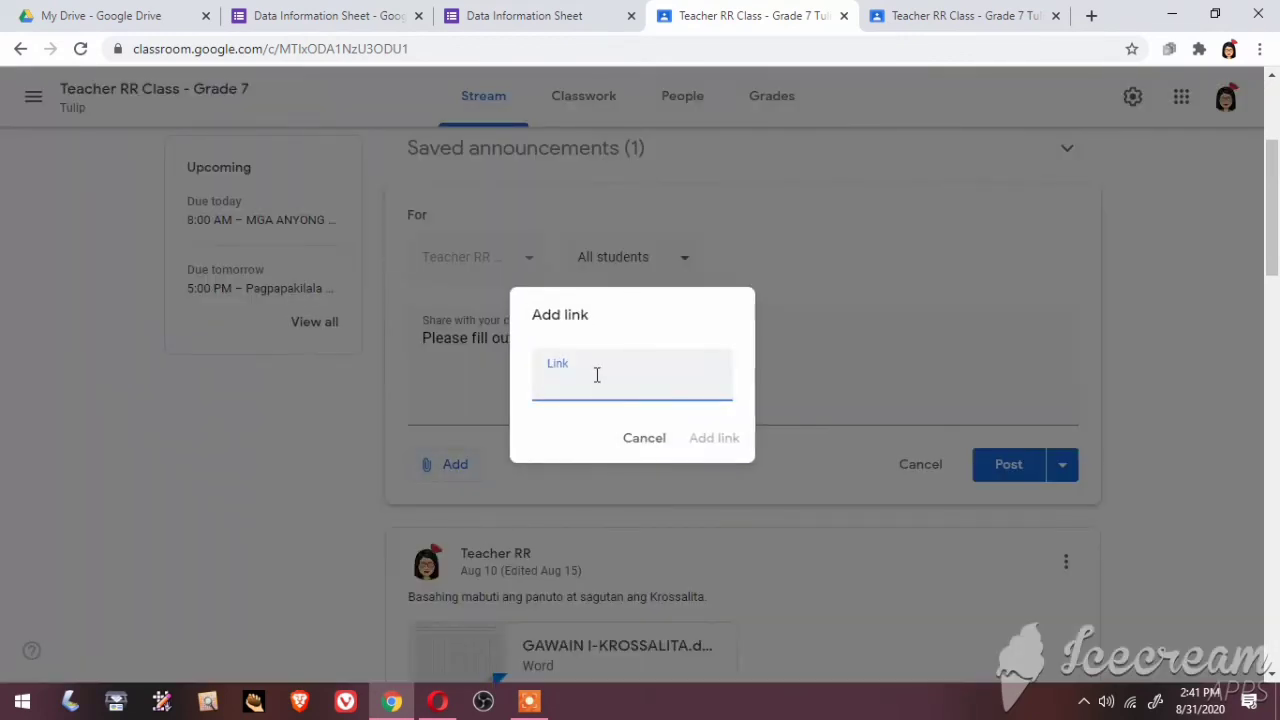
text(https://forms.gle/reymjHVGhwuvyoh29)
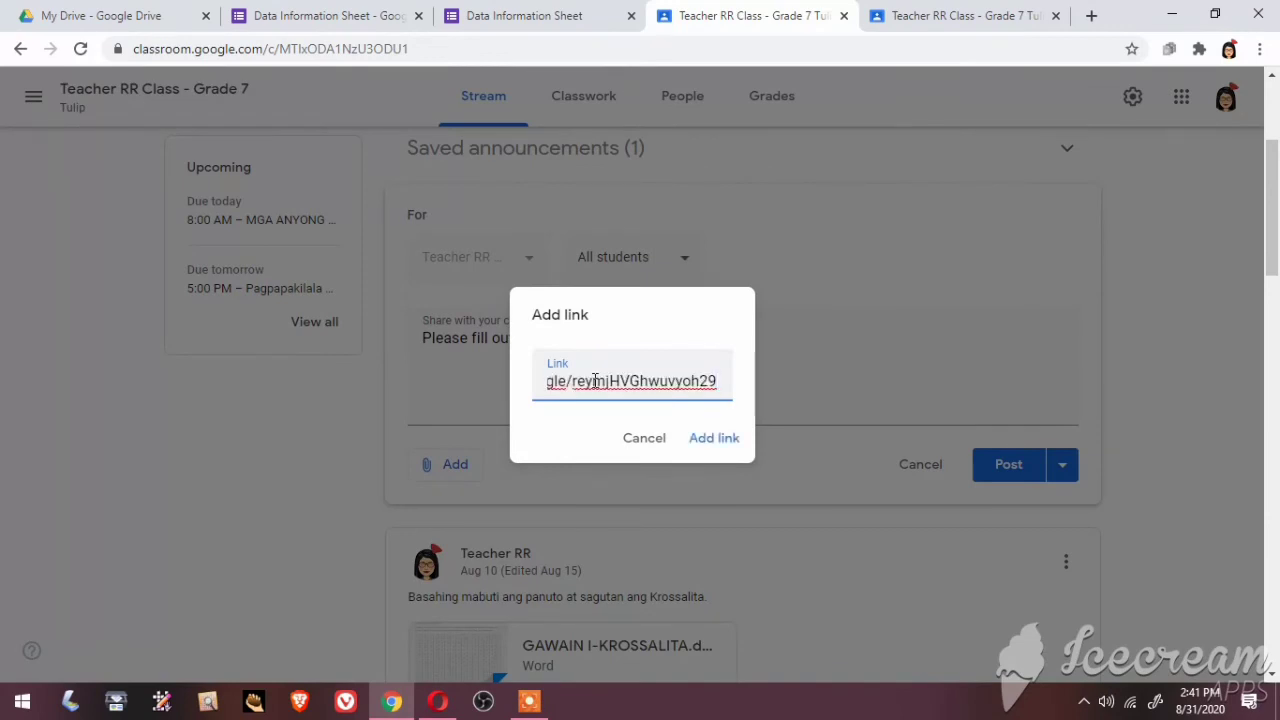
click(714, 438)
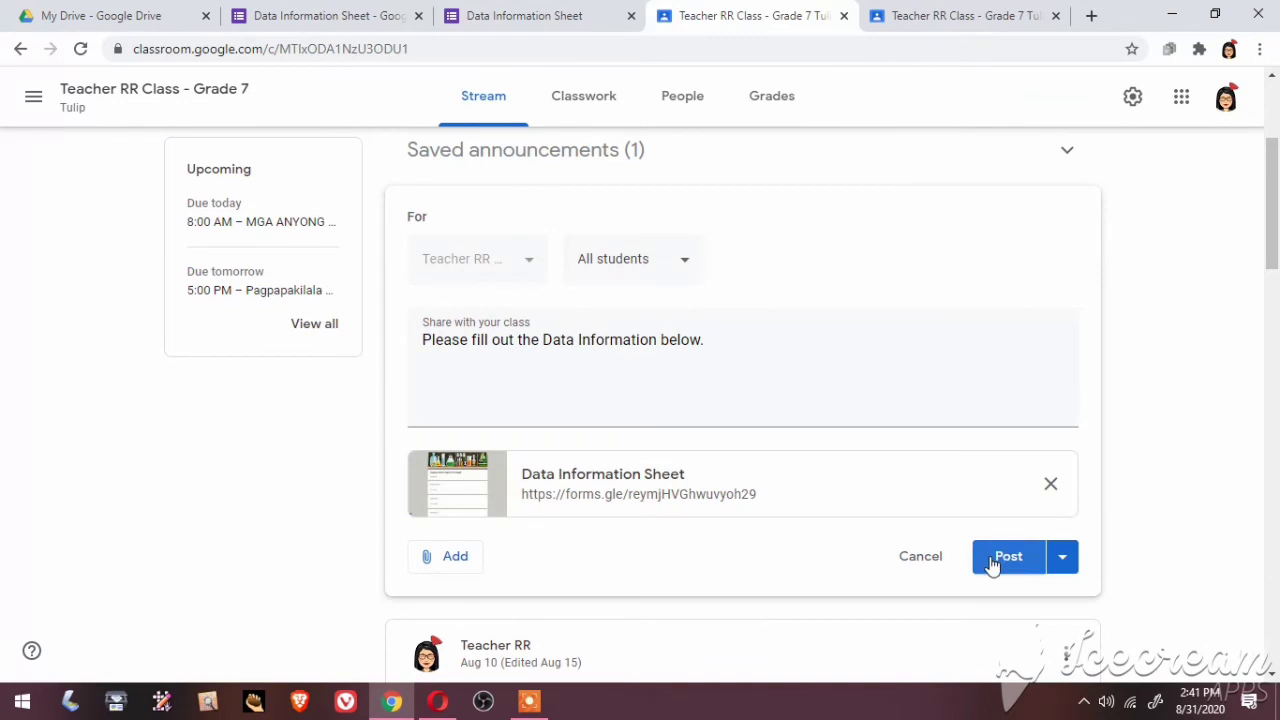
click(991, 562)
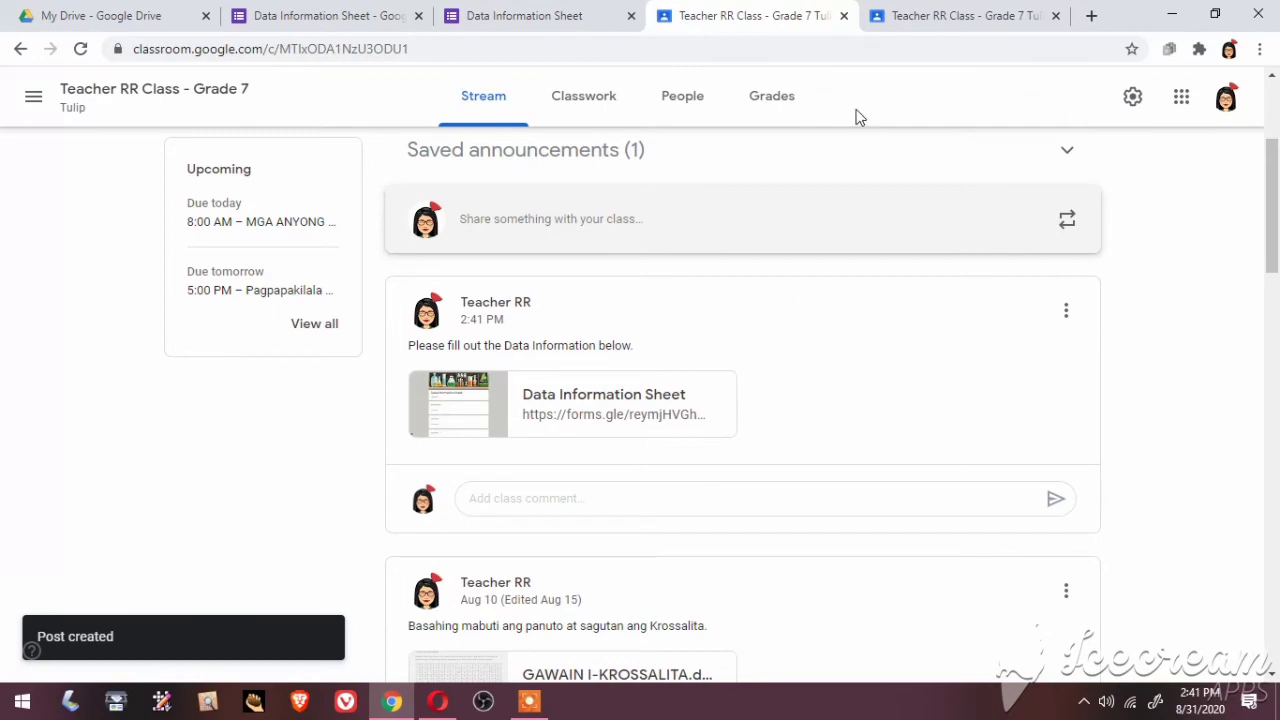
In the student's tab, load the new announcement and open its Data Information Sheet attachment
click(945, 16)
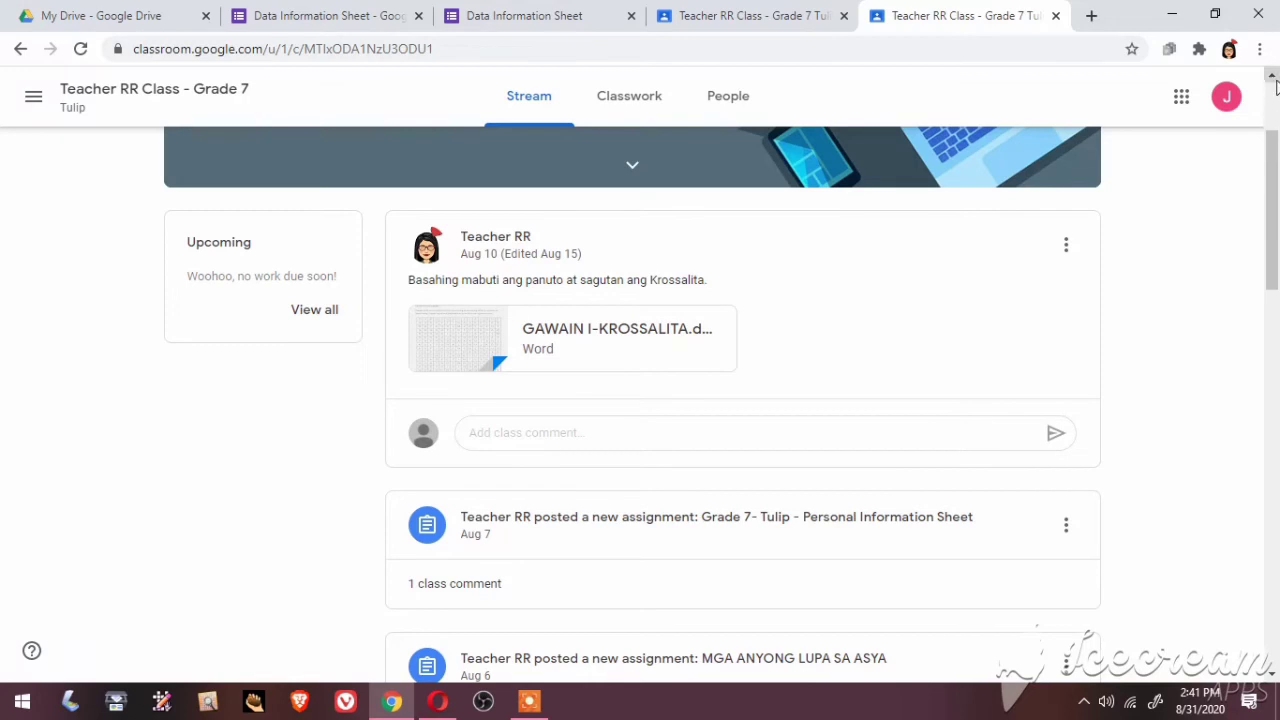
scroll(1274, 85, up, 2)
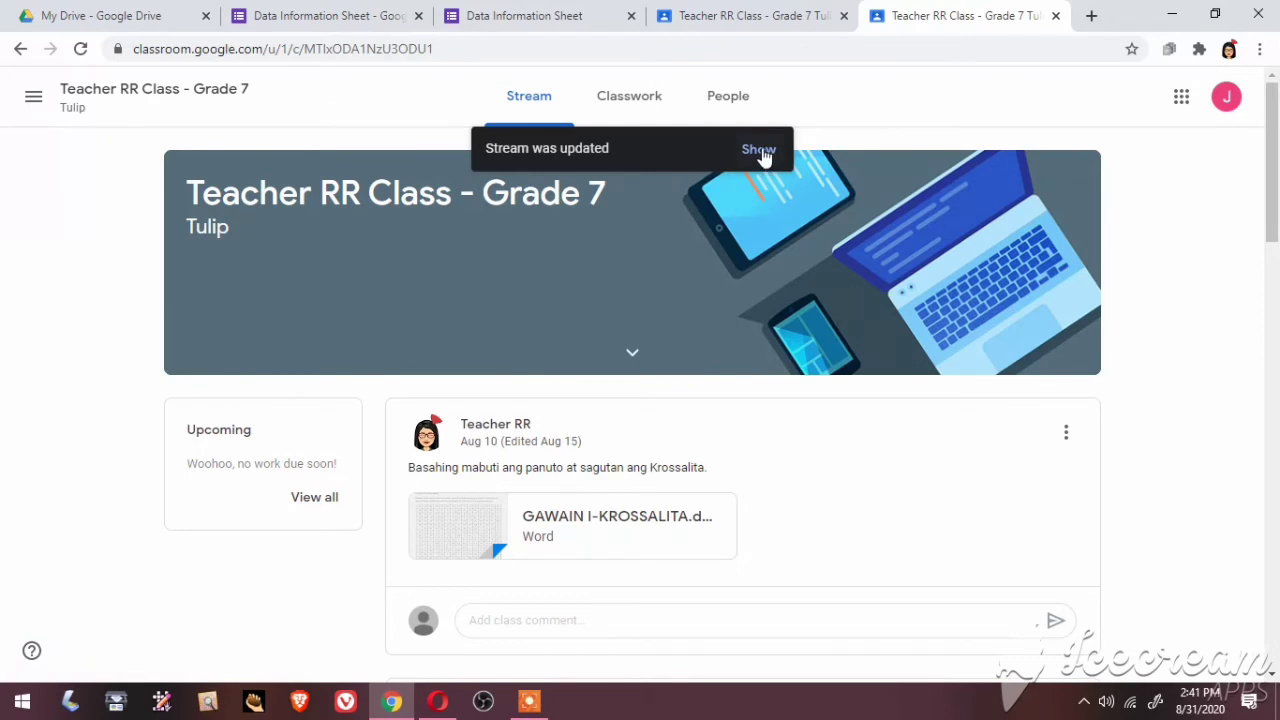
click(759, 152)
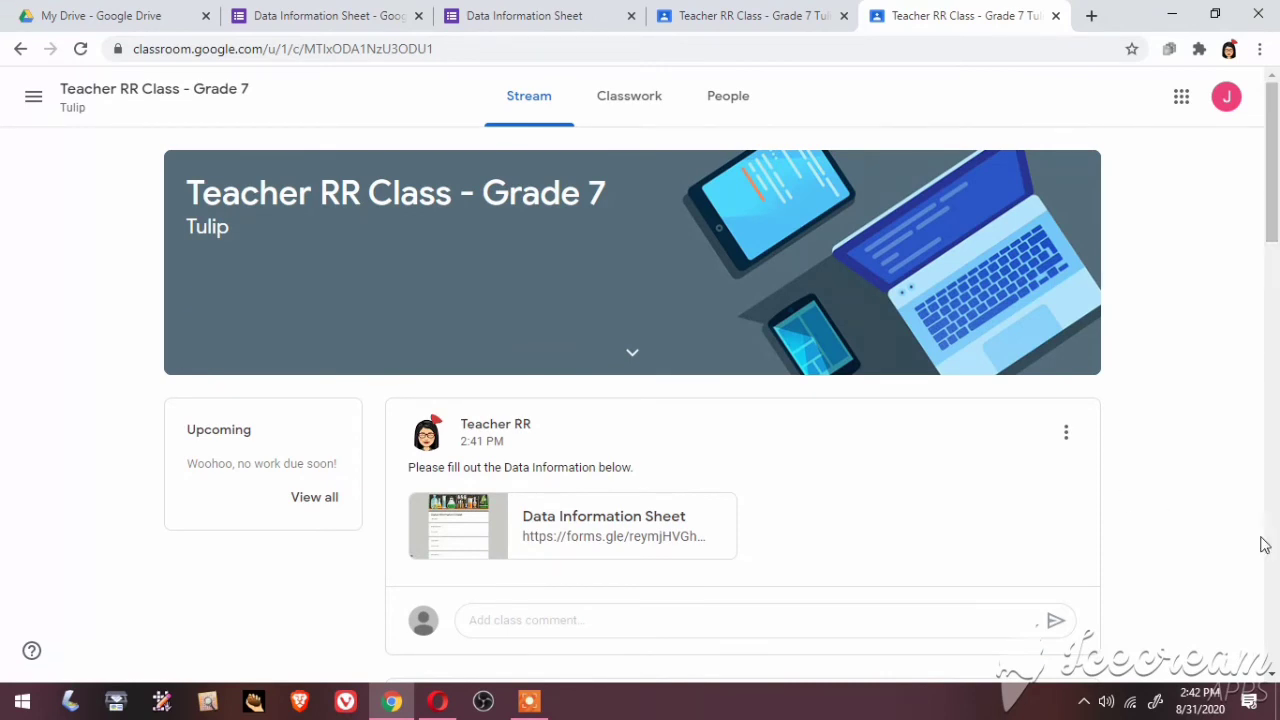
click(1273, 677)
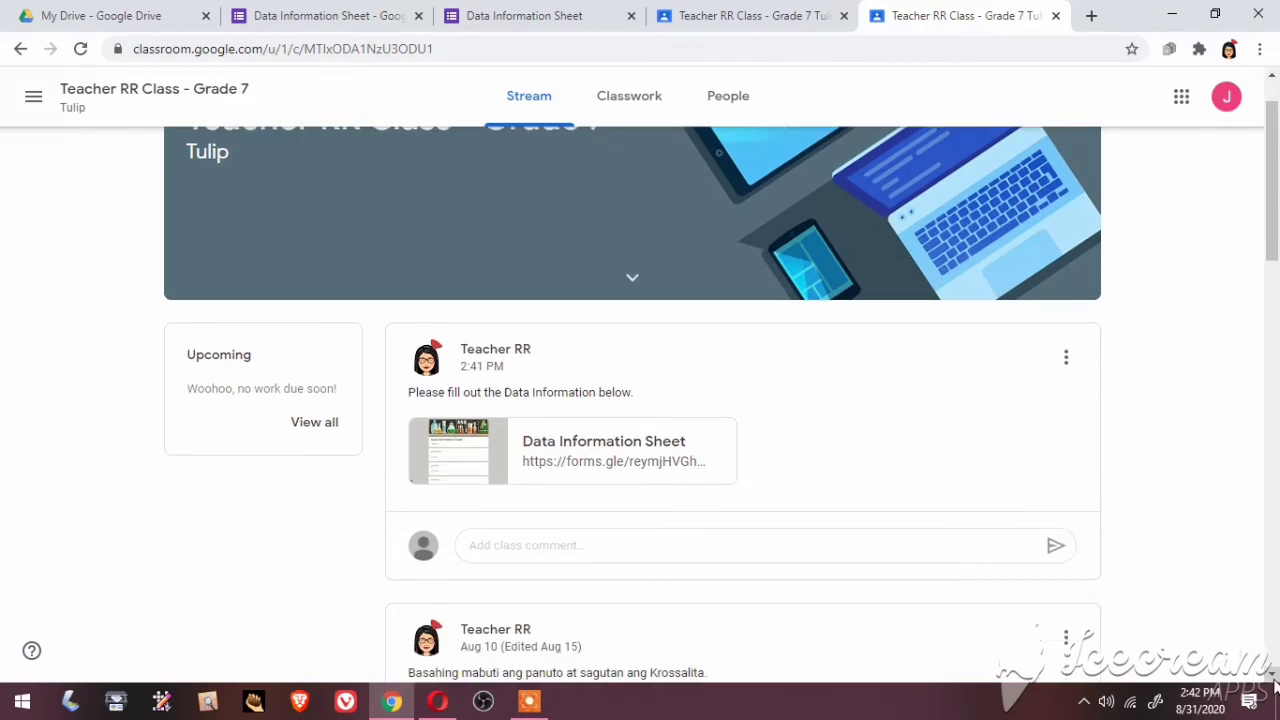
click(1273, 76)
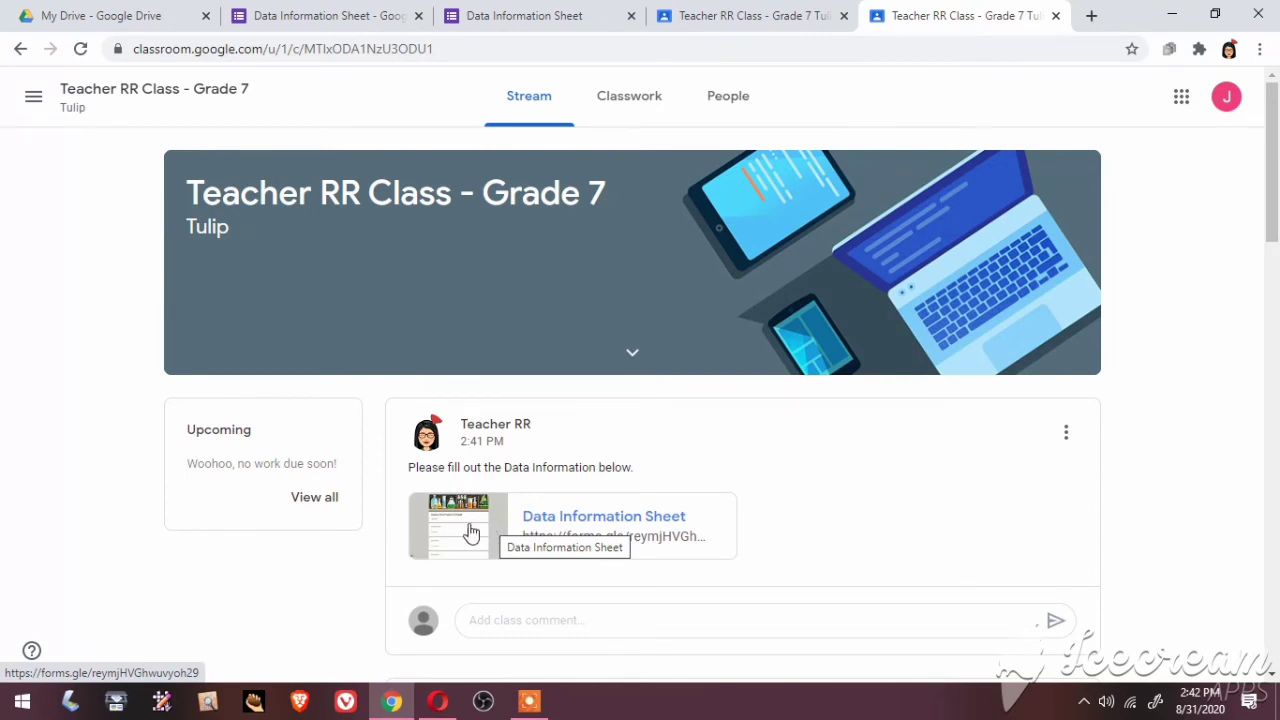
click(470, 530)
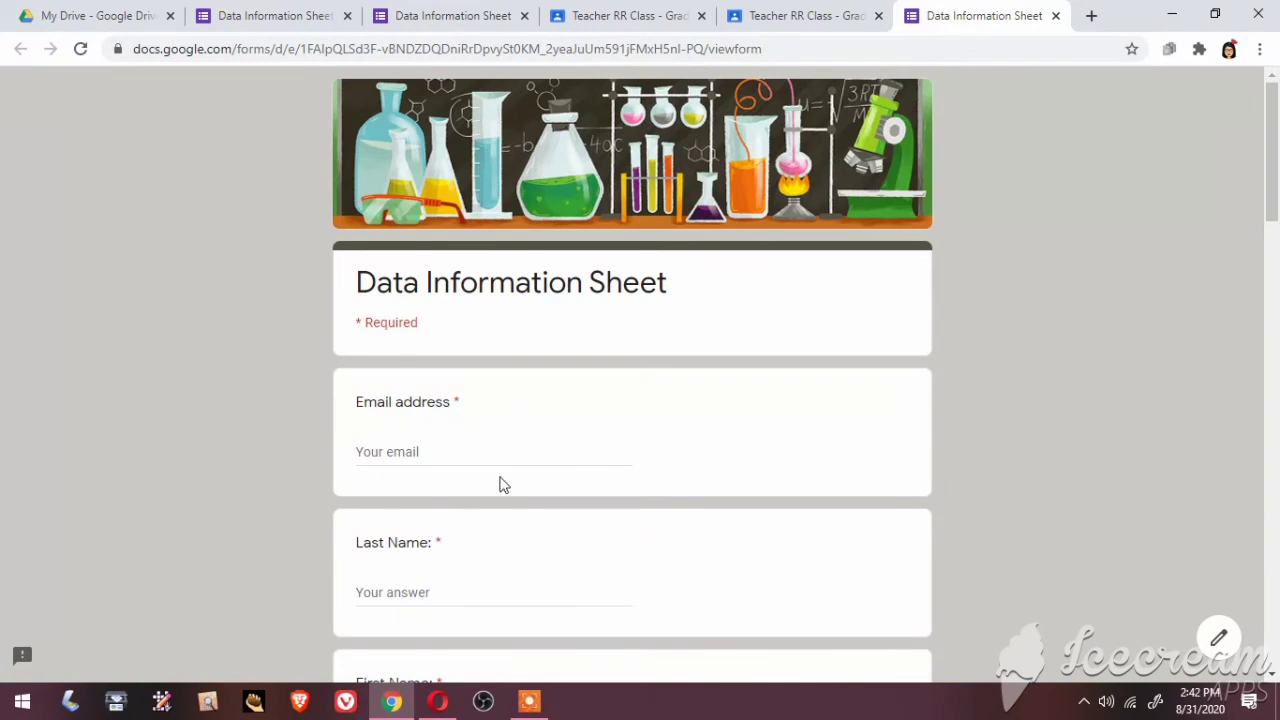
Enter the student's e-mail address and last name in the form
click(423, 452)
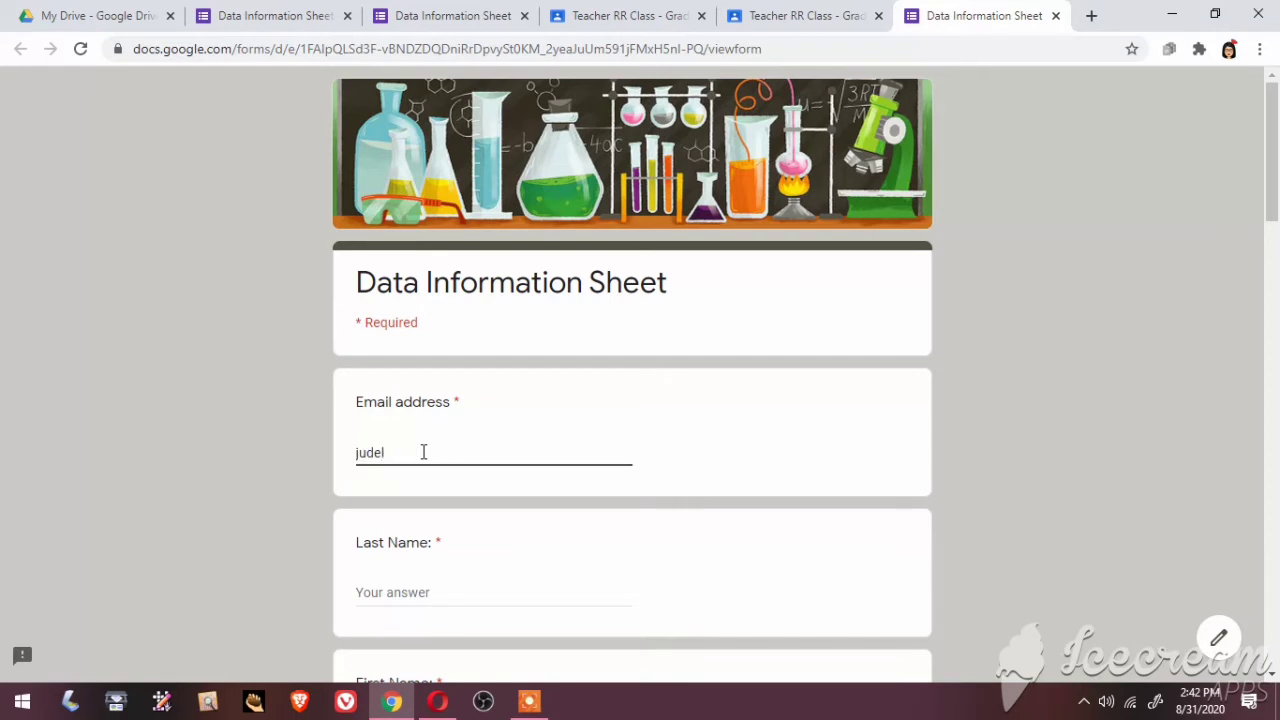
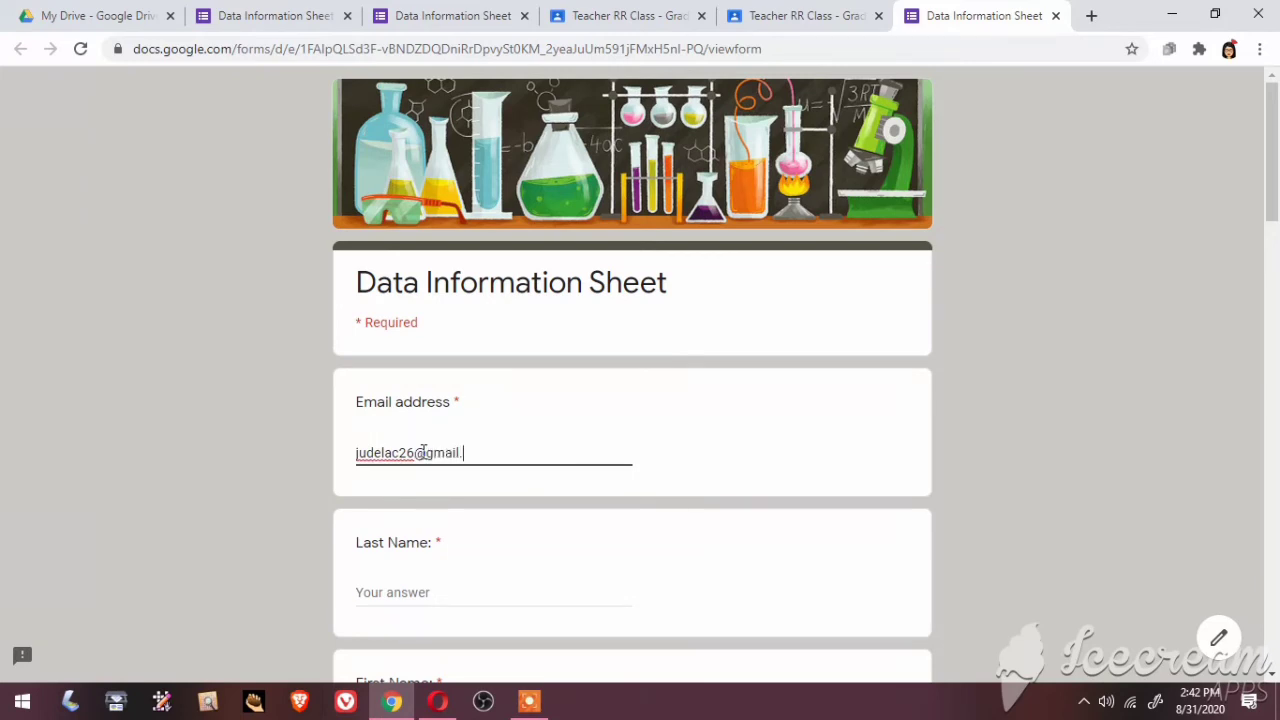
click(417, 595)
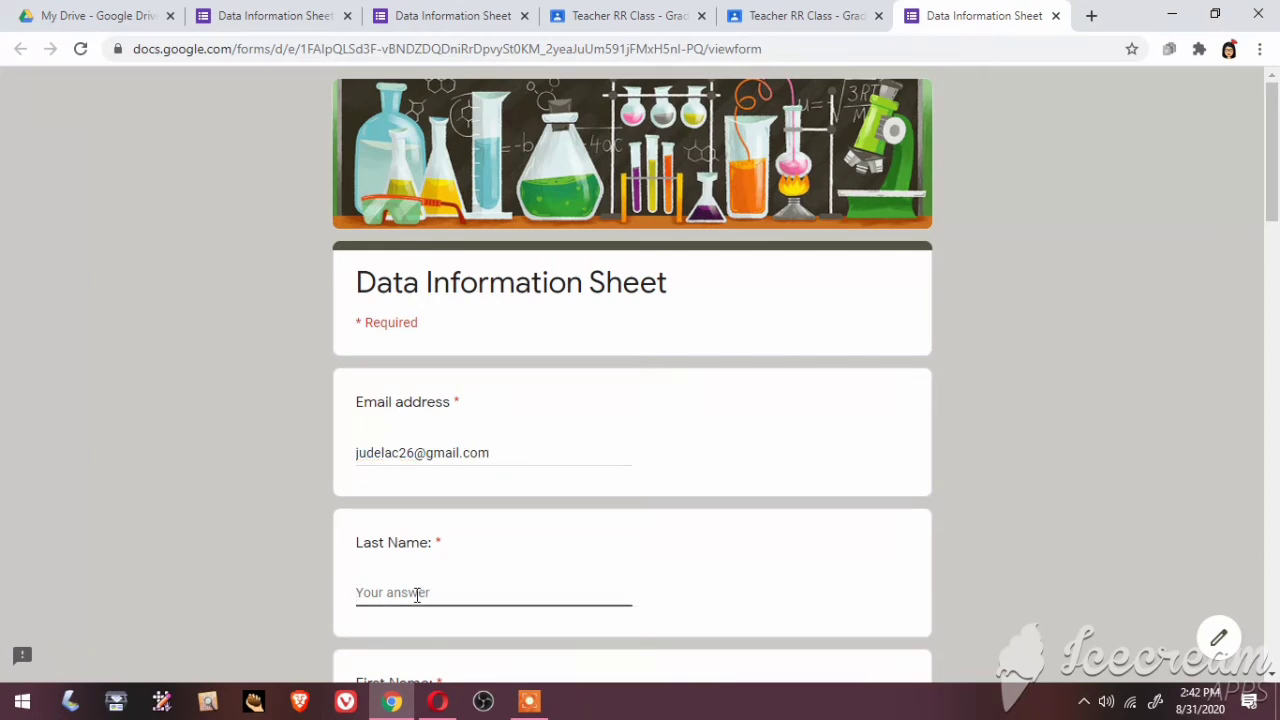
text(Dela Cruz)
click(1273, 680)
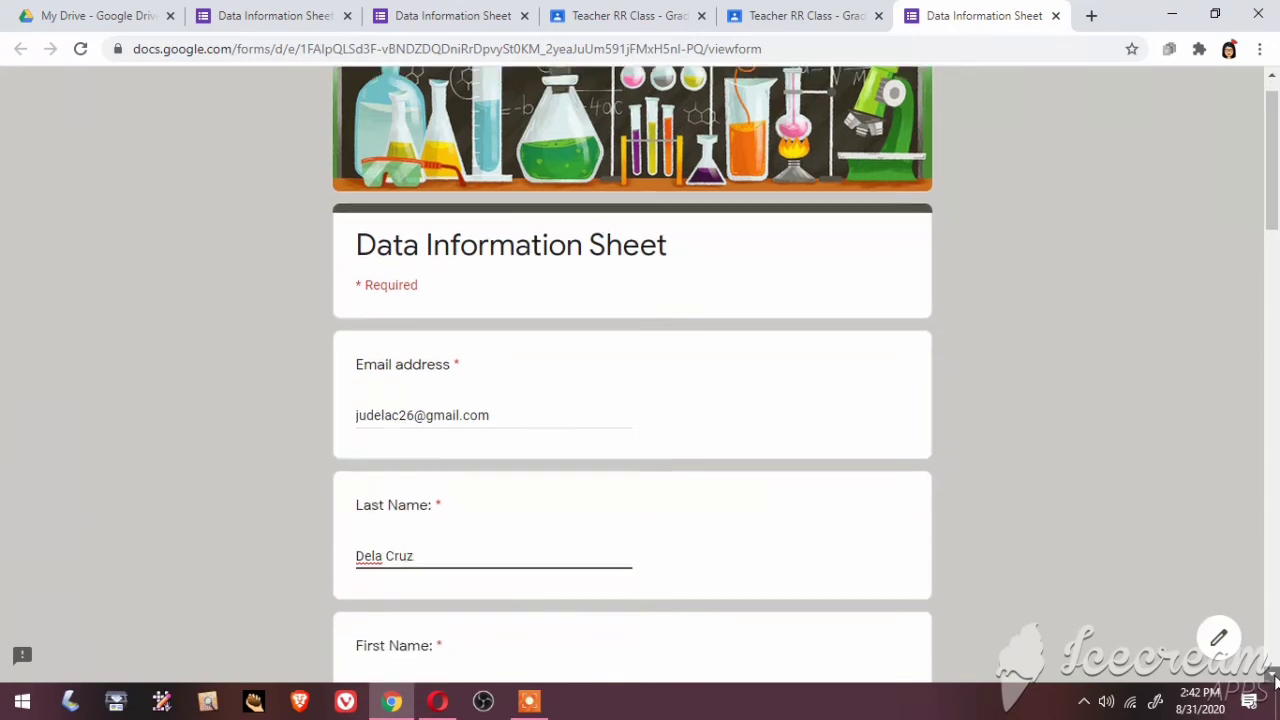
scroll(1273, 680, down, 3)
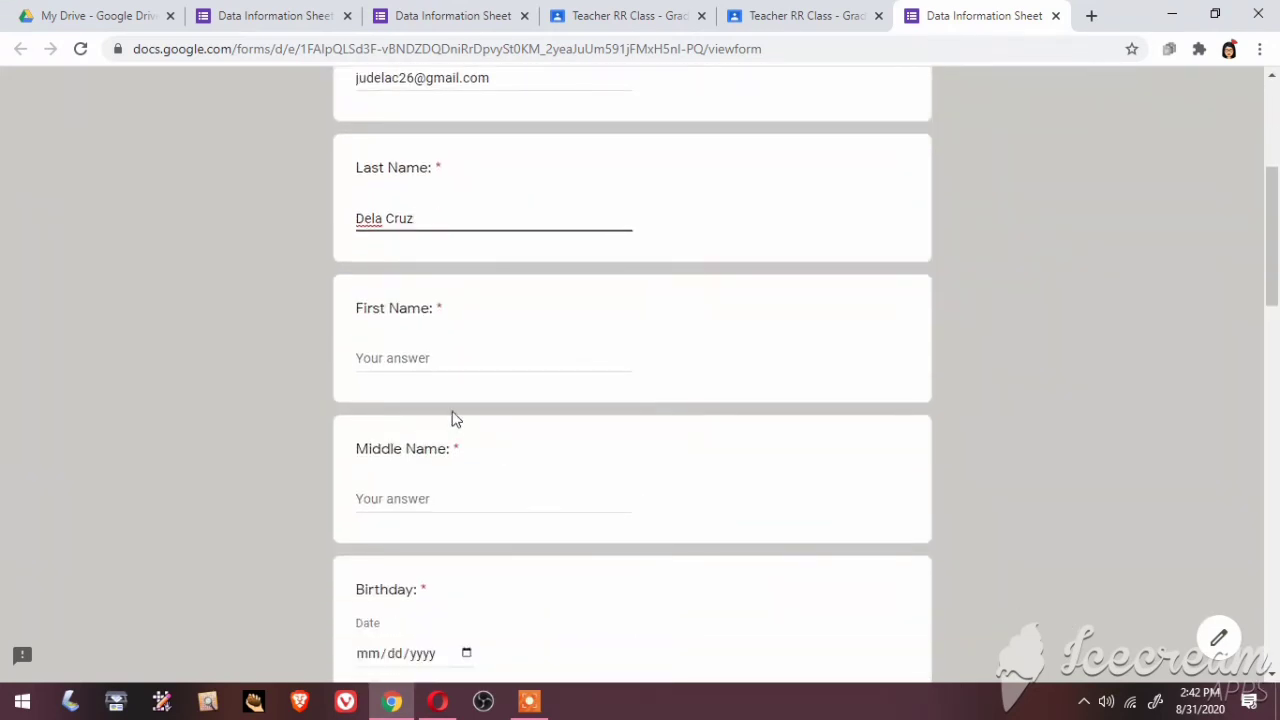
Enter the student's first name and middle name
click(359, 357)
text(J)
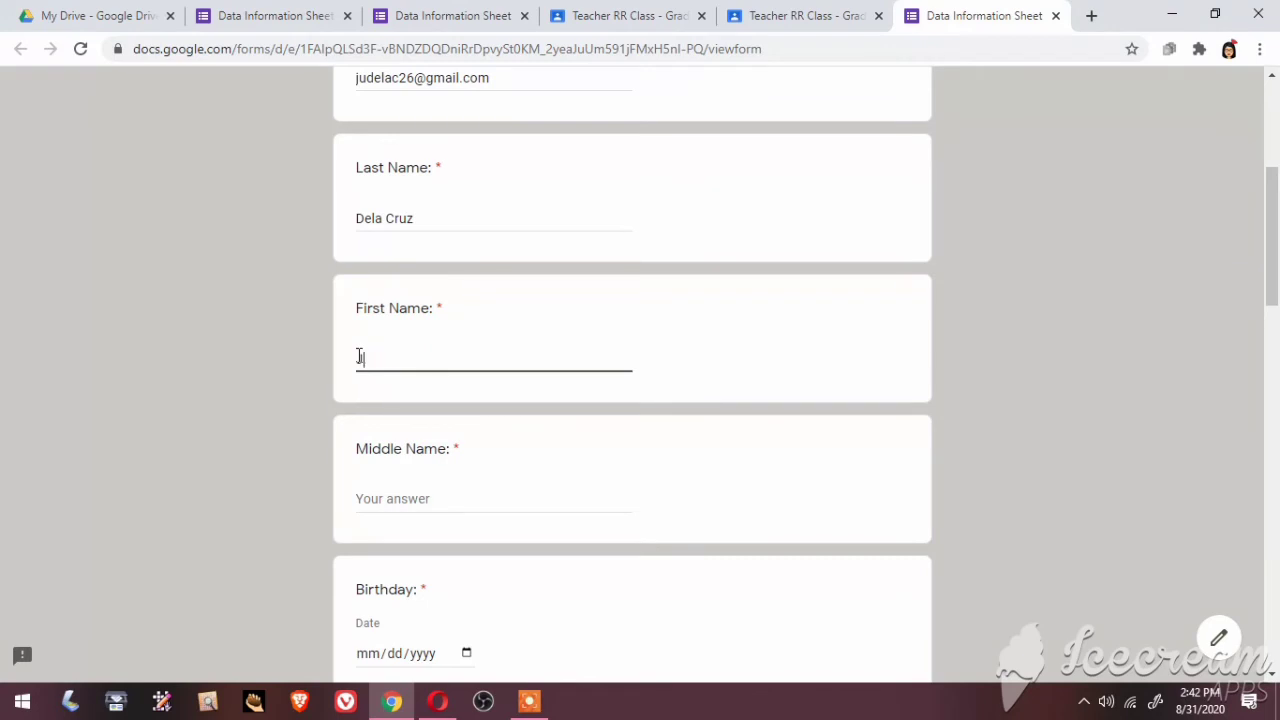
text(uan Jr.)
click(415, 501)
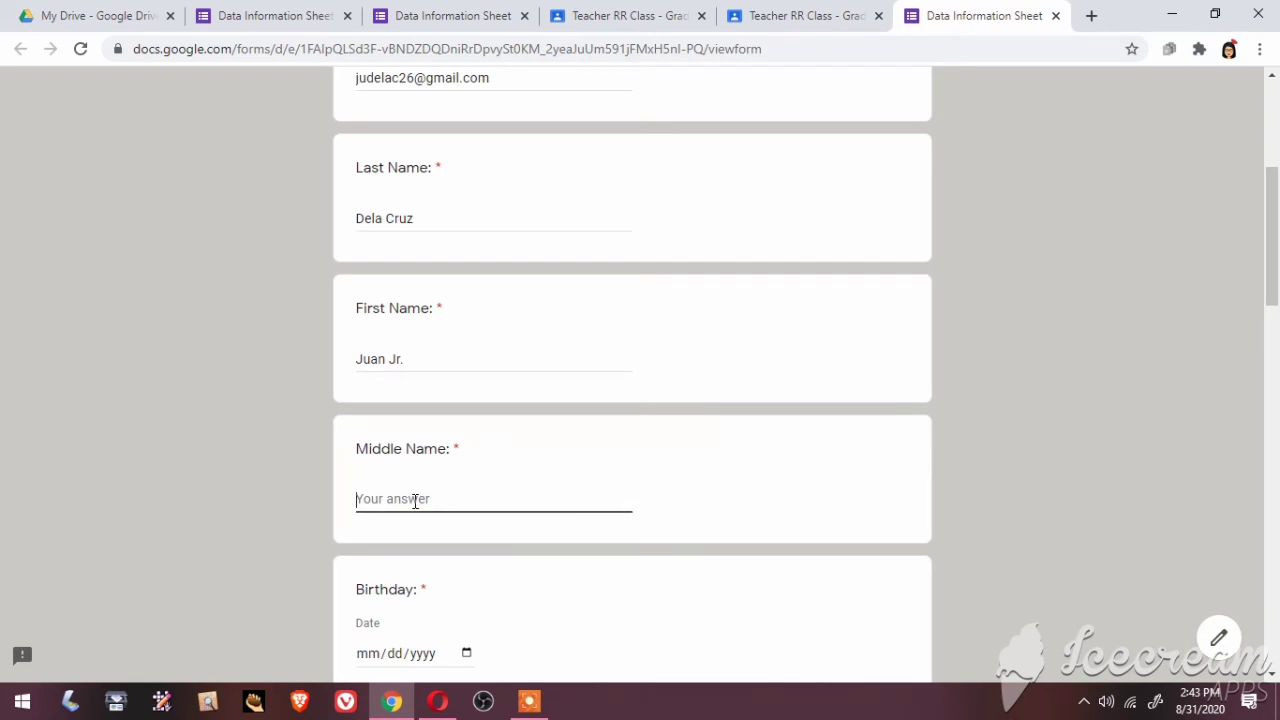
text(Ruiz)
scroll(1274, 678, down, 3)
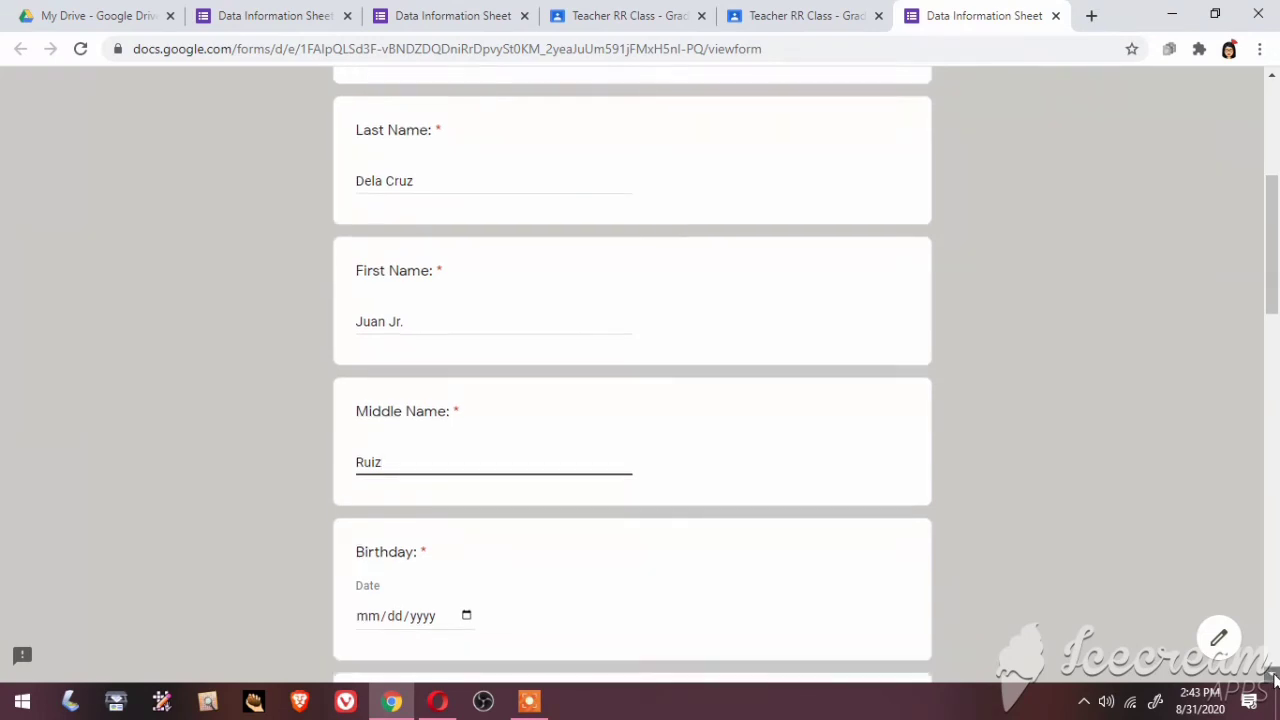
click(1274, 678)
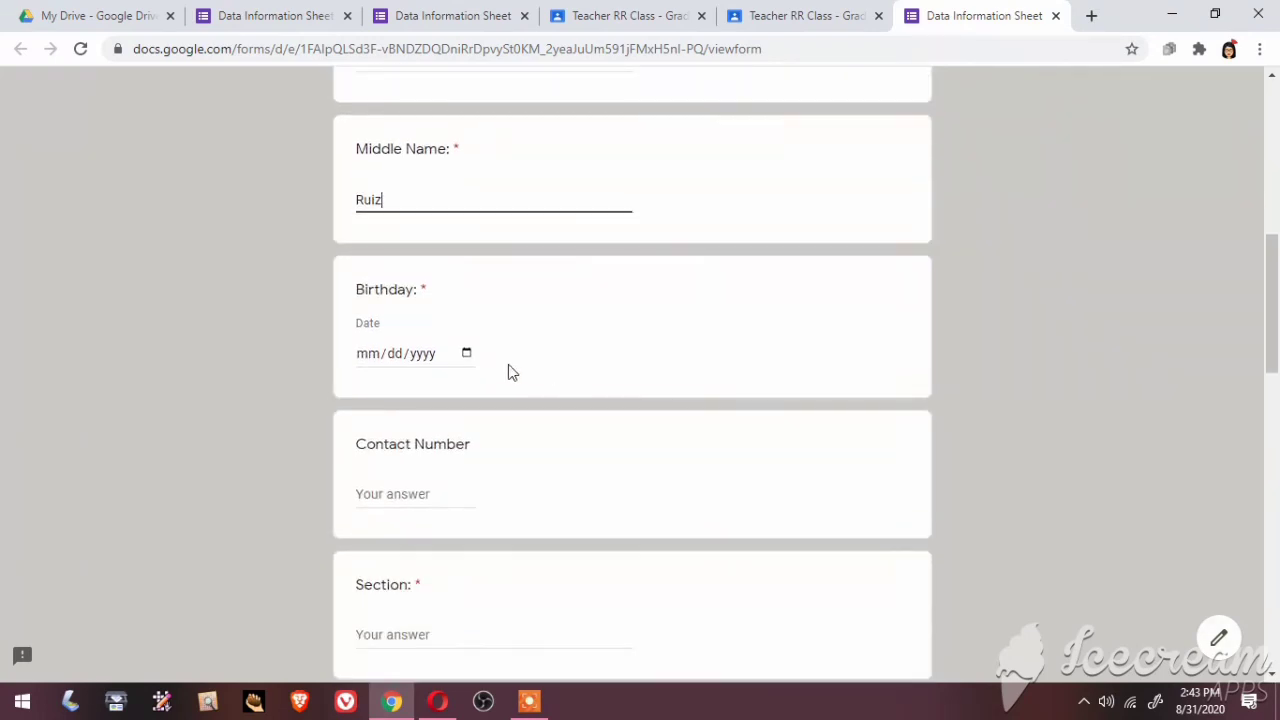
Set the Birthday answer to 01/01/2000 using the date field and calendar
click(376, 357)
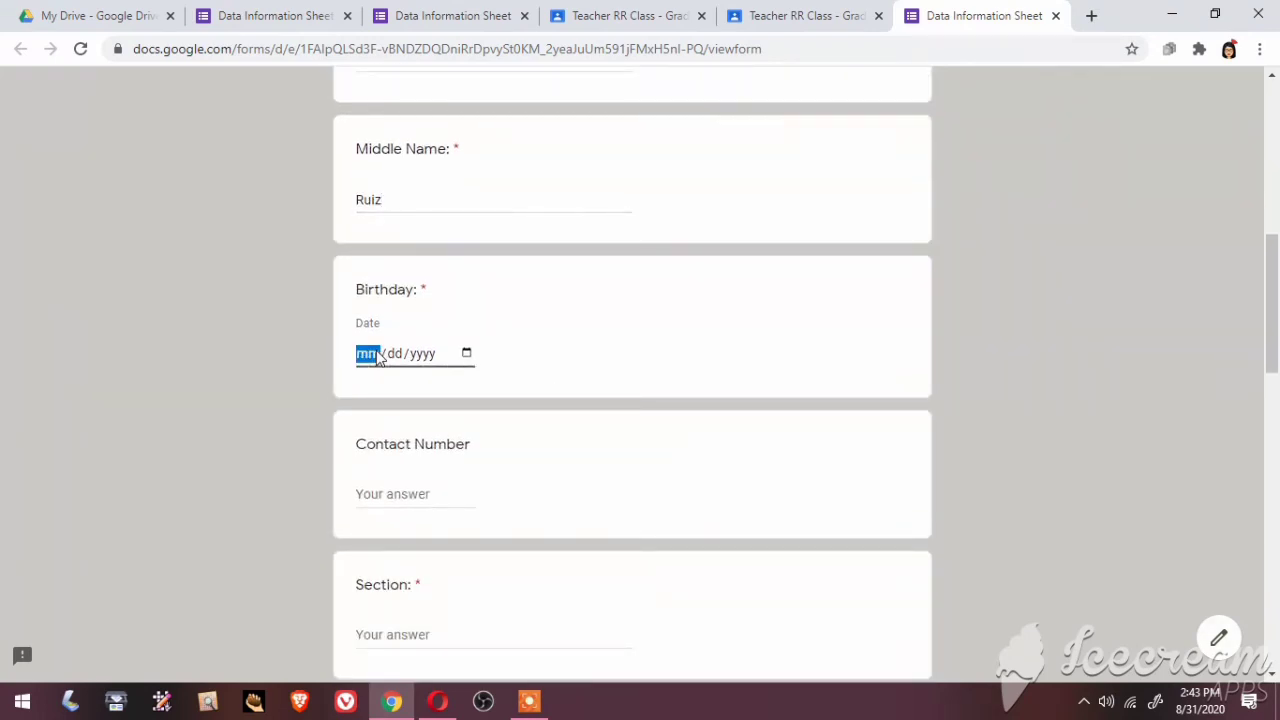
text(01/)
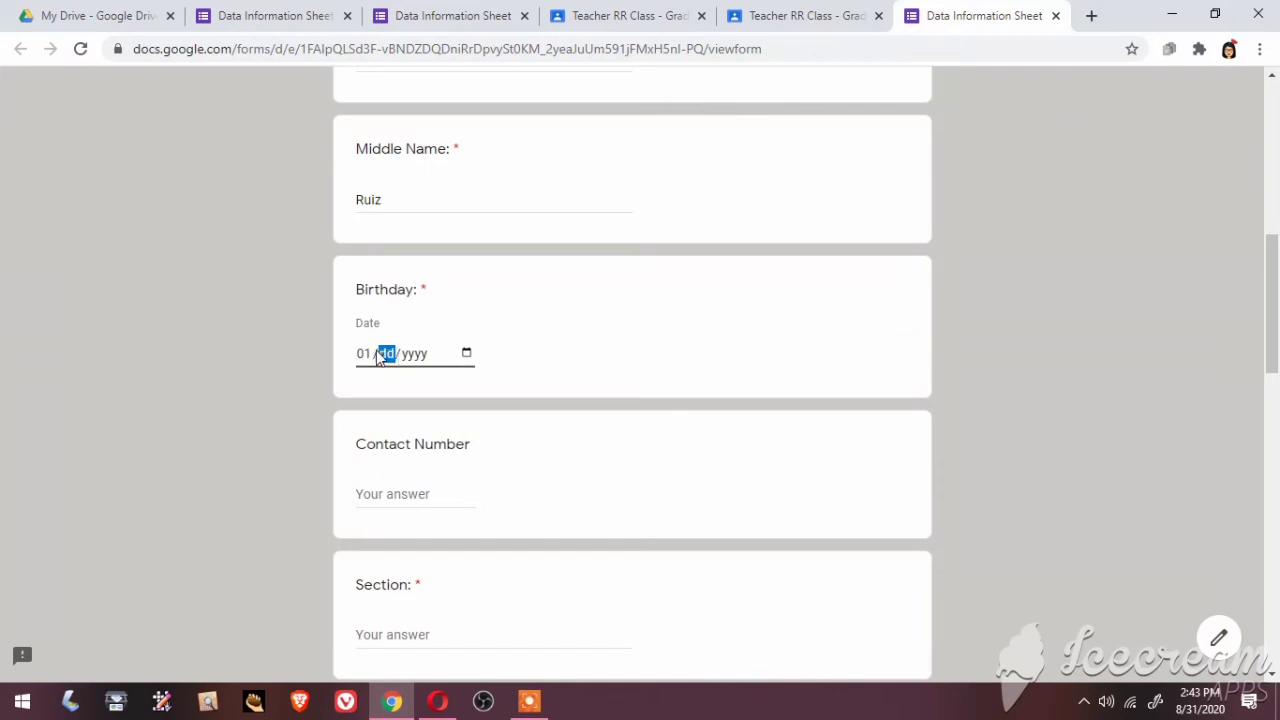
text(01/01/)
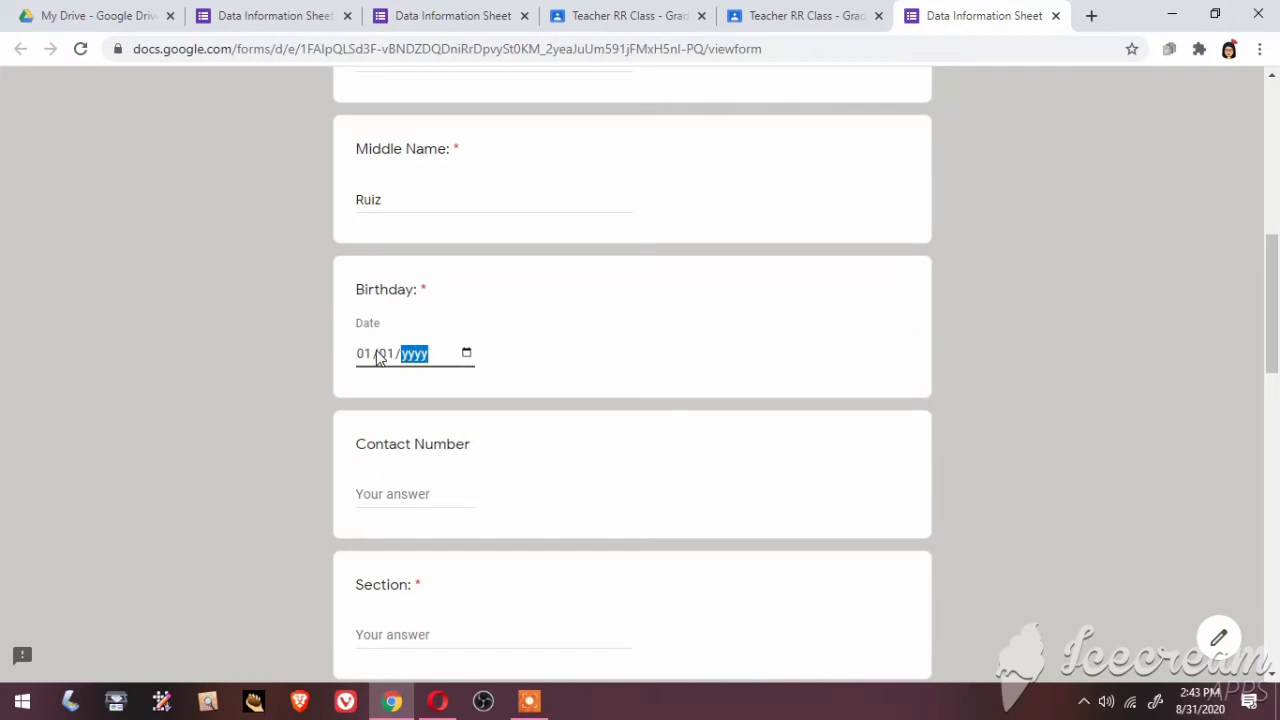
text(2000)
click(467, 354)
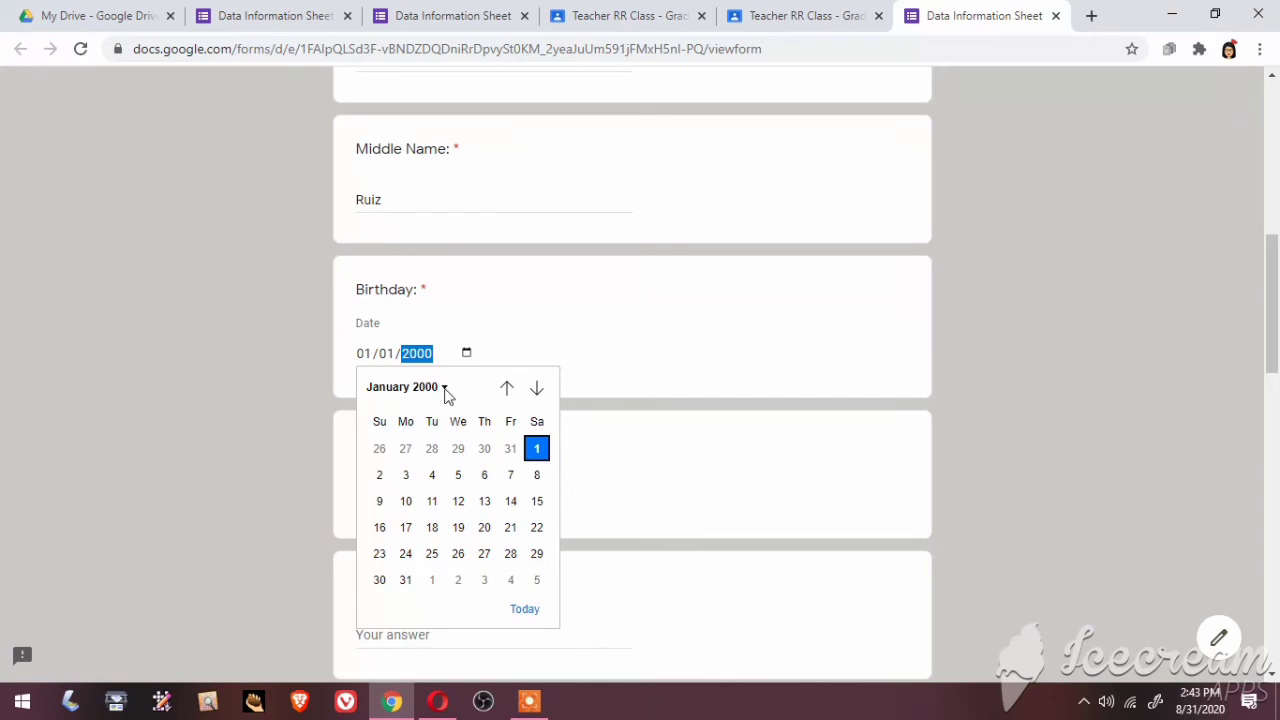
click(443, 390)
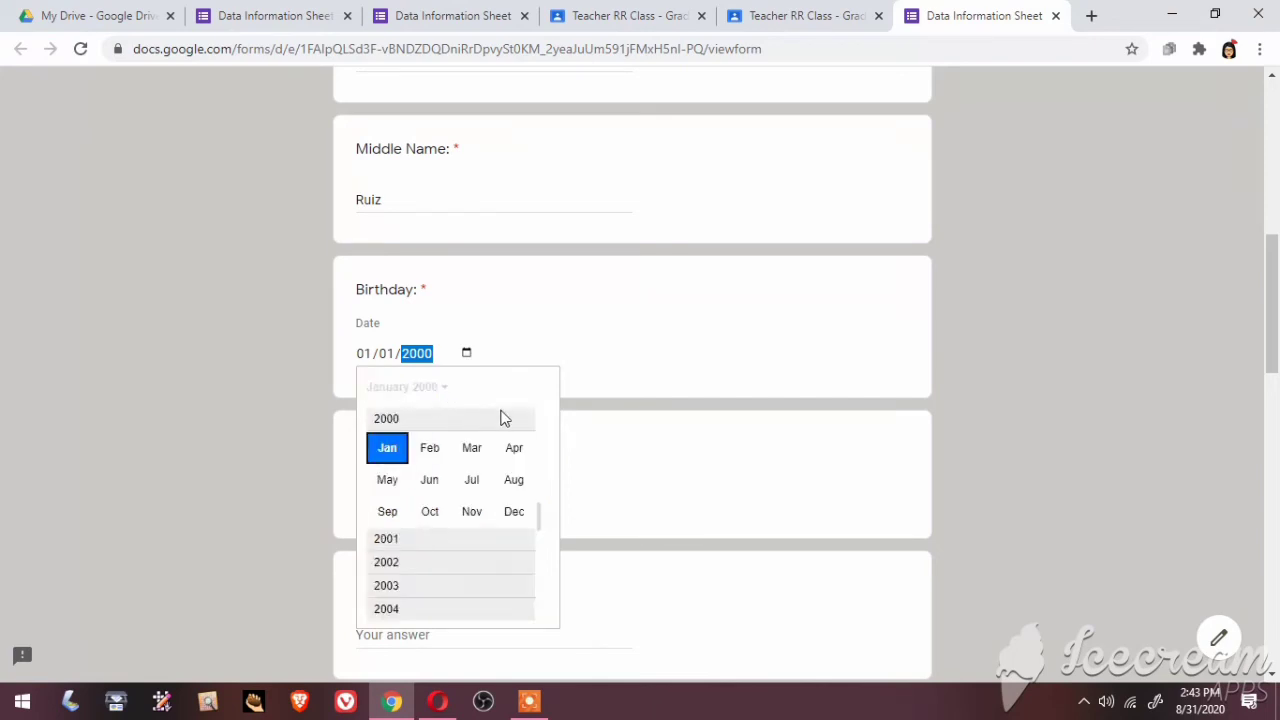
click(631, 353)
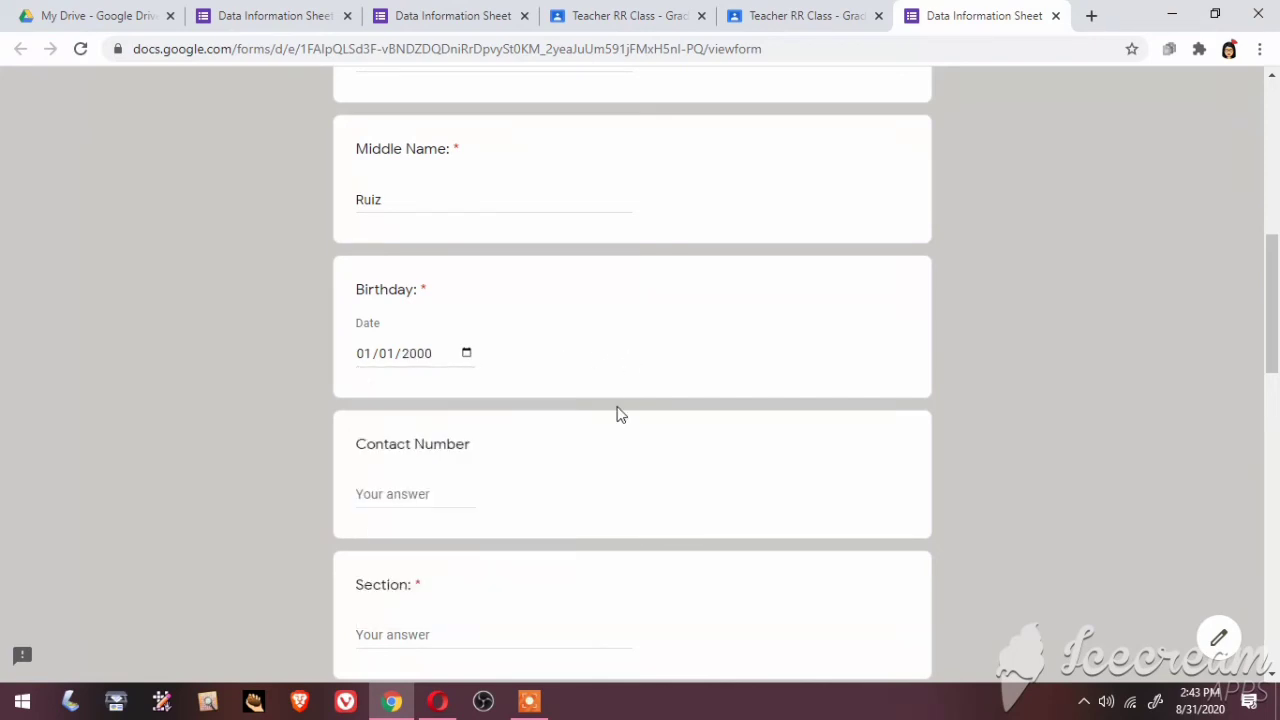
Fill in the student's phone number in the Contact Number field
click(423, 496)
text(09999999999999)
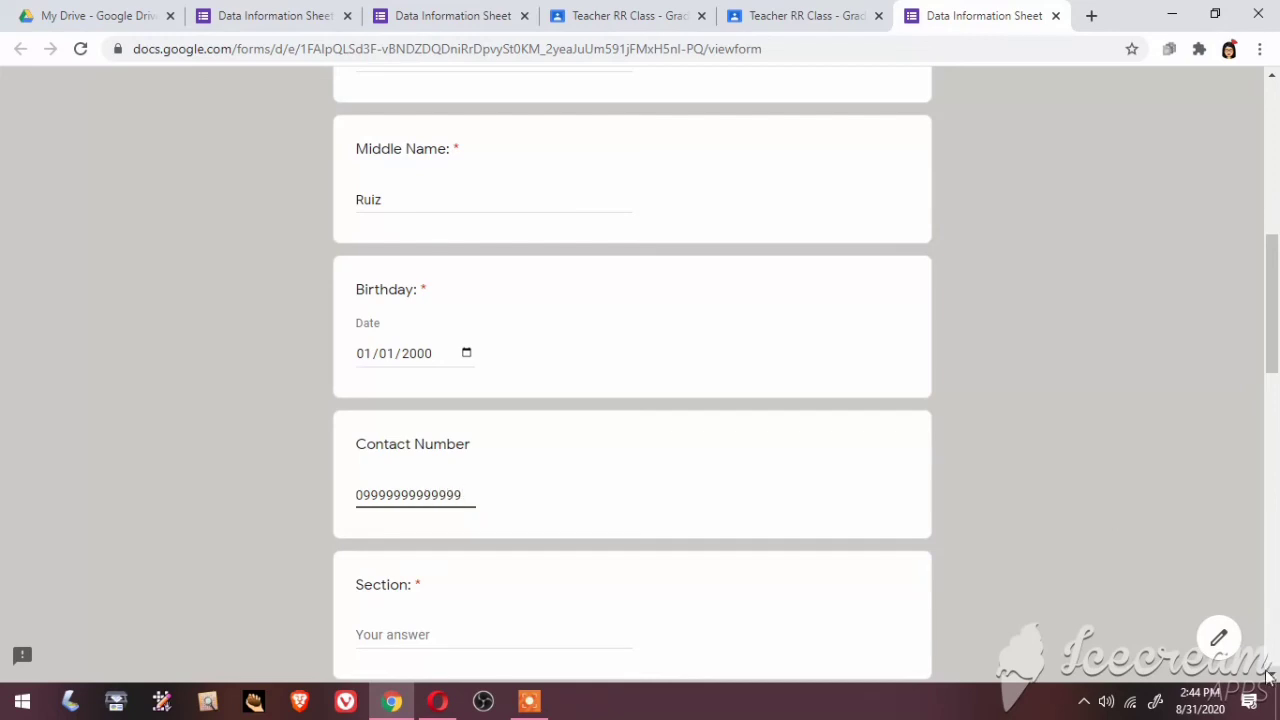
Remove the extra digit from the contact number and answer Section with Orchid
scroll(1272, 679, down, 3)
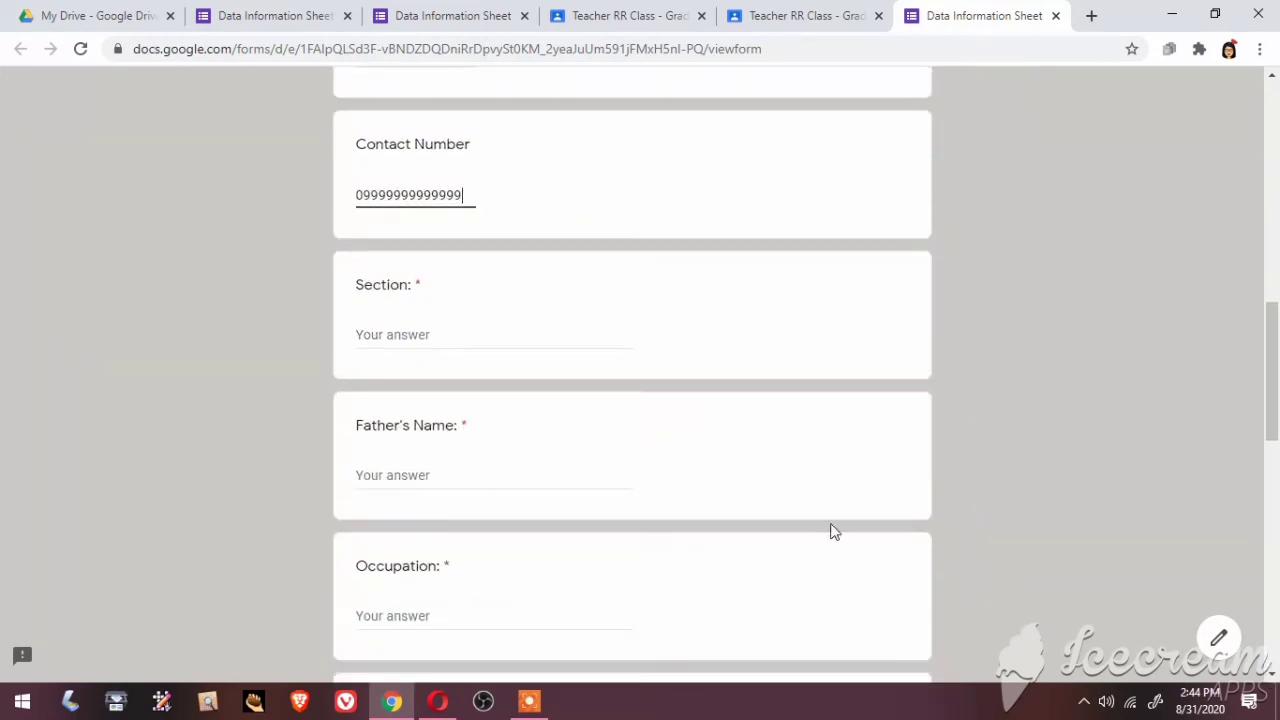
key(BackSpace)
click(396, 335)
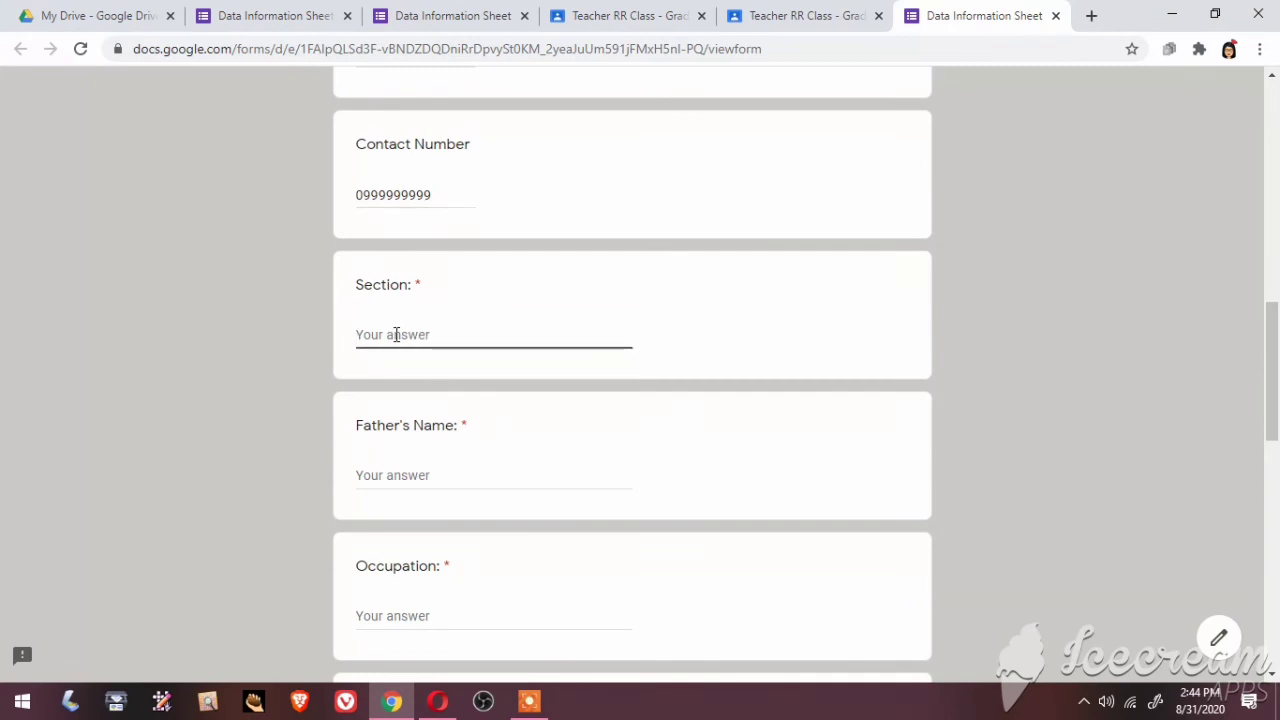
text(Orchid)
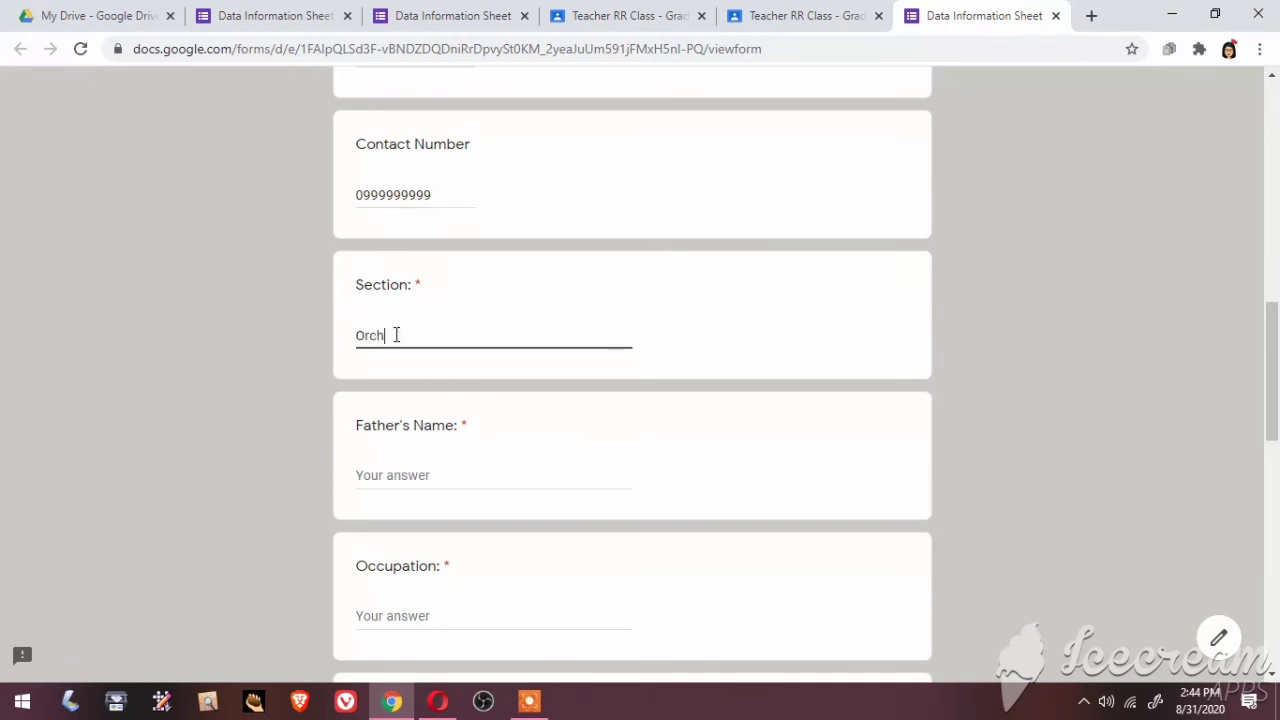
Enter the father's name and give his occupation as Farmer
click(398, 474)
text(H)
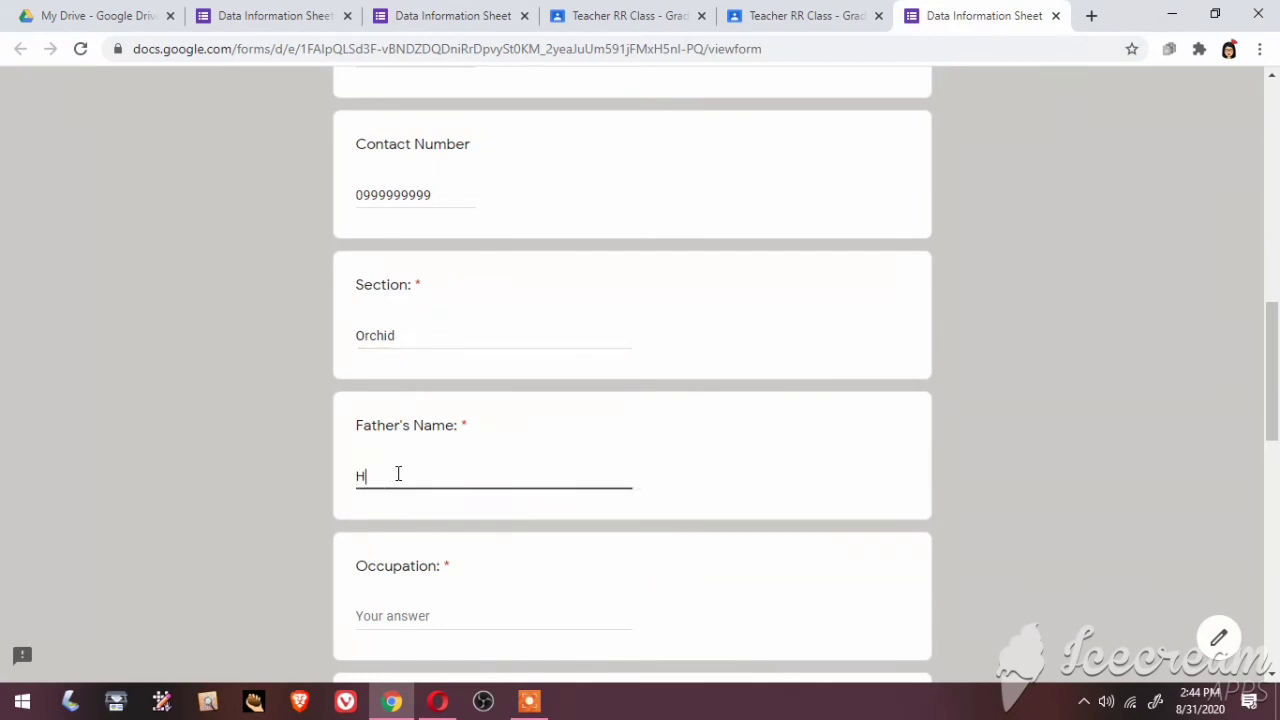
key(BackSpace)
text(u)
key(BackSpace)
text(Juan Sr.)
click(417, 612)
text(Farmer)
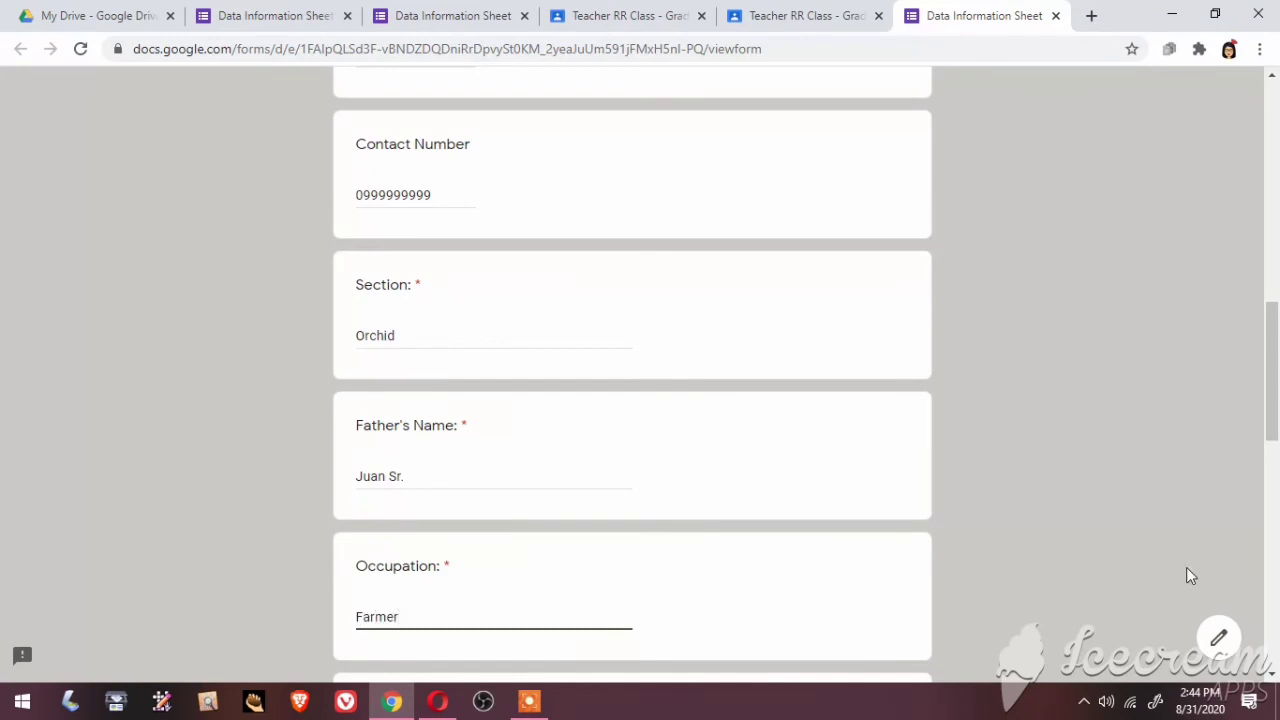
click(1274, 673)
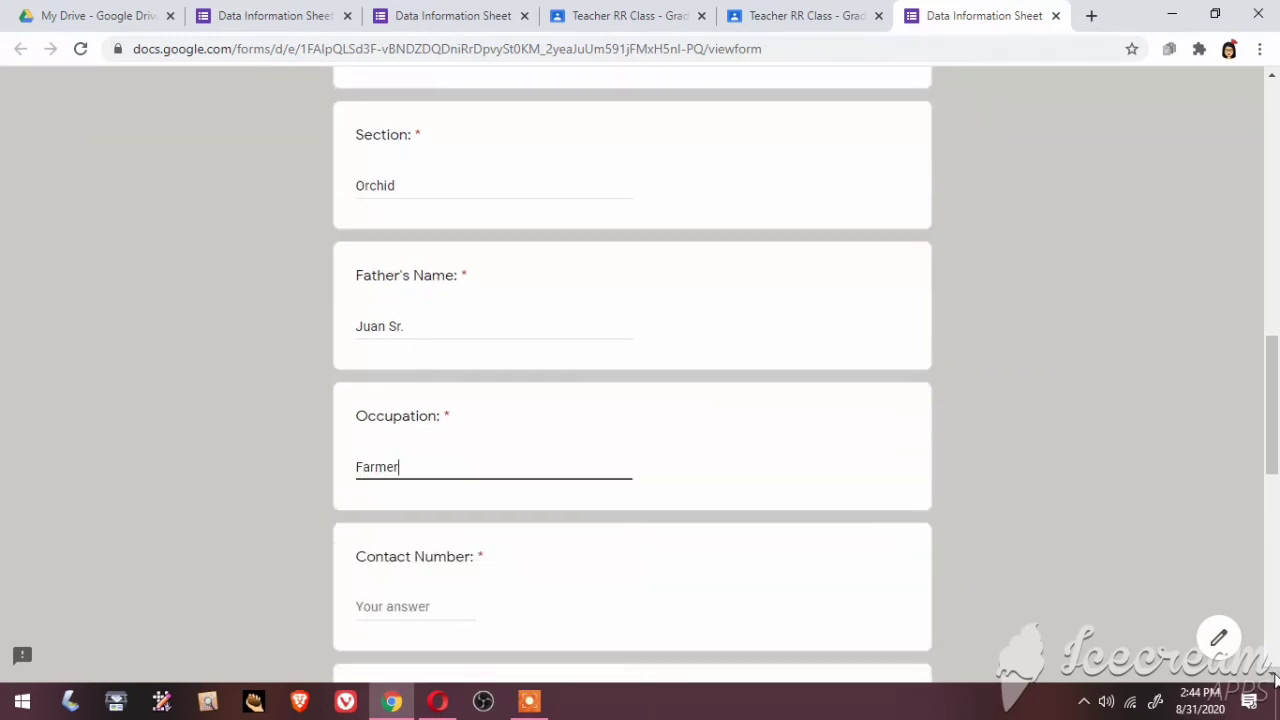
Fill in the father's contact number and the mother's name
scroll(1274, 676, down, 3)
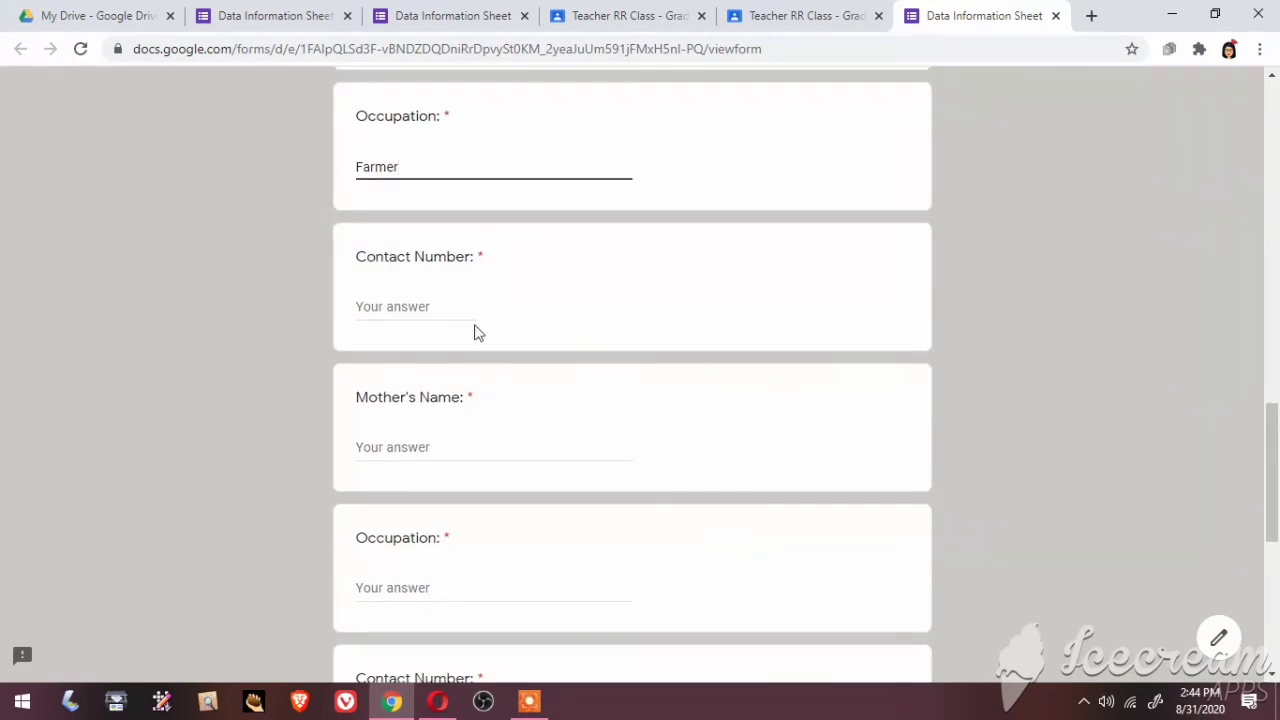
click(380, 300)
text(09)
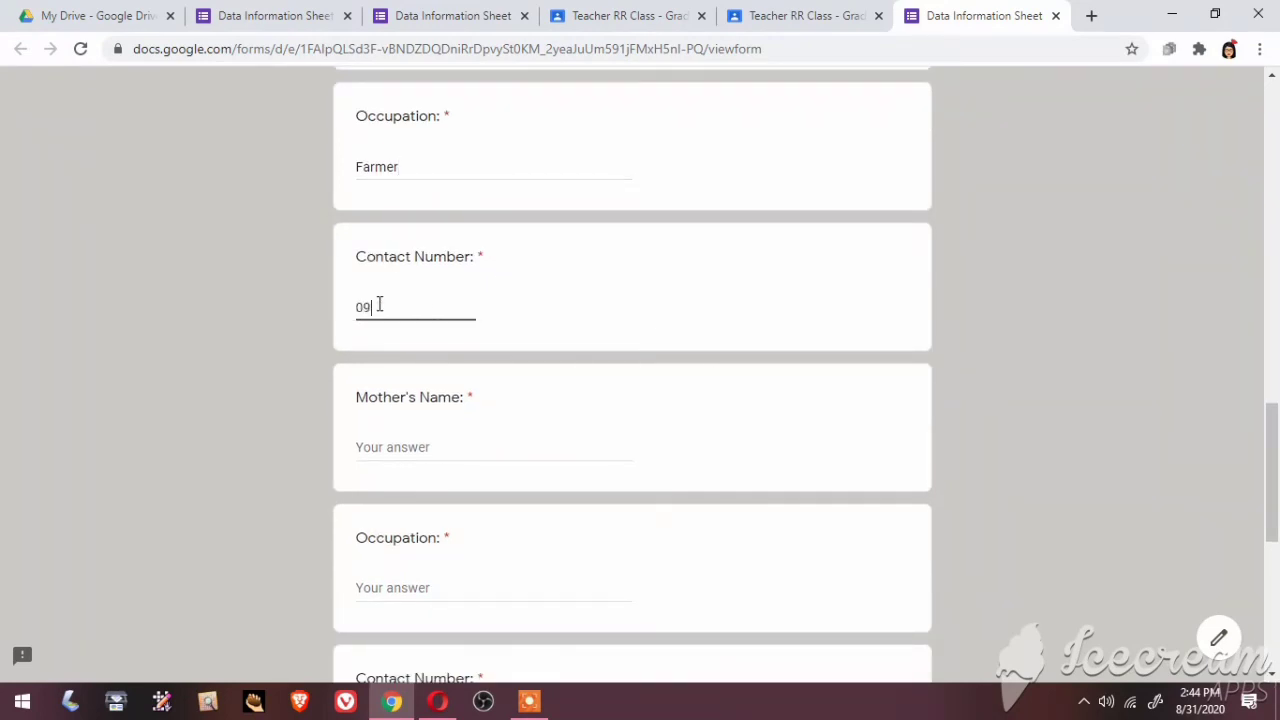
text(999999999)
click(419, 441)
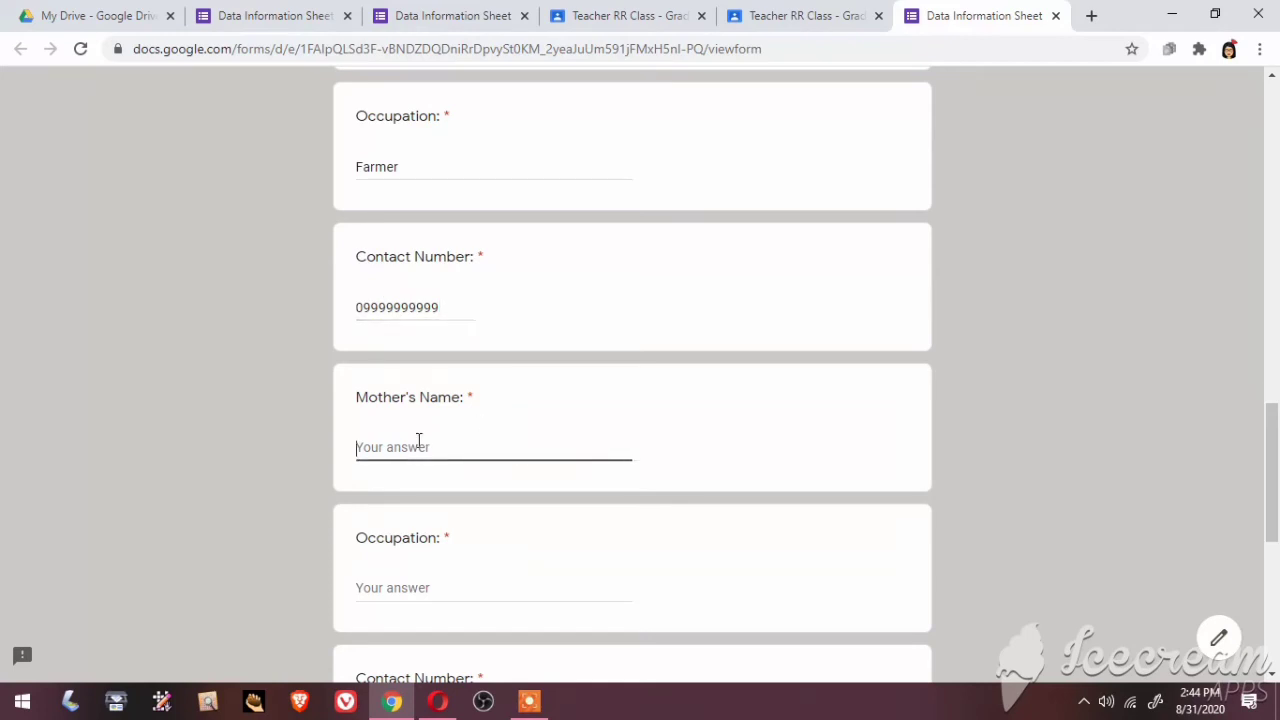
text(Juanita)
Give the mother's occupation as Housewife, then enter her contact number and the guardian's name
click(413, 587)
scroll(413, 587, down, 3)
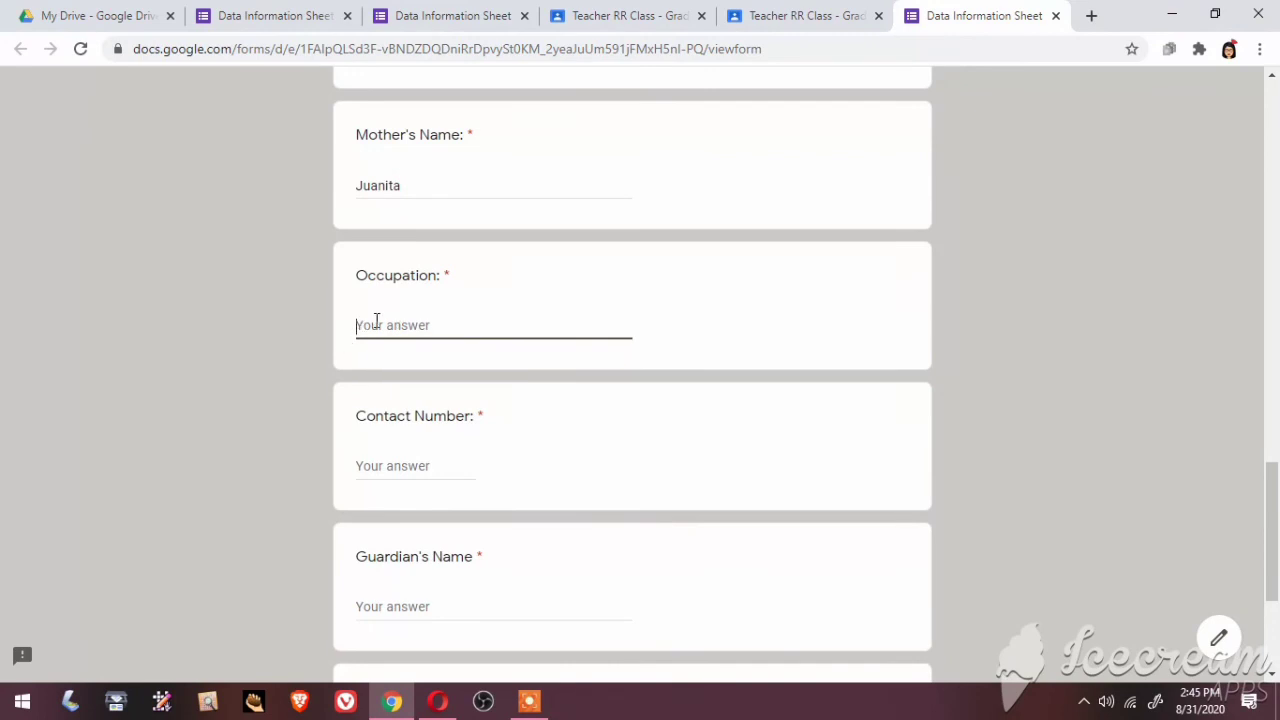
text(Housewife)
click(417, 466)
text(0)
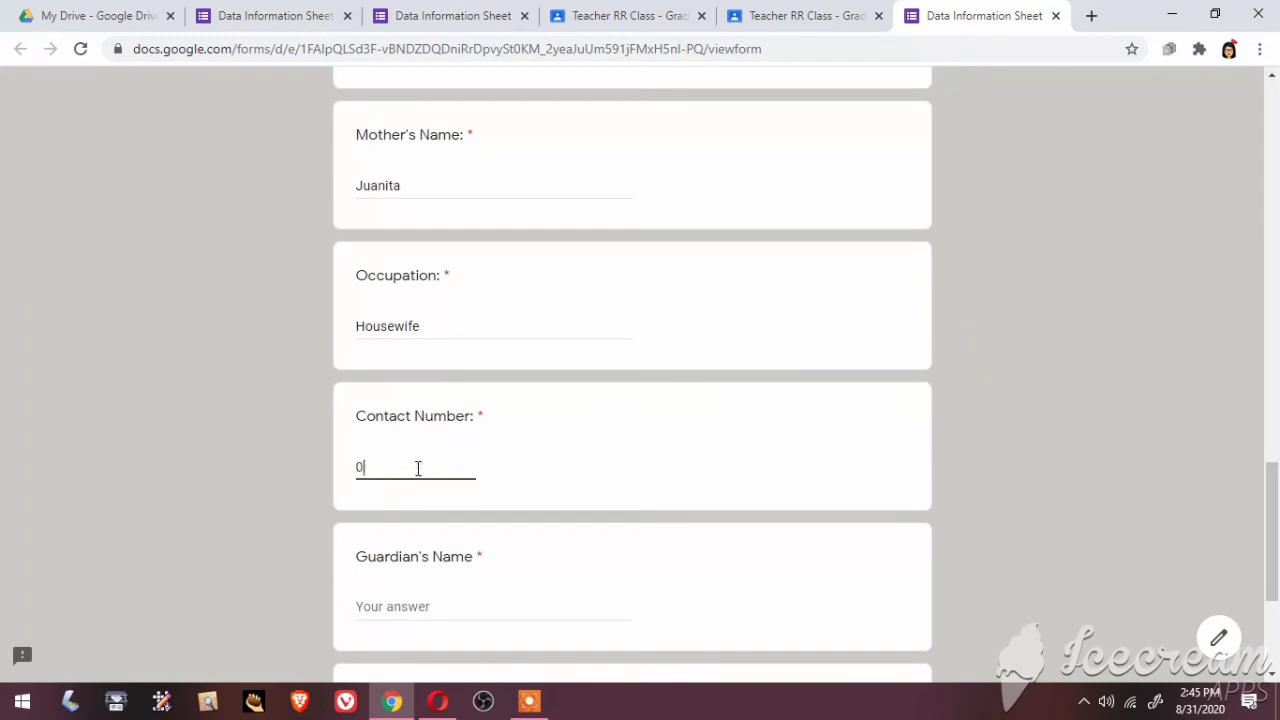
text(999999999)
click(384, 608)
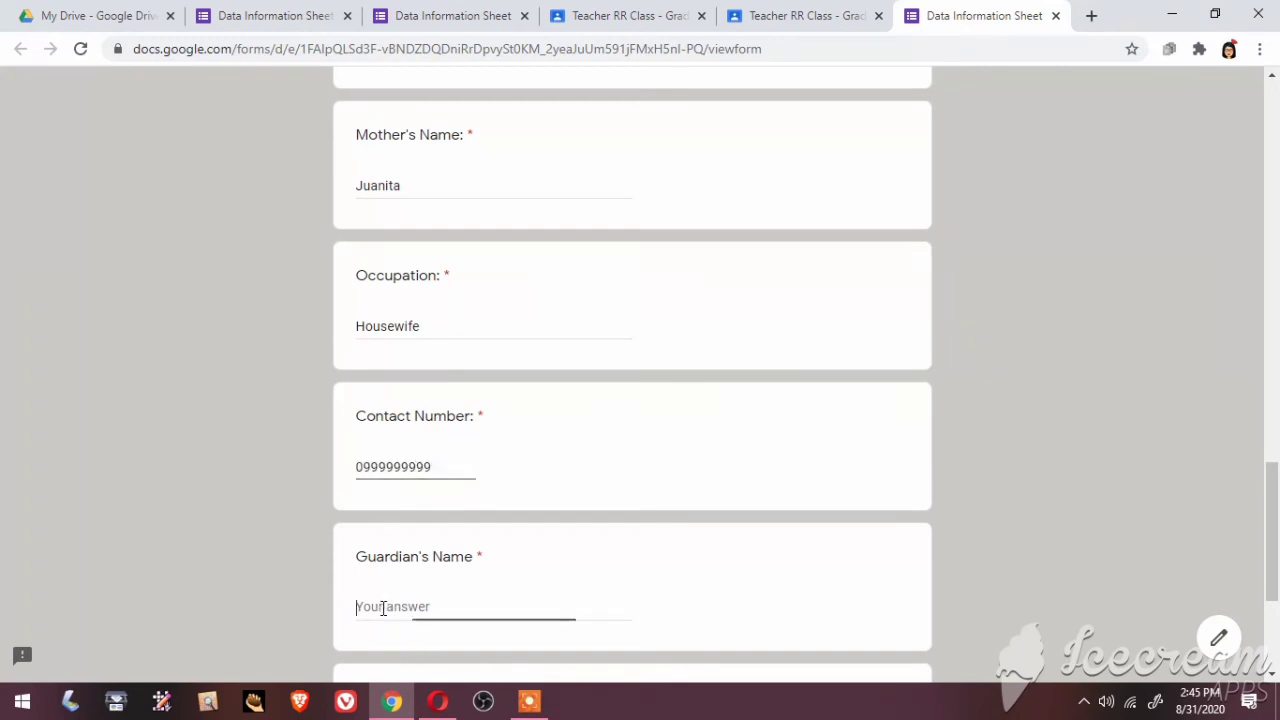
text(Ja)
text(ana)
text( D)
text(ela Cruz)
Append the family surname to the mother's name answer
click(432, 187)
text(De)
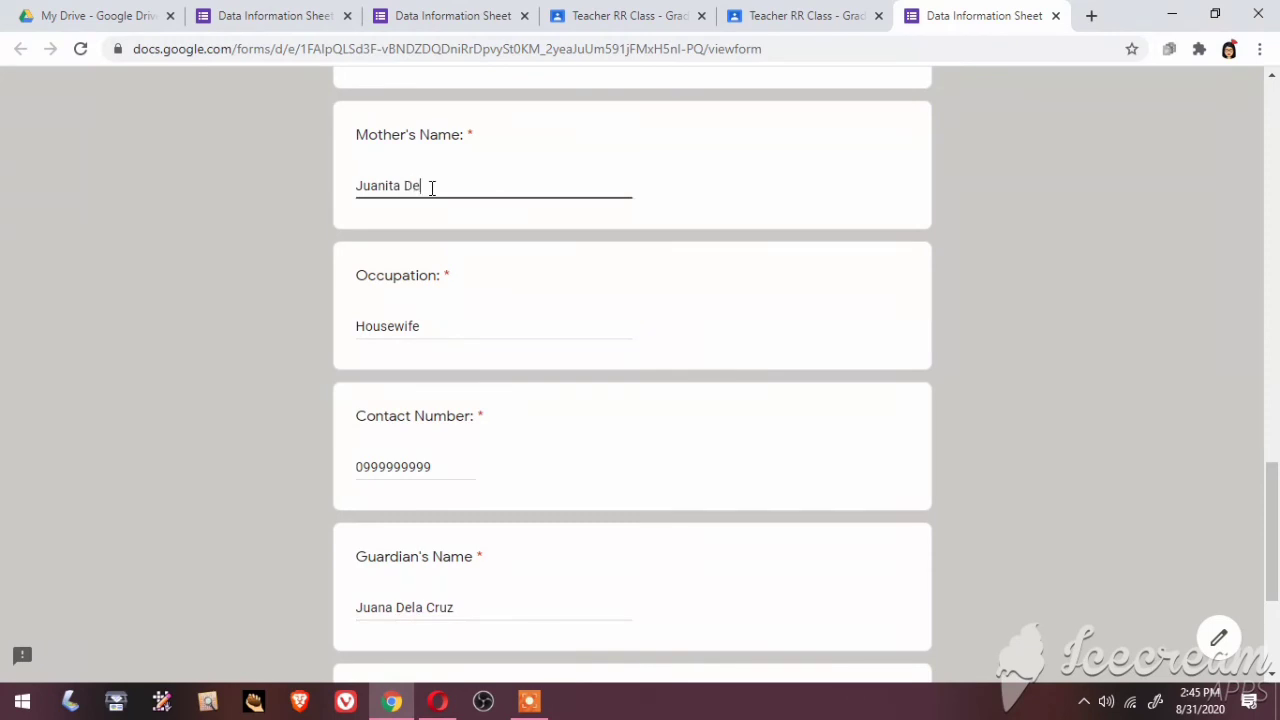
text(la Cruz)
click(1271, 77)
click(1271, 79)
click(1271, 79)
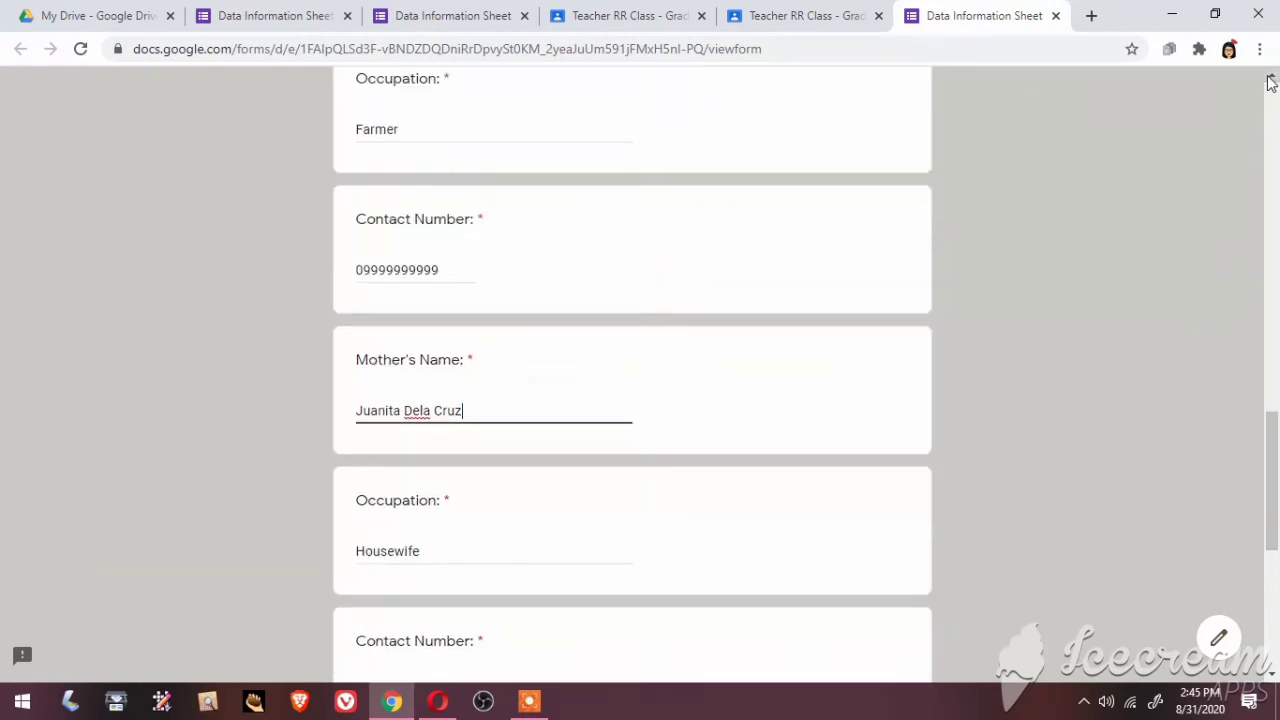
click(1271, 79)
click(1271, 79)
click(1271, 79)
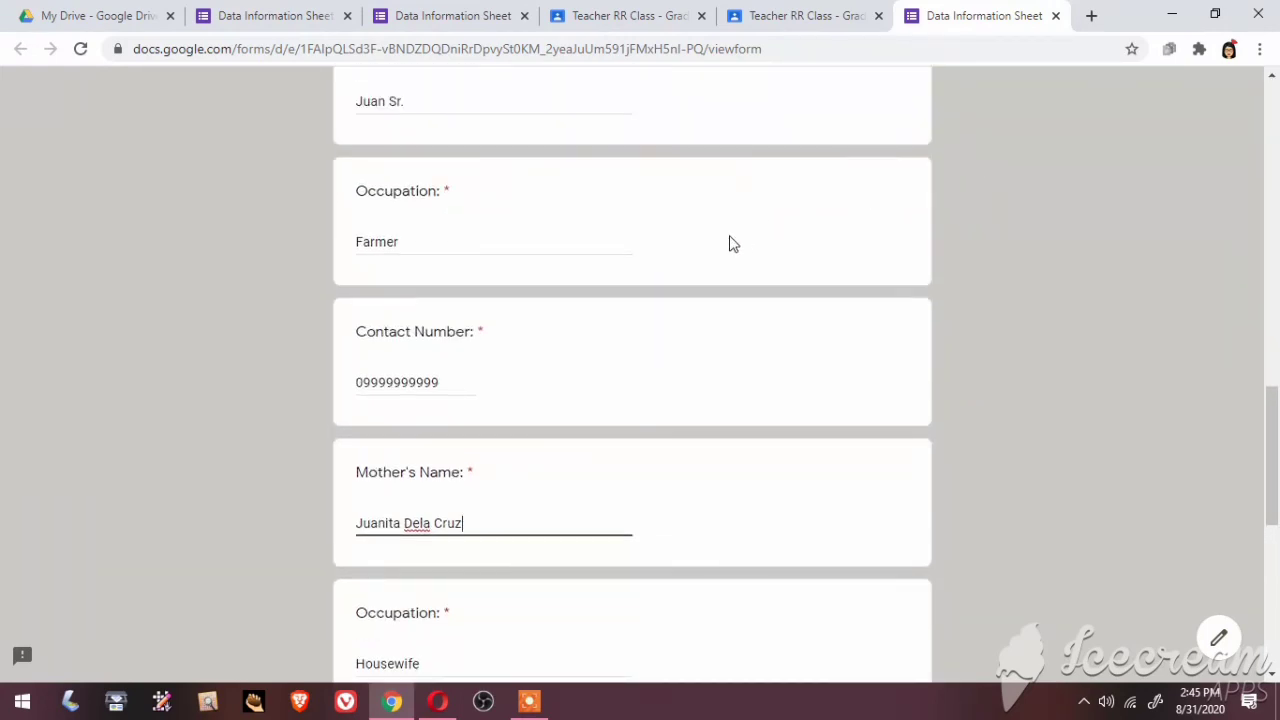
Insert the family surname into the father's name answer before the suffix
click(430, 101)
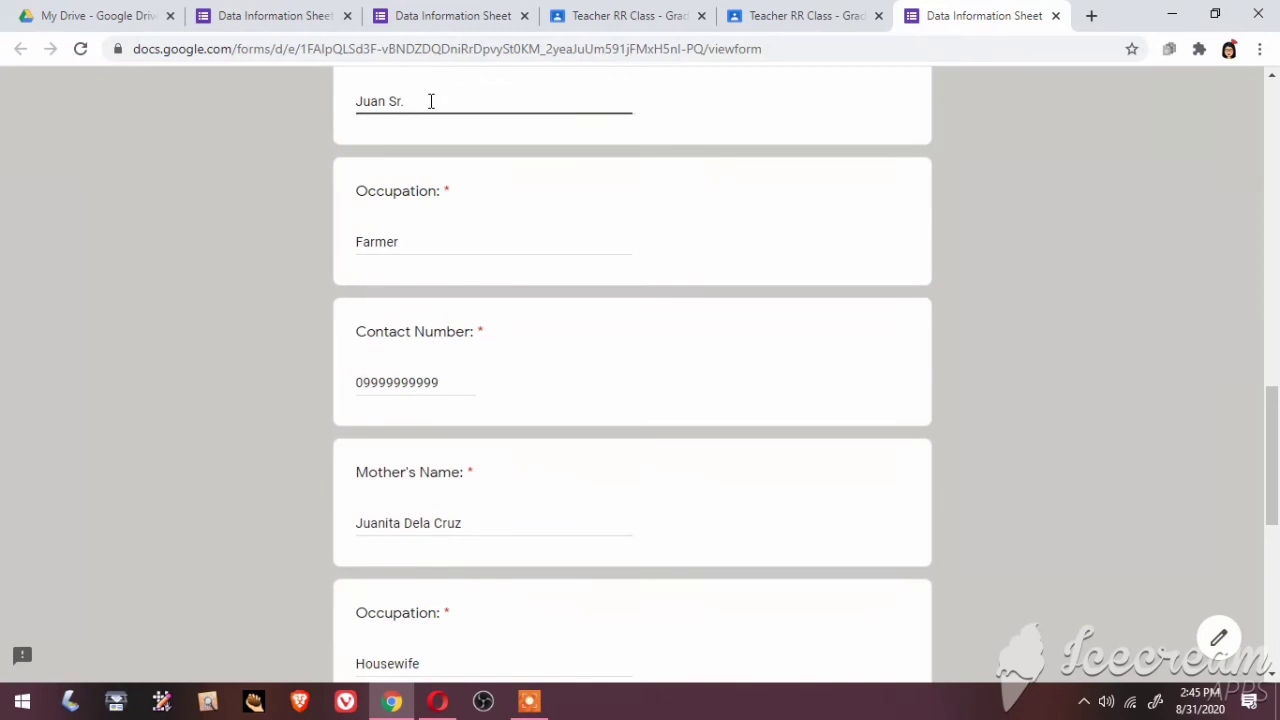
text(Dela Cruz)
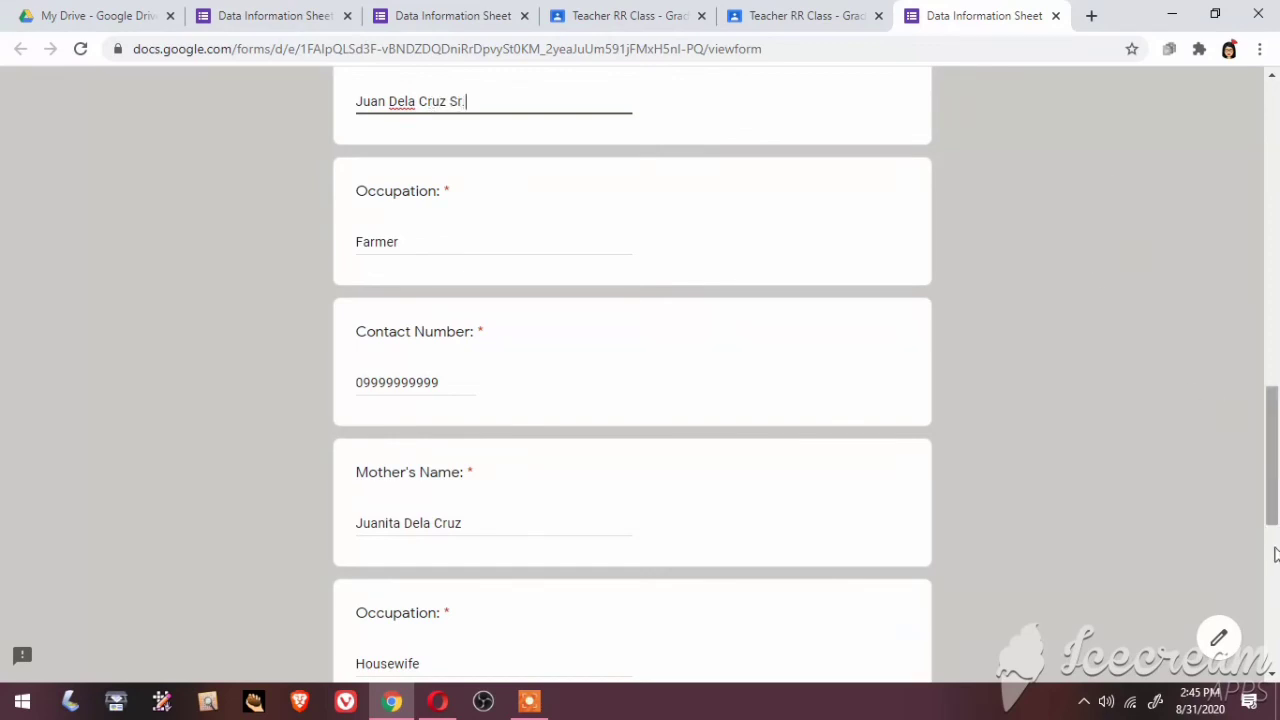
scroll(1275, 678, down, 4)
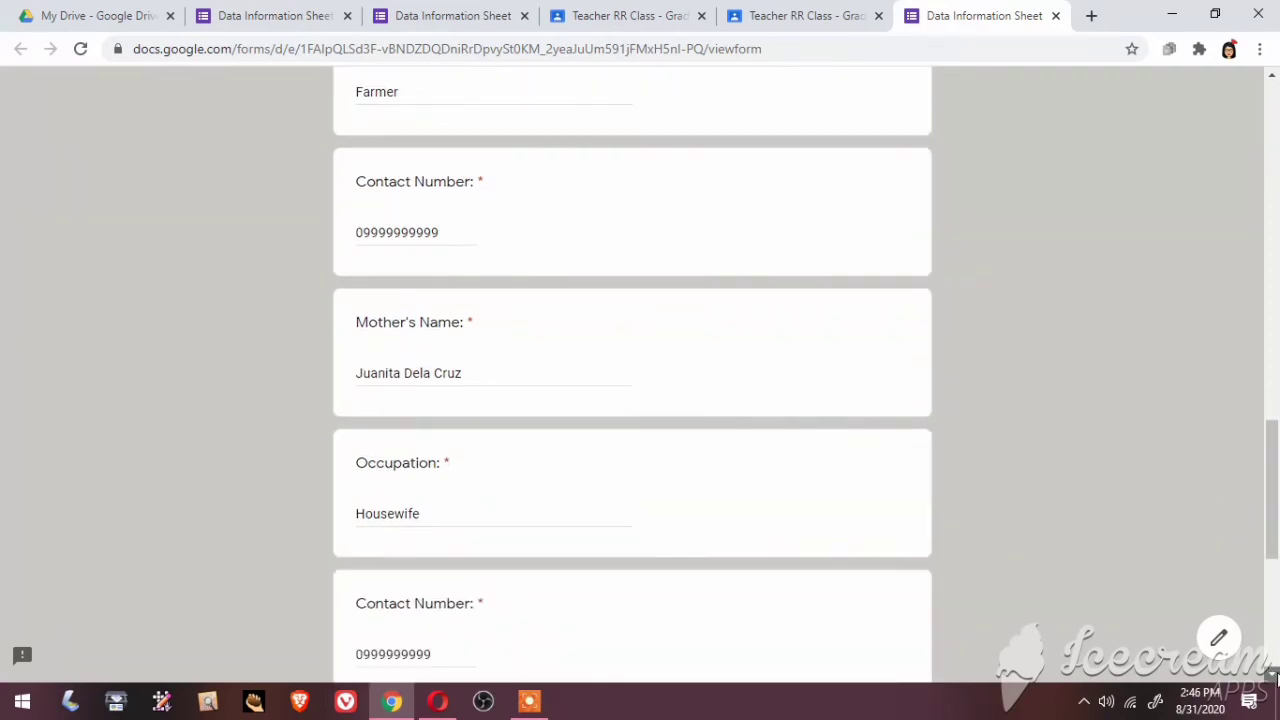
scroll(1275, 678, down, 3)
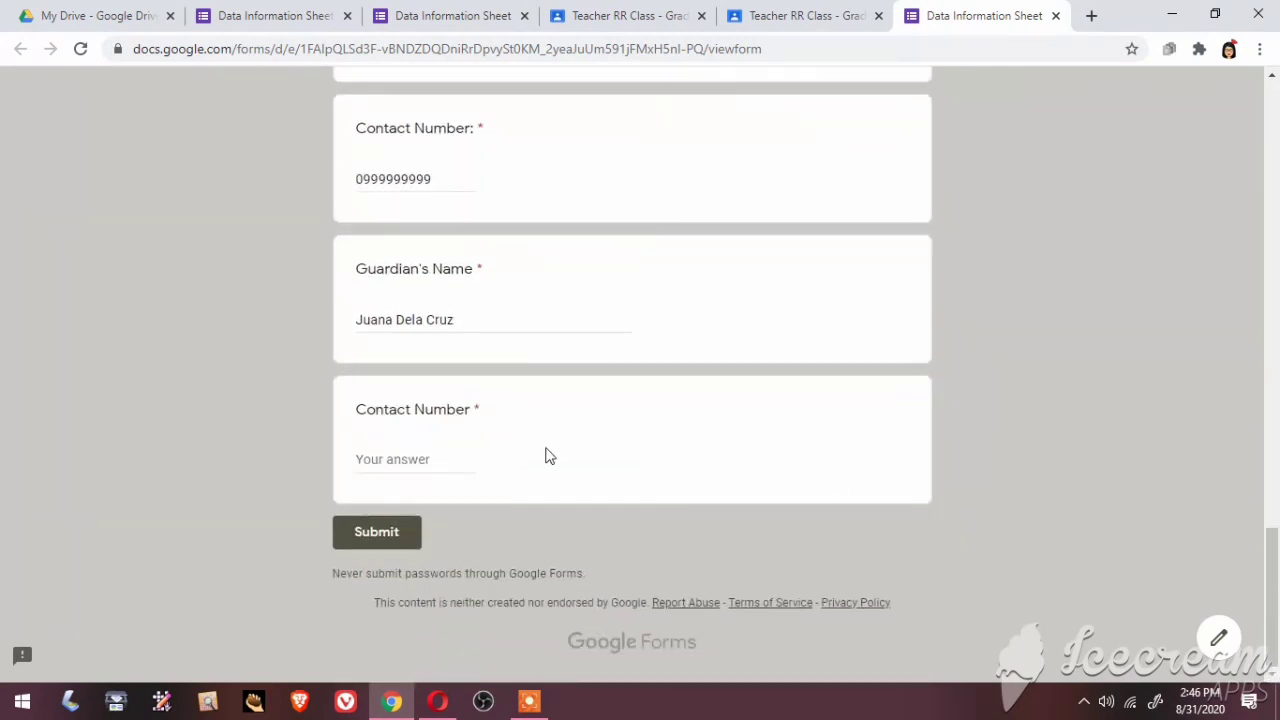
Enter the guardian's contact number and submit the Data Information Sheet
click(408, 461)
text(0999999999)
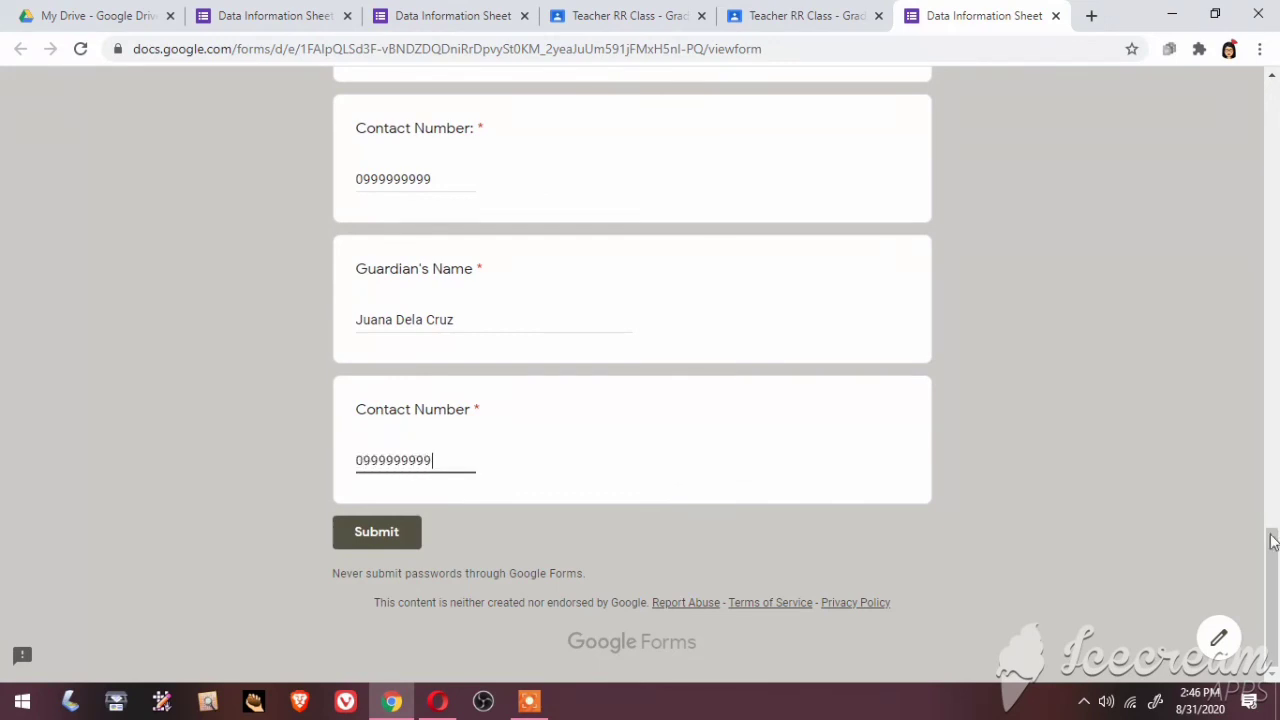
drag(1274, 548, 1272, 600)
click(388, 538)
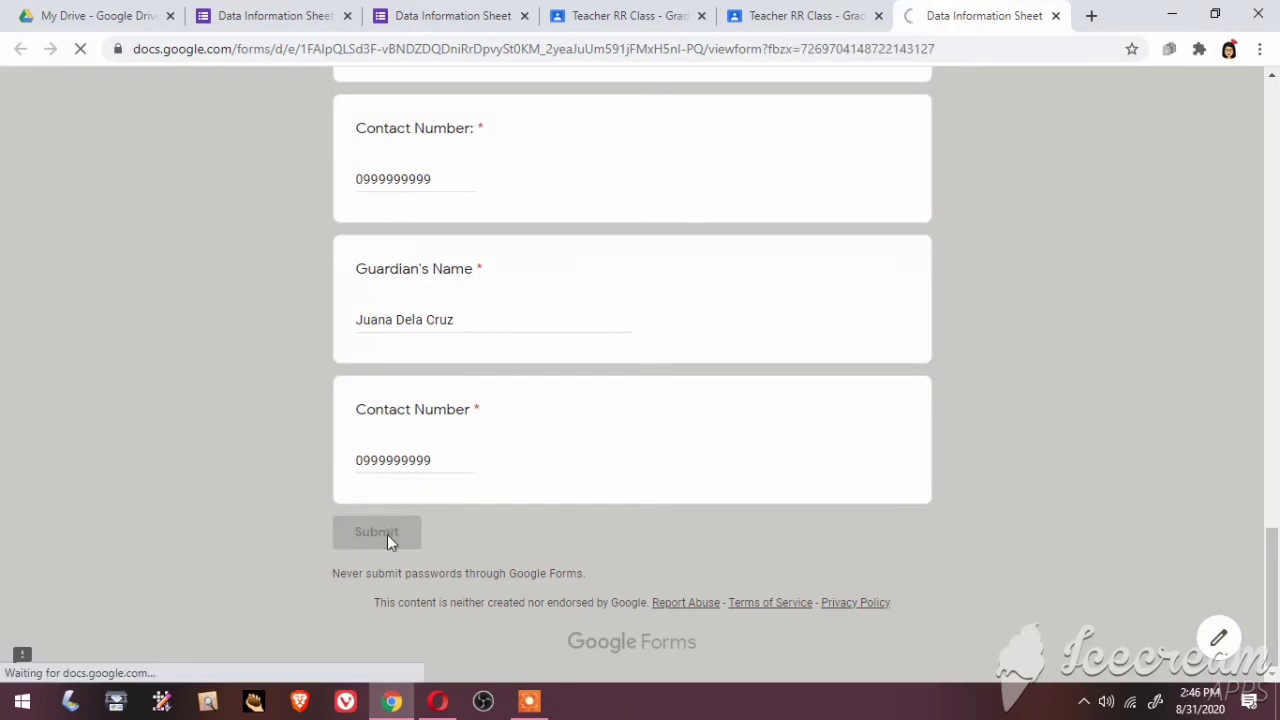
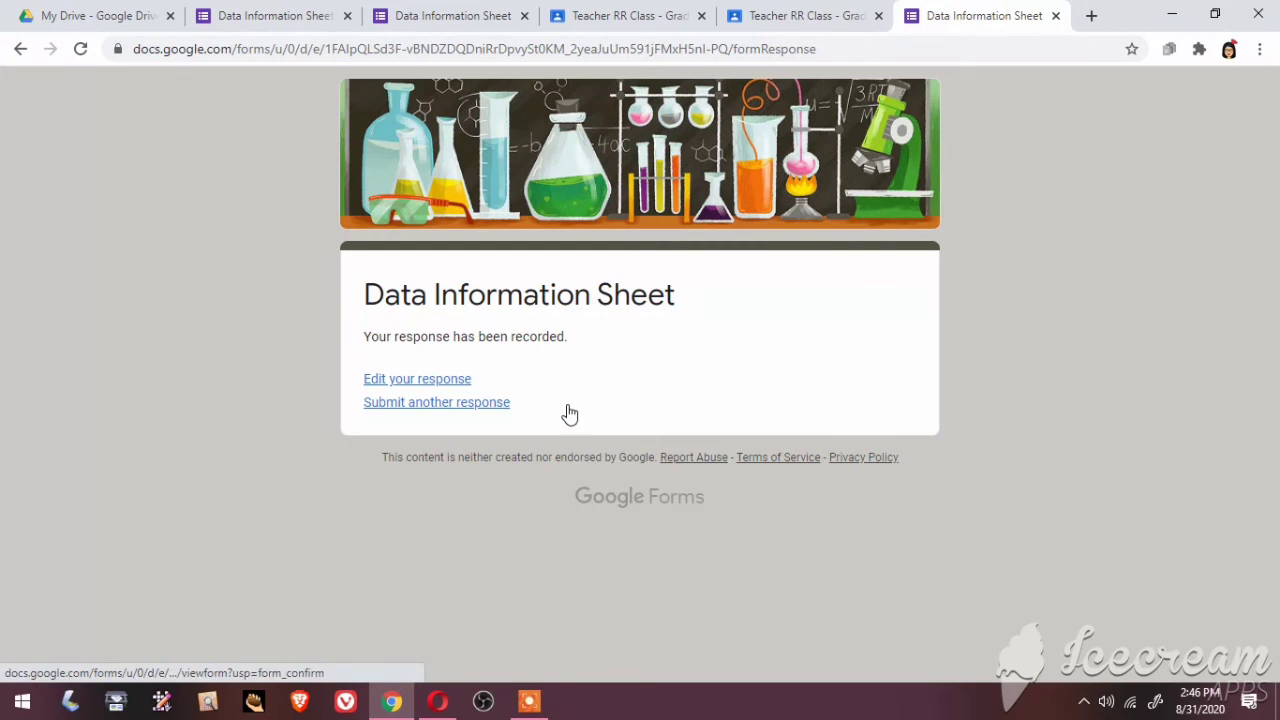
Reopen the recorded response and delete the trailing 9 from the Contact Number answer
click(438, 381)
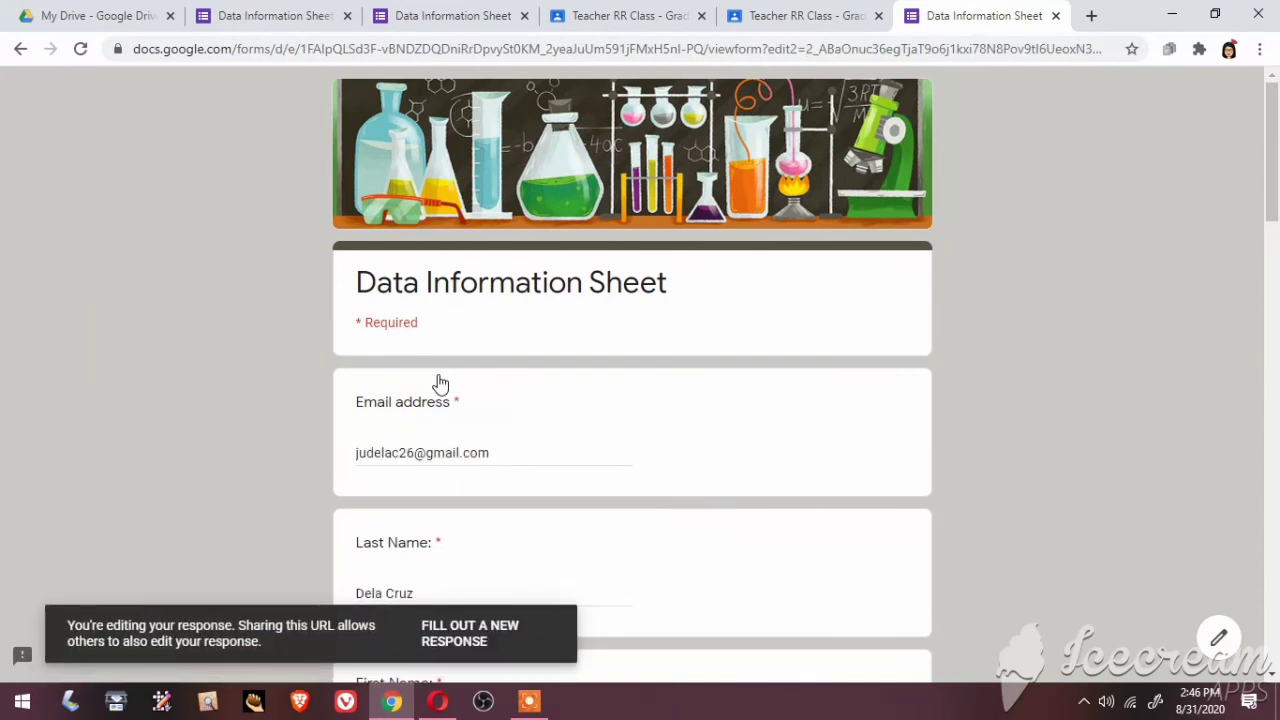
click(1273, 677)
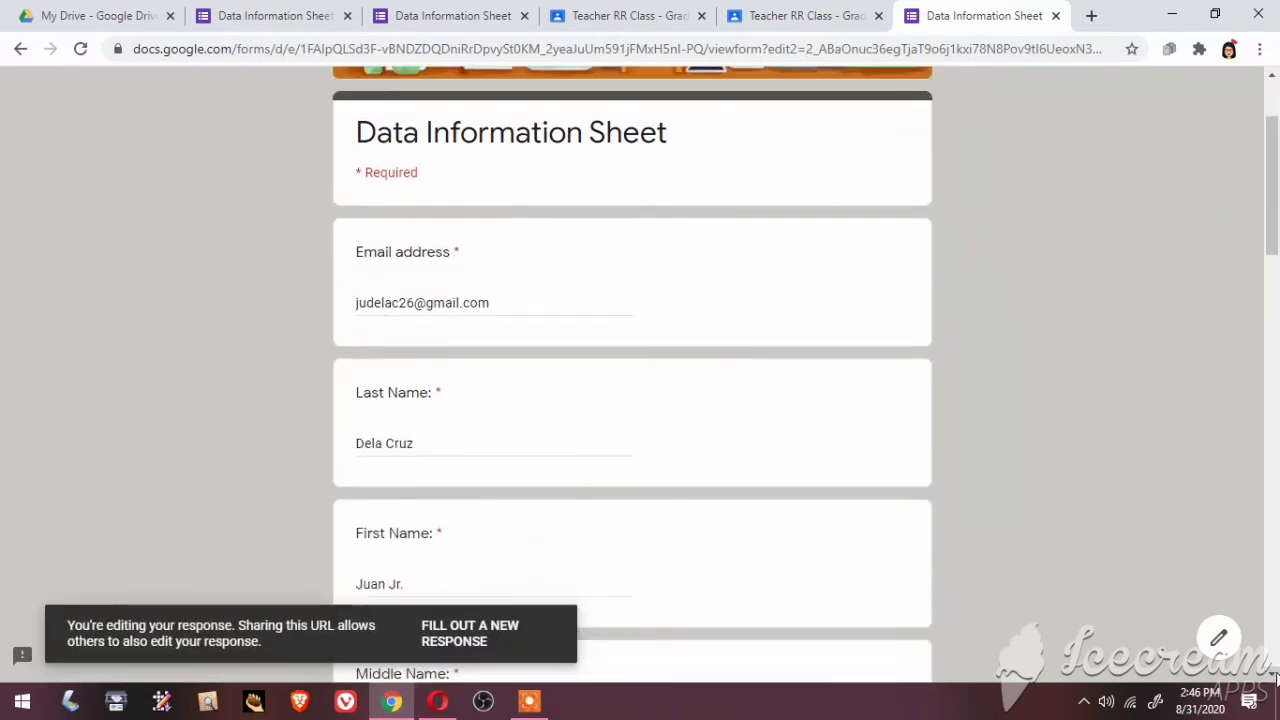
drag(1273, 677, 1273, 677)
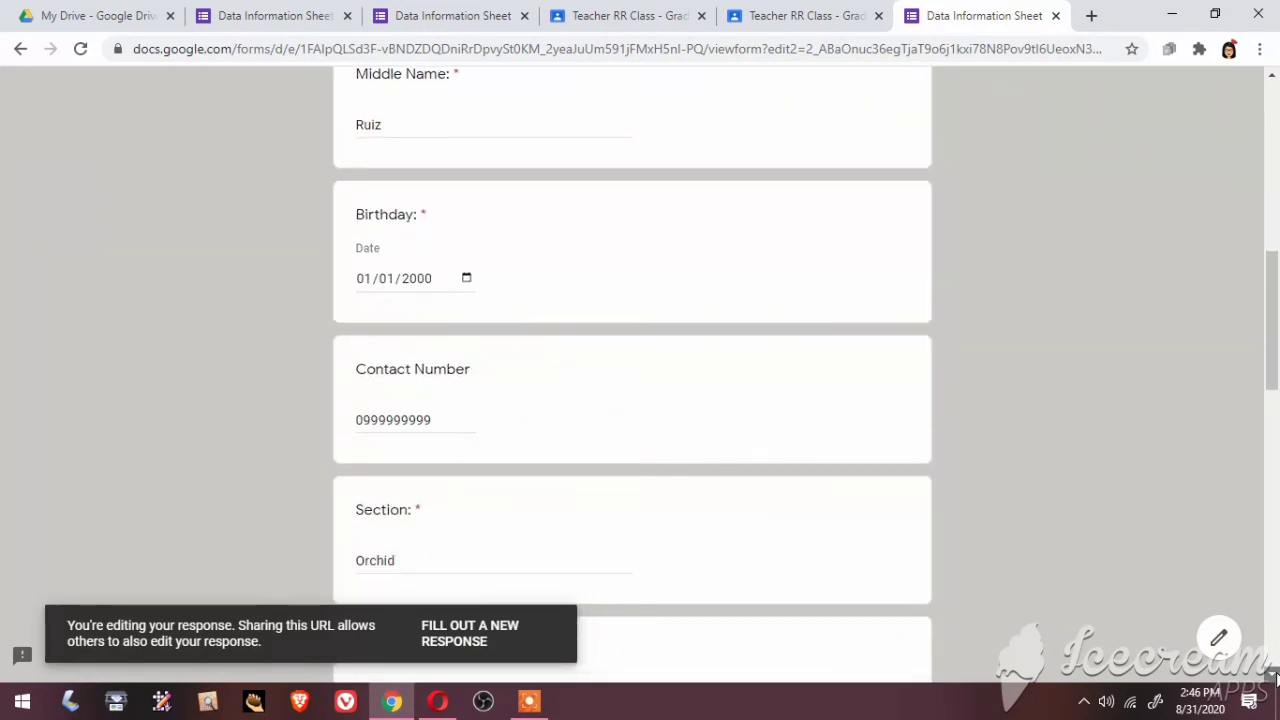
click(460, 420)
key(BackSpace)
key(BackSpace)
Resubmit the edited response with the shortened contact number
scroll(460, 420, up, 1)
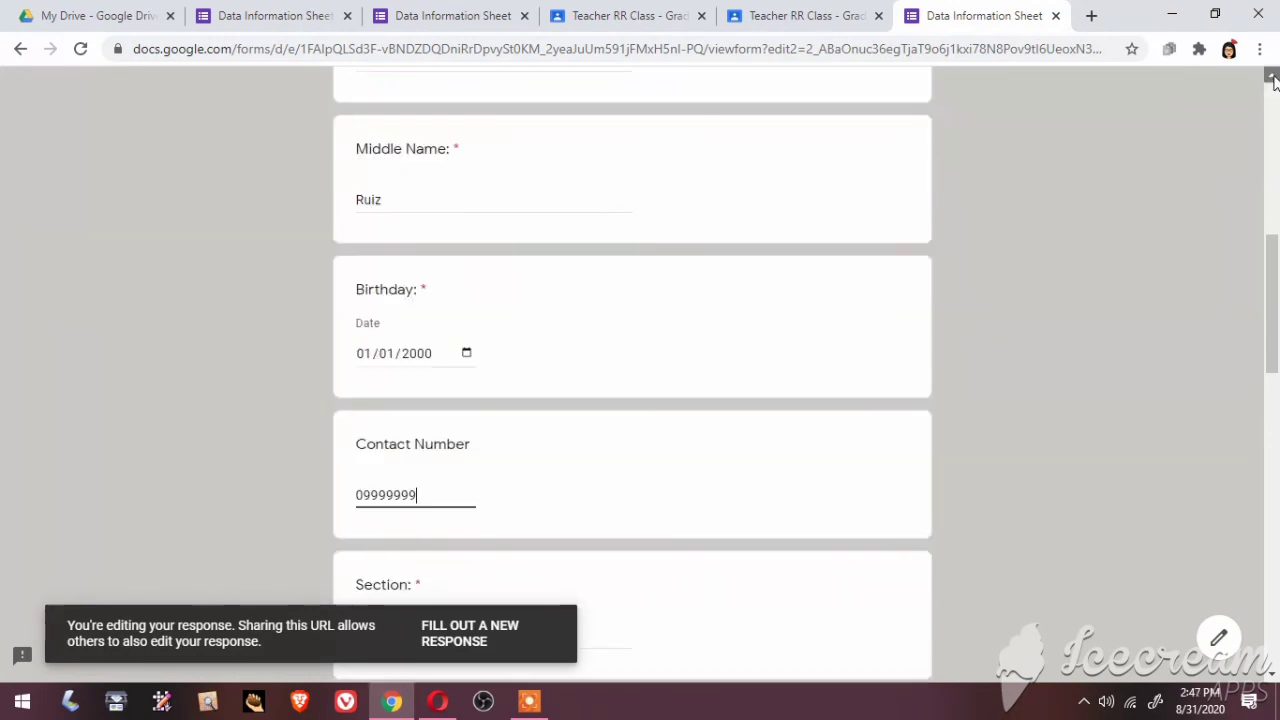
click(1273, 77)
drag(1273, 78, 1273, 78)
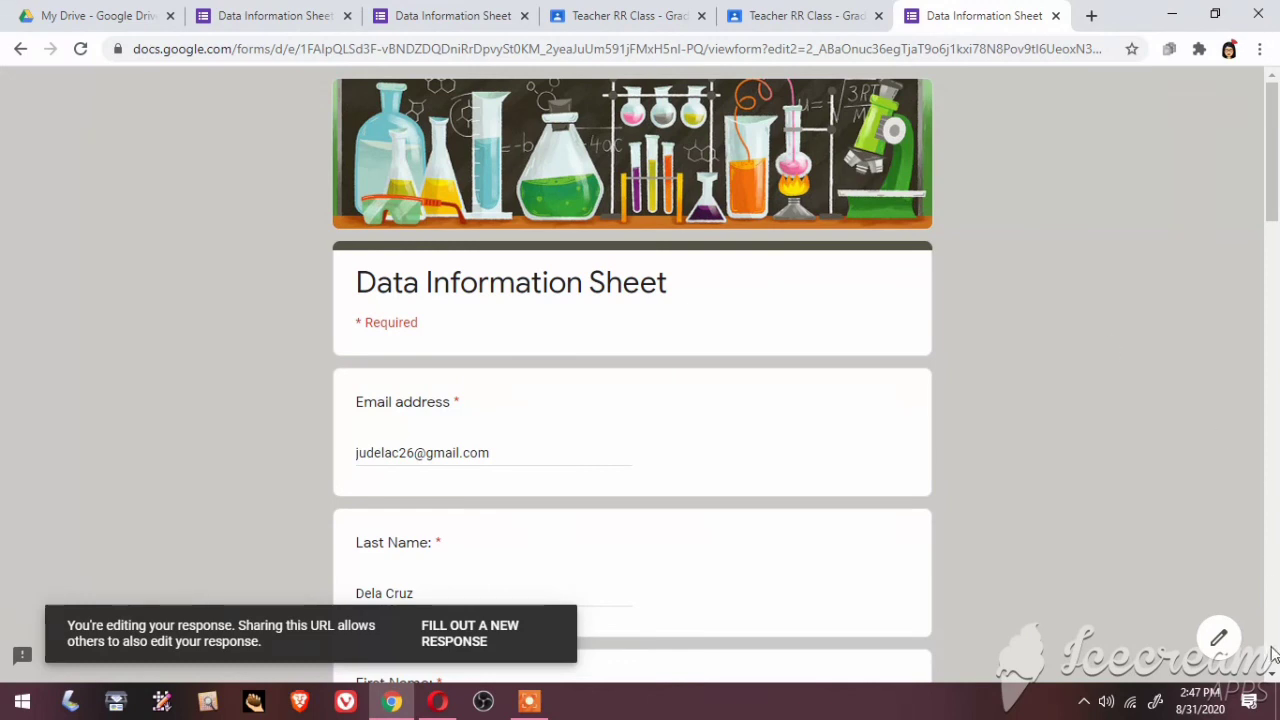
drag(1273, 674, 1273, 674)
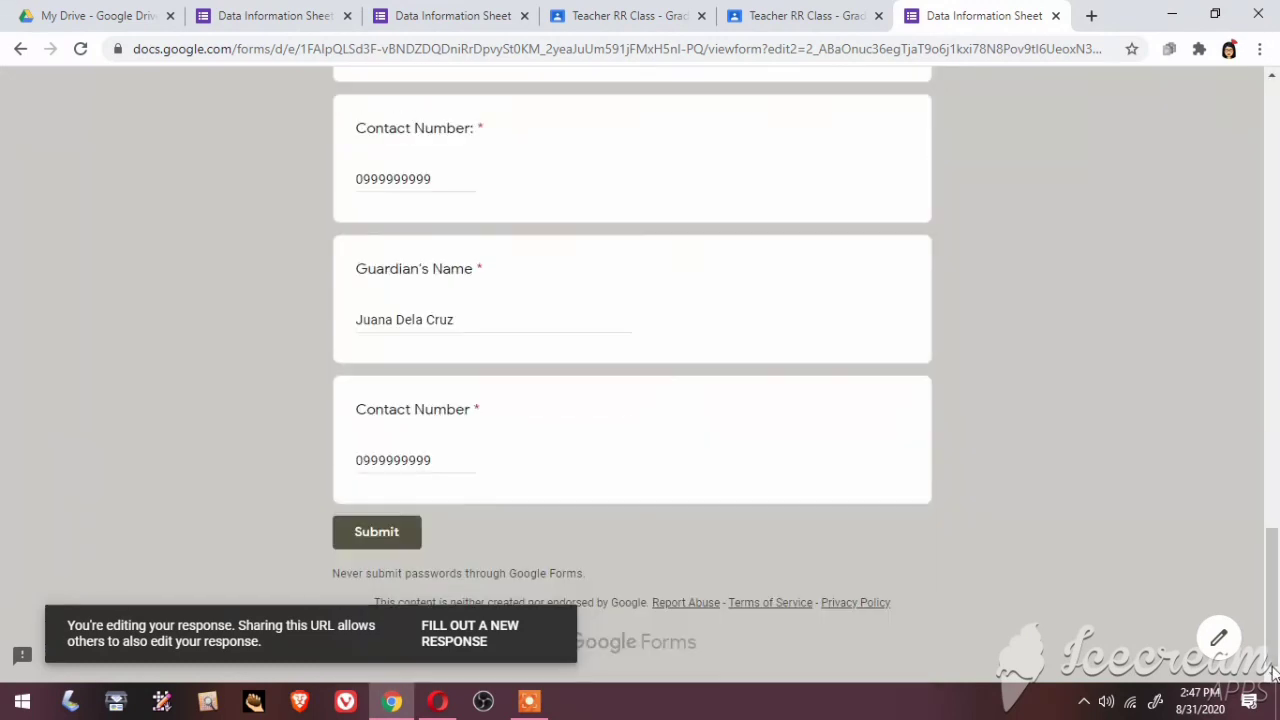
click(377, 533)
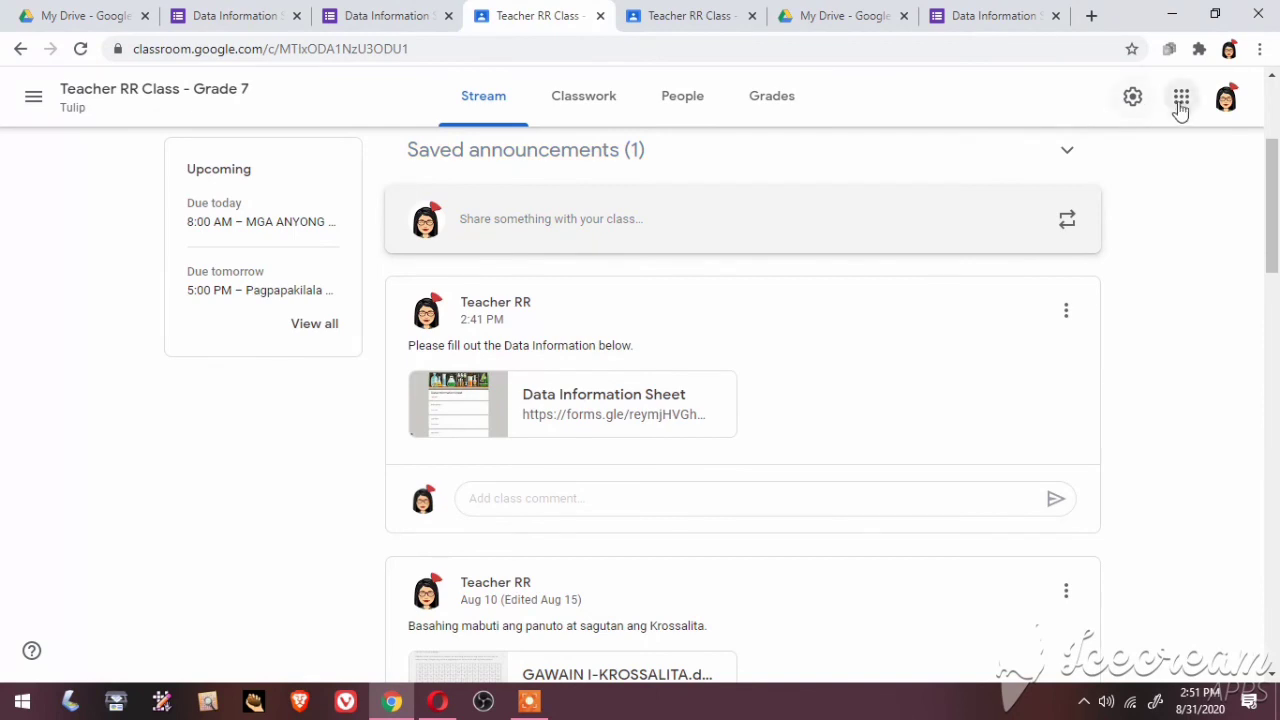
Go to Google Drive, close the two extra form tabs, and open Data Information Sheet from Quick Access
click(1182, 100)
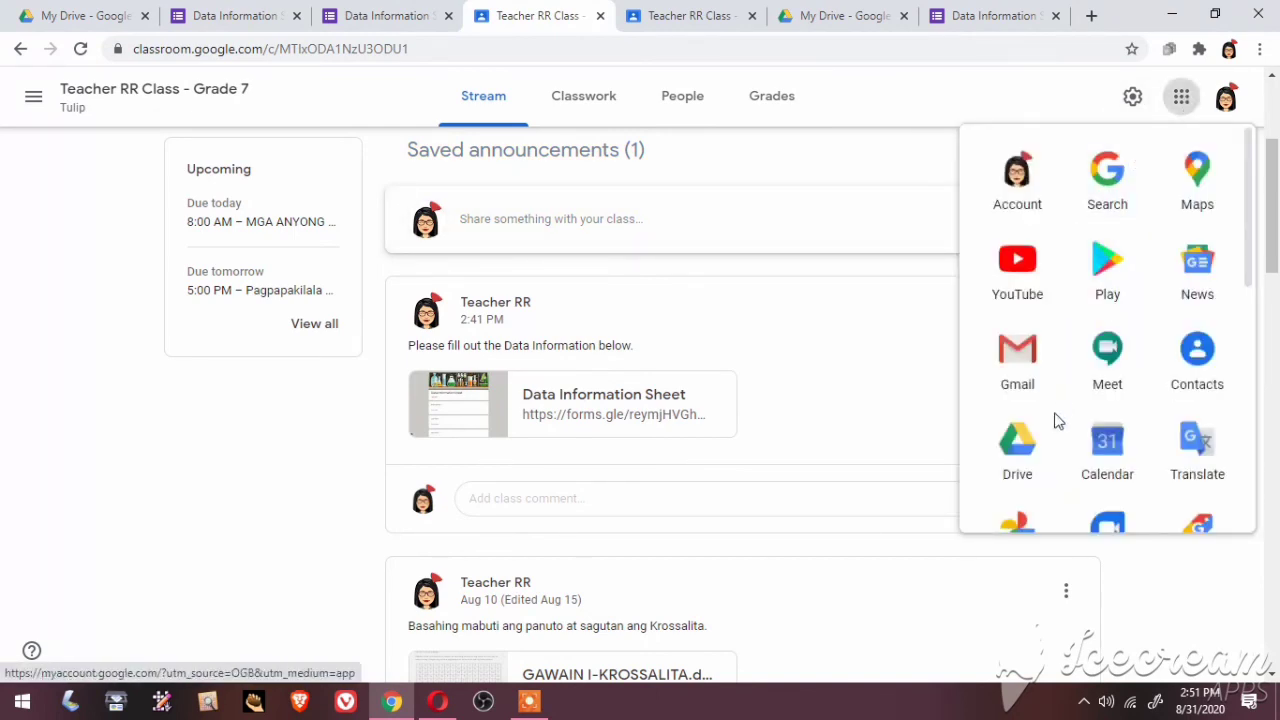
click(1017, 445)
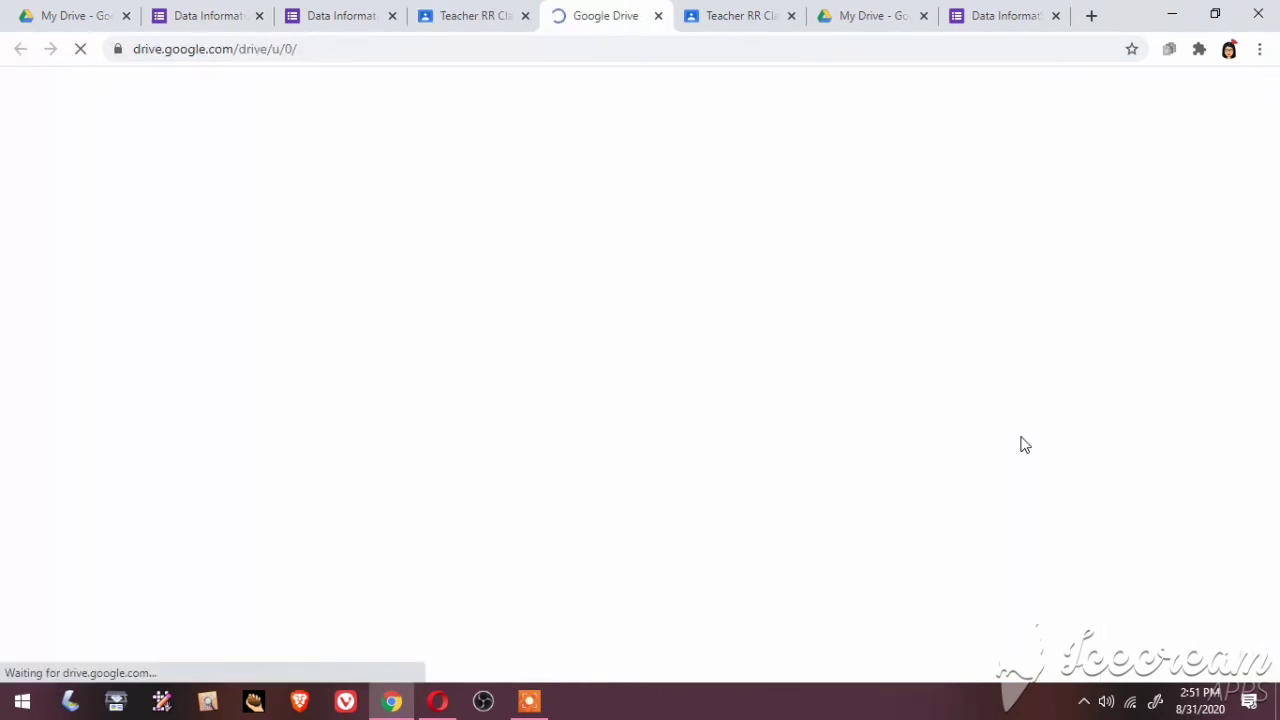
click(391, 15)
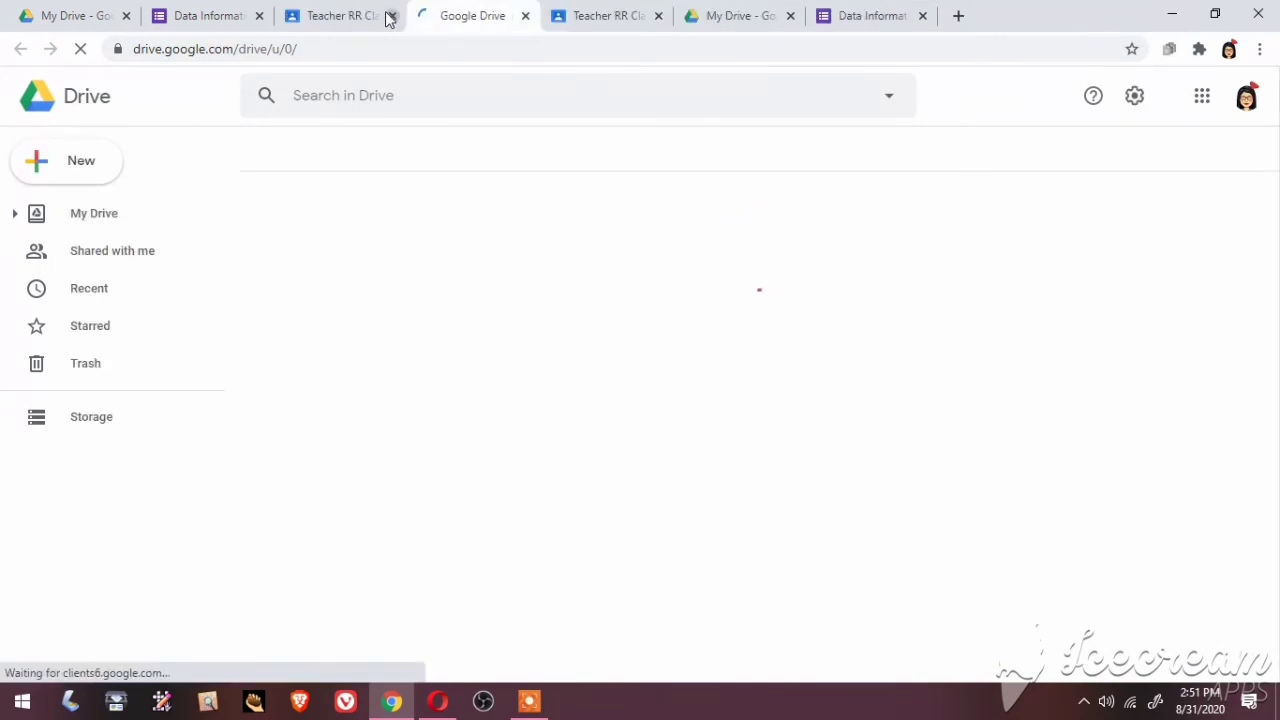
click(263, 16)
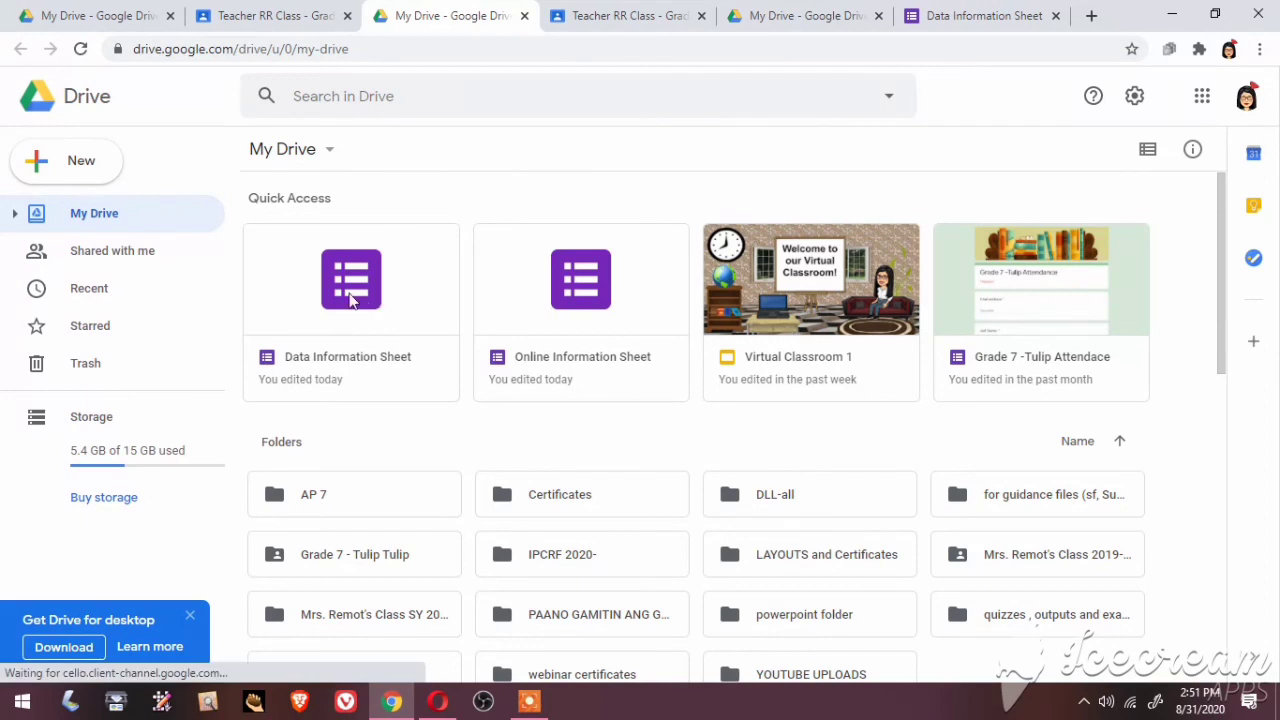
click(349, 295)
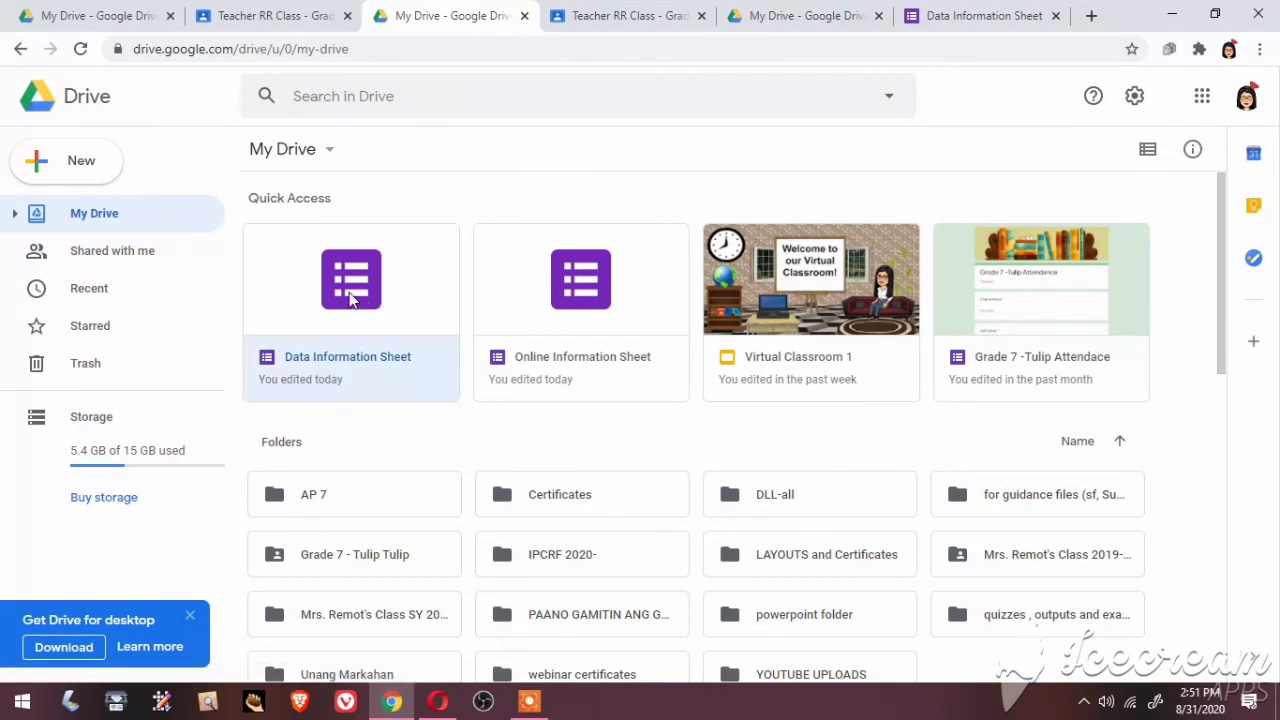
double_click(350, 296)
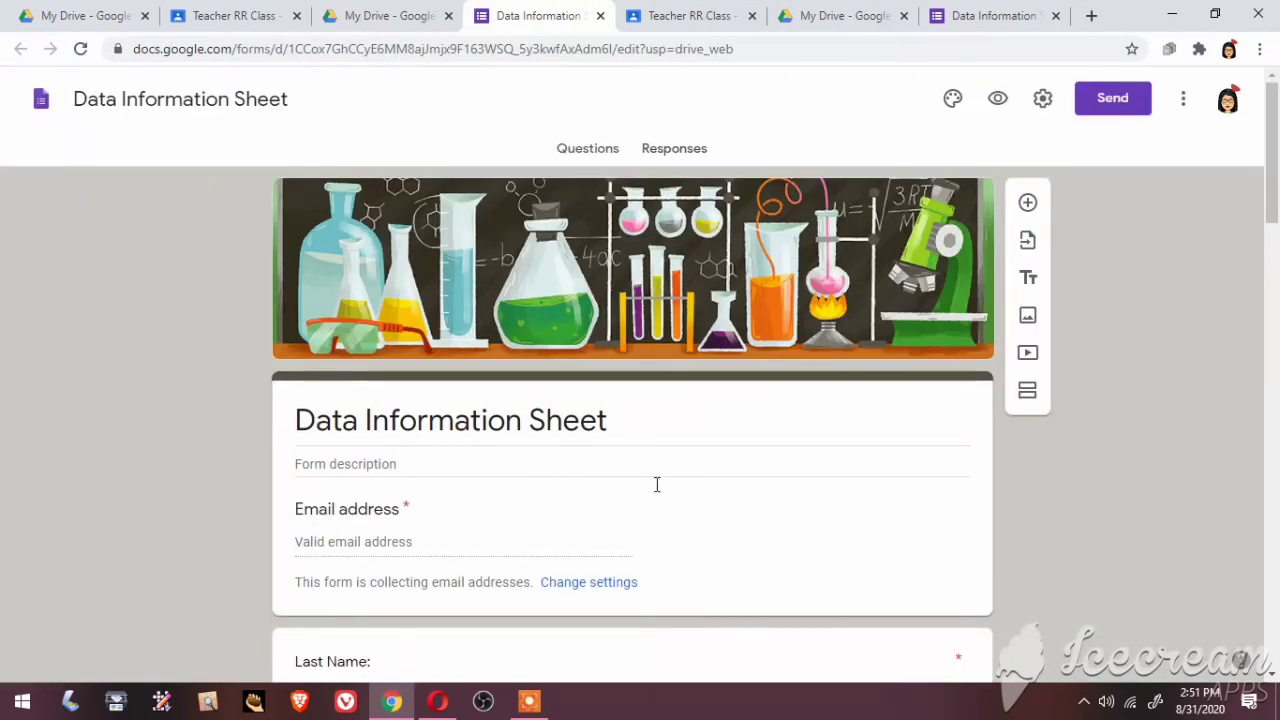
From the Responses tab, create a new 'Data Information Sheet (Responses)' spreadsheet for the answers
click(676, 150)
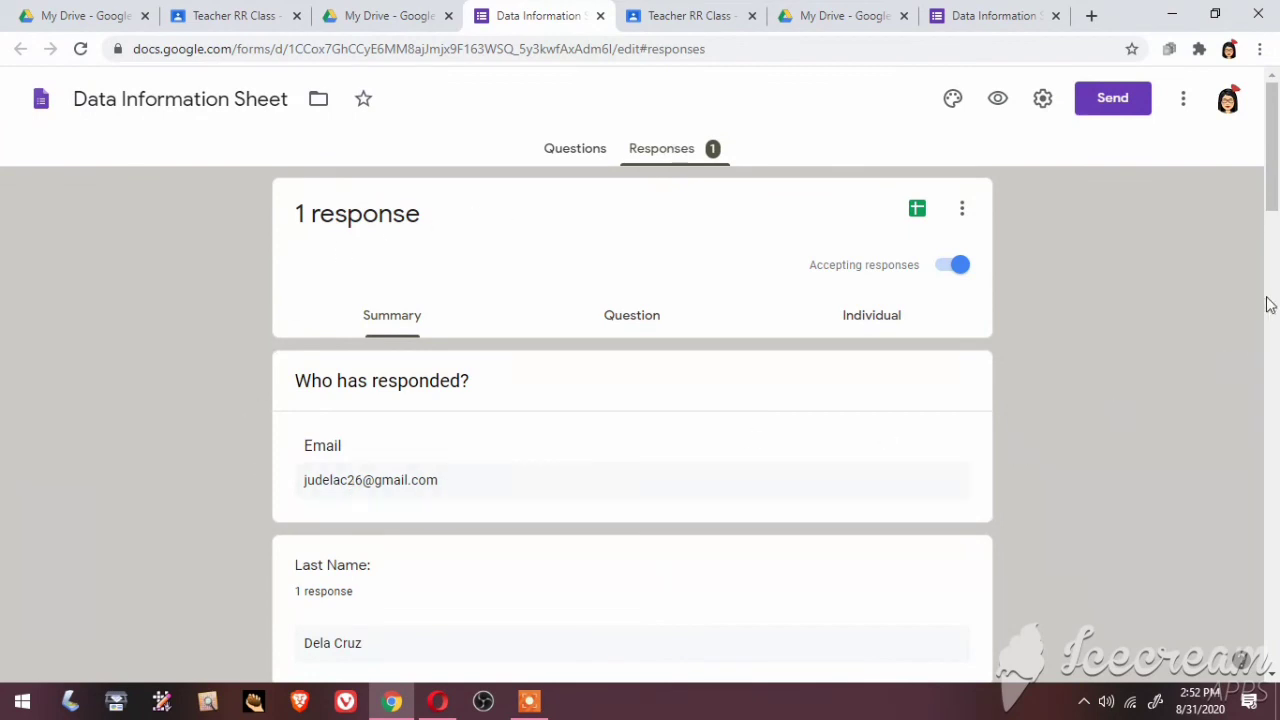
scroll(1274, 290, down, 3)
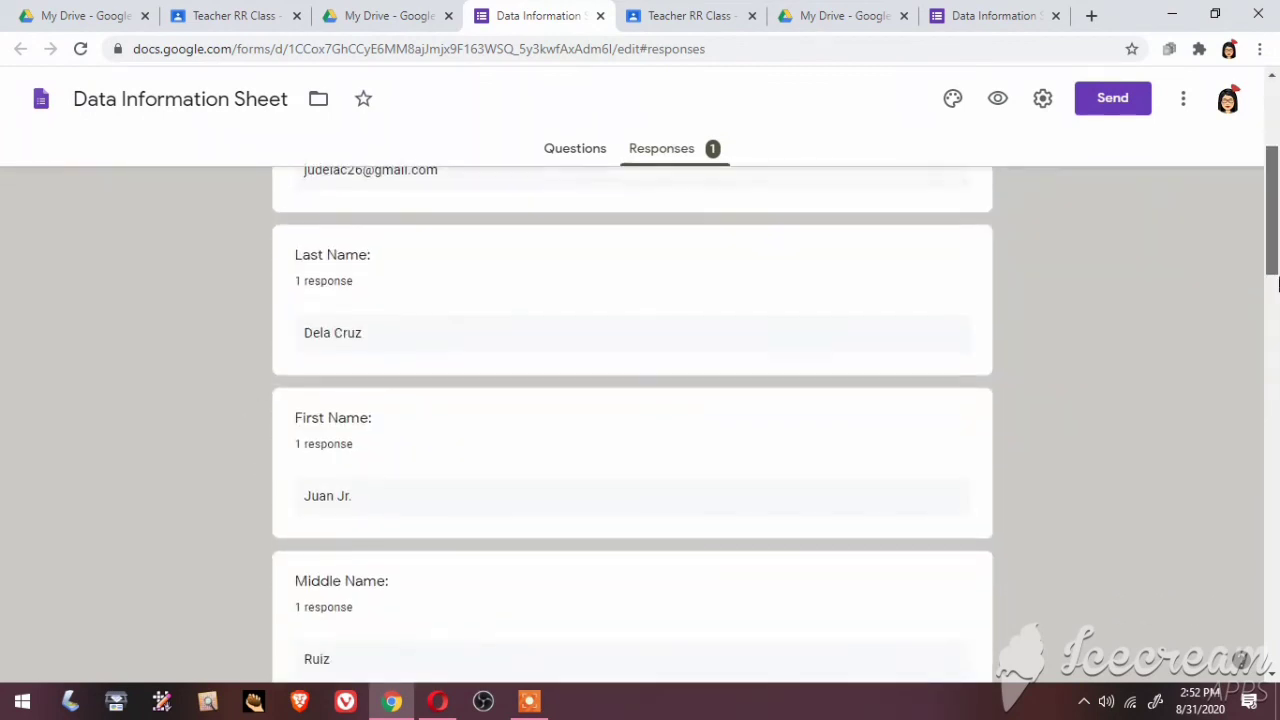
drag(1276, 285, 1276, 180)
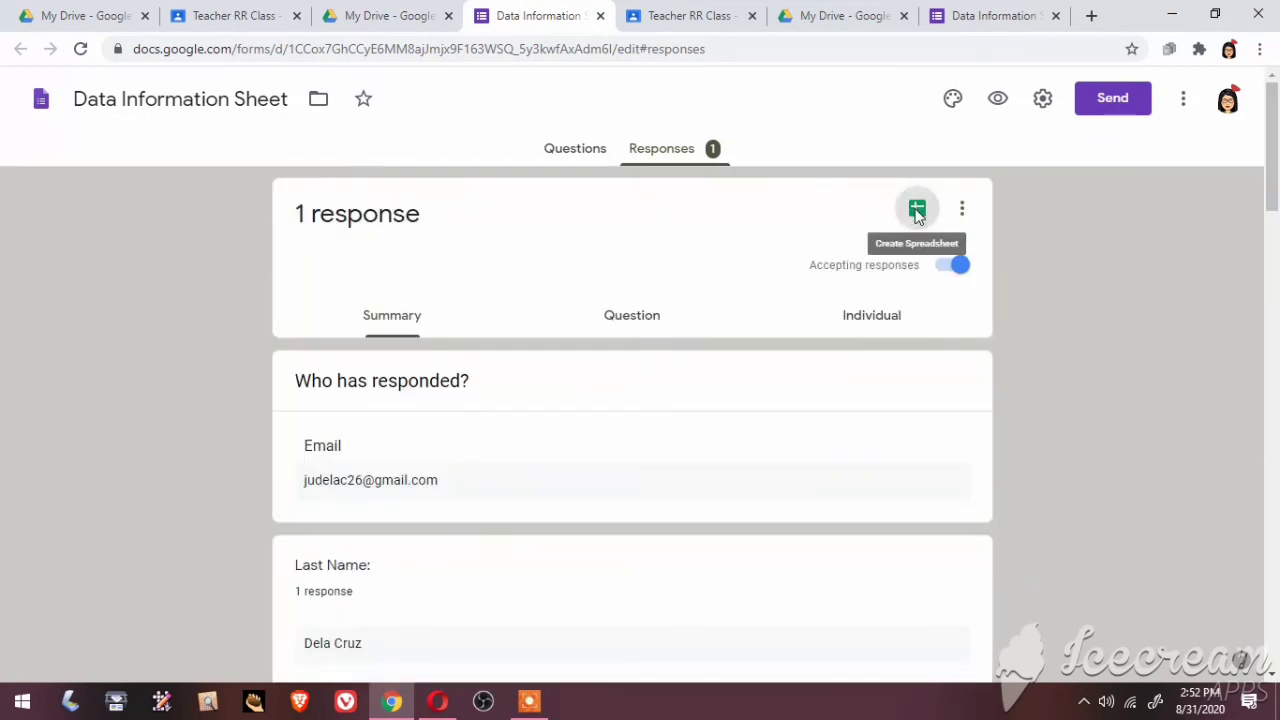
click(917, 210)
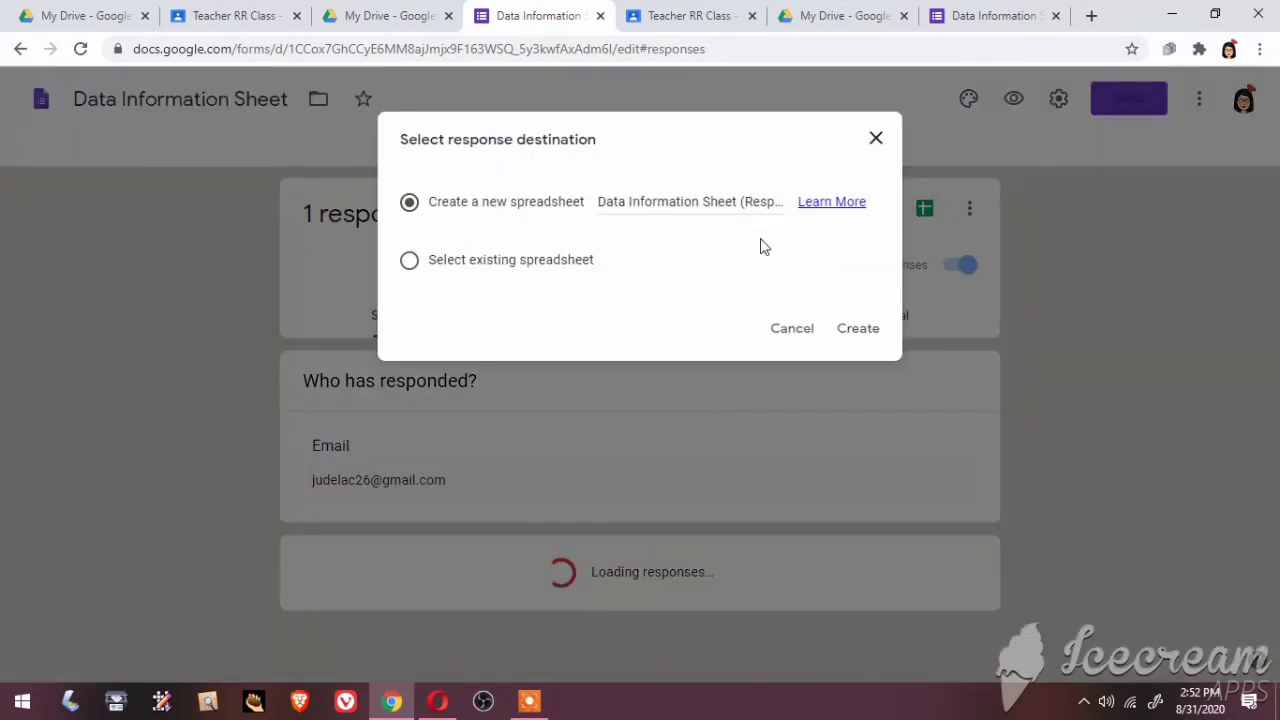
click(856, 329)
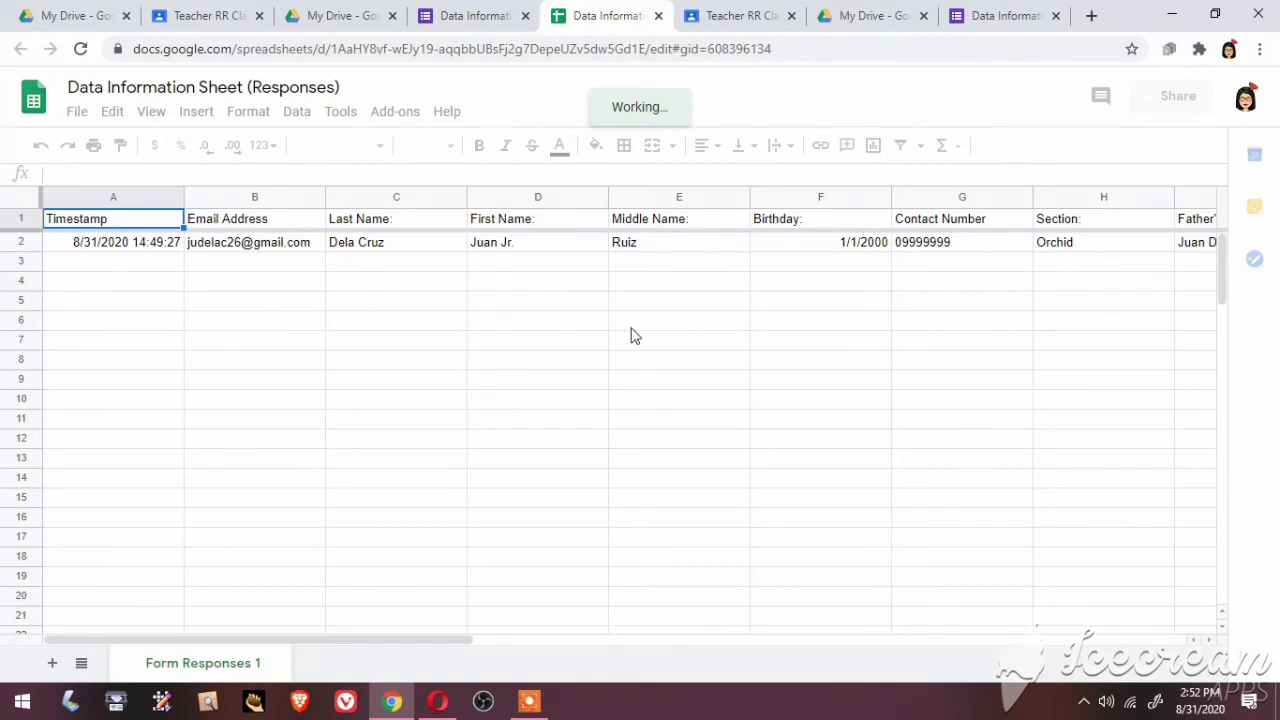
Scroll across columns A to P to review the submitted answers in row 2
click(432, 293)
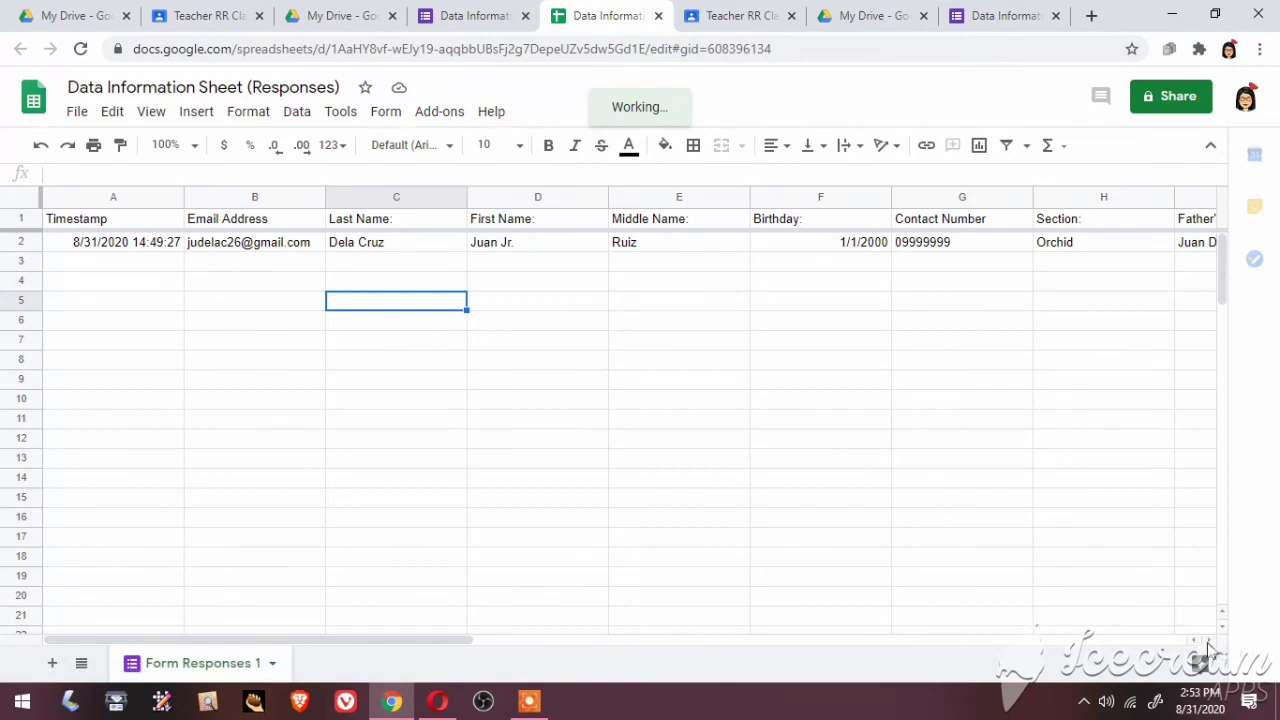
click(1208, 645)
click(1208, 645)
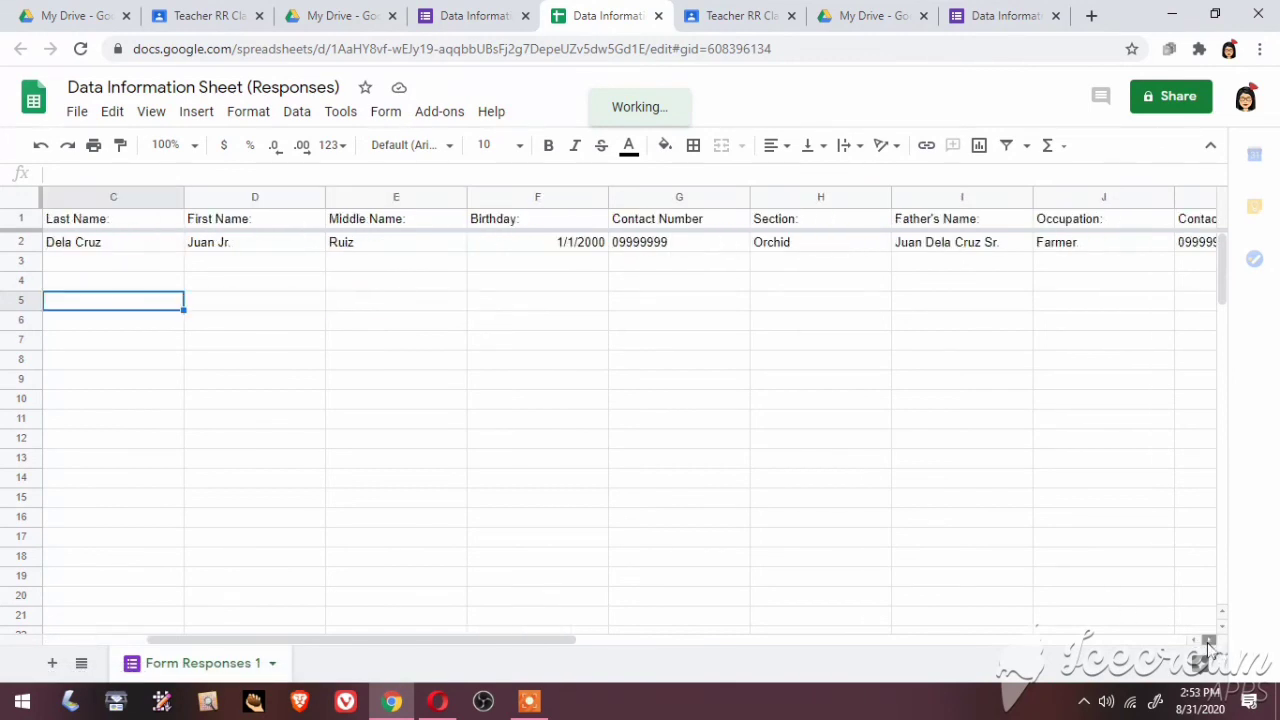
click(1208, 645)
click(1207, 642)
click(1207, 642)
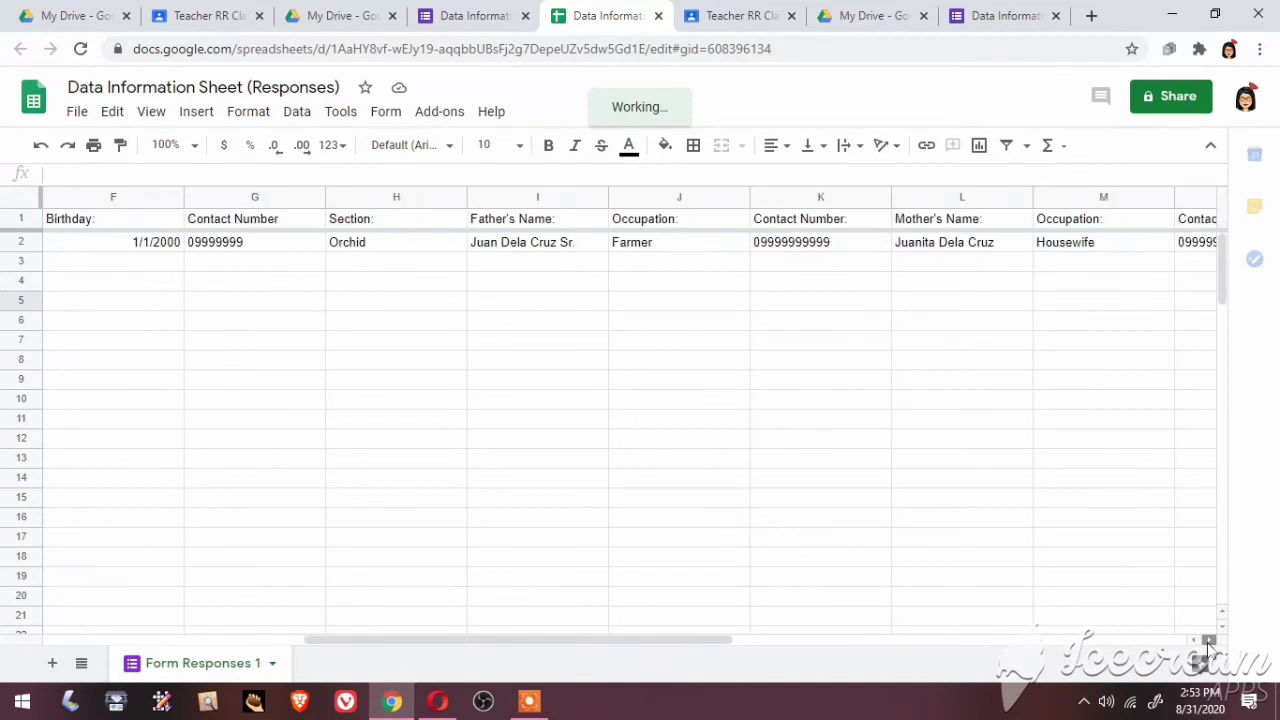
click(1207, 642)
click(1207, 642)
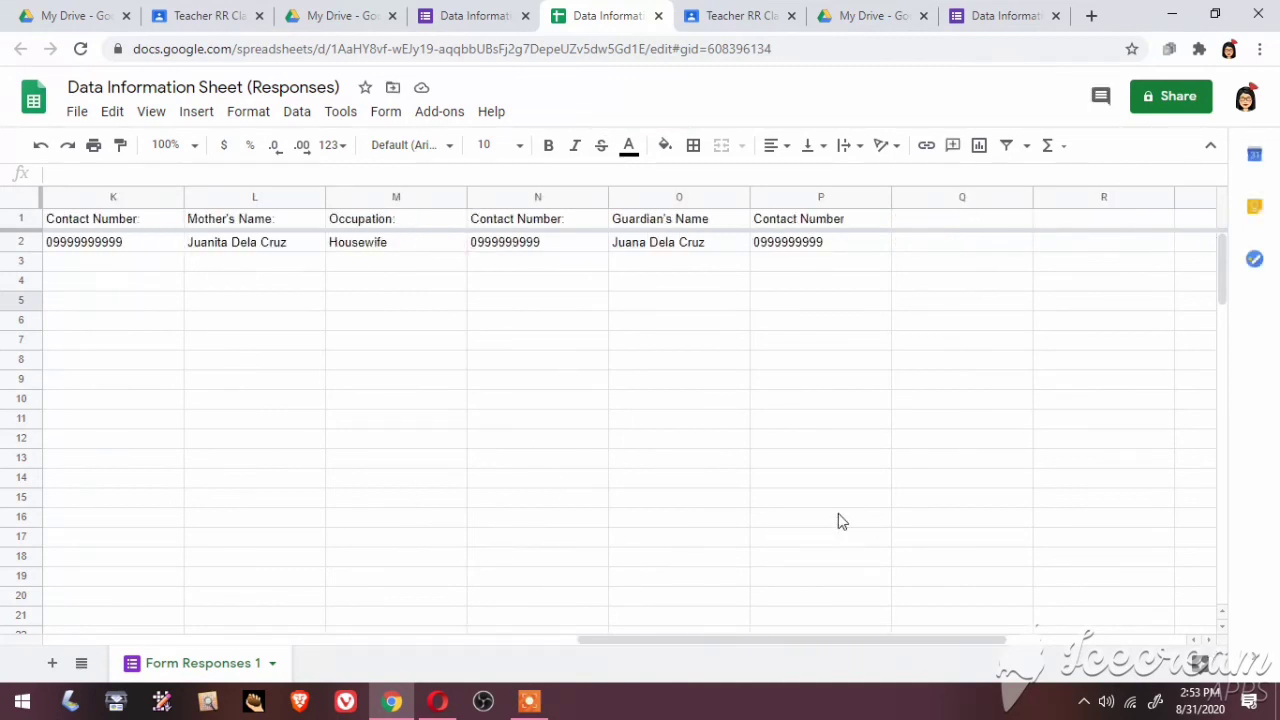
Scroll back to column A and close the leftover My Drive and Data Information Sheet tabs
click(1194, 642)
click(1194, 642)
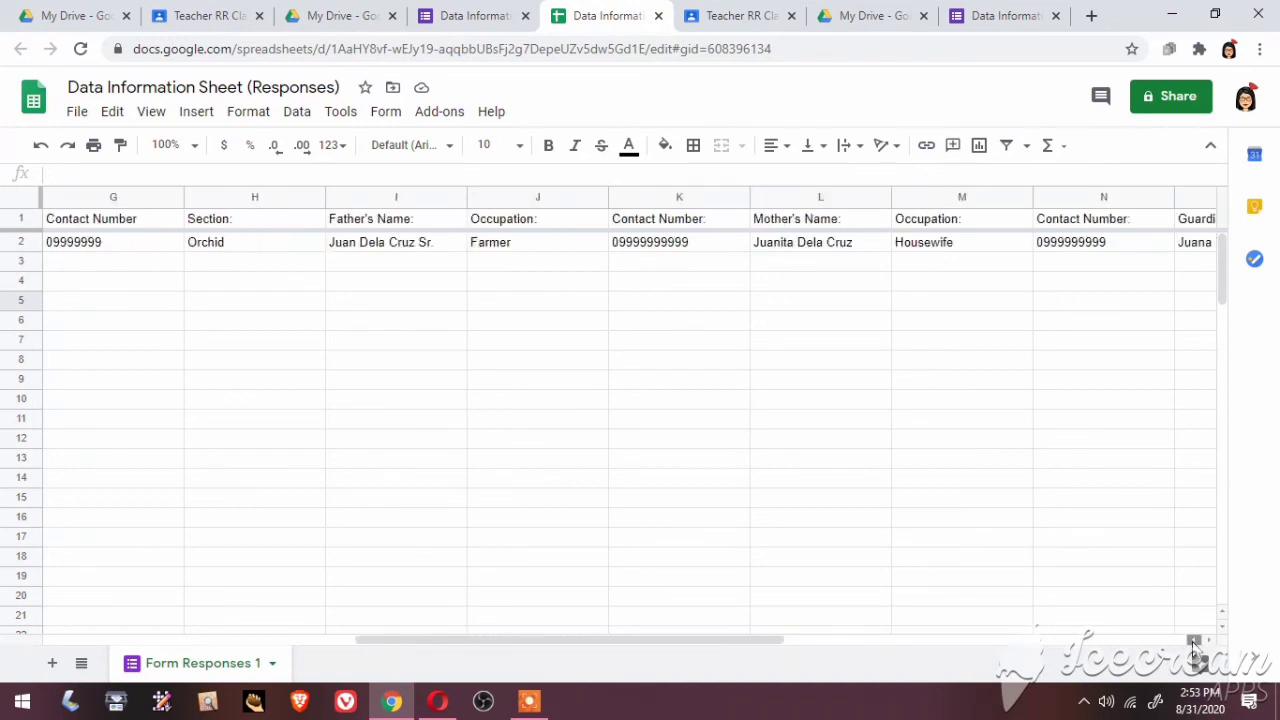
click(1194, 642)
click(1194, 642)
click(1194, 642)
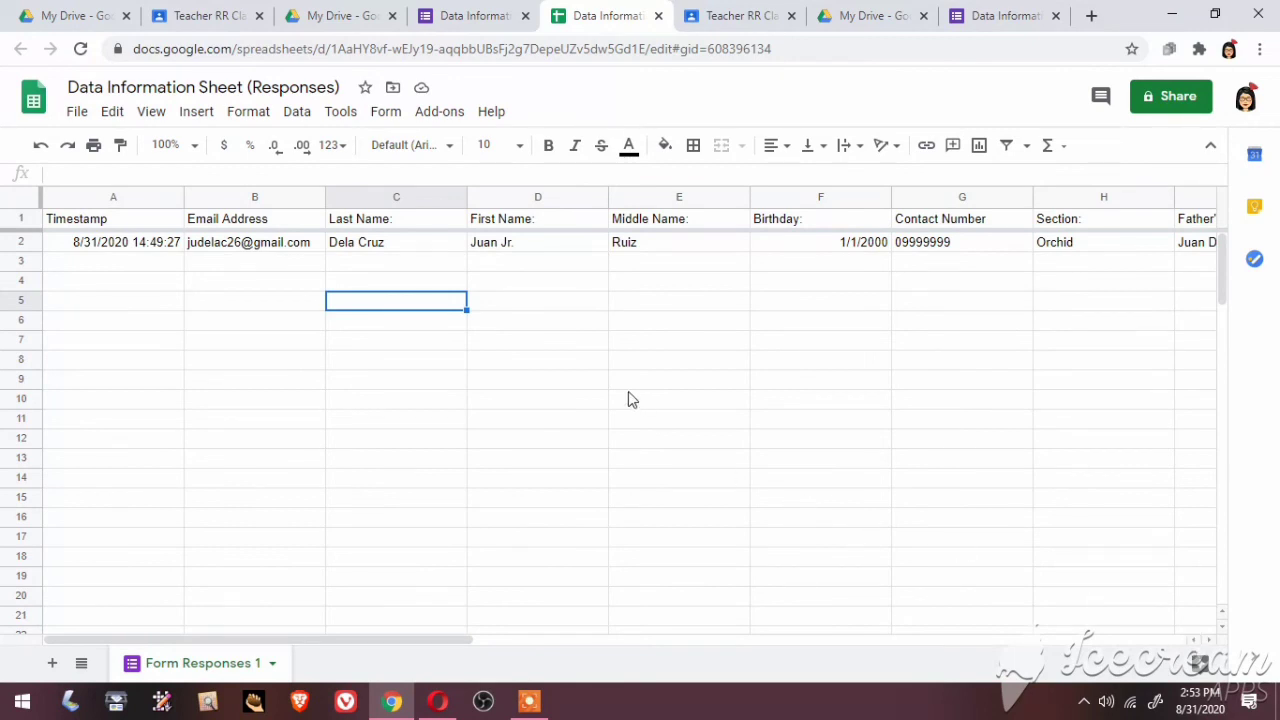
click(923, 17)
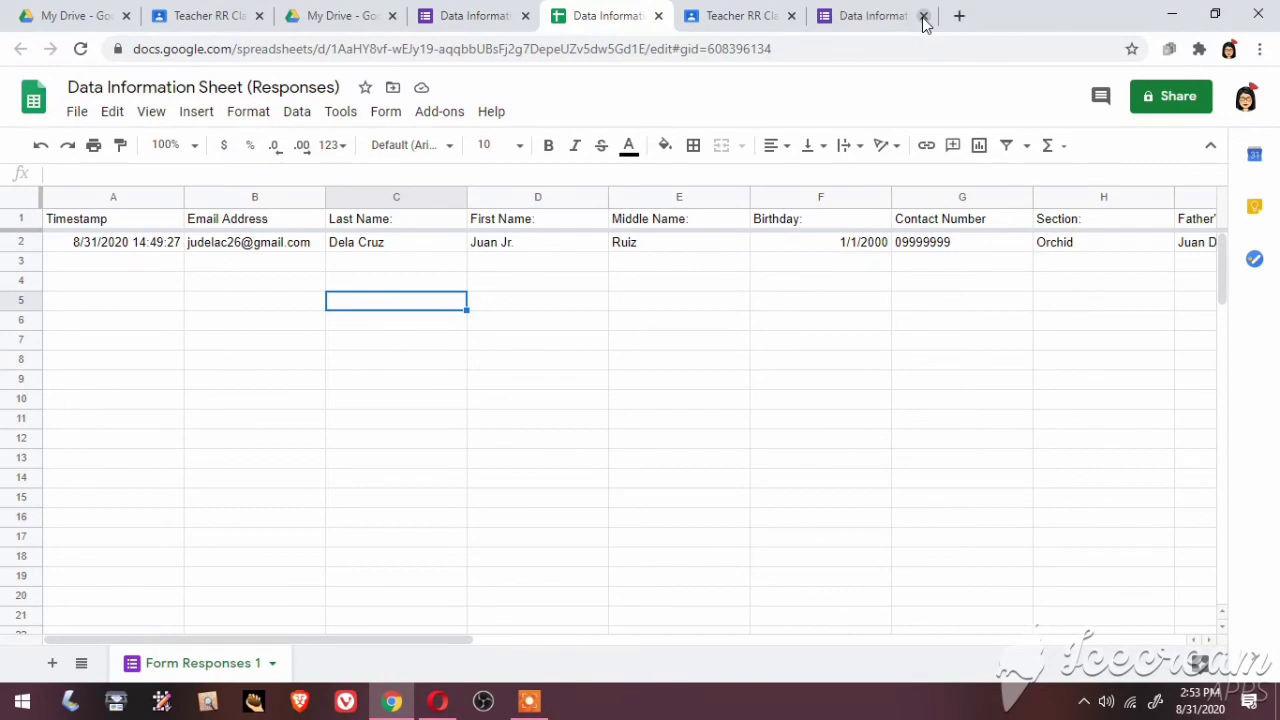
click(923, 17)
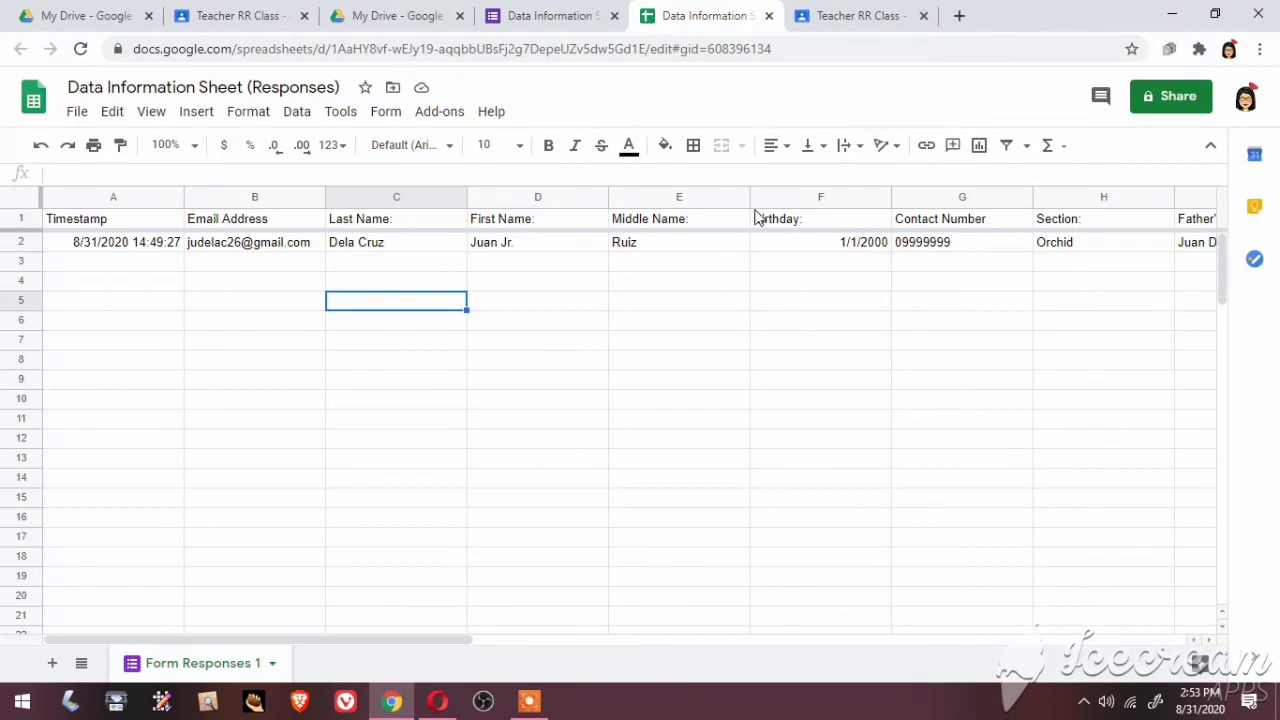